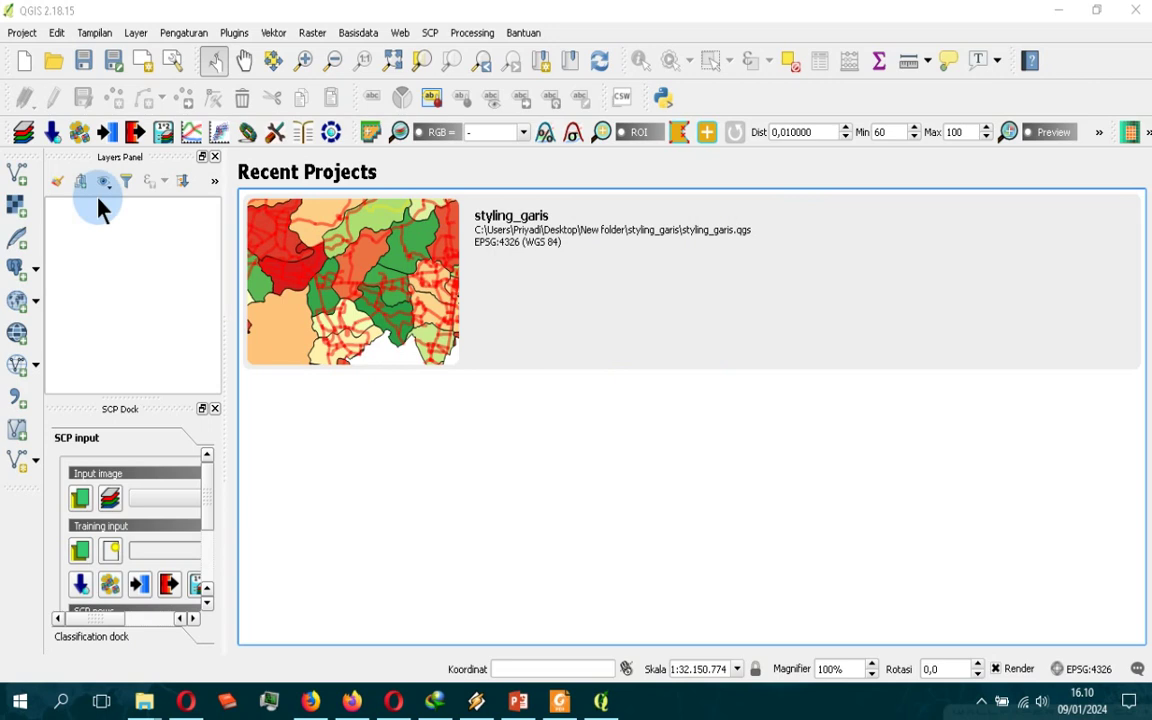
Create a new project and start saving it in the Desktop's New folder
left_click(25, 63)
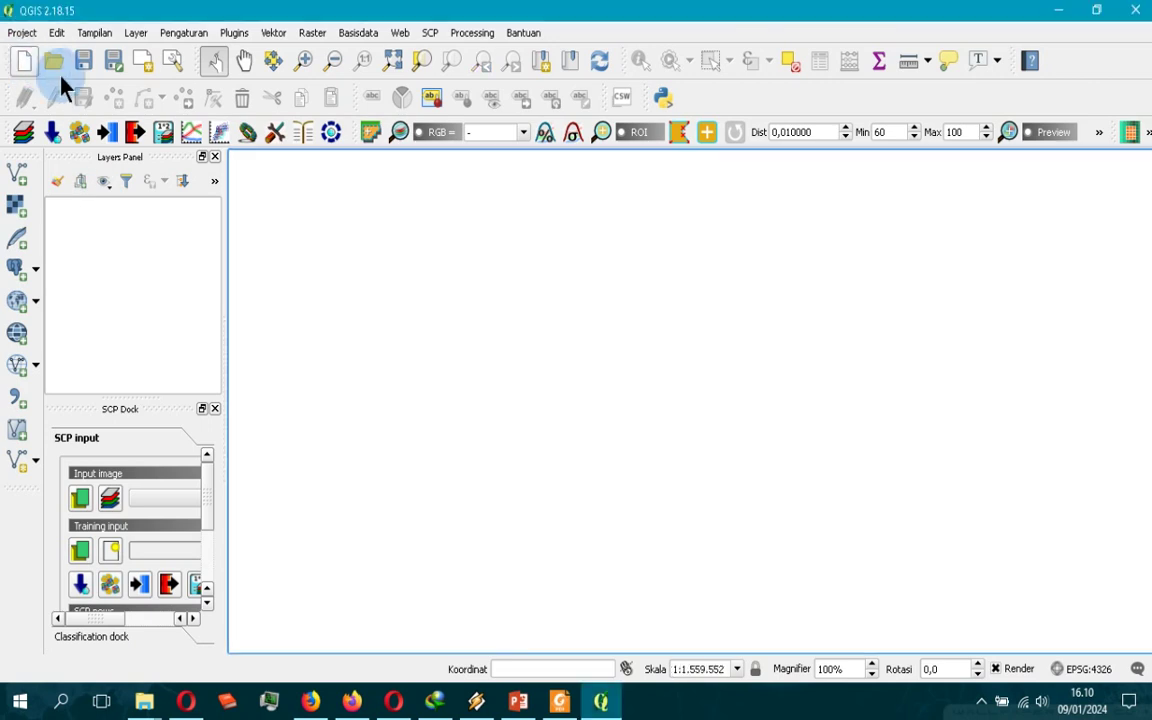
left_click(83, 60)
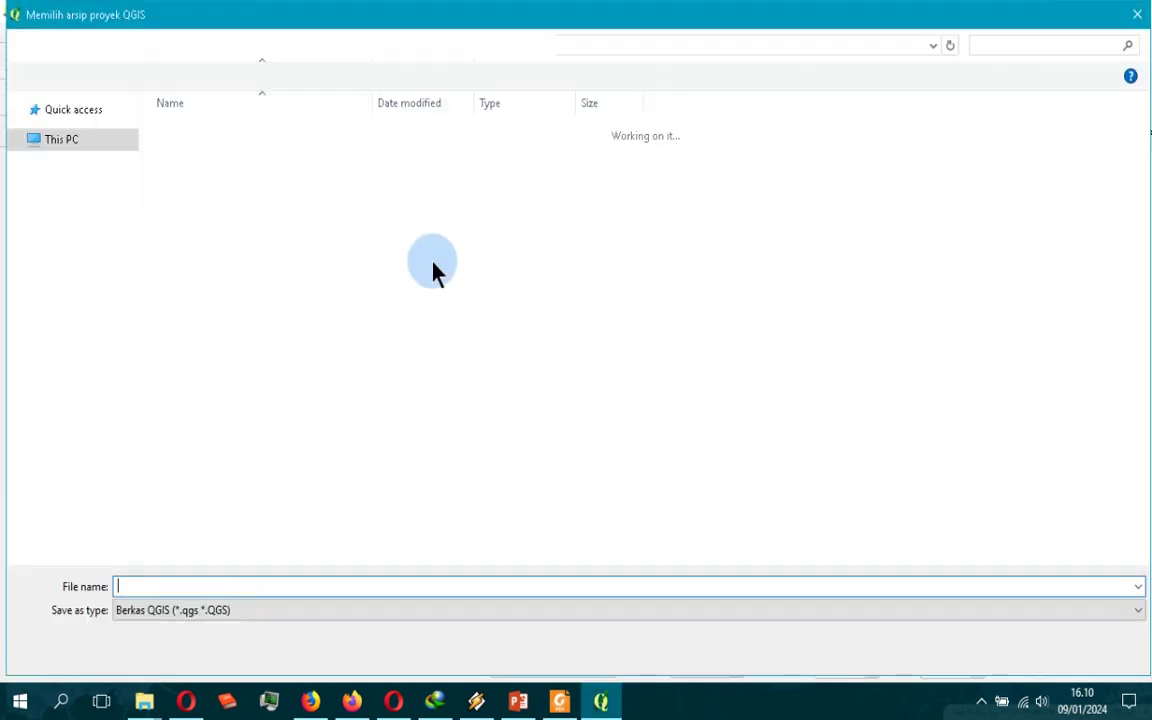
left_click(45, 102)
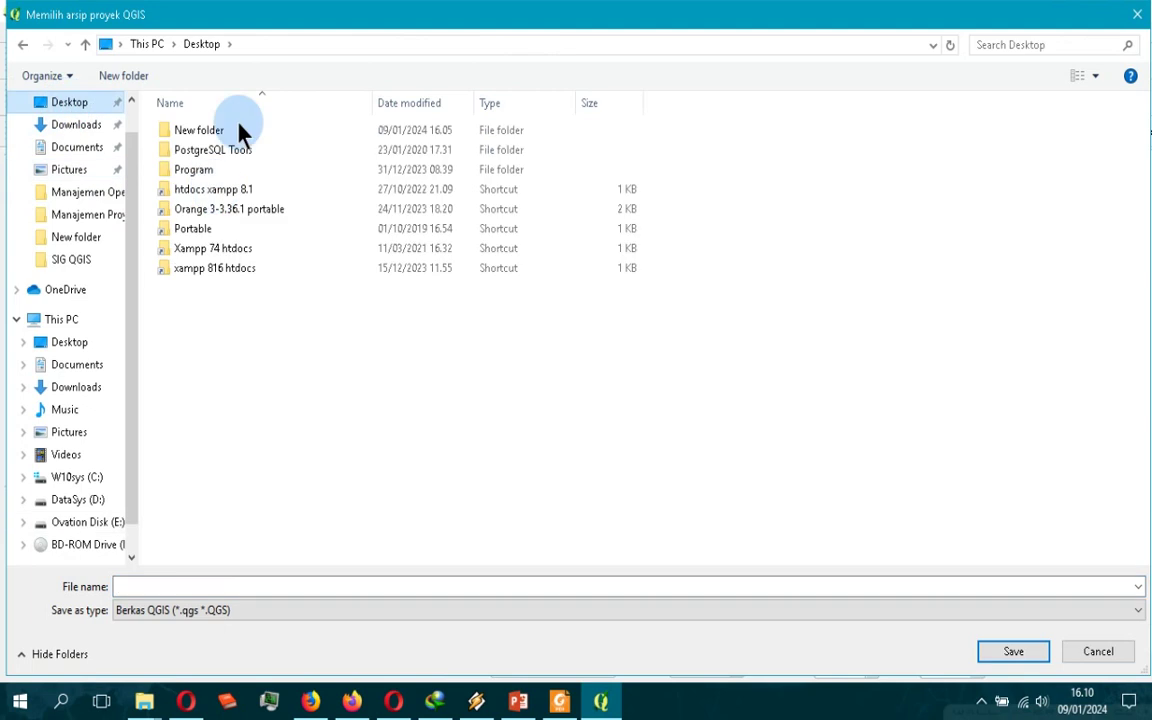
double_click(238, 130)
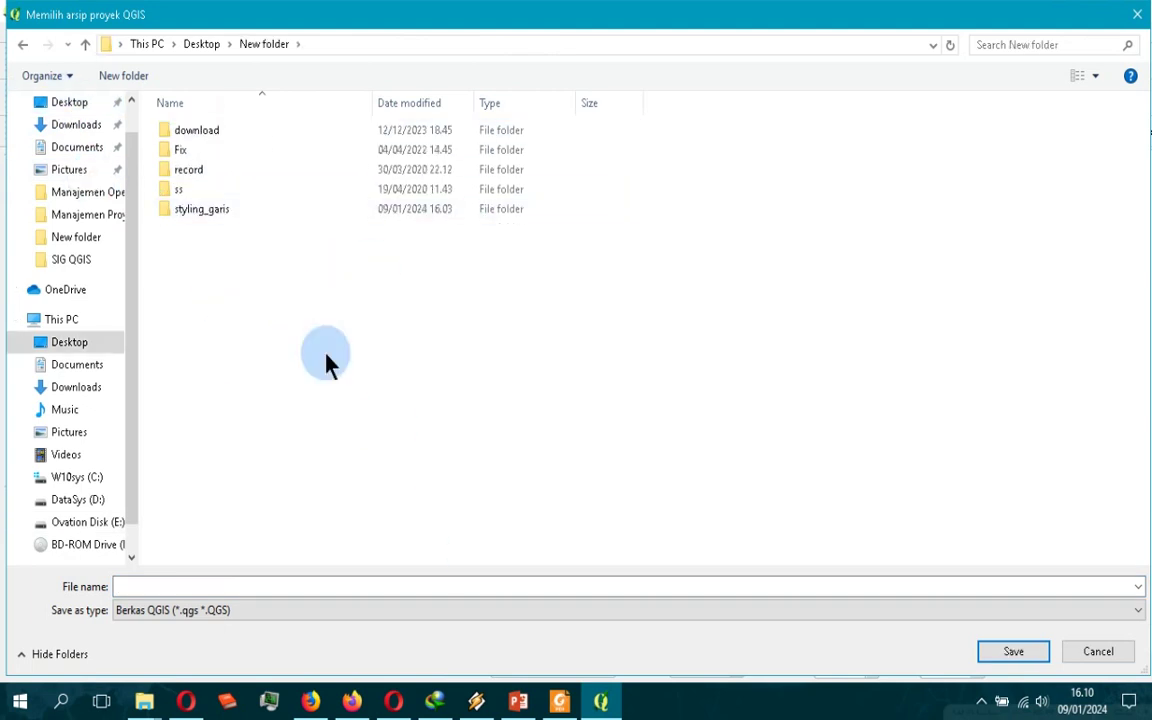
Create a subfolder named demo_styling_garis in New folder and open it as the save location
left_click(143, 86)
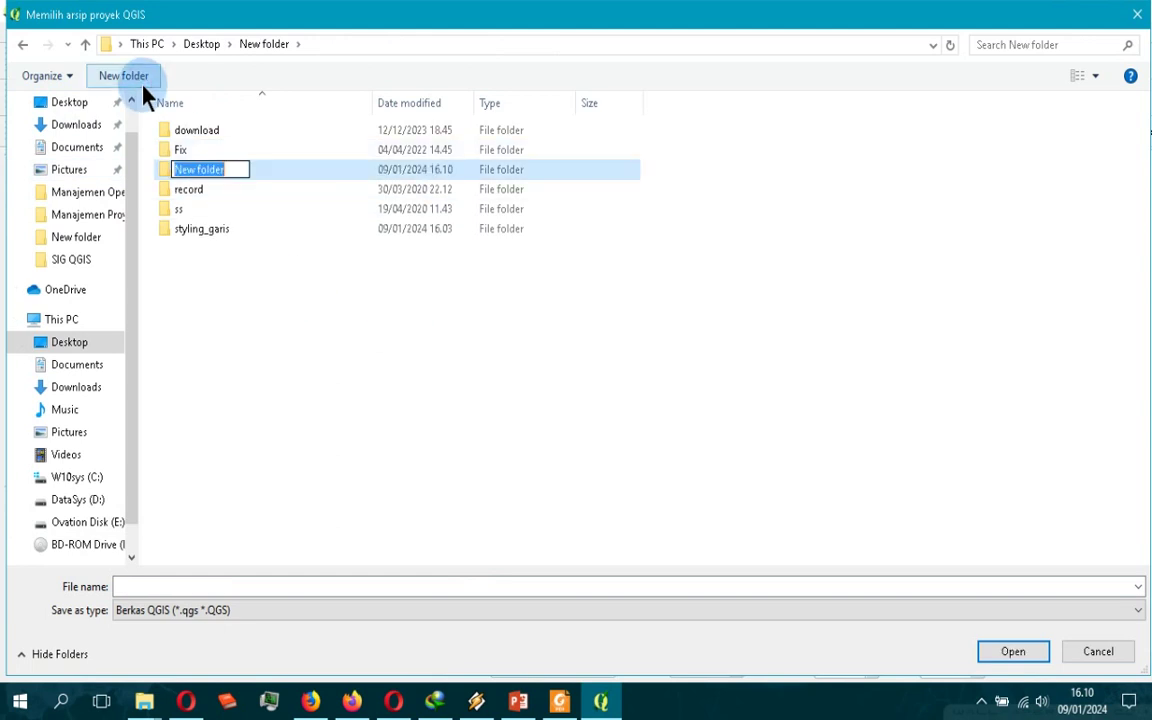
type("de")
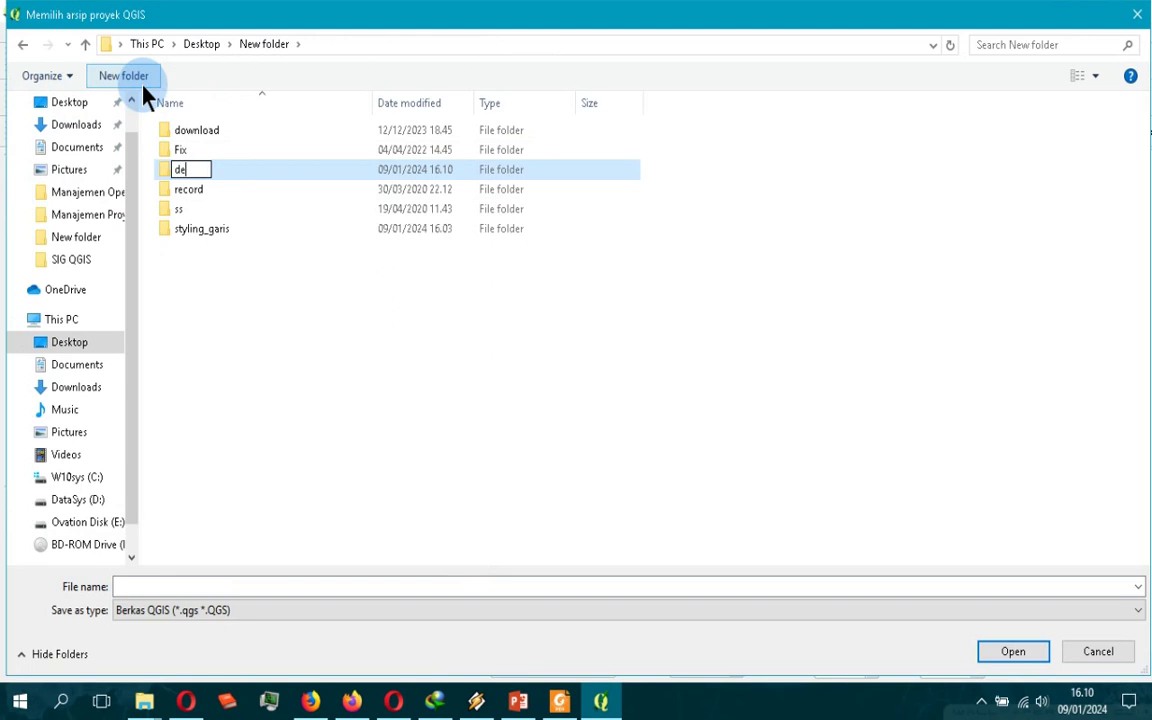
type("mo_st")
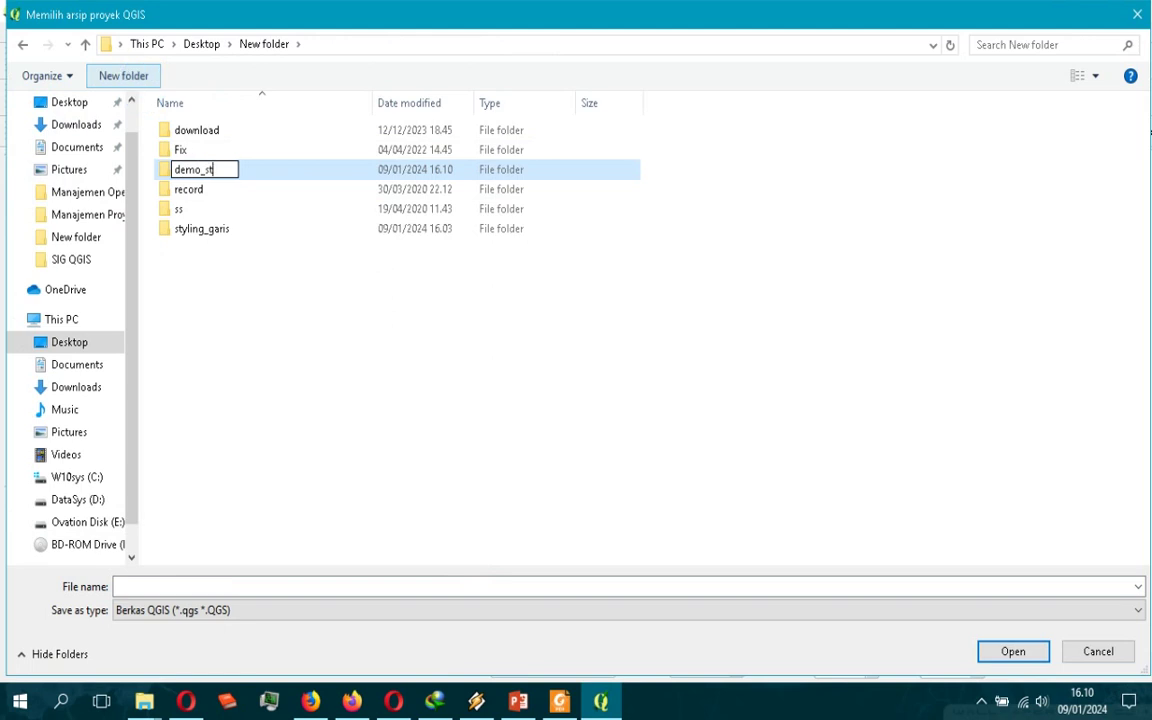
type("yling_ga")
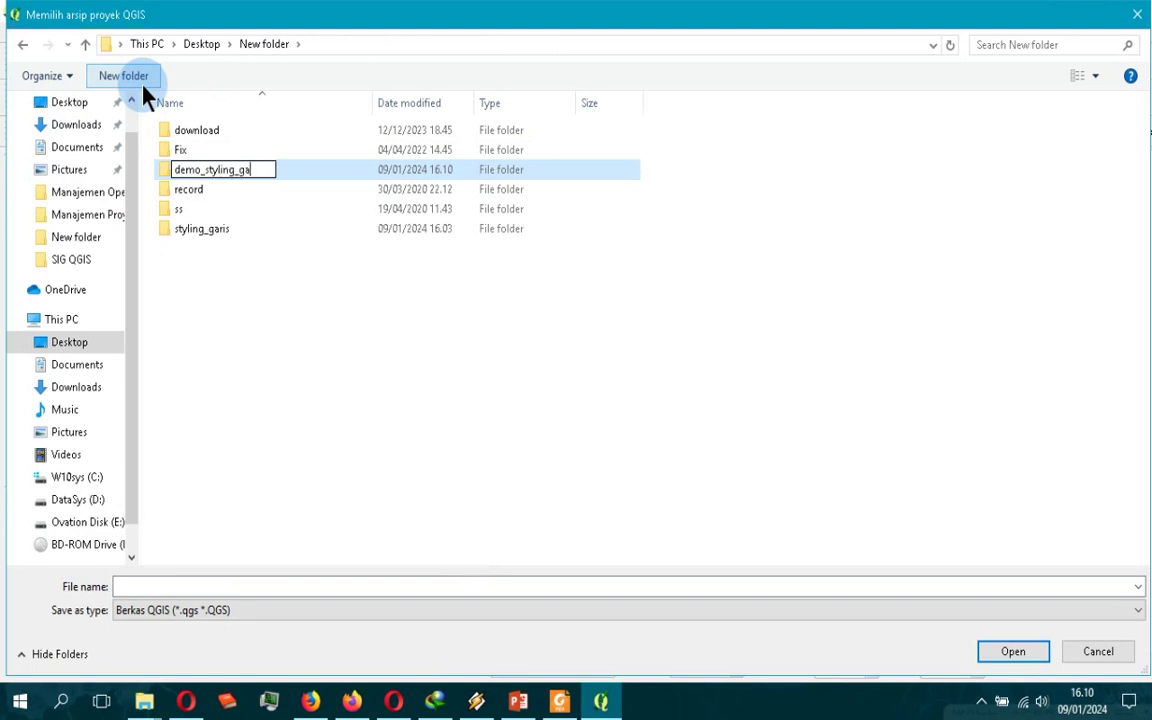
type("ris")
key("Return")
double_click(174, 168)
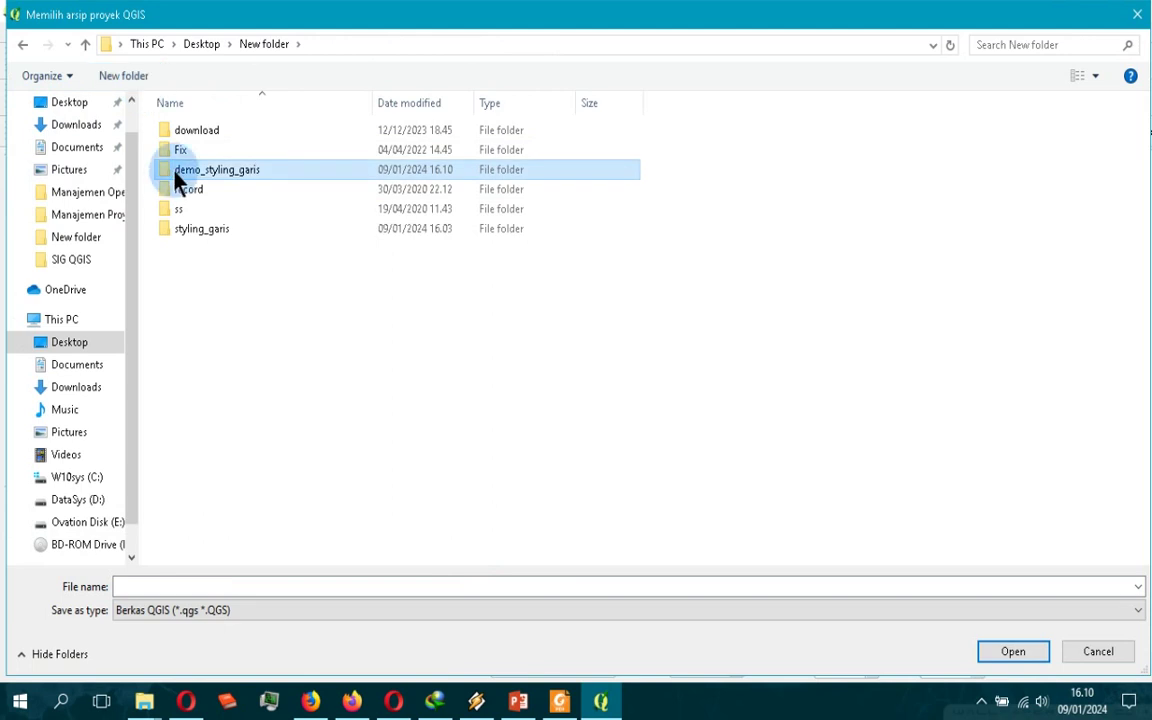
Save the project in that folder under the file name demo-styling-garis
left_click(165, 590)
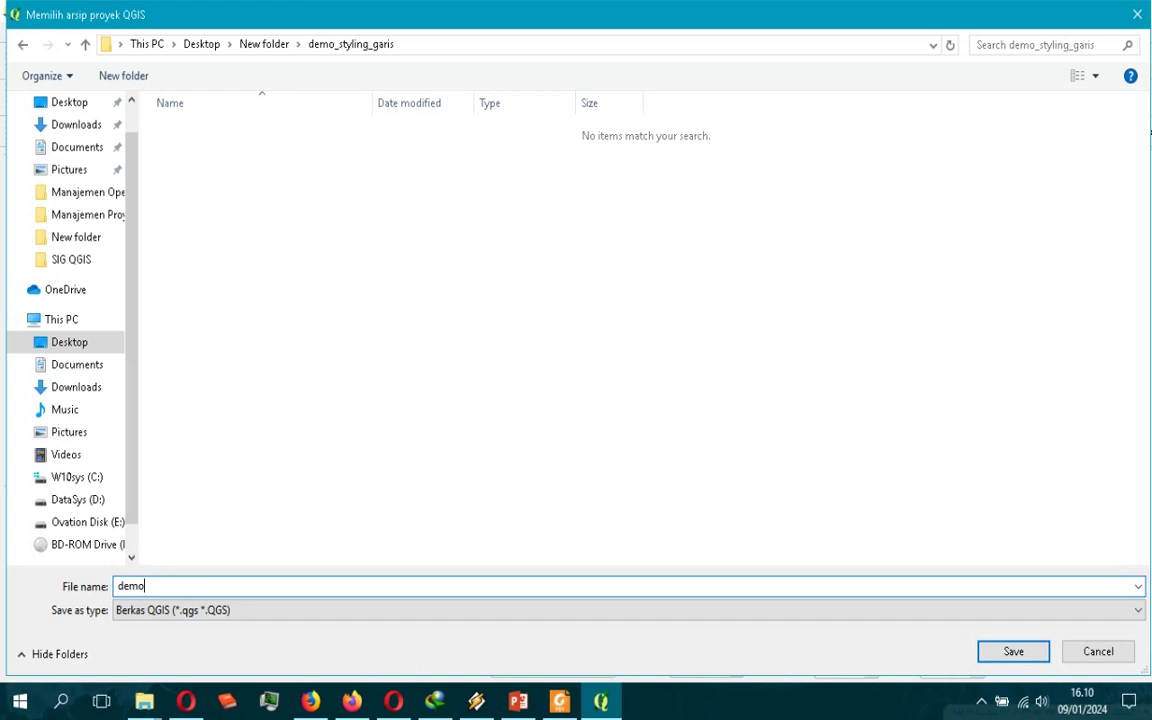
type("demo-styling-garis")
key("Return")
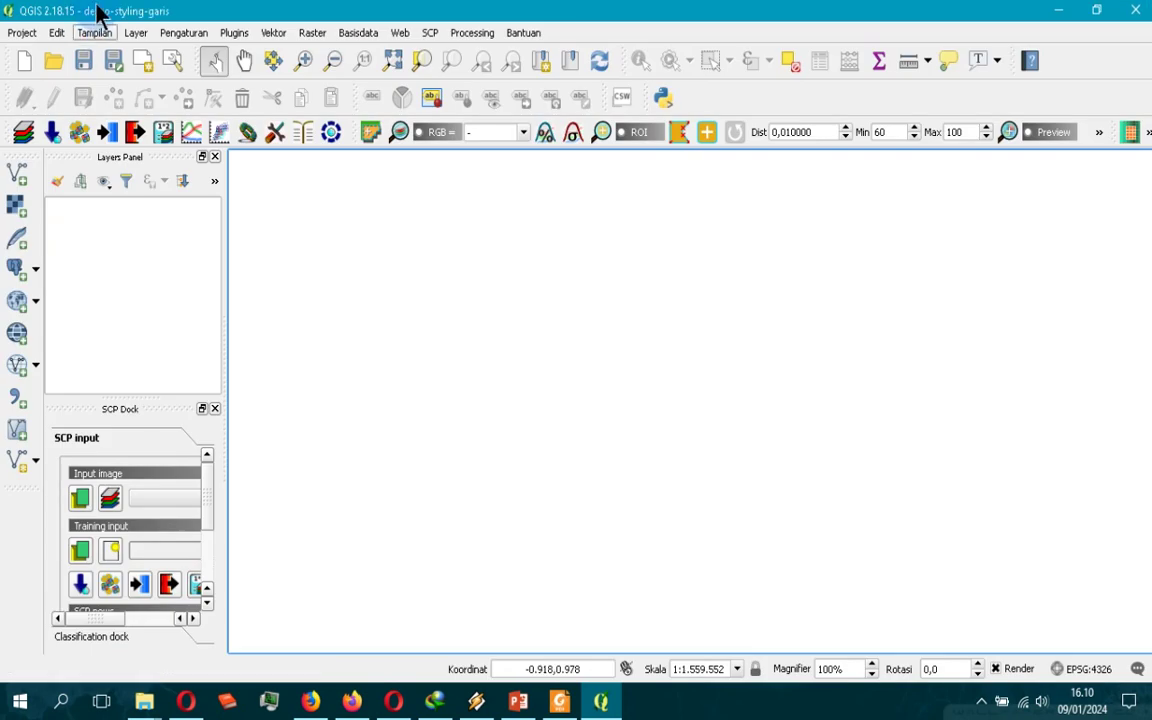
Add the vector layers ADMINISTRASIDESA_AR_25K.shp, JALAN_LN_25K.shp and TONGGAKKM_PT_25K.shp from the bahan_latihan_styling folder
left_click(123, 252)
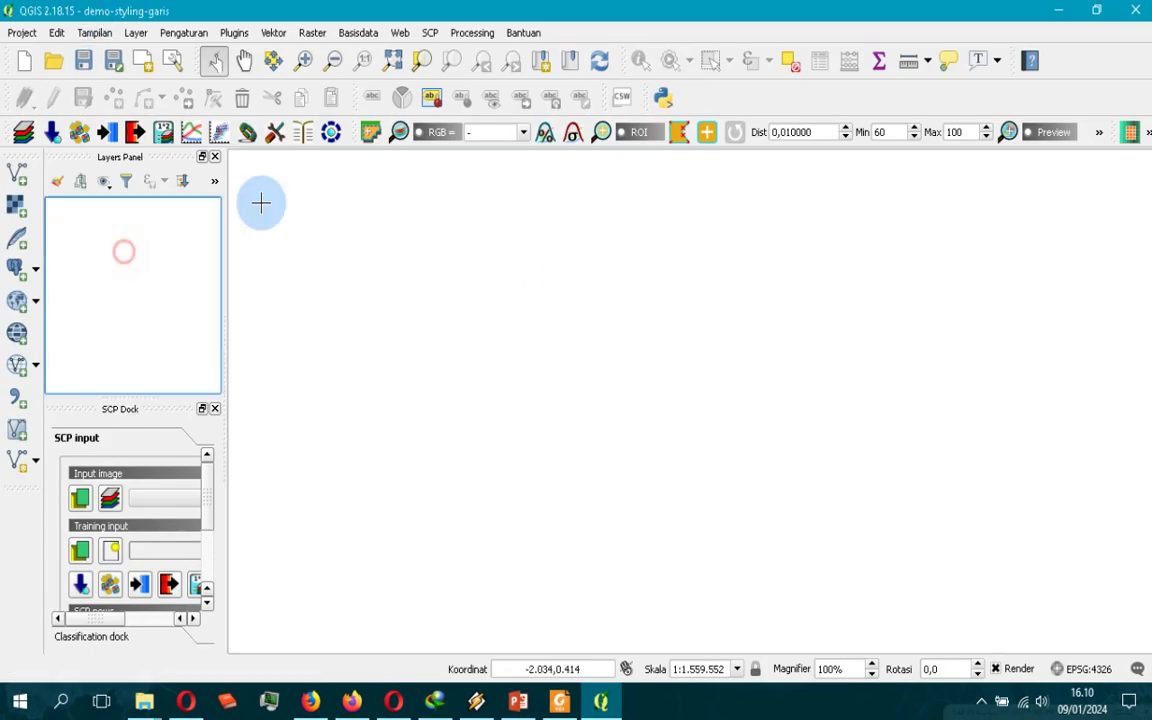
left_click(19, 178)
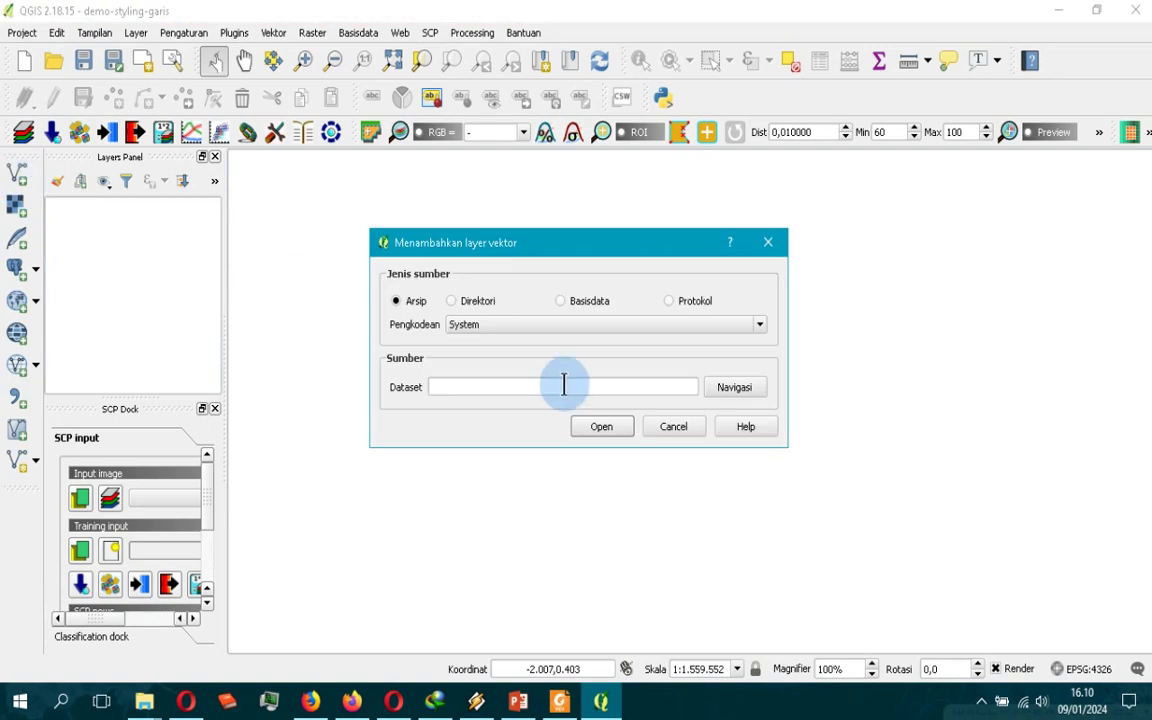
left_click(733, 389)
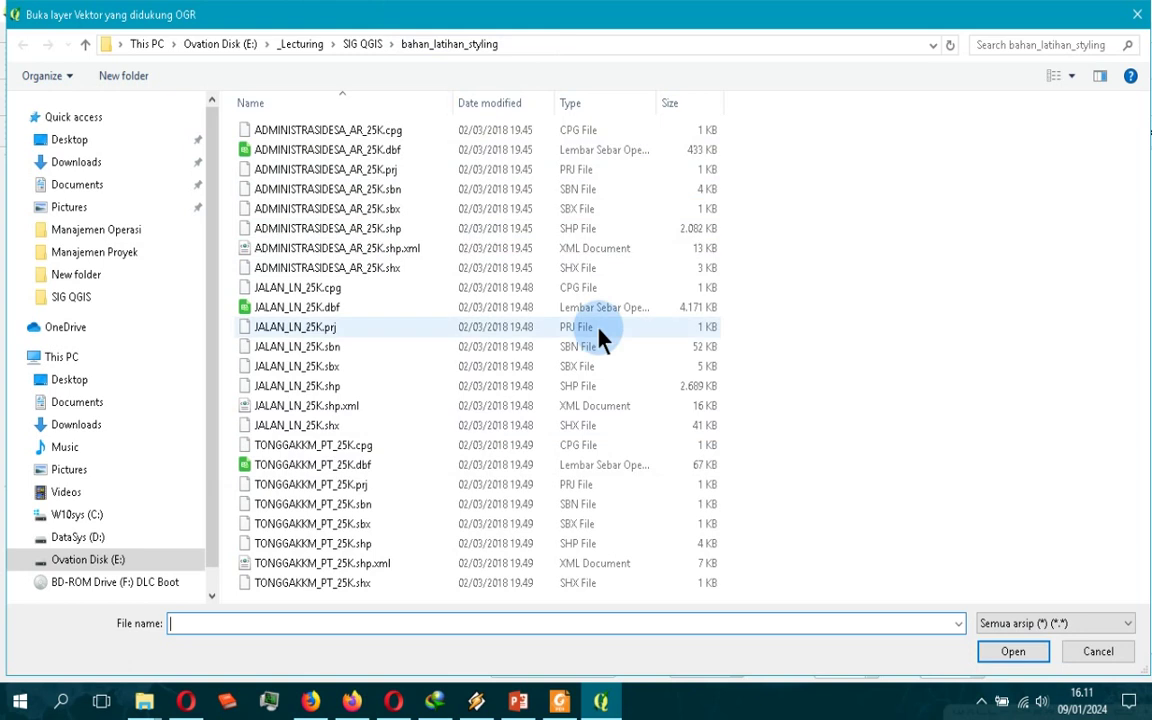
left_click(400, 230)
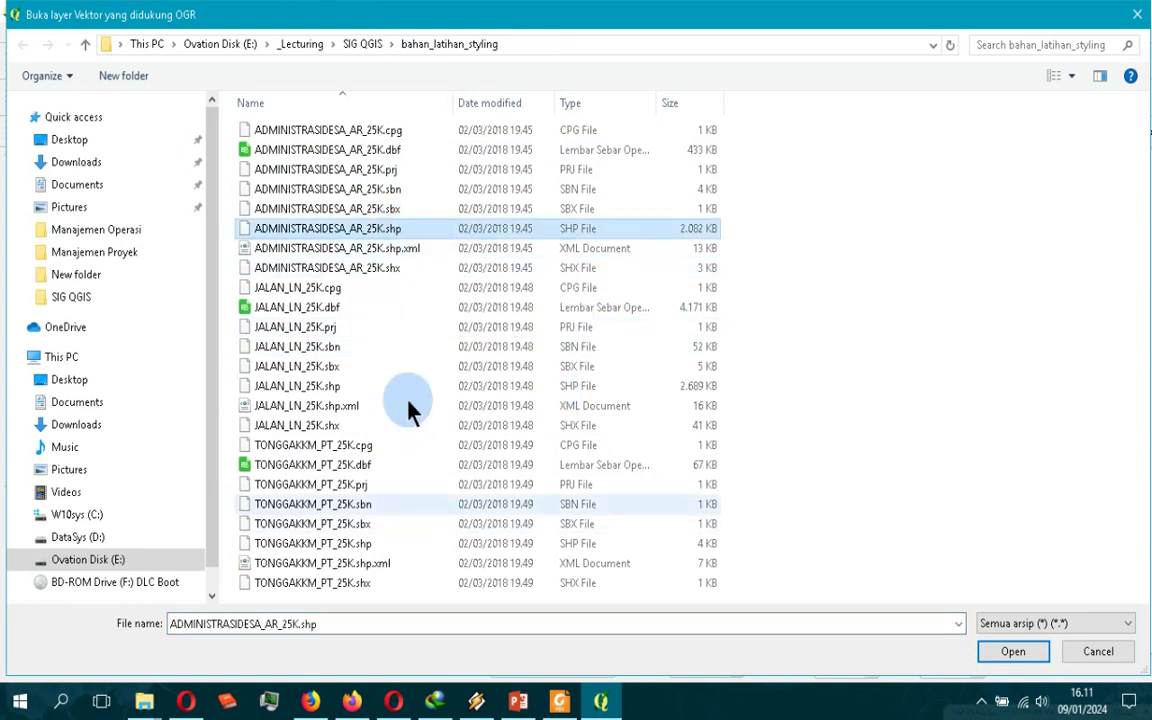
left_click(360, 386, "ctrl")
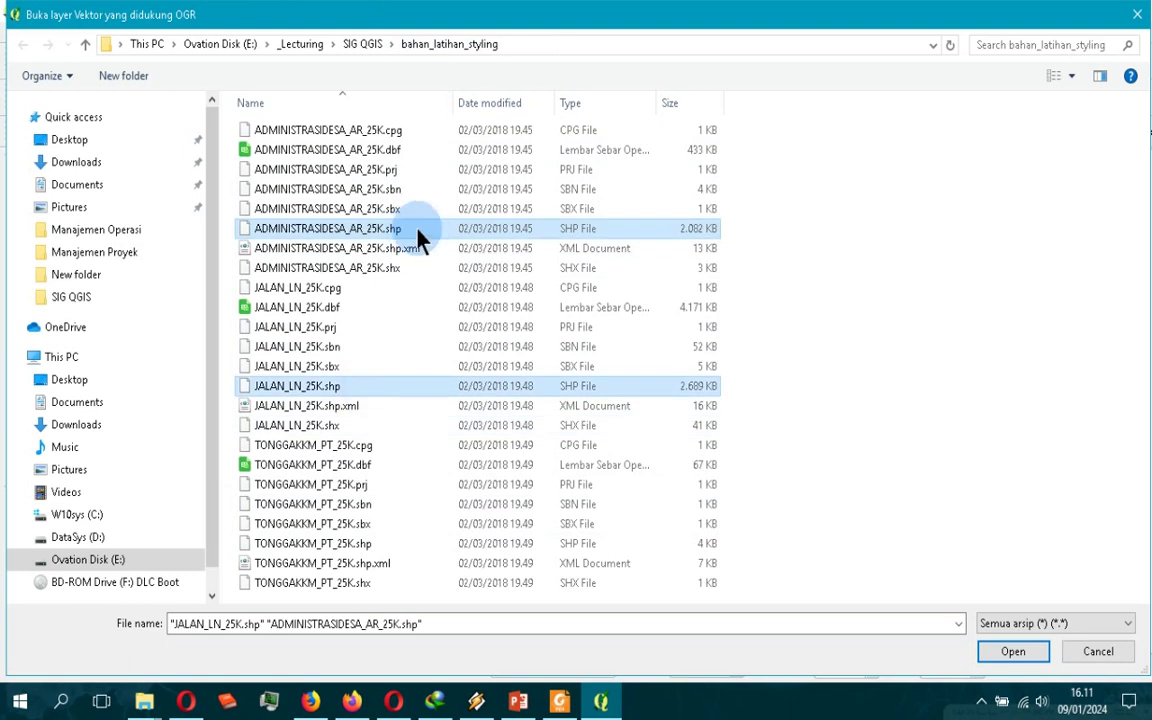
left_click(372, 543, "ctrl")
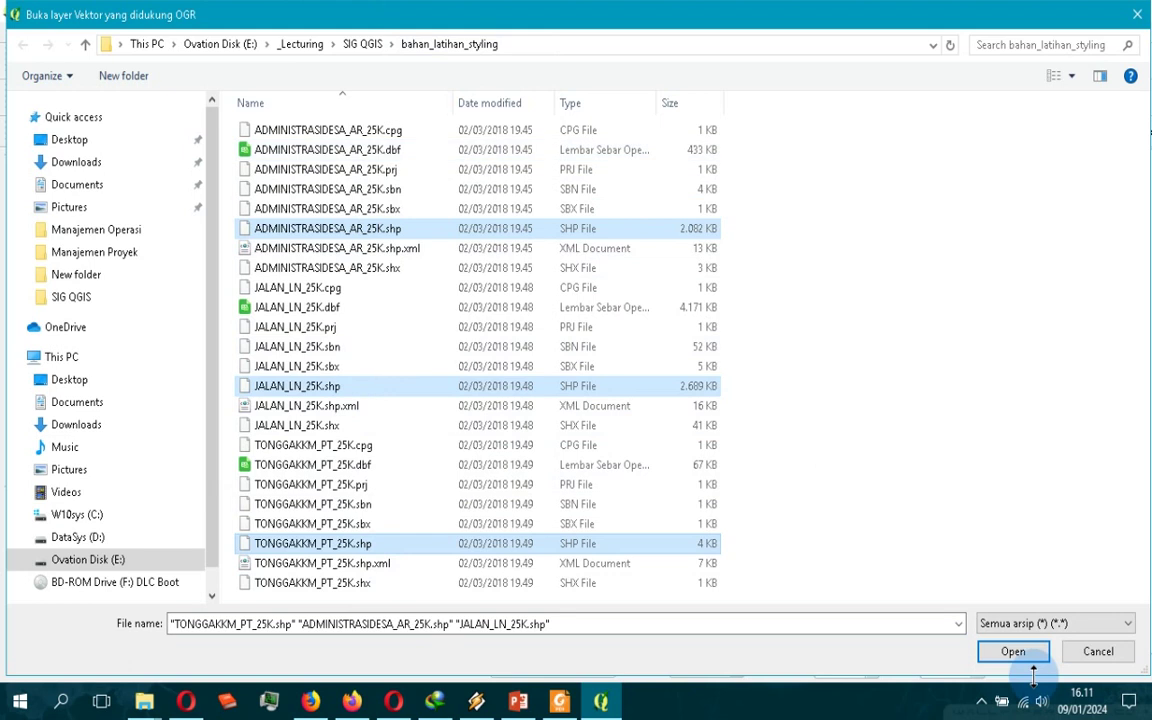
left_click(1007, 655)
left_click(612, 432)
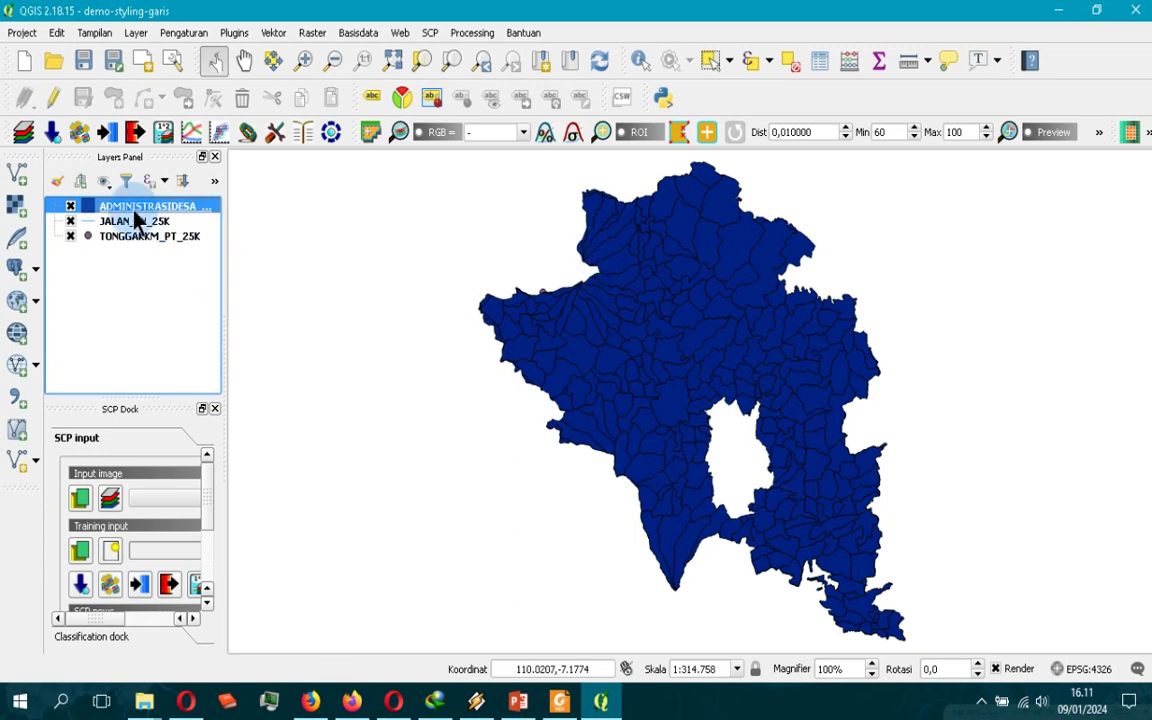
Move the ADMINISTRASIDESA_AR_25K layer beneath JALAN_LN_25K and TONGGAKKM_PT_25K in the layer order
left_click_drag(165, 215, 159, 263)
scroll(725, 301, "up", 2)
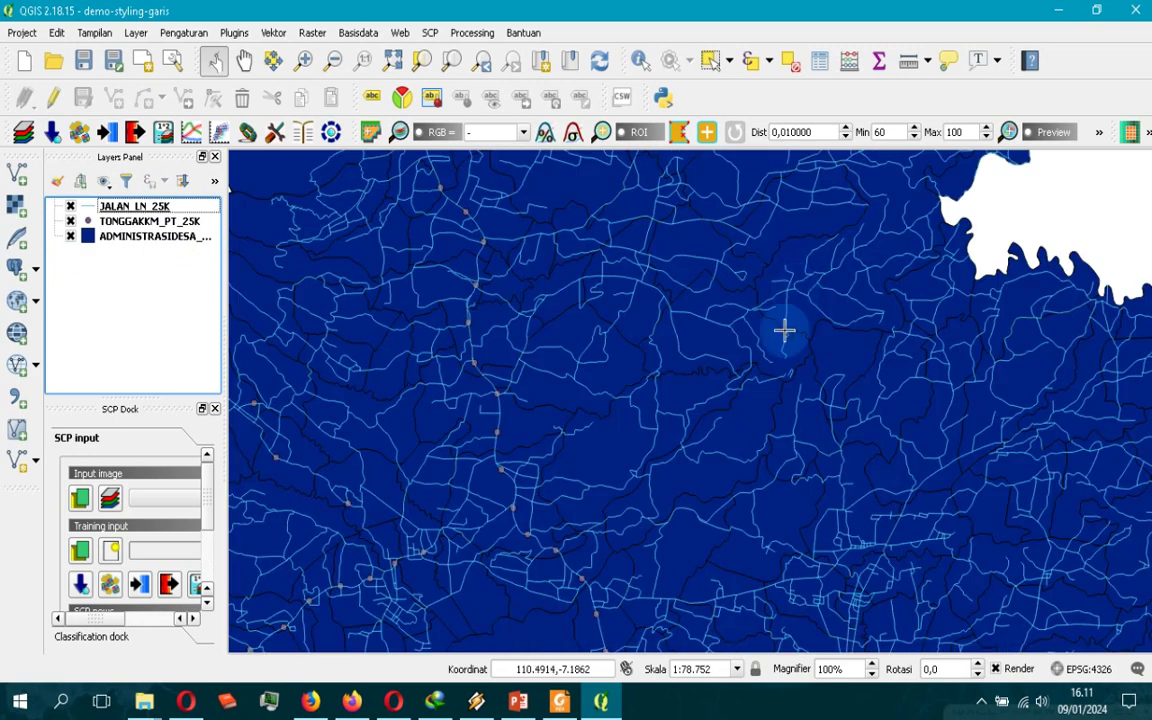
scroll(886, 295, "down", 2)
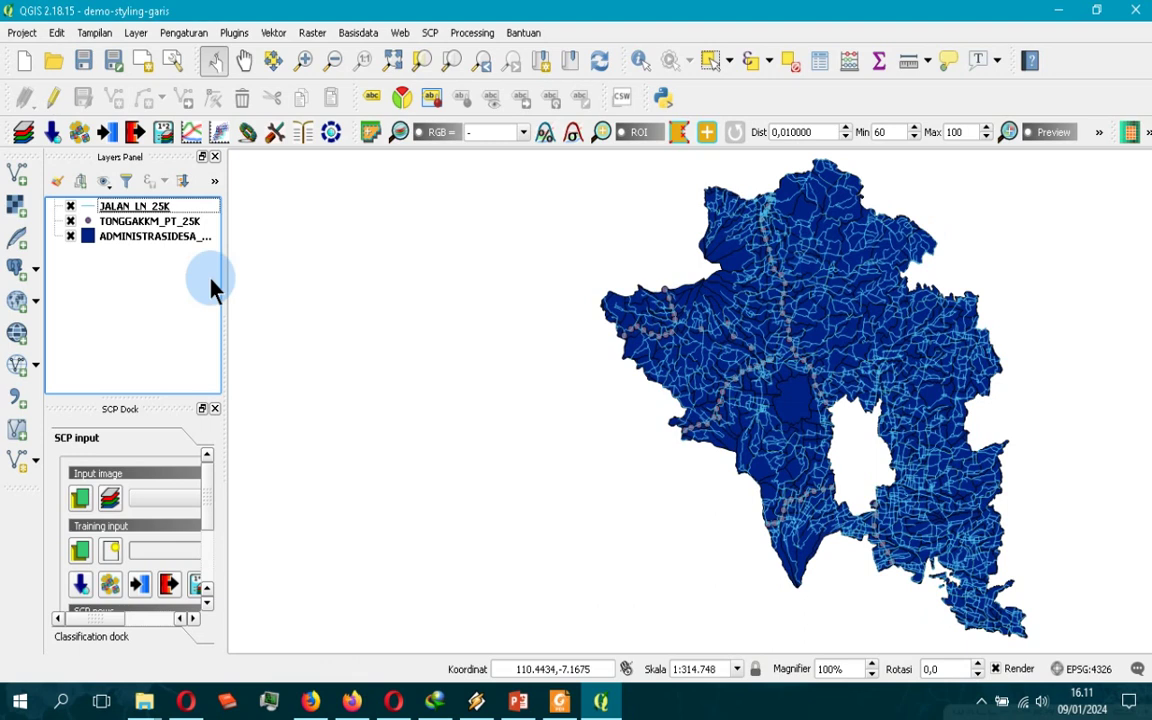
Zoom to the extent of the JALAN_LN_25K layer and examine the road lines over the village areas
left_click(128, 207)
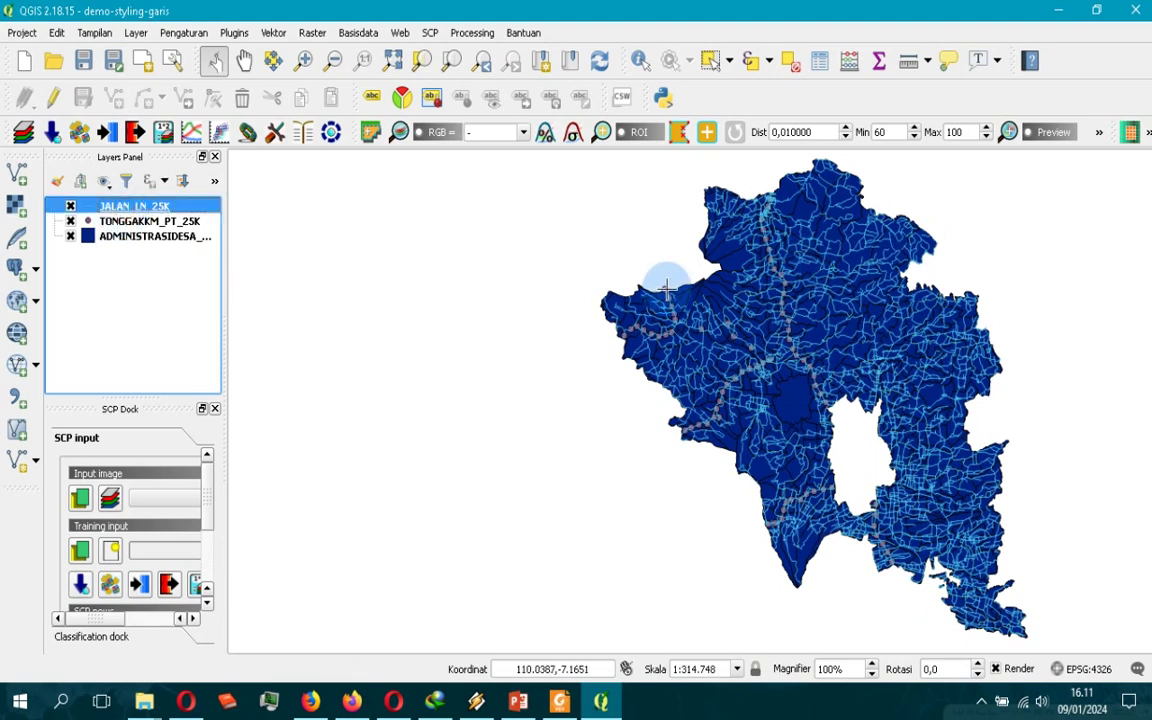
left_click(449, 62)
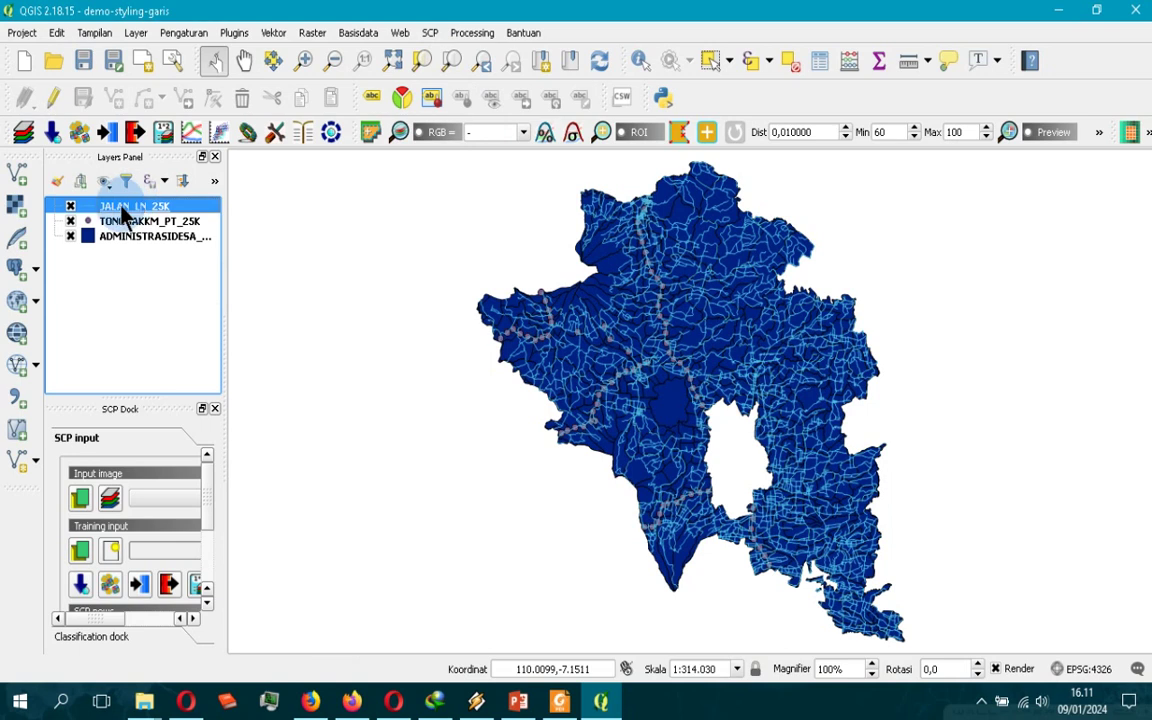
scroll(634, 347, "up", 2)
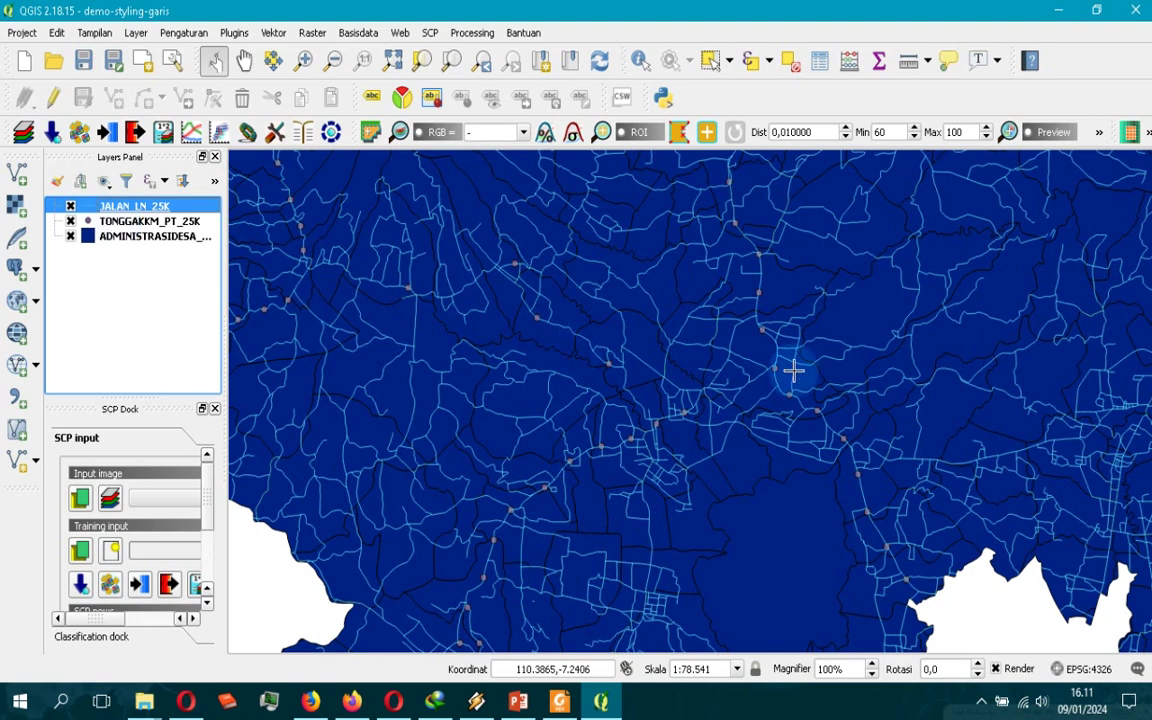
scroll(793, 371, "down", 1)
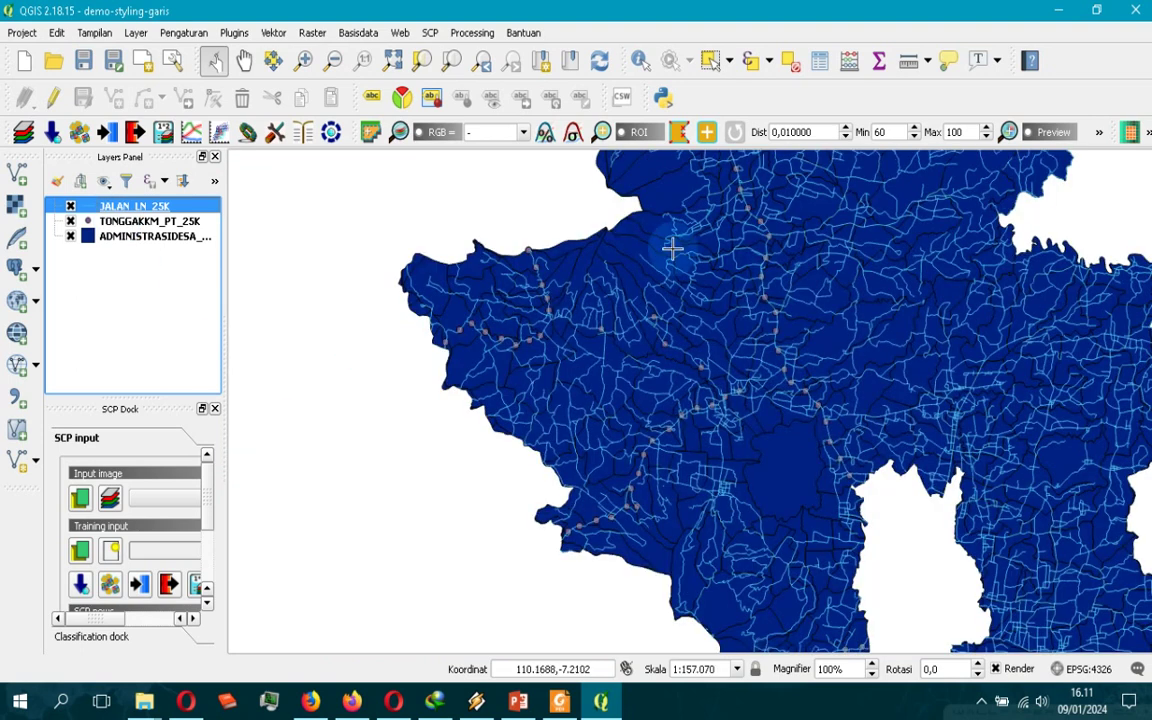
scroll(494, 337, "down", 1)
scroll(699, 308, "up", 1)
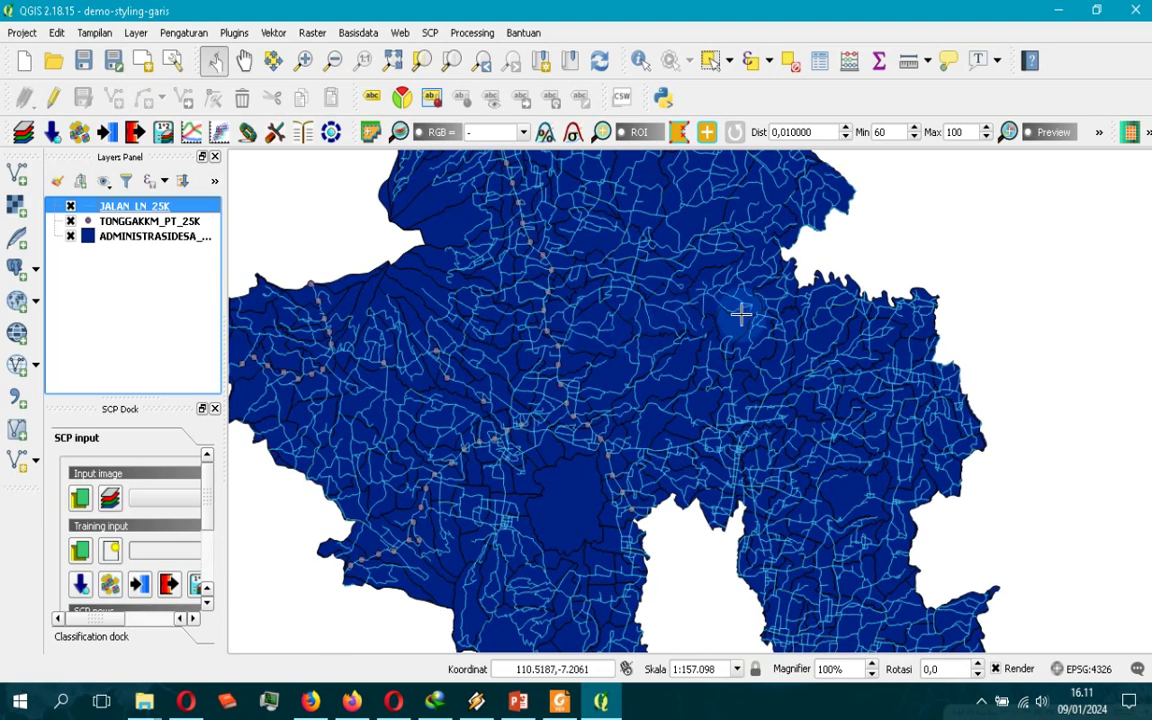
scroll(828, 305, "down", 1)
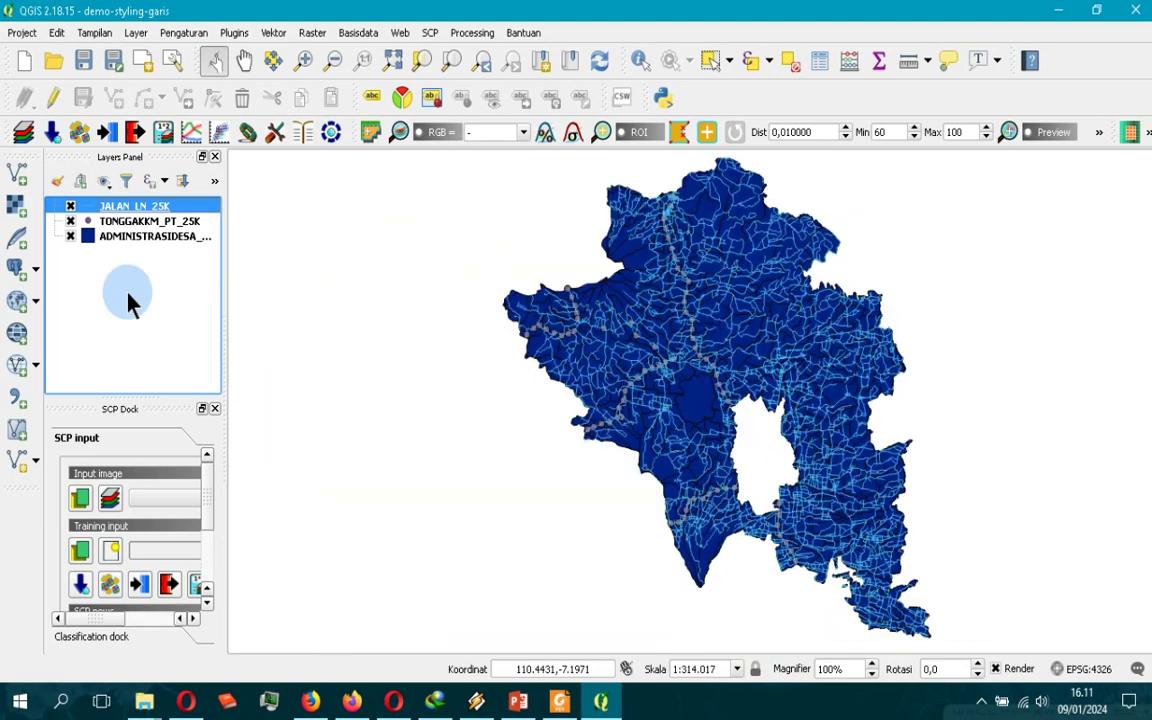
left_click(146, 238)
right_click(146, 238)
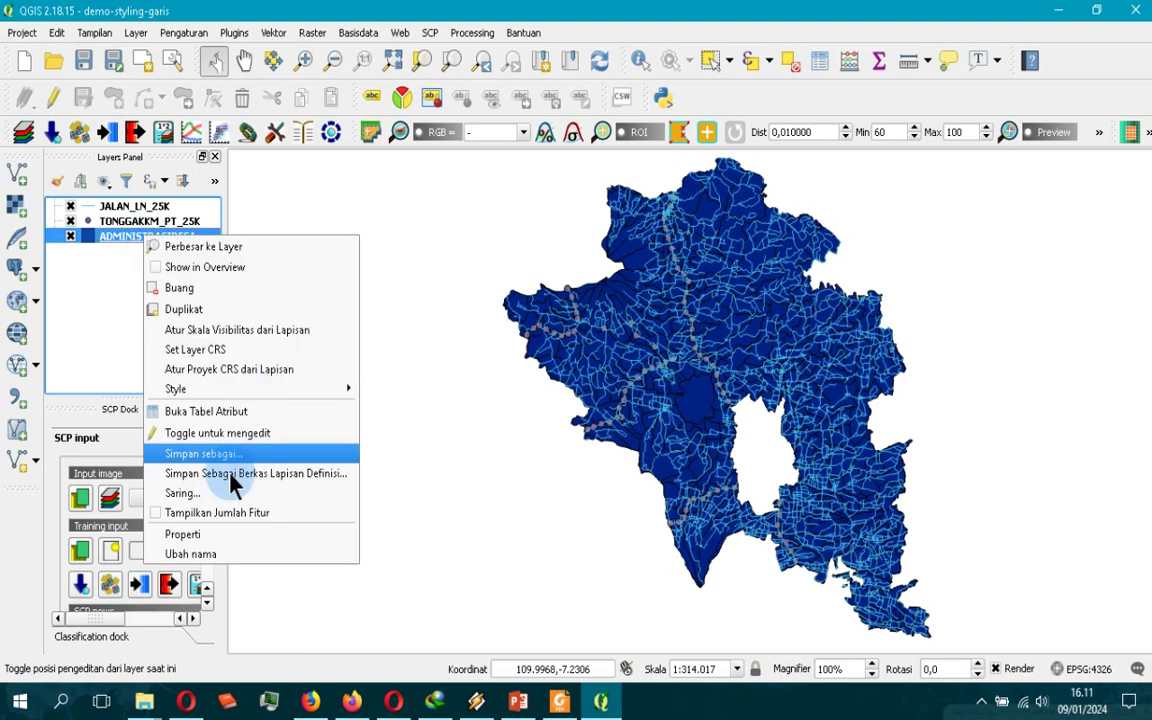
left_click(615, 183)
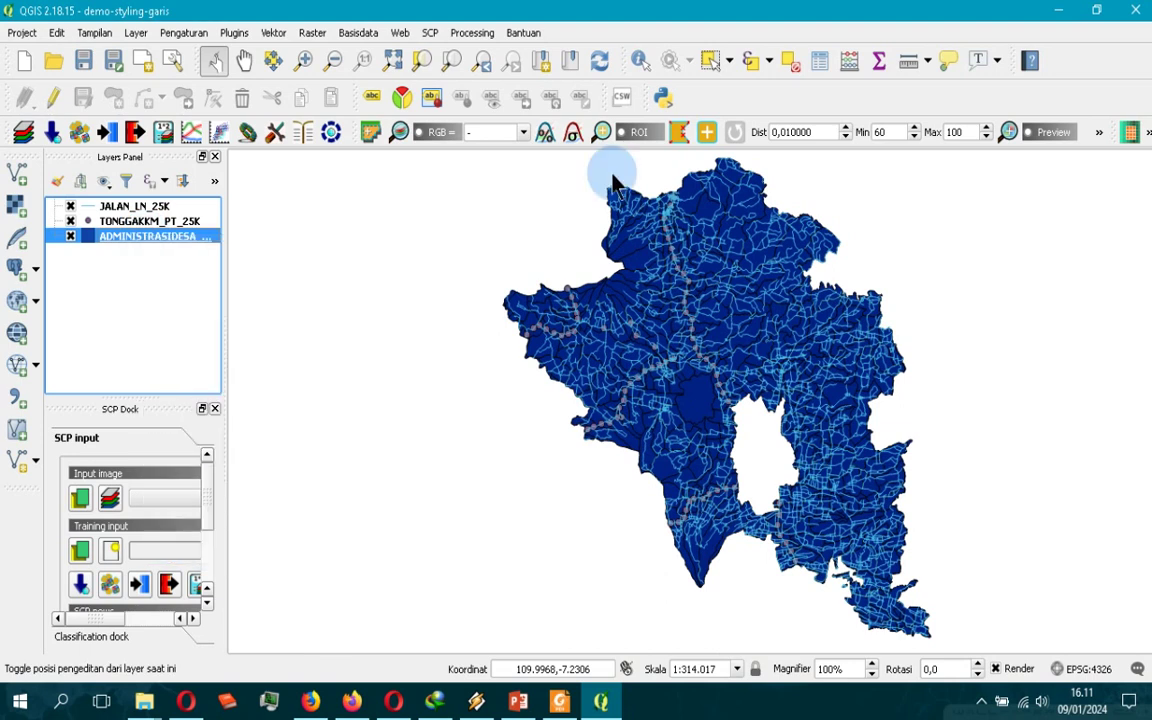
Open the style properties of the ADMINISTRASIDESA_AR_25K layer and change its rendering from single symbol to Dikategorikan
double_click(146, 236)
left_click(258, 219)
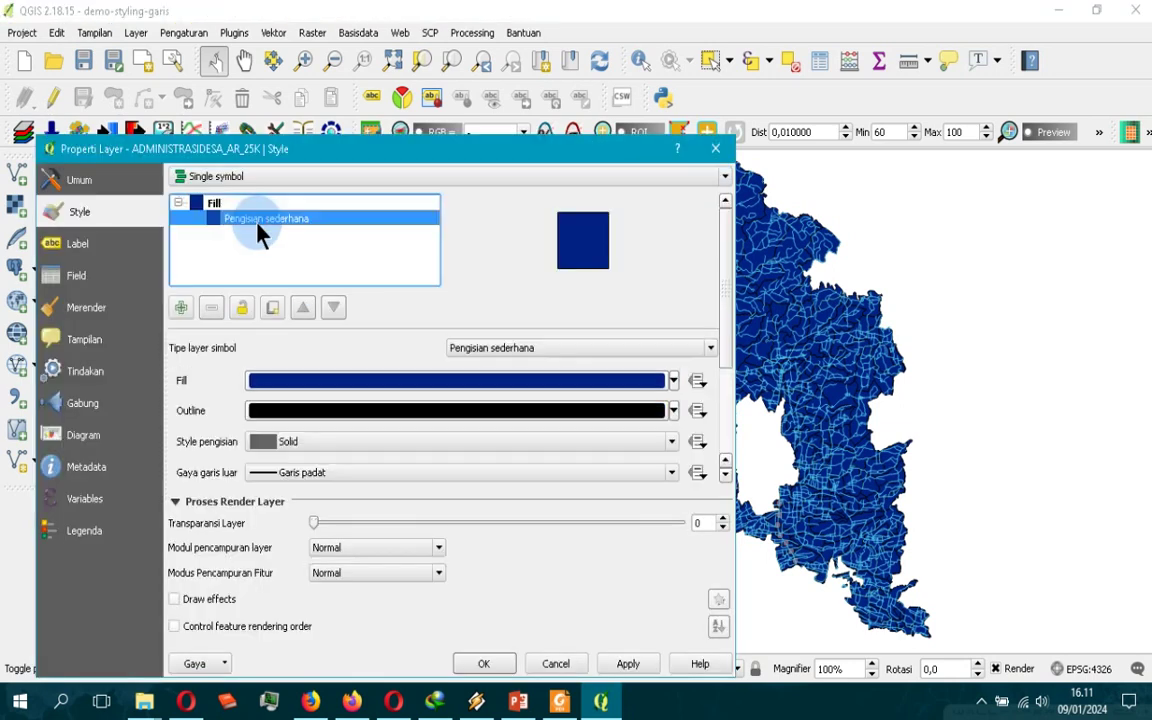
left_click(235, 176)
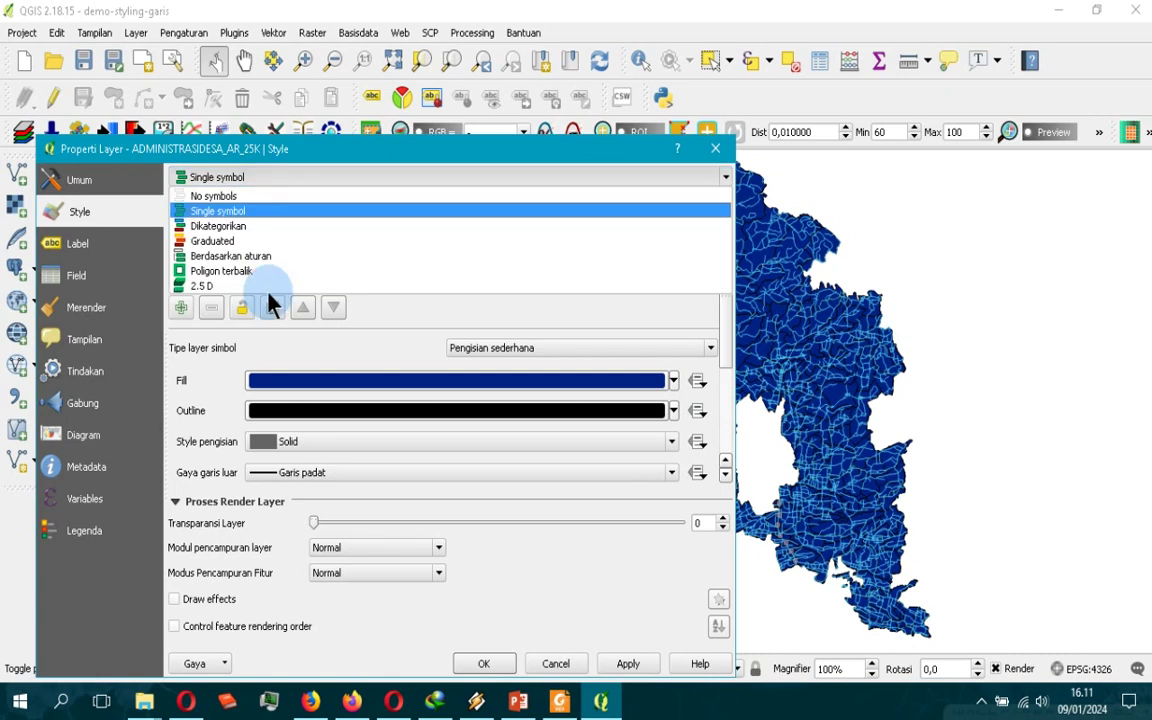
left_click(272, 226)
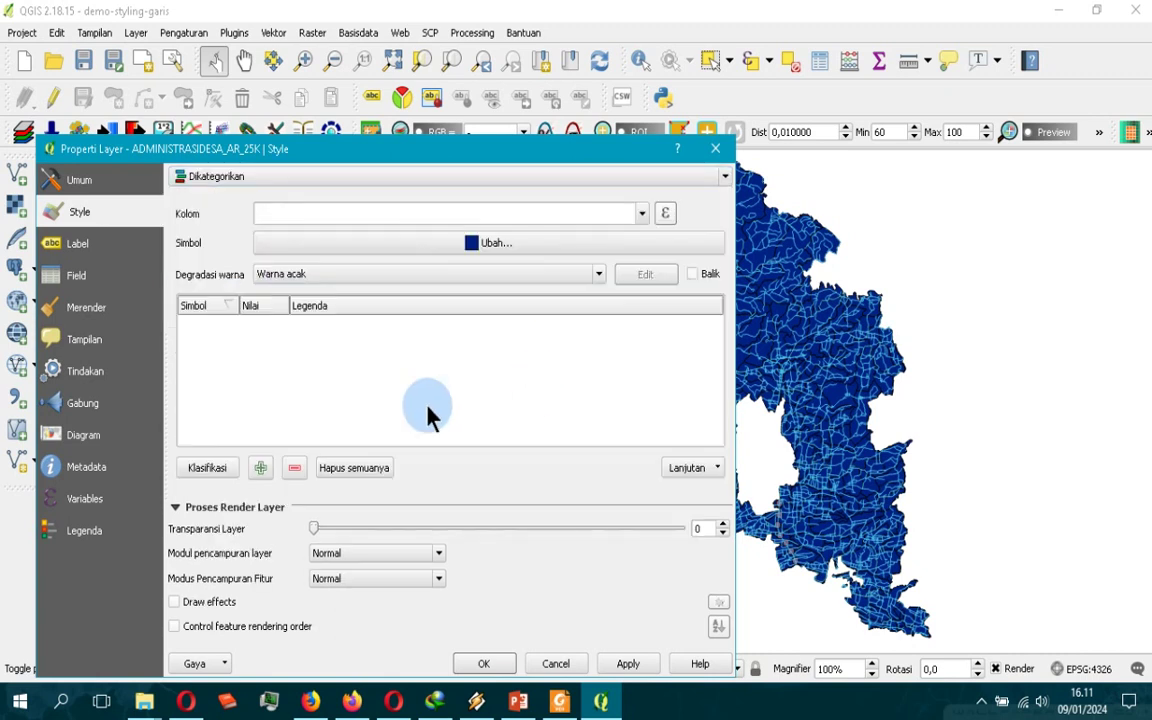
Set the classification column to REMARK and generate the categories for ADMINISTRASIDESA_AR_25K
left_click(205, 468)
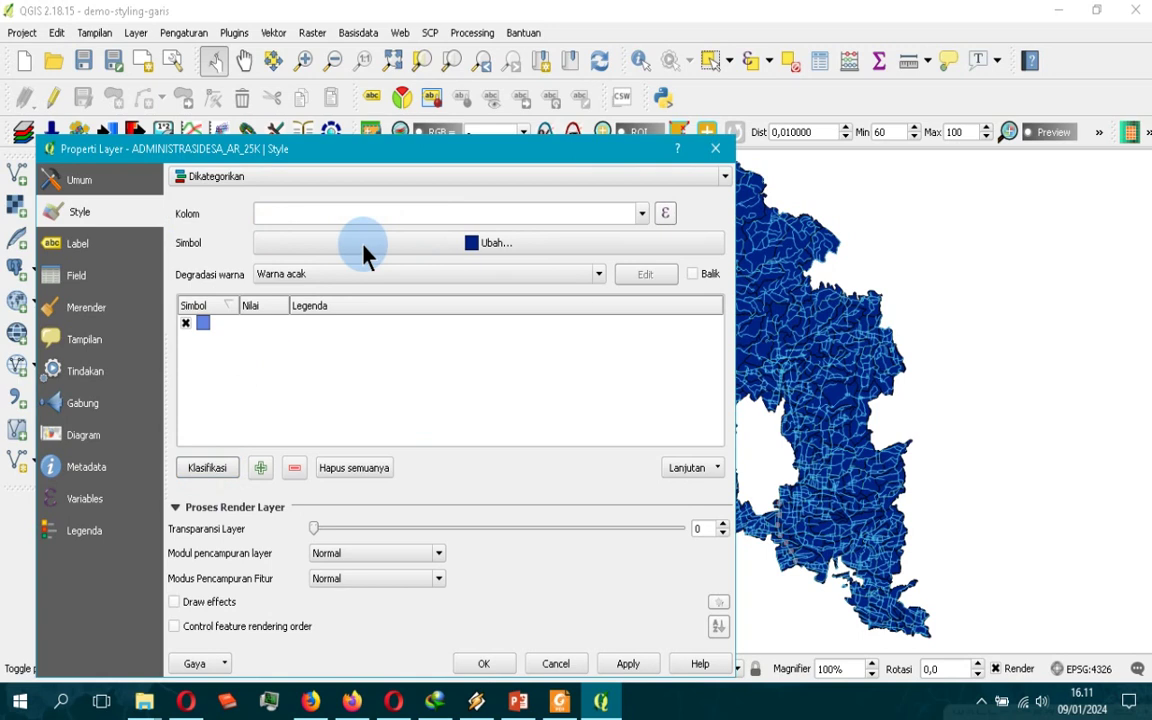
left_click(640, 214)
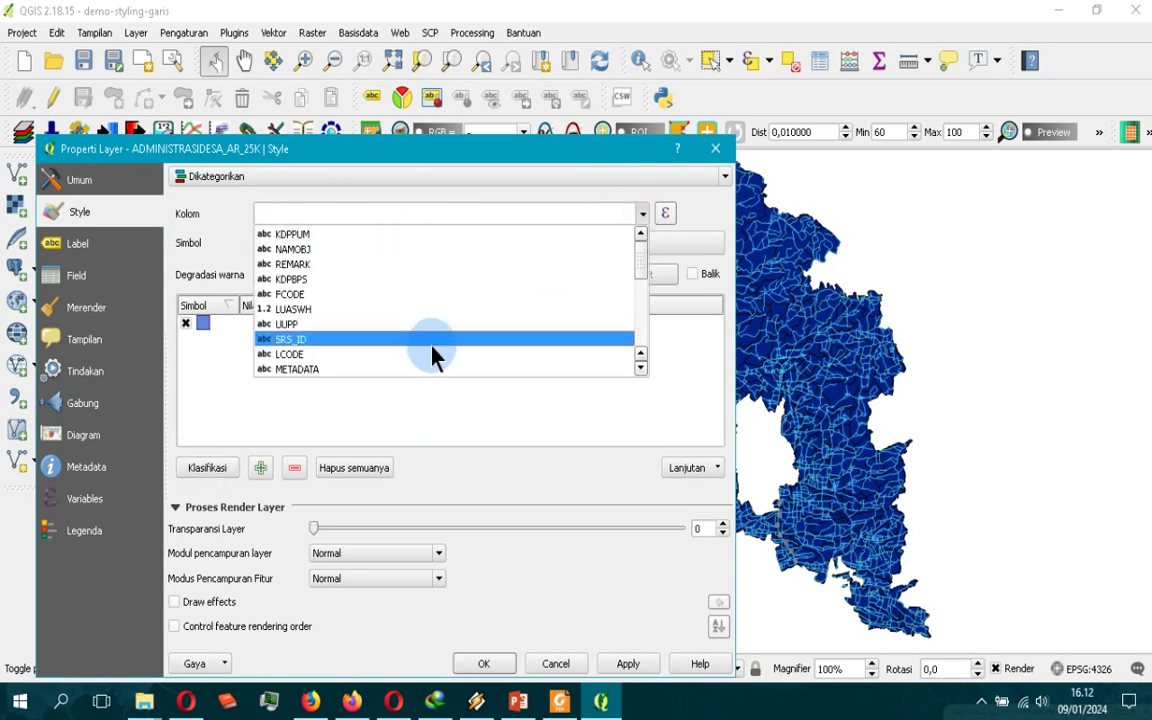
left_click(383, 264)
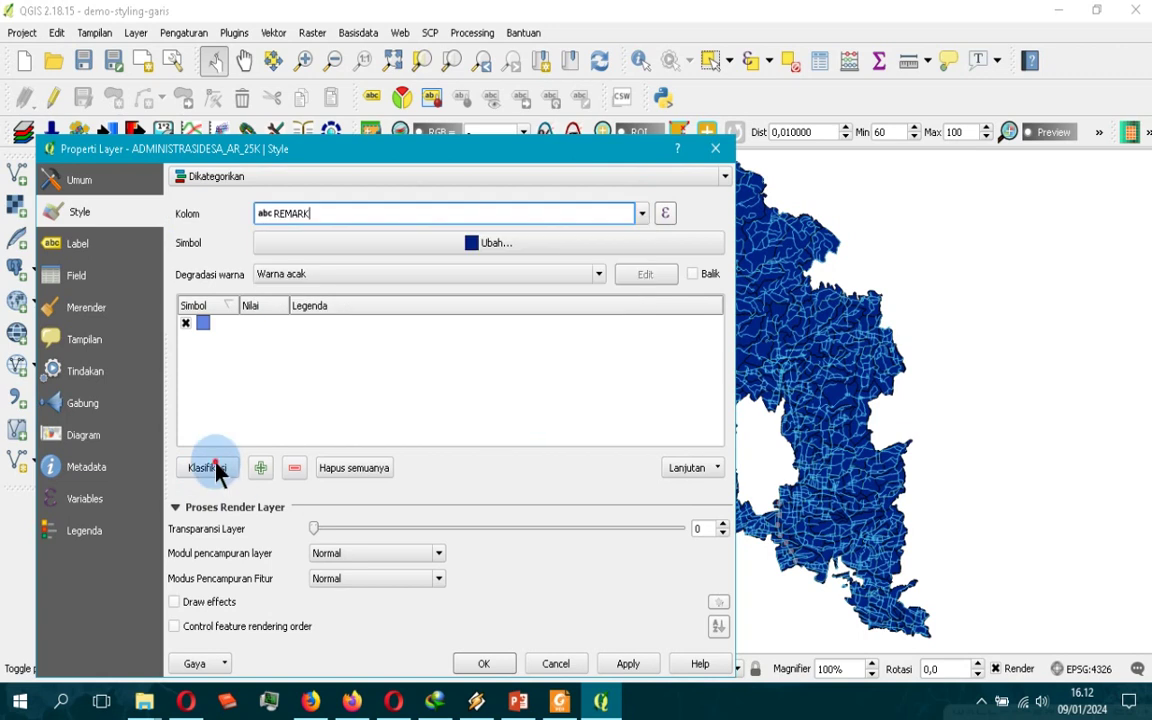
left_click(217, 470)
Reclassify the ADMINISTRASIDESA_AR_25K layer by the WADMKK column and apply the categorized style to the map
left_click(642, 214)
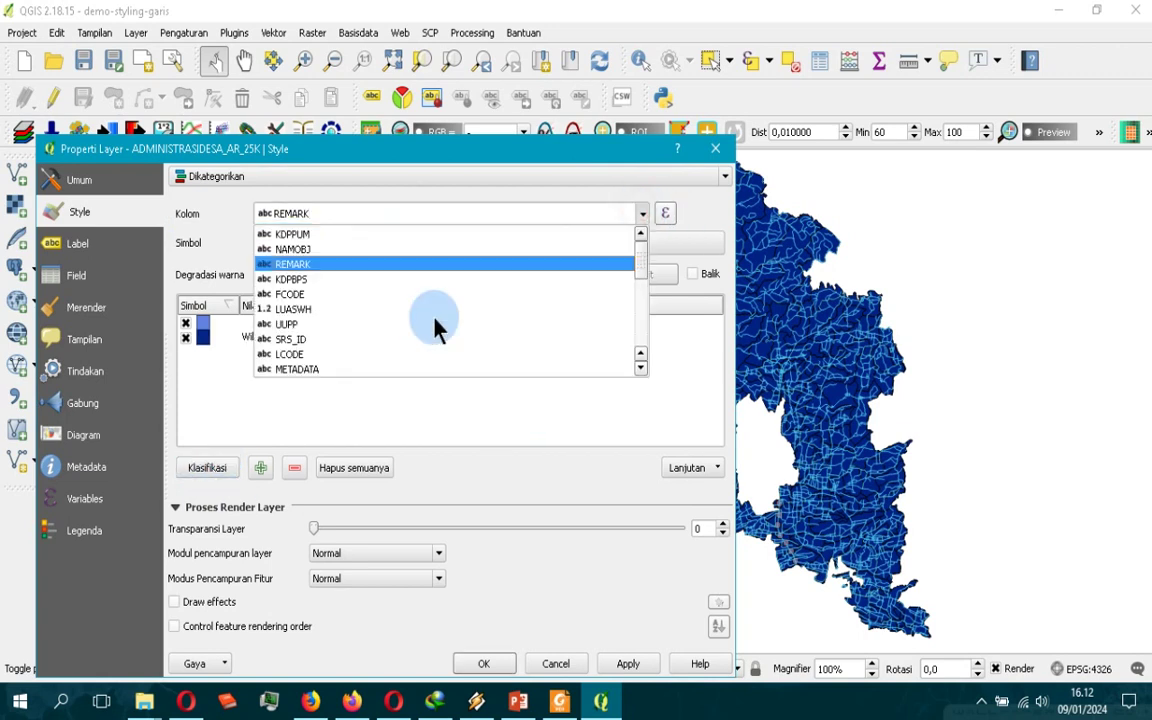
scroll(424, 331, "down", 2)
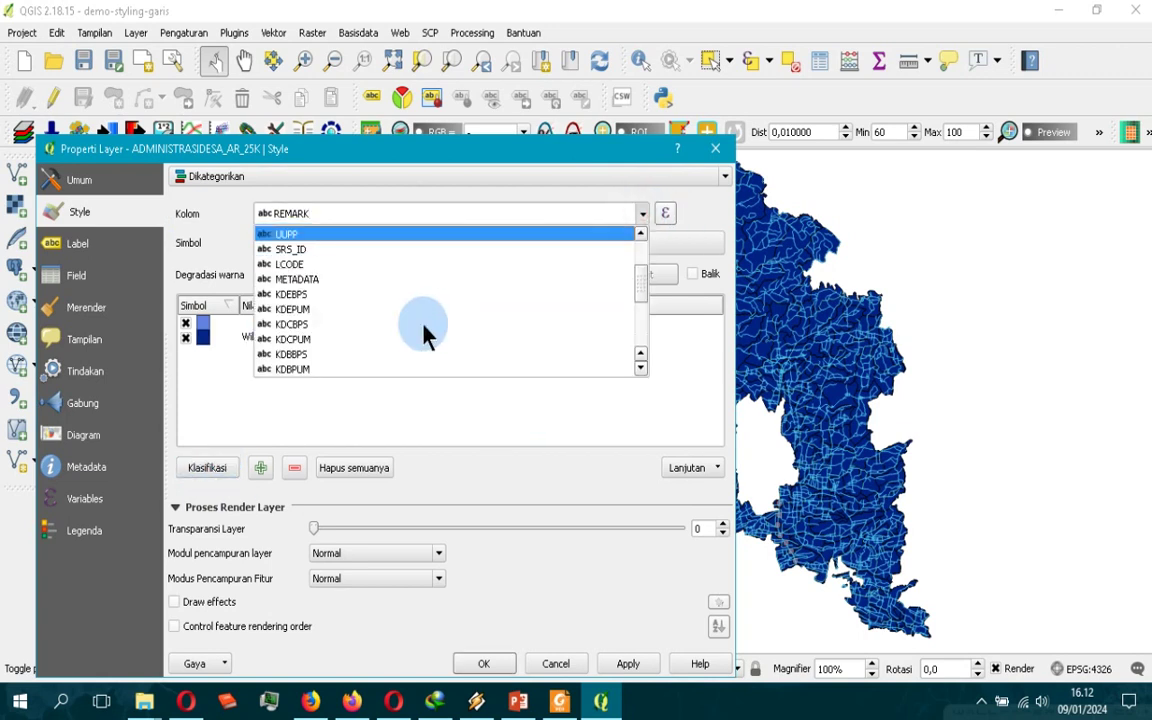
scroll(376, 366, "down", 3)
left_click(376, 366)
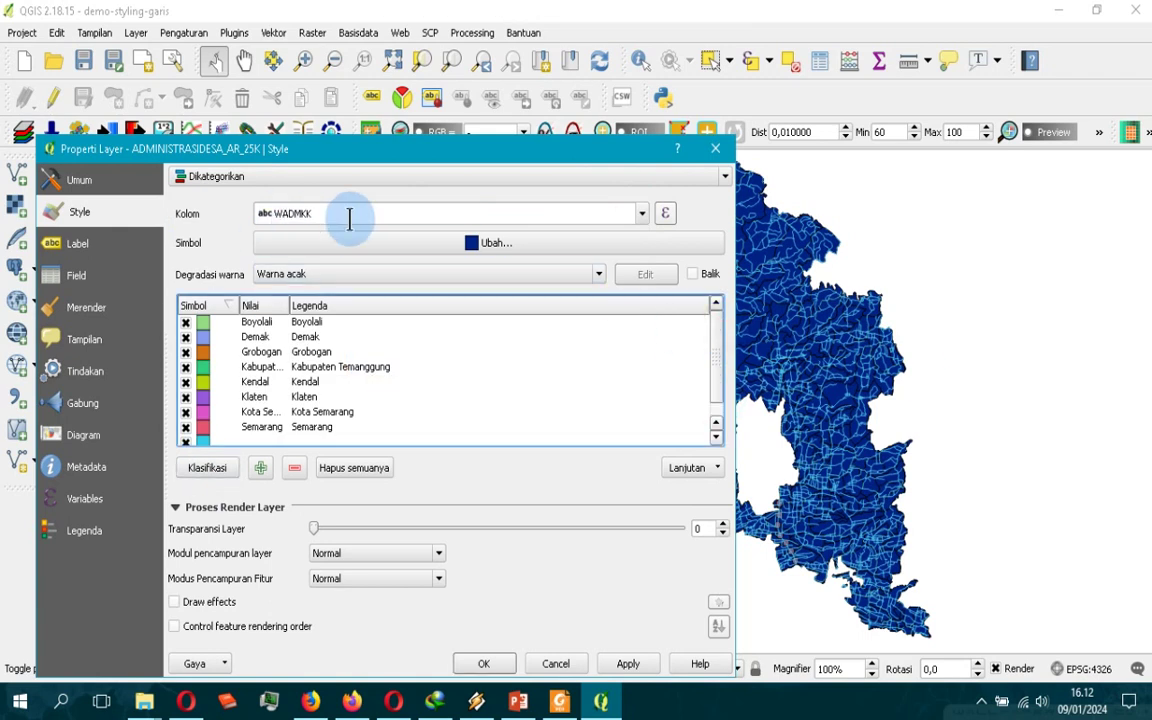
left_click_drag(715, 358, 733, 424)
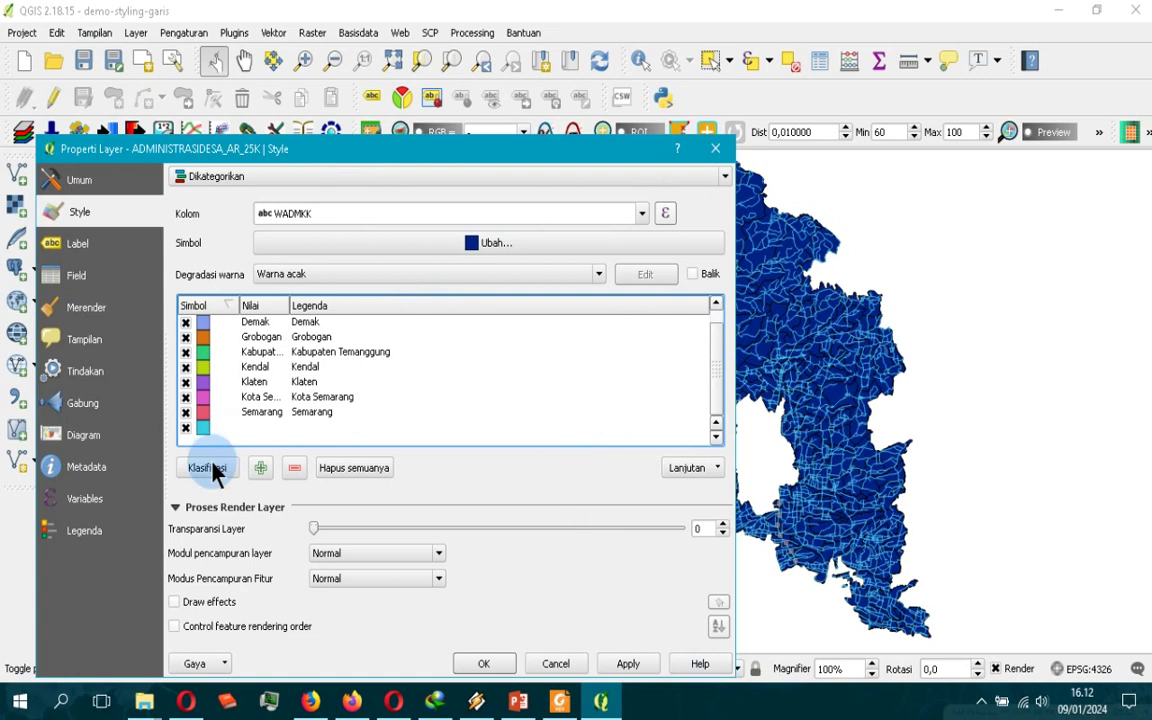
left_click(626, 666)
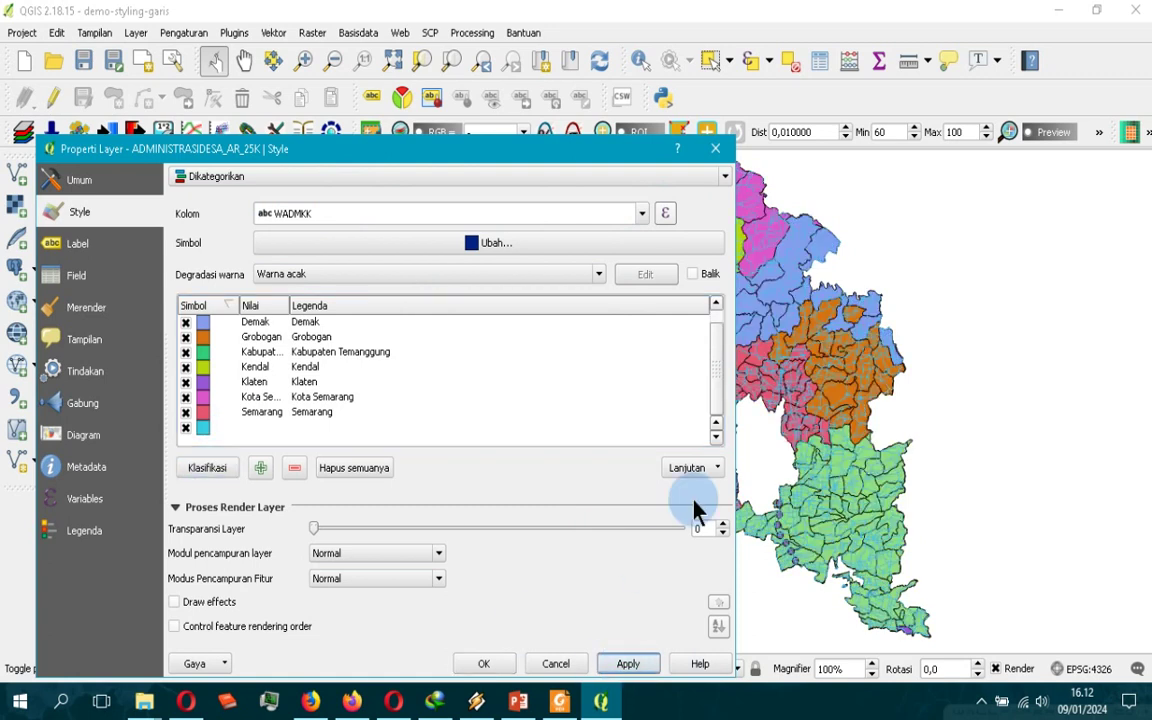
left_click(468, 663)
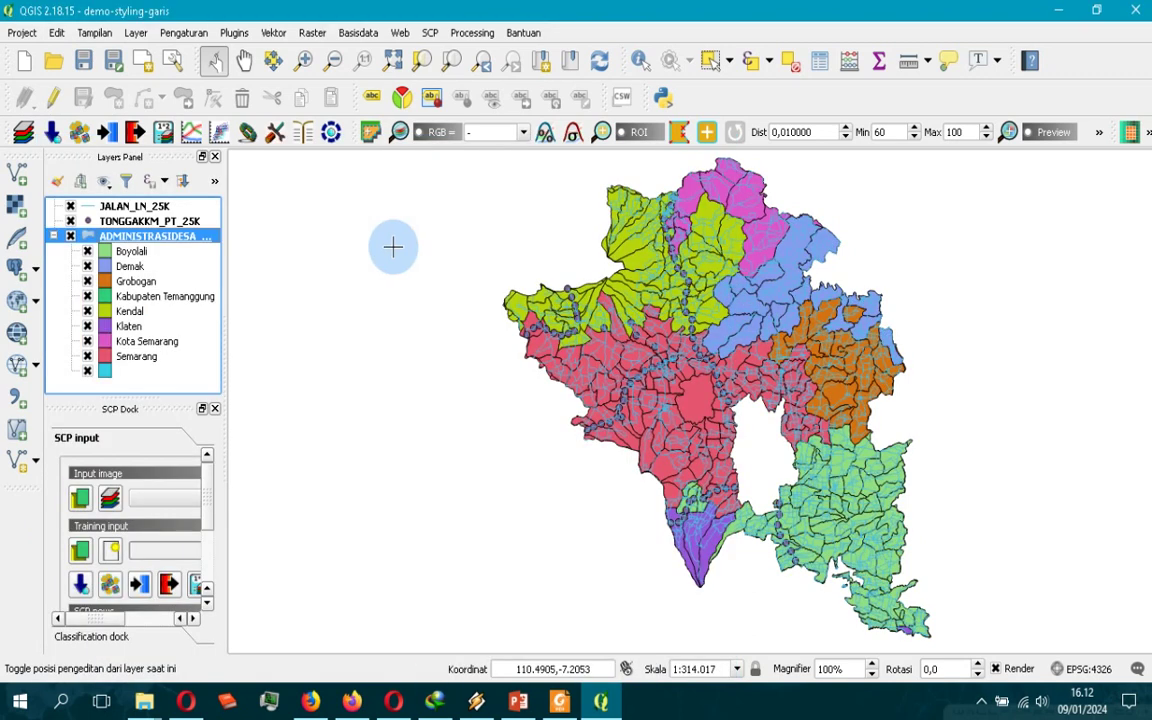
Examine the categorized village areas up close, and collapse the category legend of ADMINISTRASIDESA_AR_25K
scroll(343, 275, "down", 1)
scroll(503, 320, "up", 2)
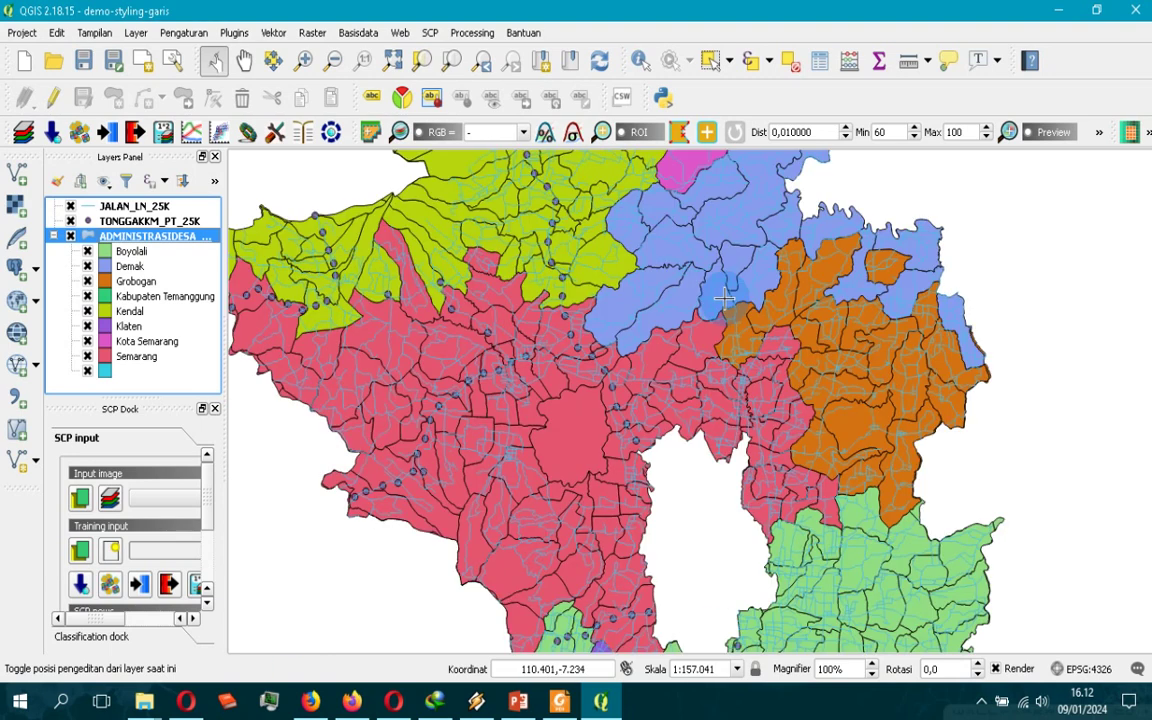
scroll(700, 320, "down", 1)
scroll(663, 298, "up", 2)
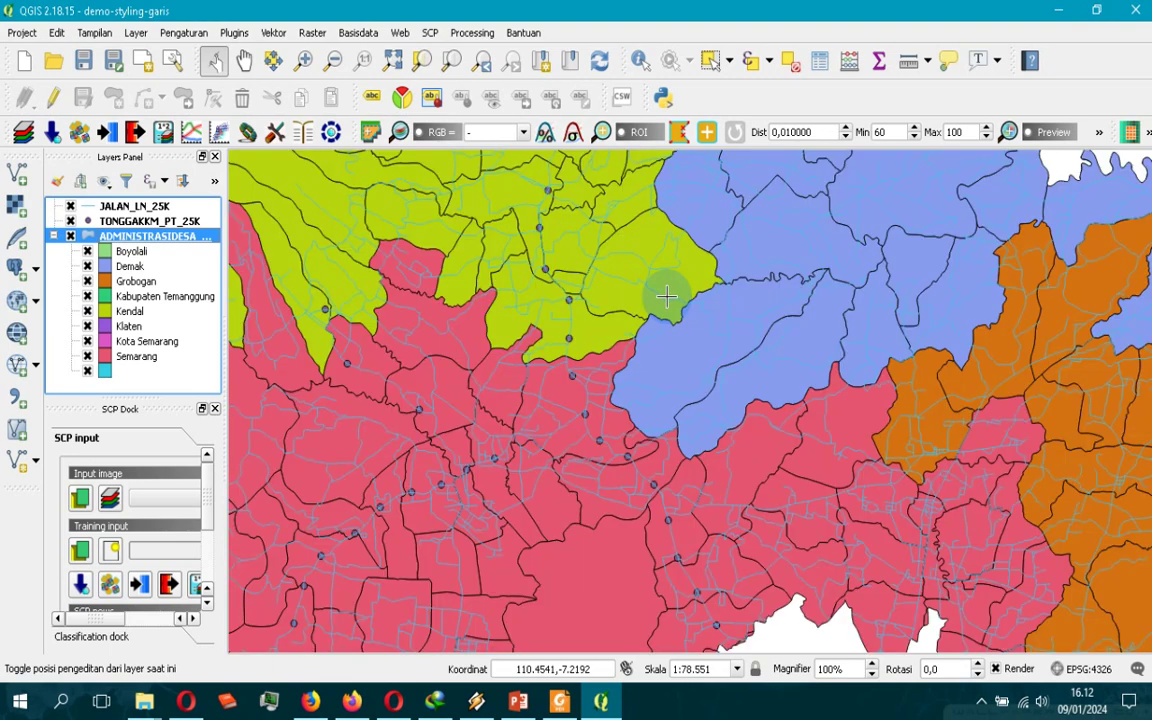
scroll(671, 303, "down", 1)
scroll(510, 328, "down", 1)
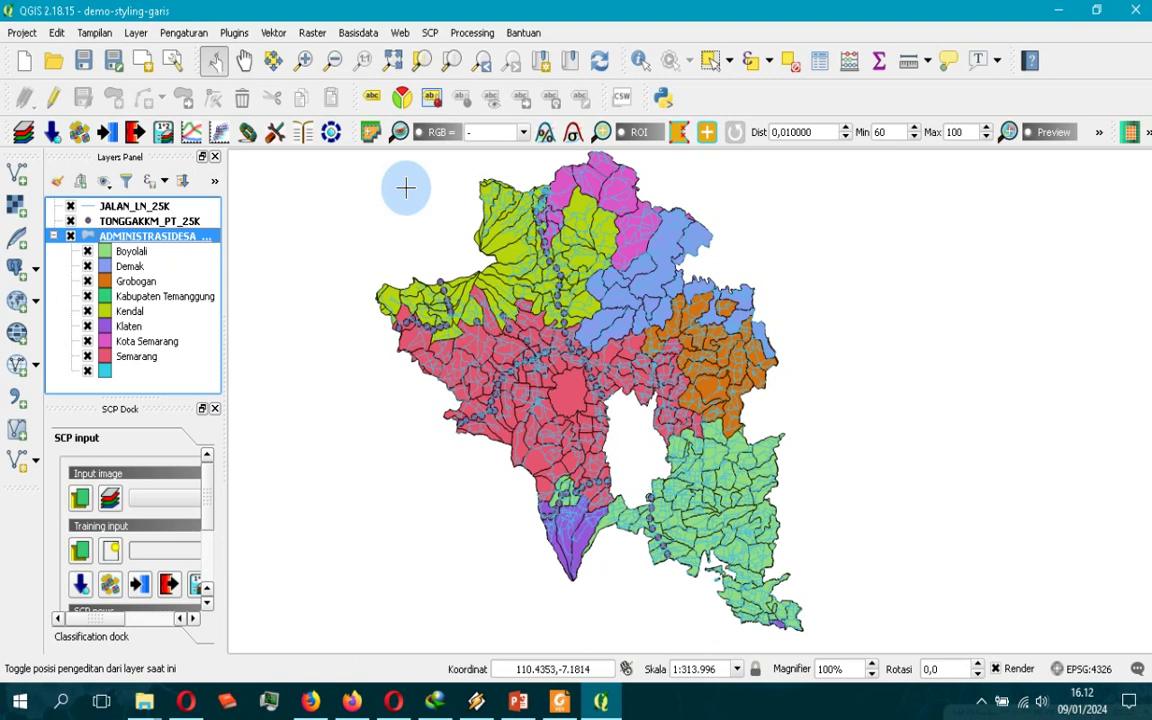
left_click(54, 236)
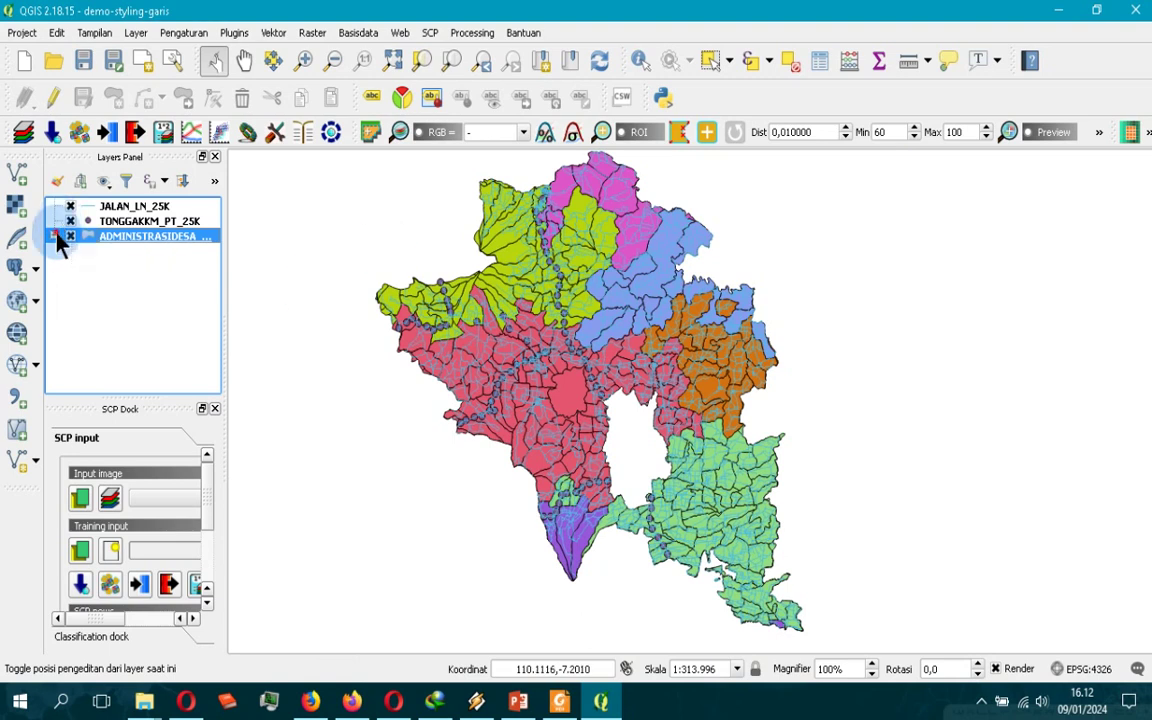
Select the JALAN_LN_25K layer and consult page 5 of the styling slides in Foxit Reader about accessing styling
left_click(150, 205)
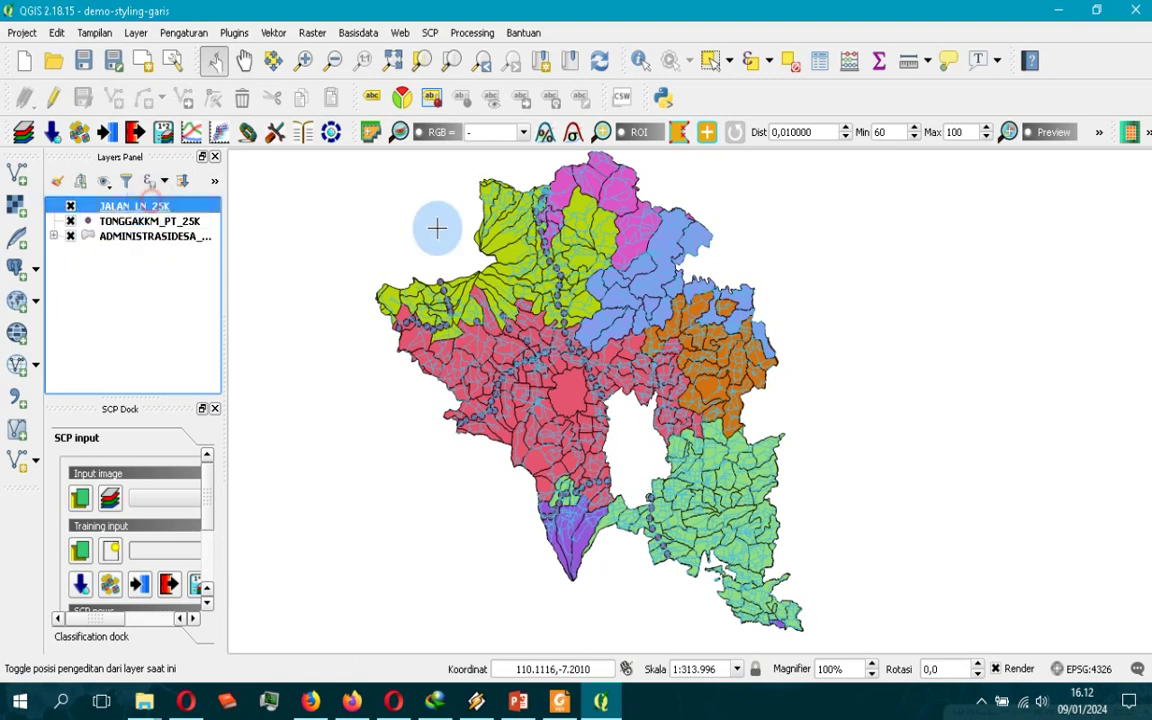
left_click(559, 700)
left_click(528, 448)
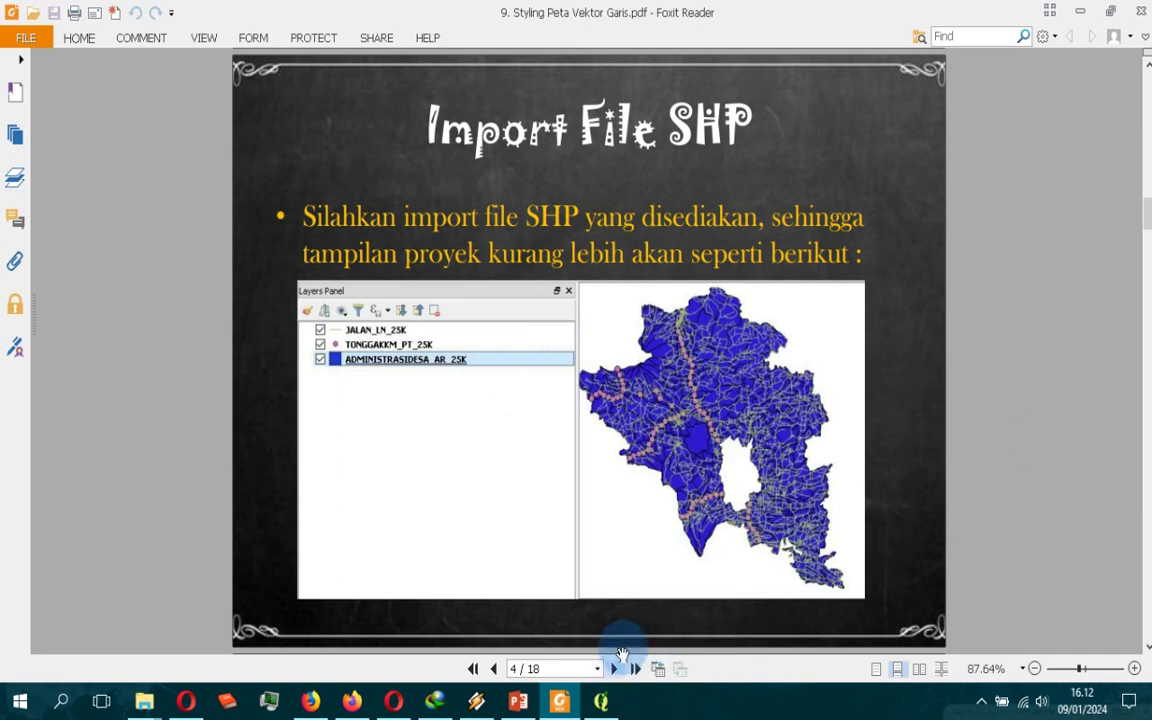
left_click(619, 662)
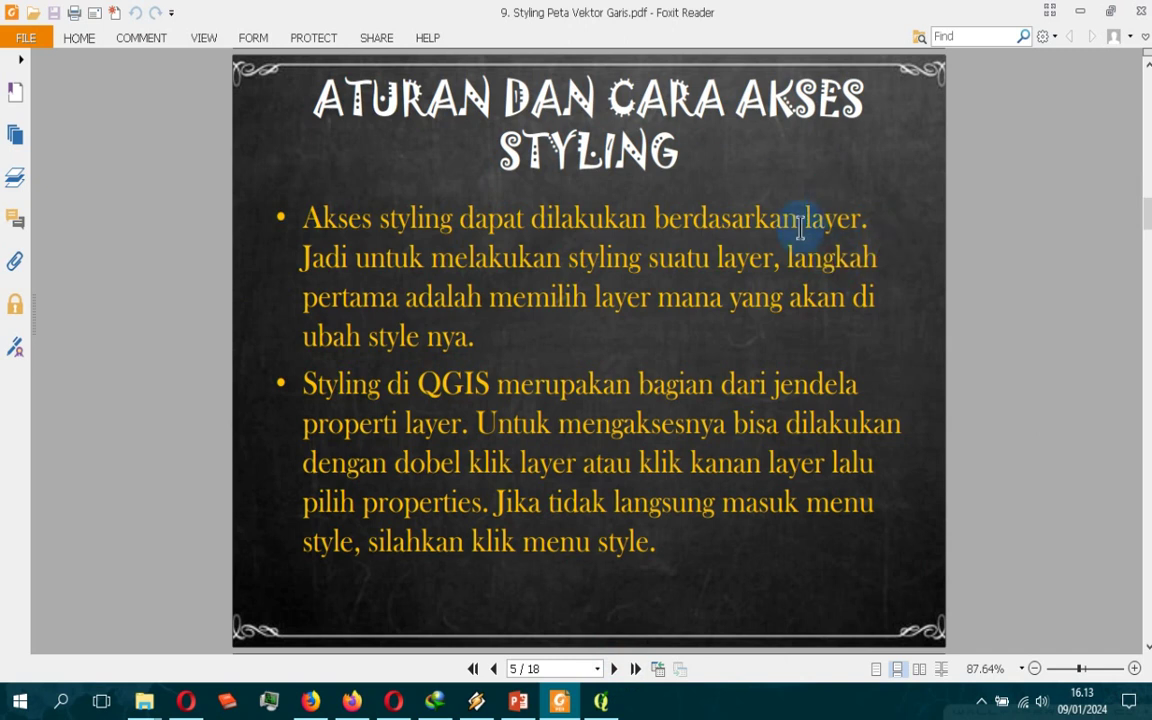
left_click(603, 701)
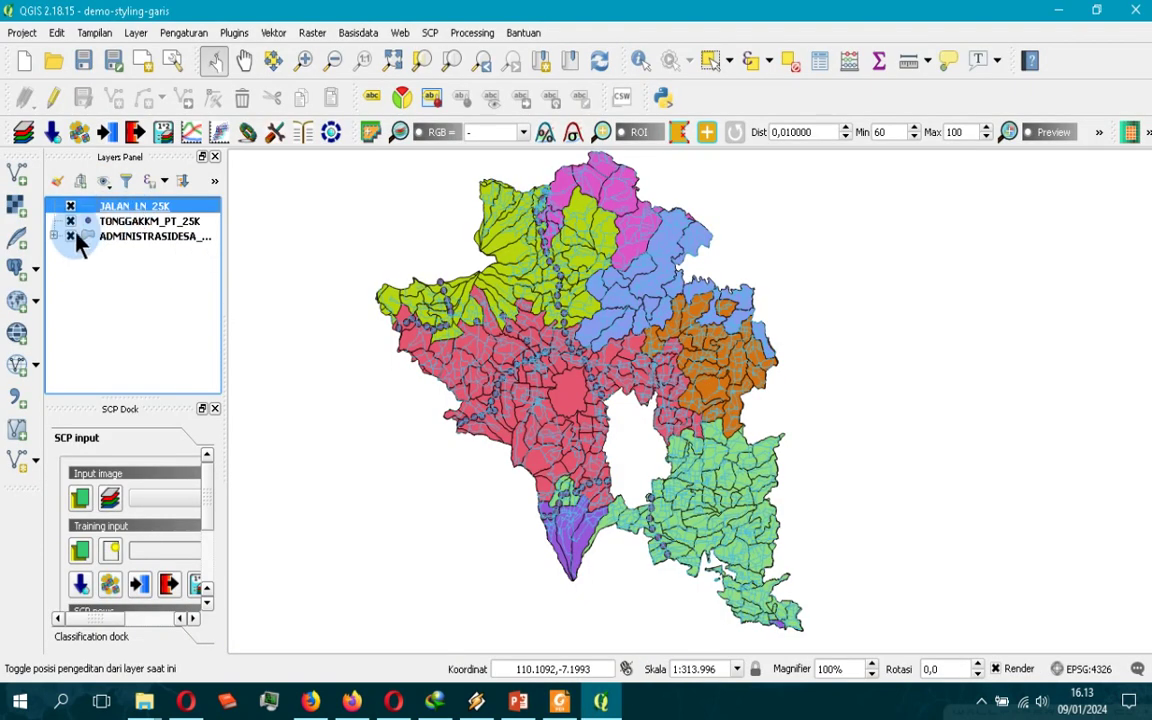
key("alt+Tab")
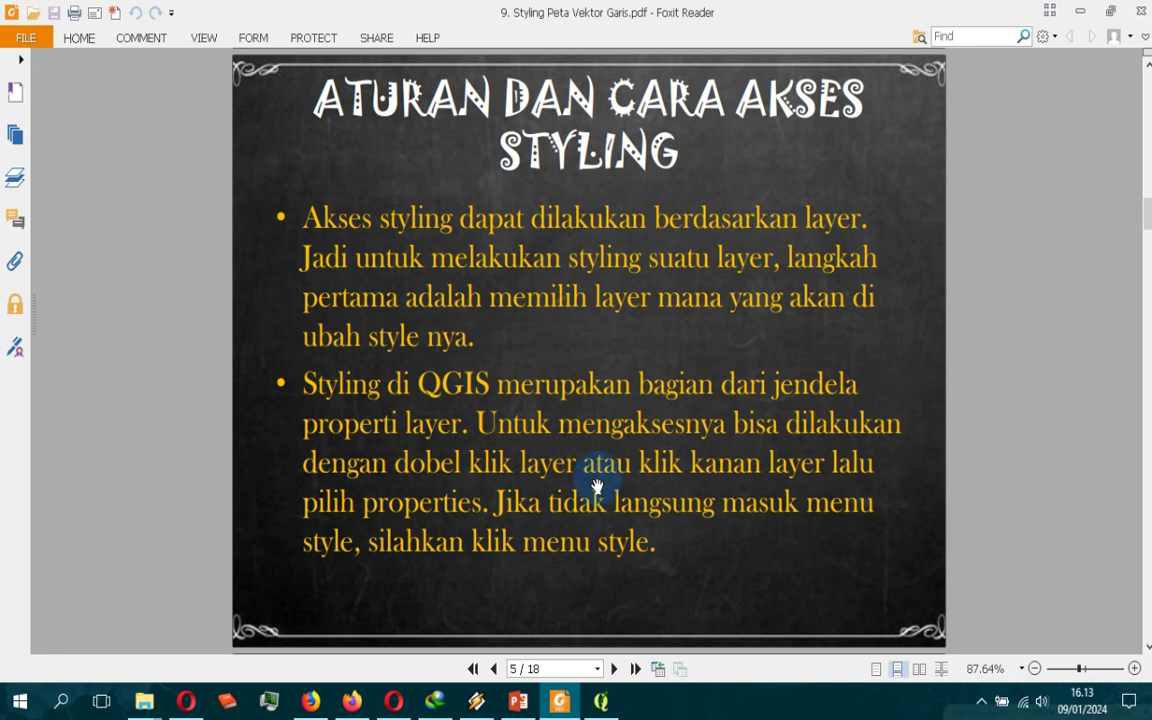
Switch back to QGIS and select TONGGAKKM_PT_25K, ADMINISTRASIDESA_AR_25K and finally JALAN_LN_25K in the layer list
left_click(600, 703)
left_click(126, 224)
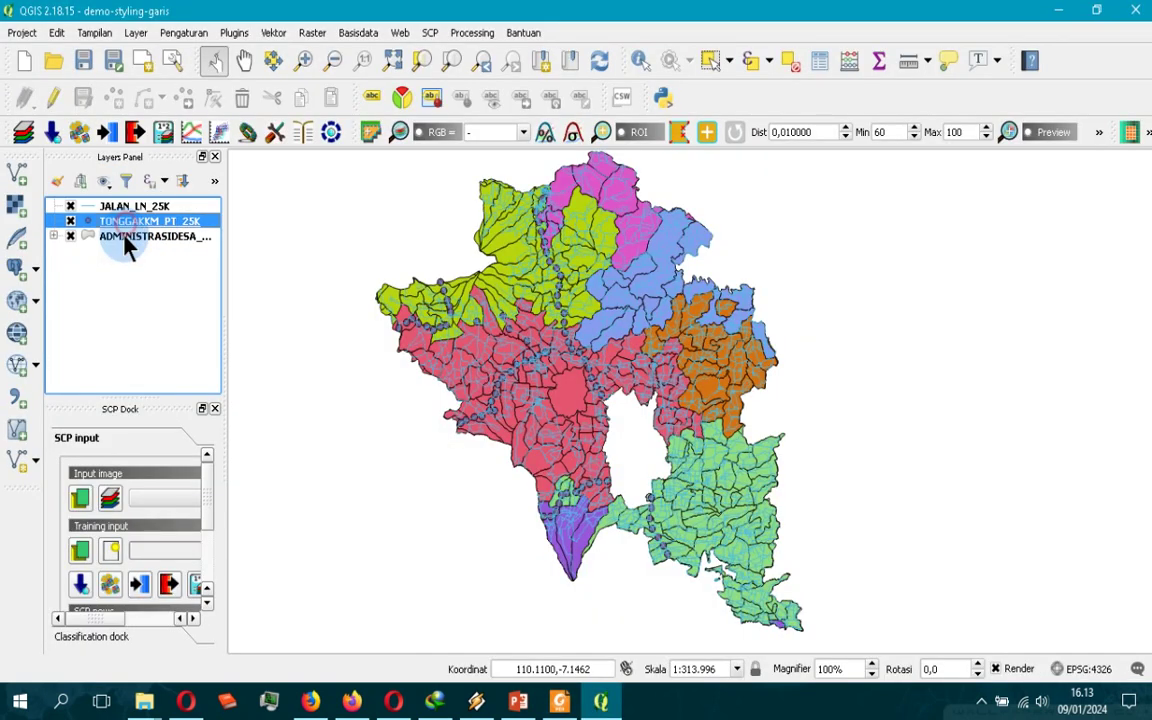
left_click(150, 237)
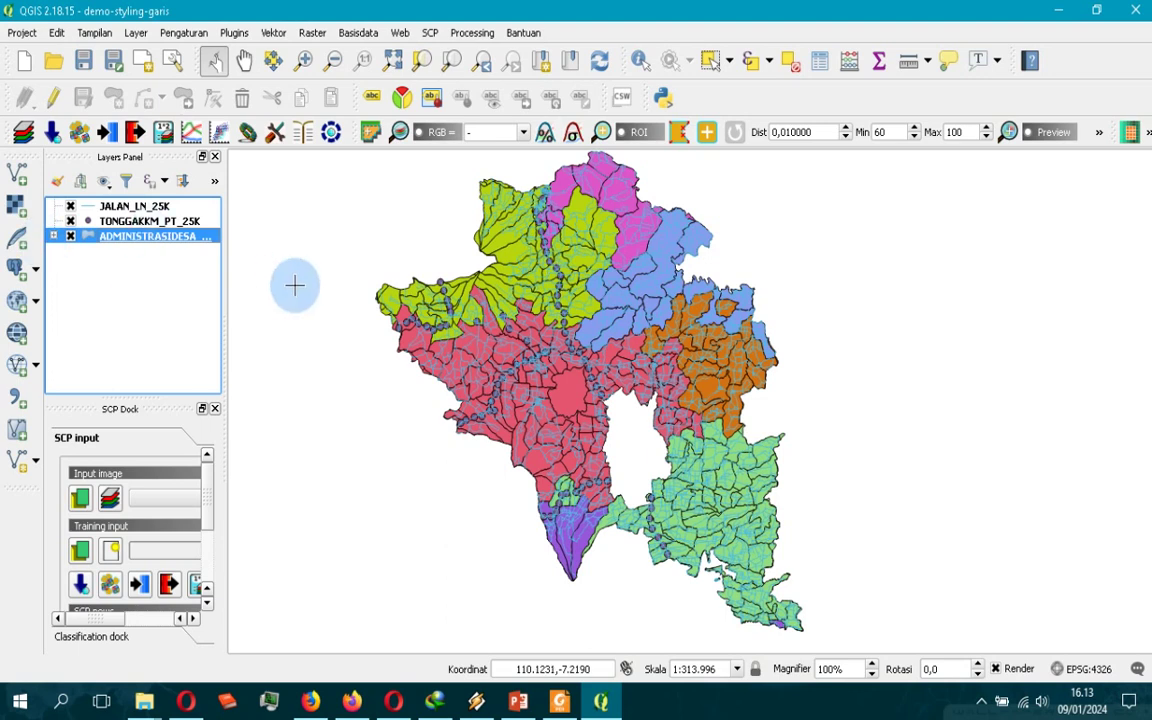
left_click(140, 206)
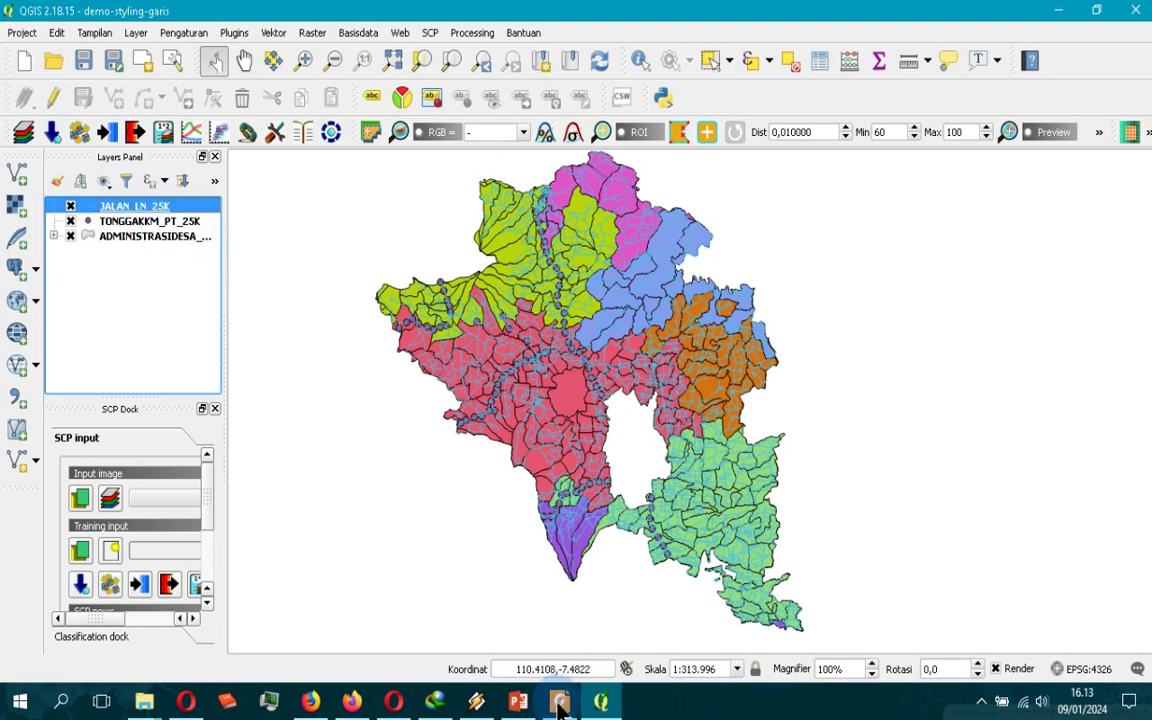
Recheck the styling slide in Foxit Reader, and open the layer properties of JALAN_LN_25K in QGIS
key("alt+Tab")
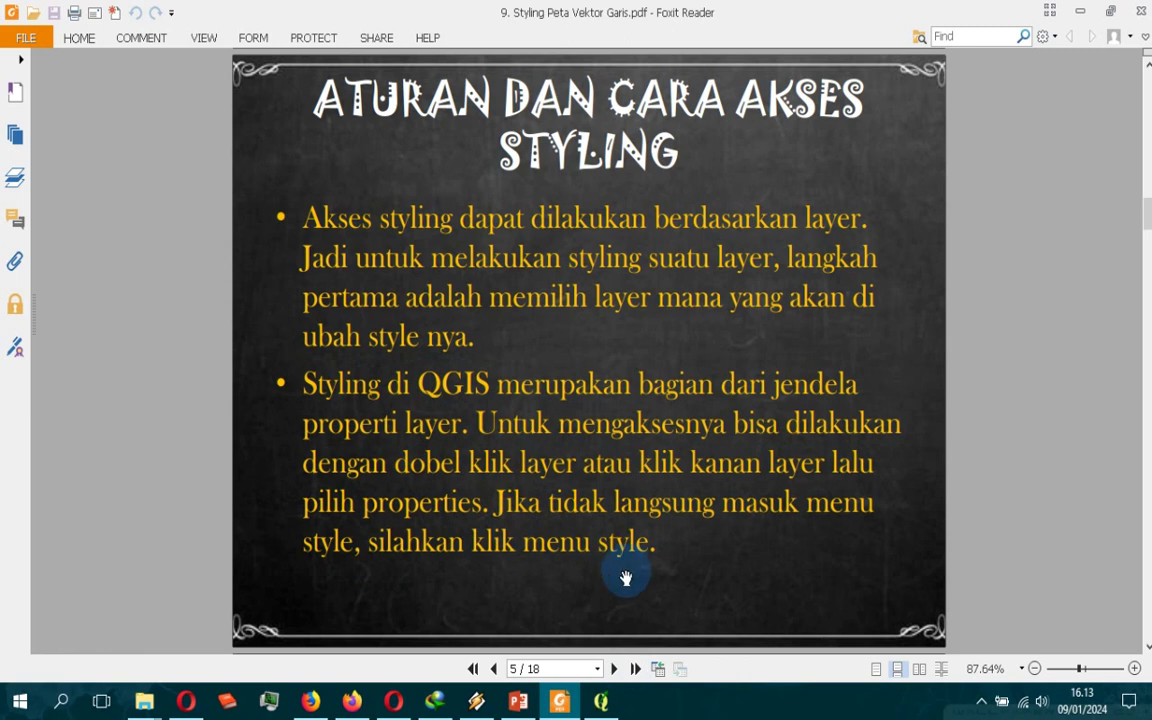
key("alt+Tab")
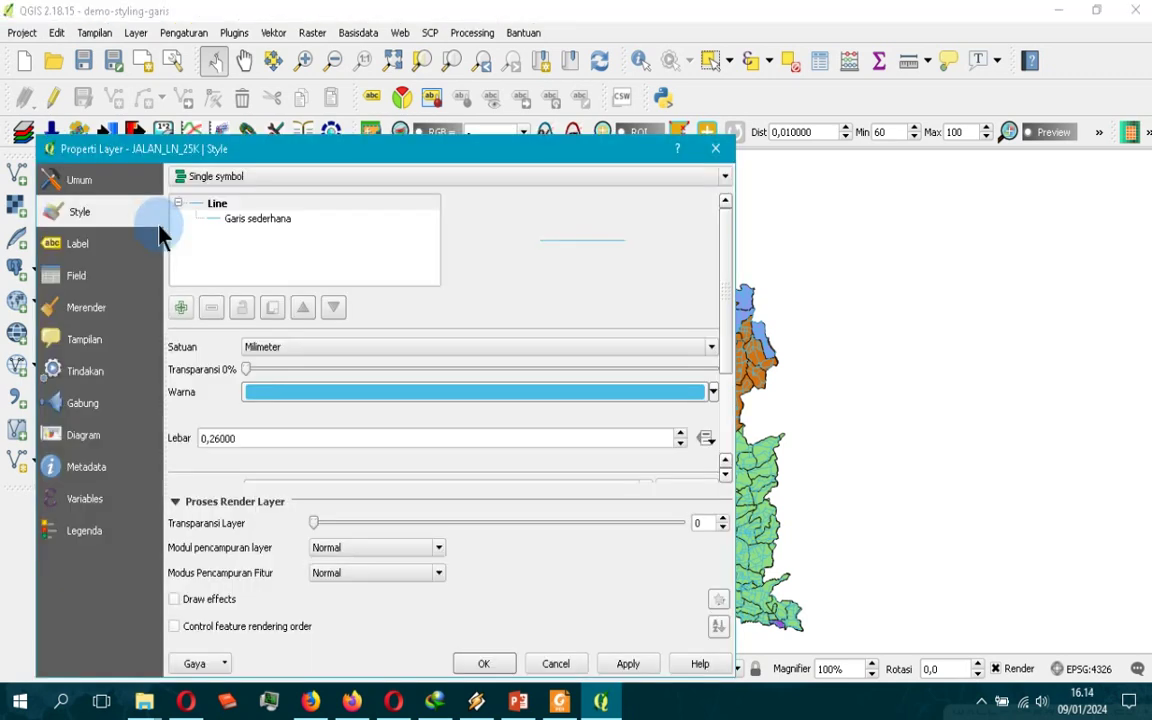
left_click_drag(757, 78, 753, 85)
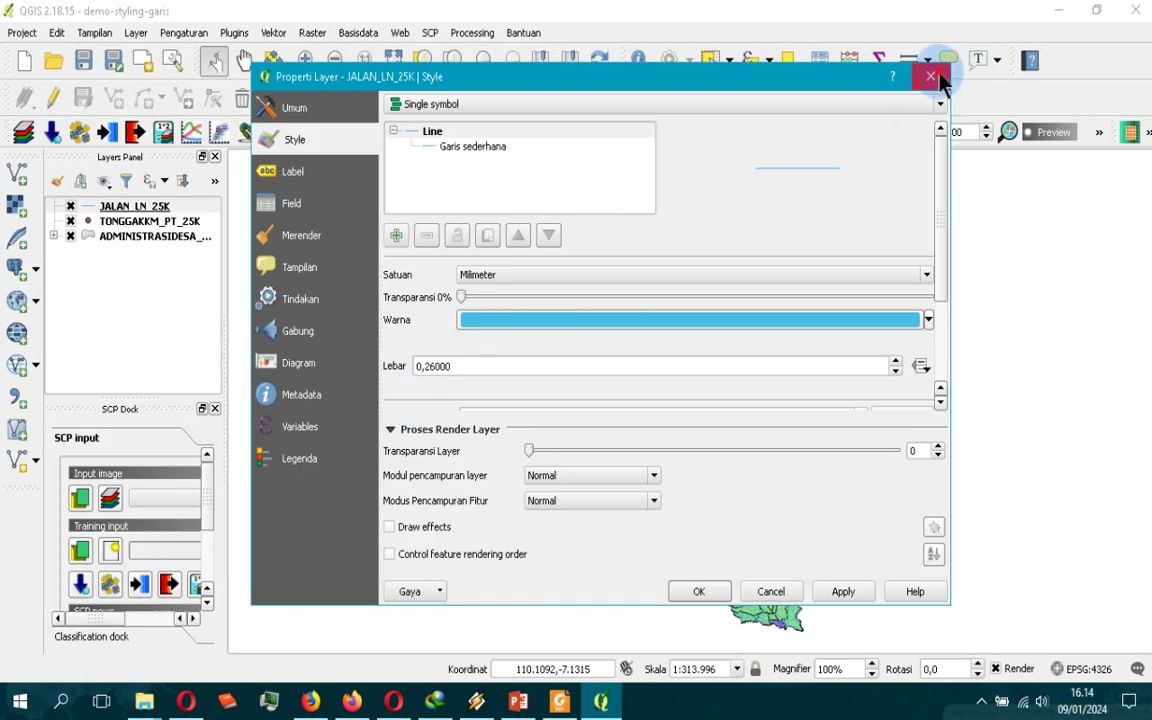
left_click(931, 77)
right_click(139, 208)
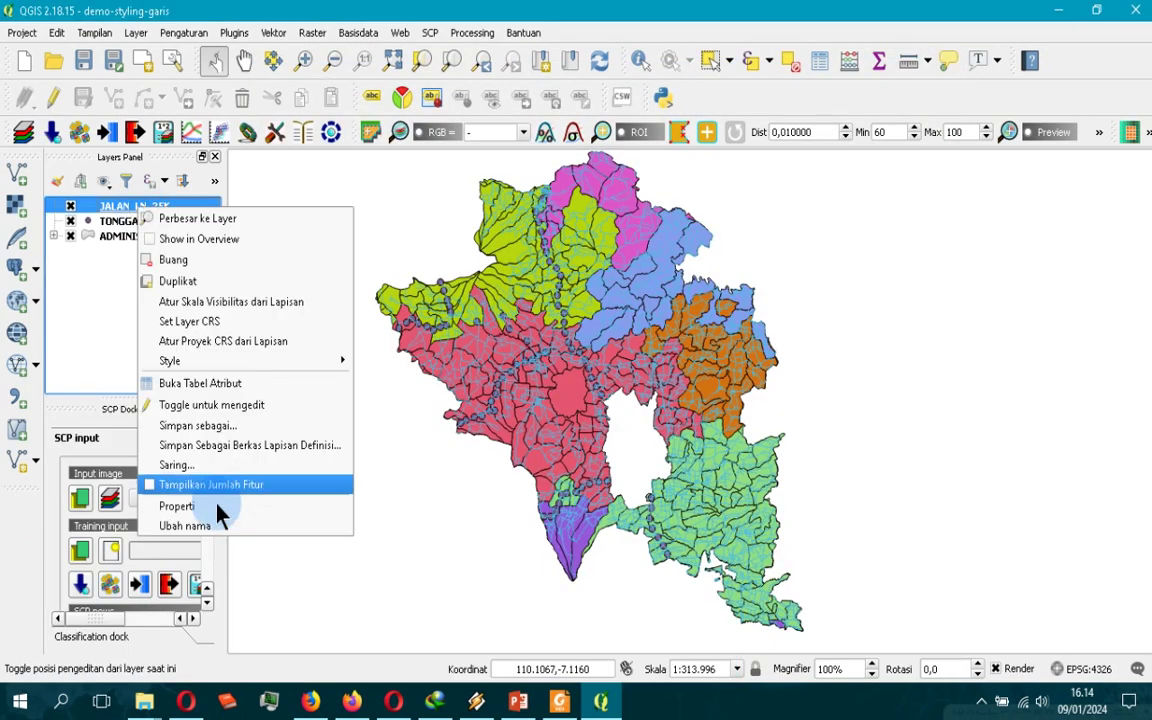
left_click(221, 505)
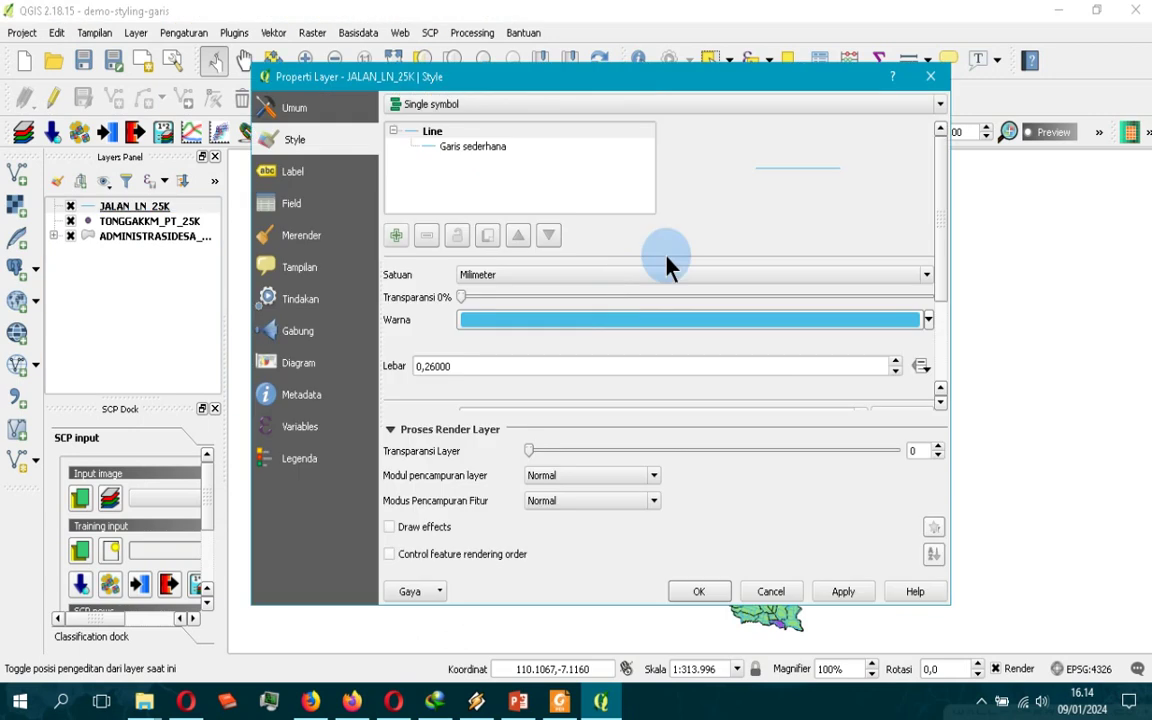
Look through the Umum, Label, Field and Merender settings of JALAN_LN_25K and return to its Style settings
left_click(300, 106)
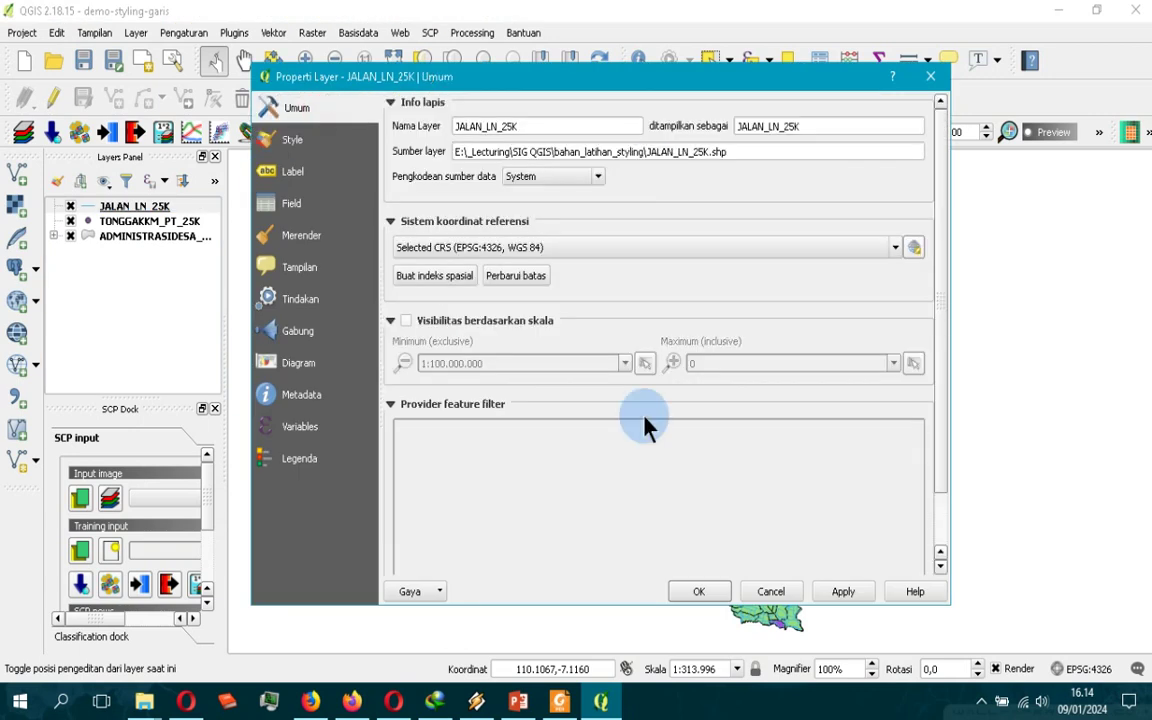
left_click(293, 178)
left_click(290, 205)
left_click(292, 235)
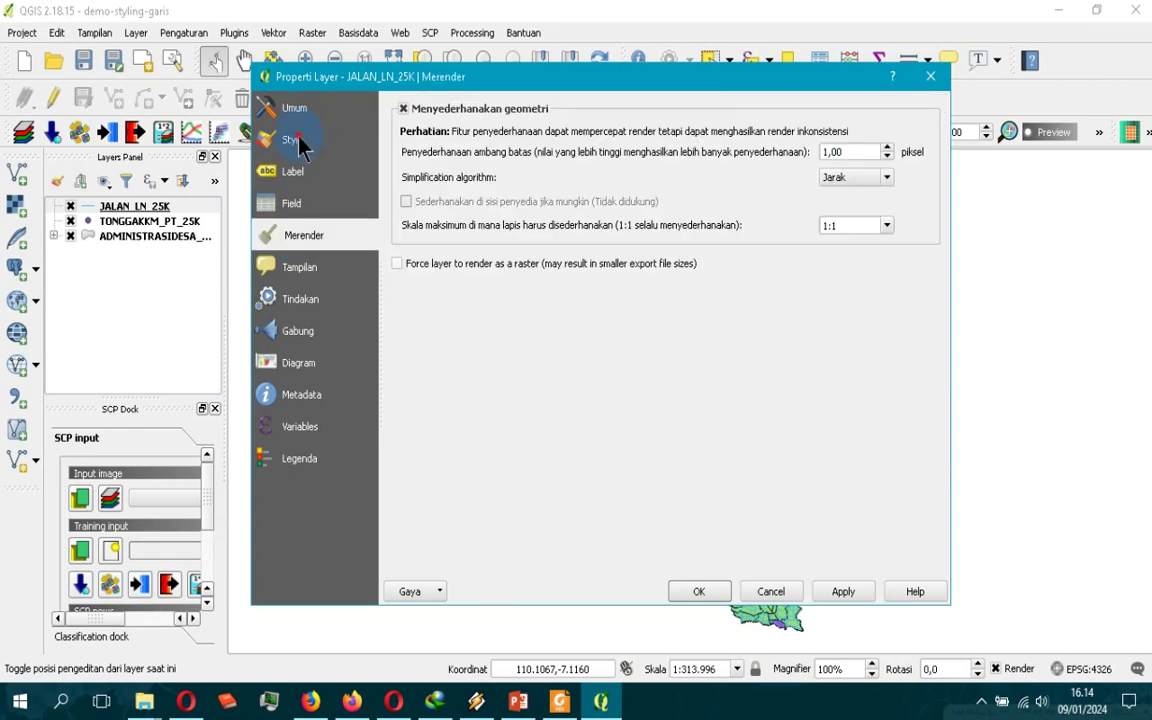
left_click(293, 140)
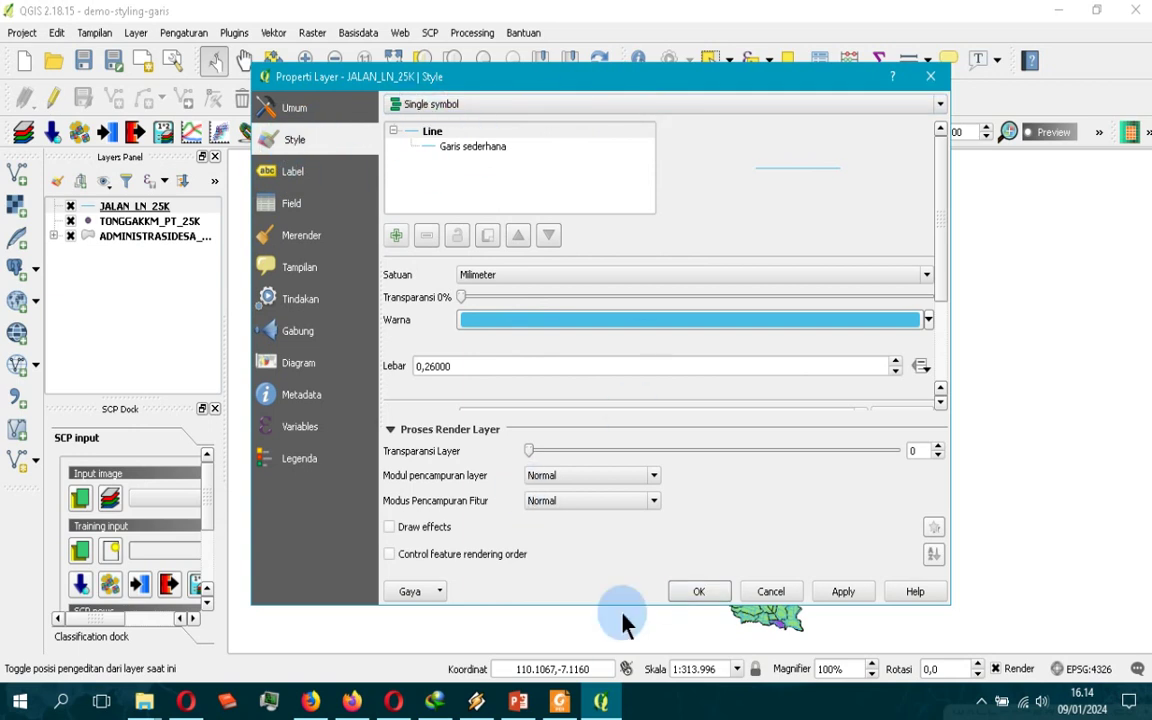
Switch to the slides in Foxit Reader and advance to page 6 about the Single Simbol option
left_click(562, 703)
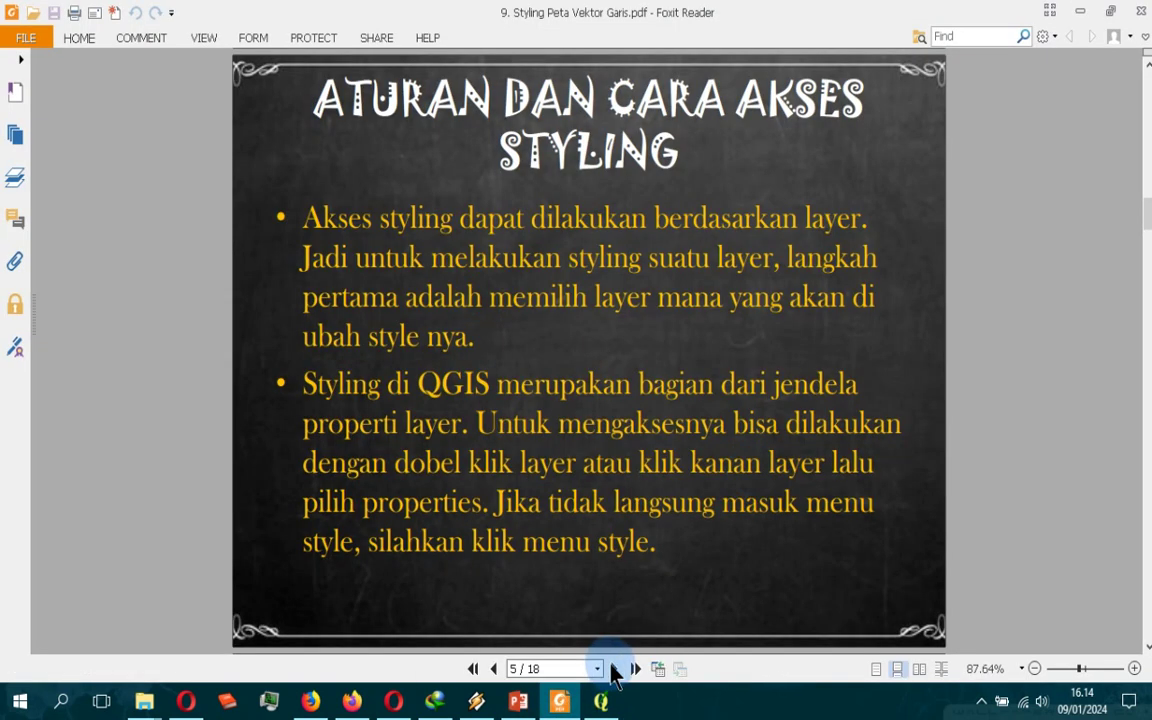
left_click(612, 665)
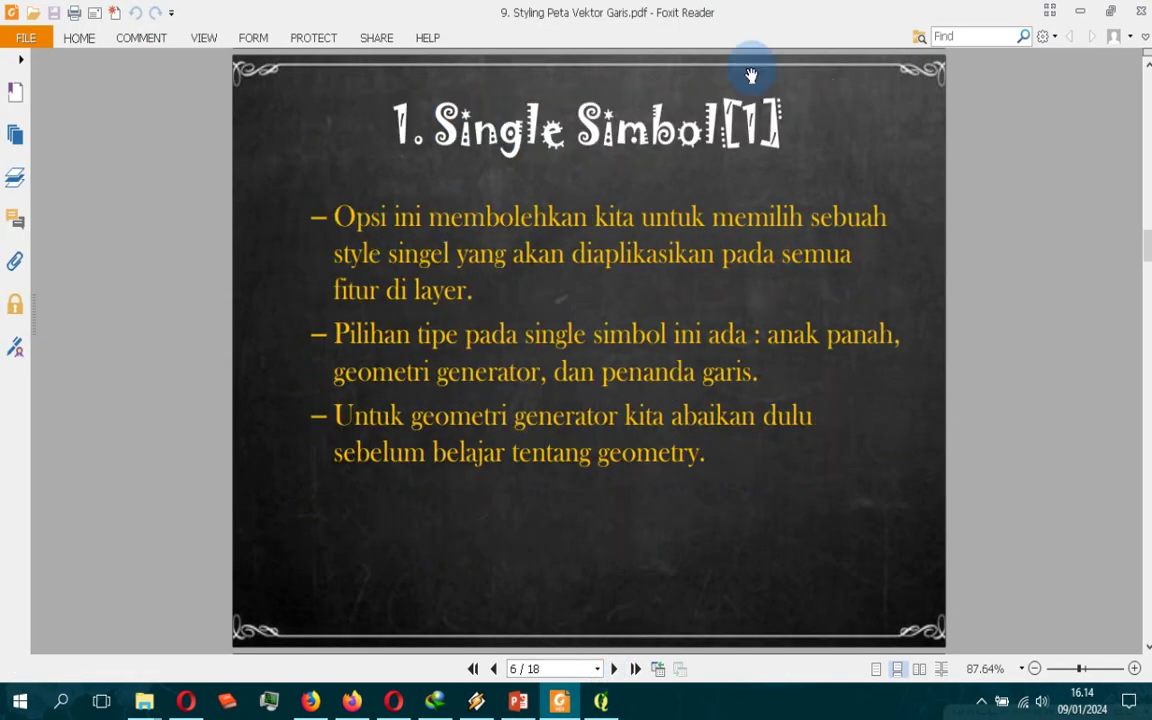
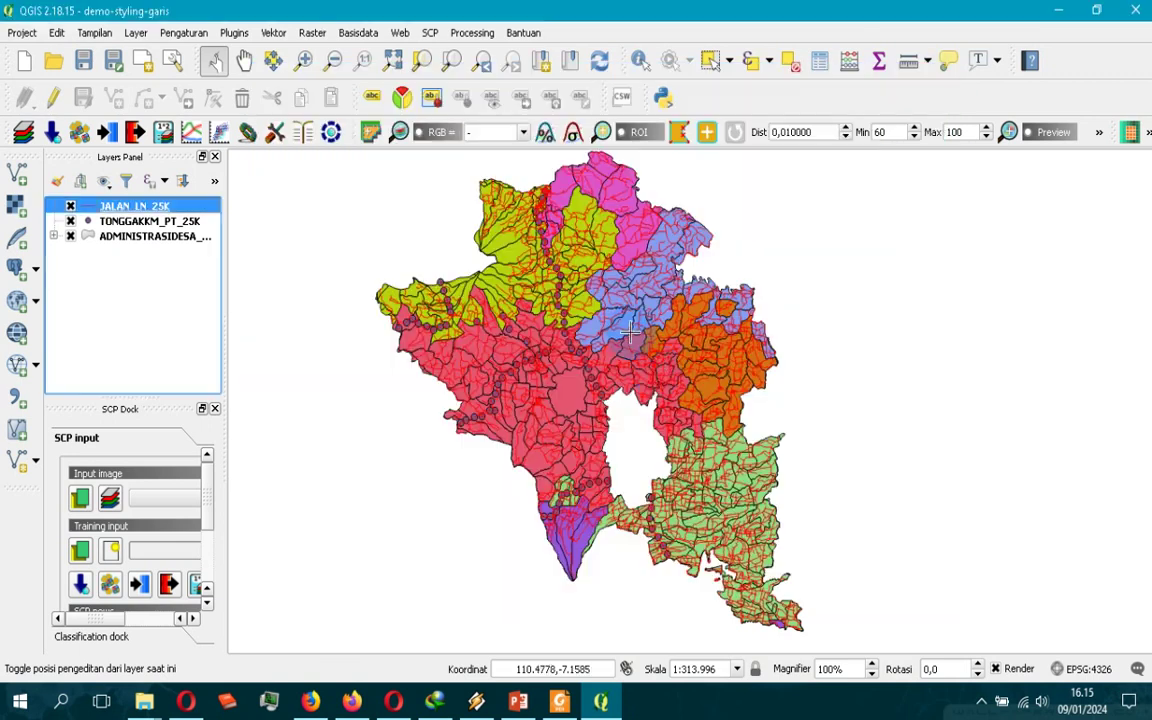
Set the line width of the JALAN_LN_25K layer to 0.2 mm and apply it to the map
double_click(145, 213)
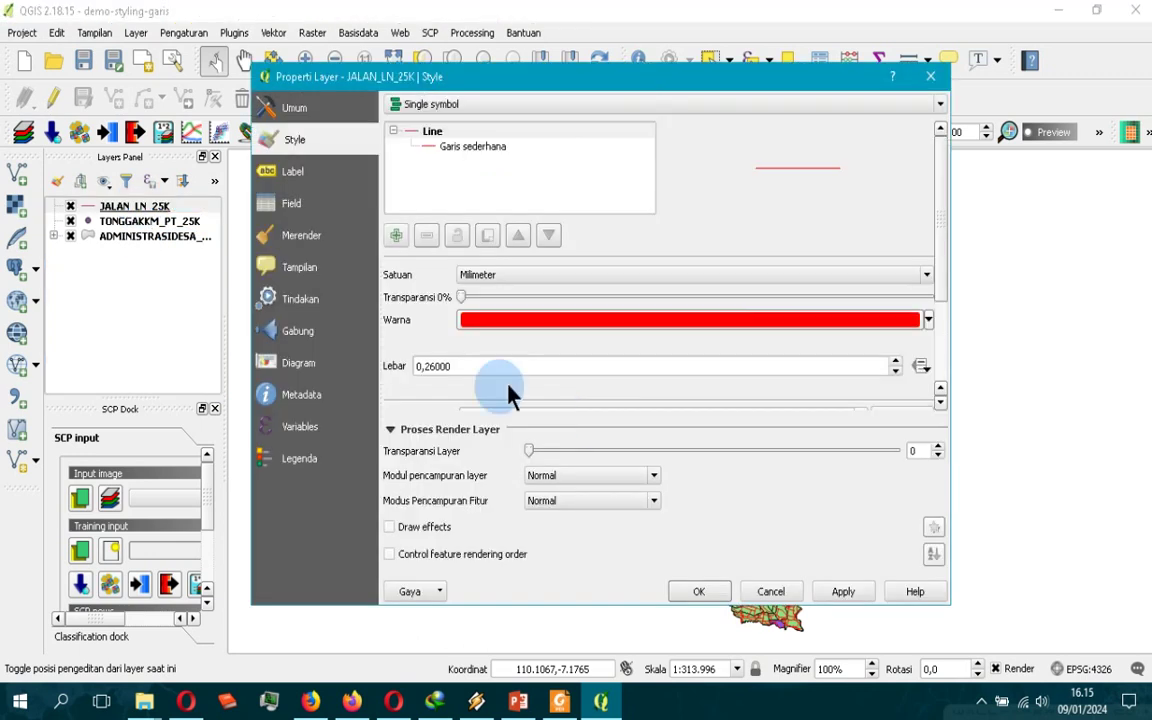
left_click(896, 372)
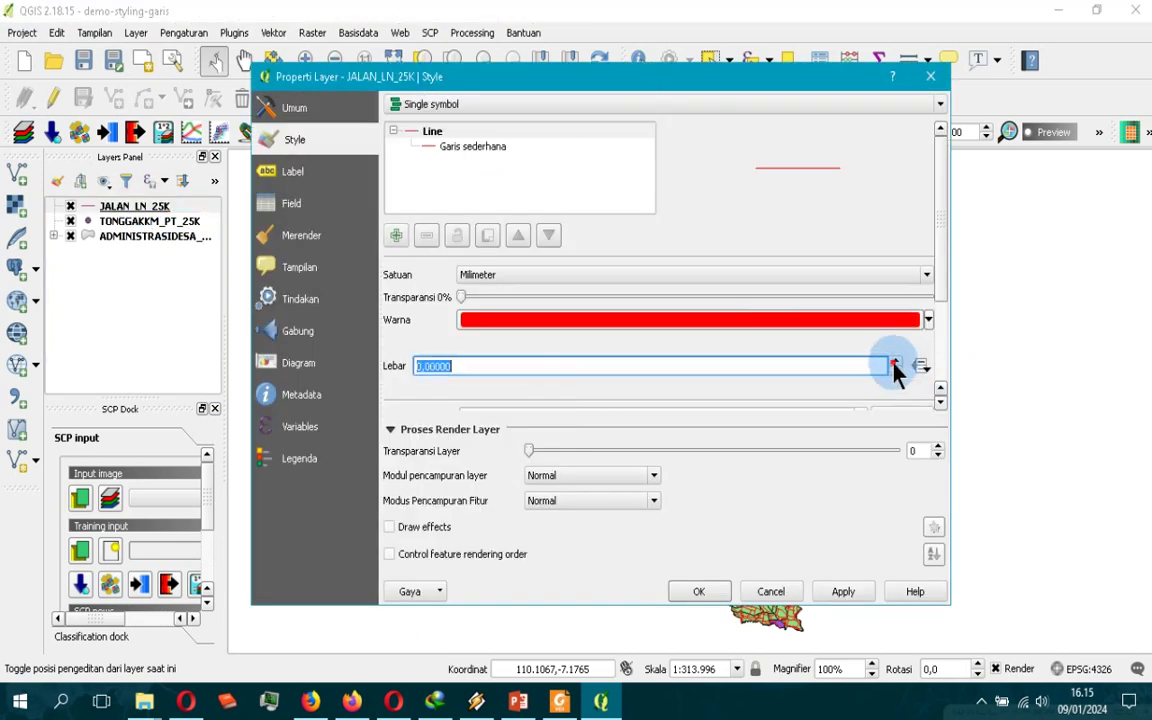
left_click(699, 593)
left_click(125, 208)
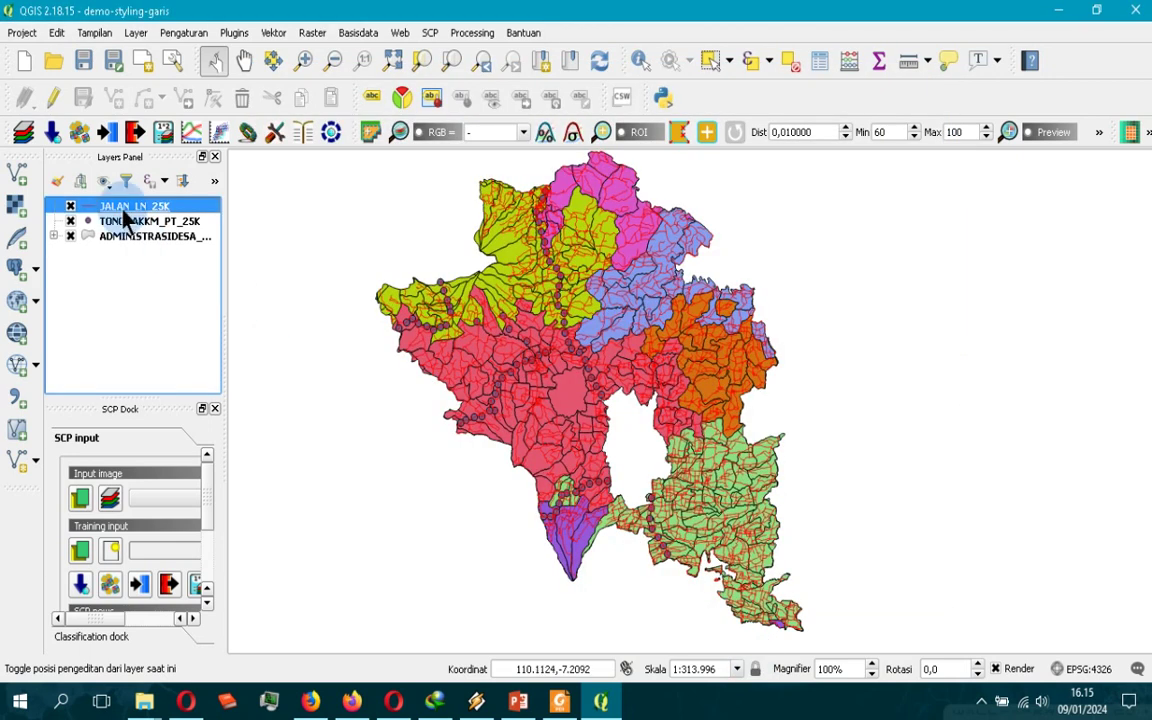
Set the line width of the JALAN_LN_25K layer to 1.2 mm and inspect the roads up close
double_click(124, 213)
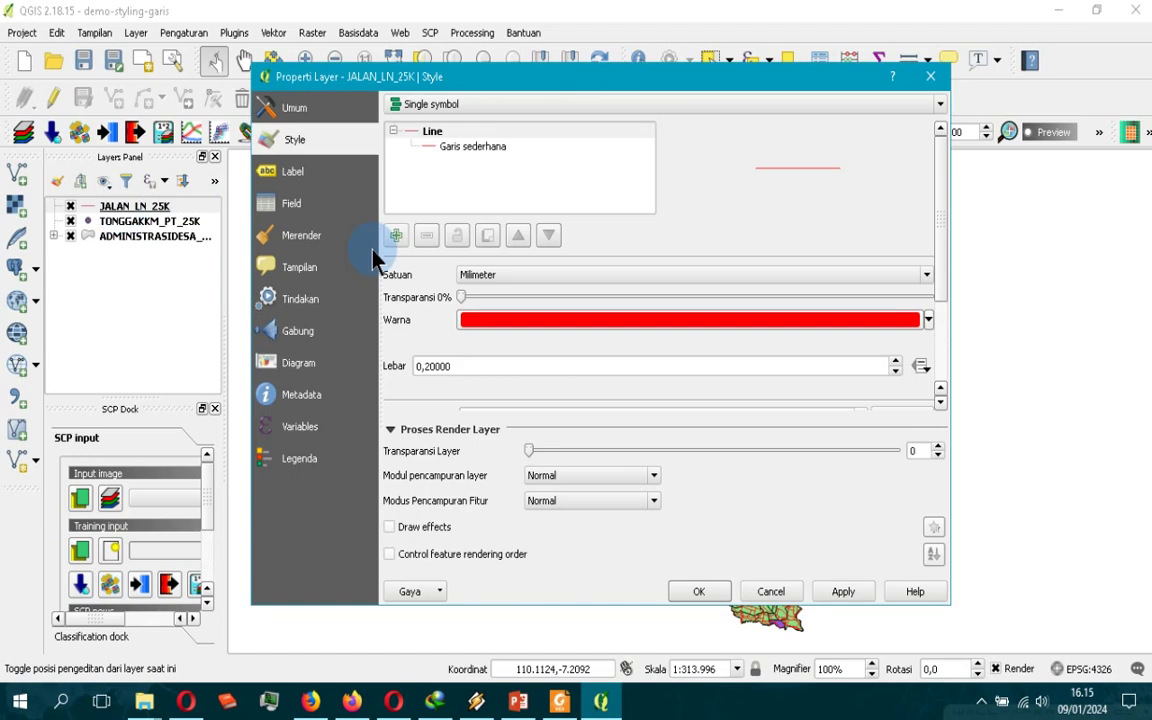
left_click(896, 362)
left_click(896, 362)
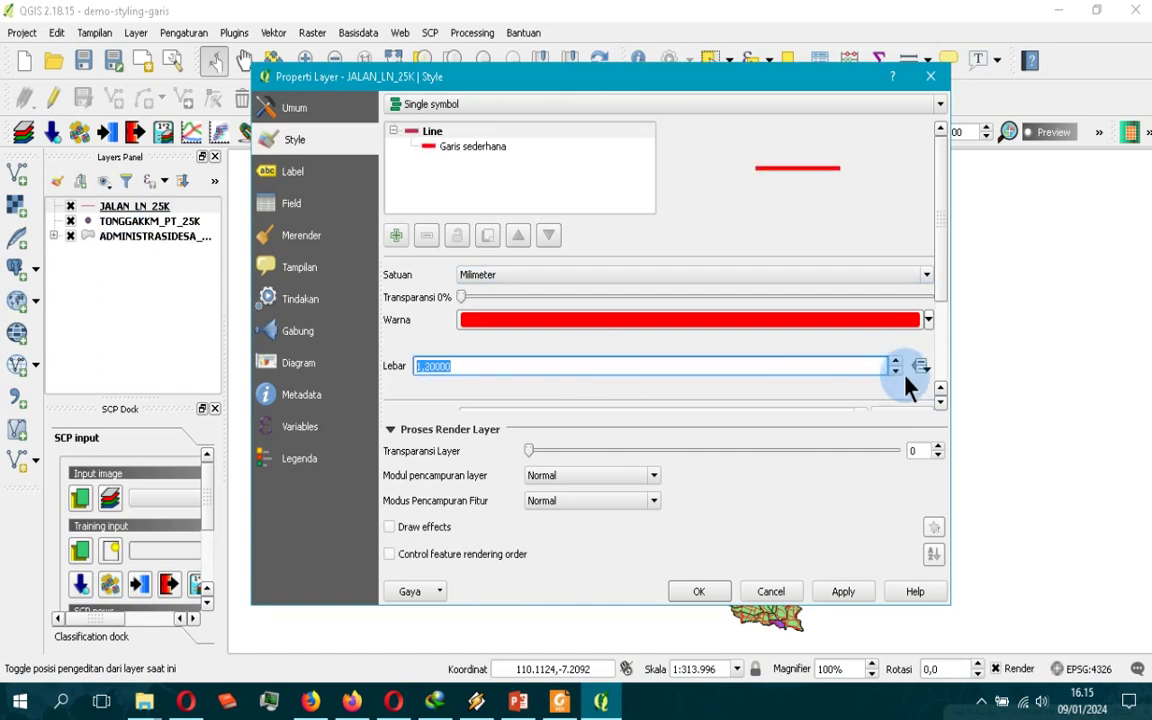
left_click(699, 591)
scroll(495, 330, "up", 3)
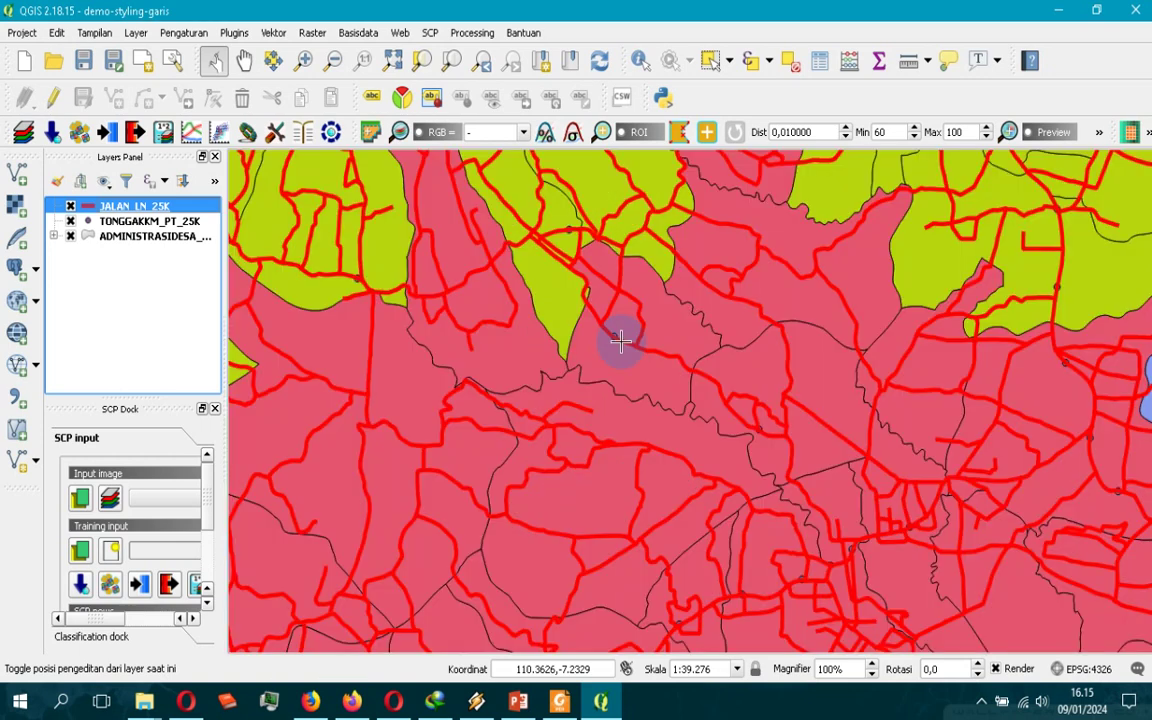
Check page 7 of the slides about Single Simbol in Foxit Reader and return to the road map in QGIS
scroll(628, 355, "down", 1)
scroll(432, 352, "up", 2)
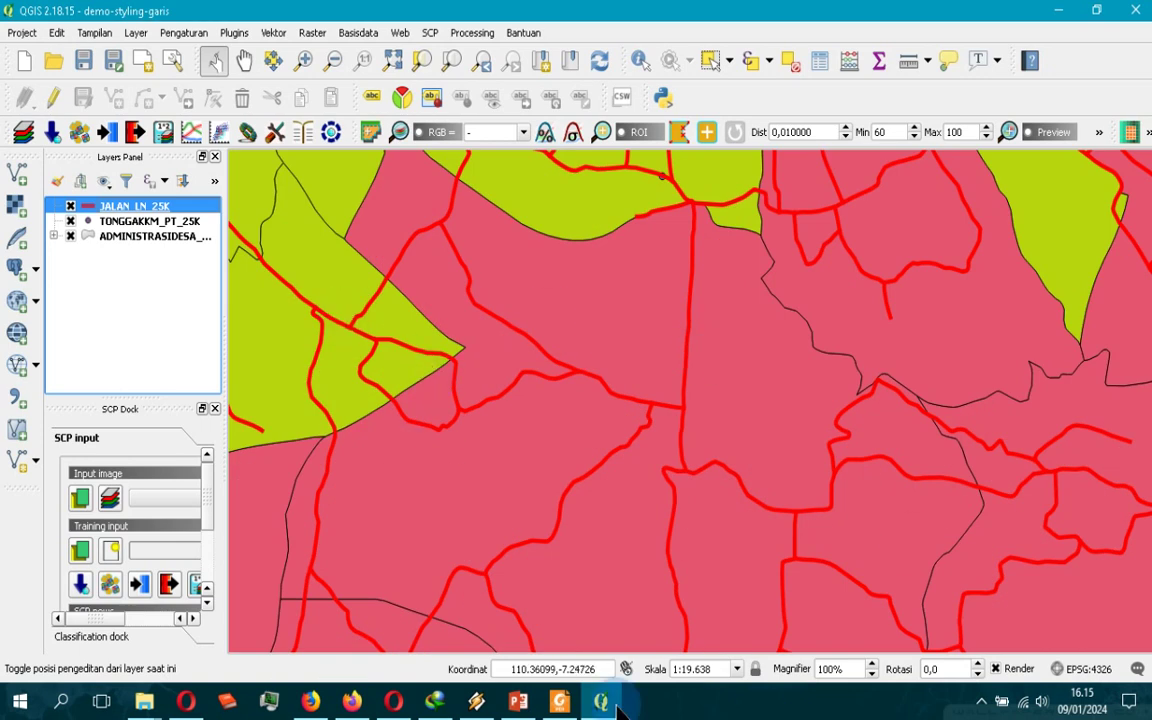
left_click(566, 703)
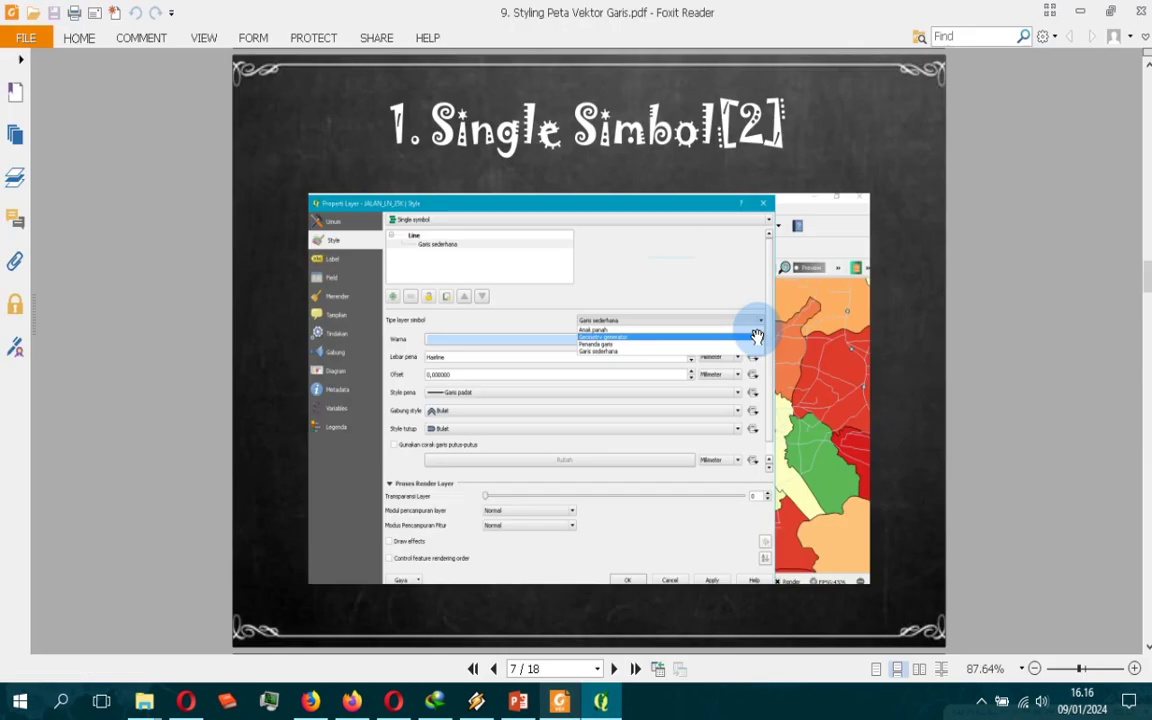
left_click(600, 701)
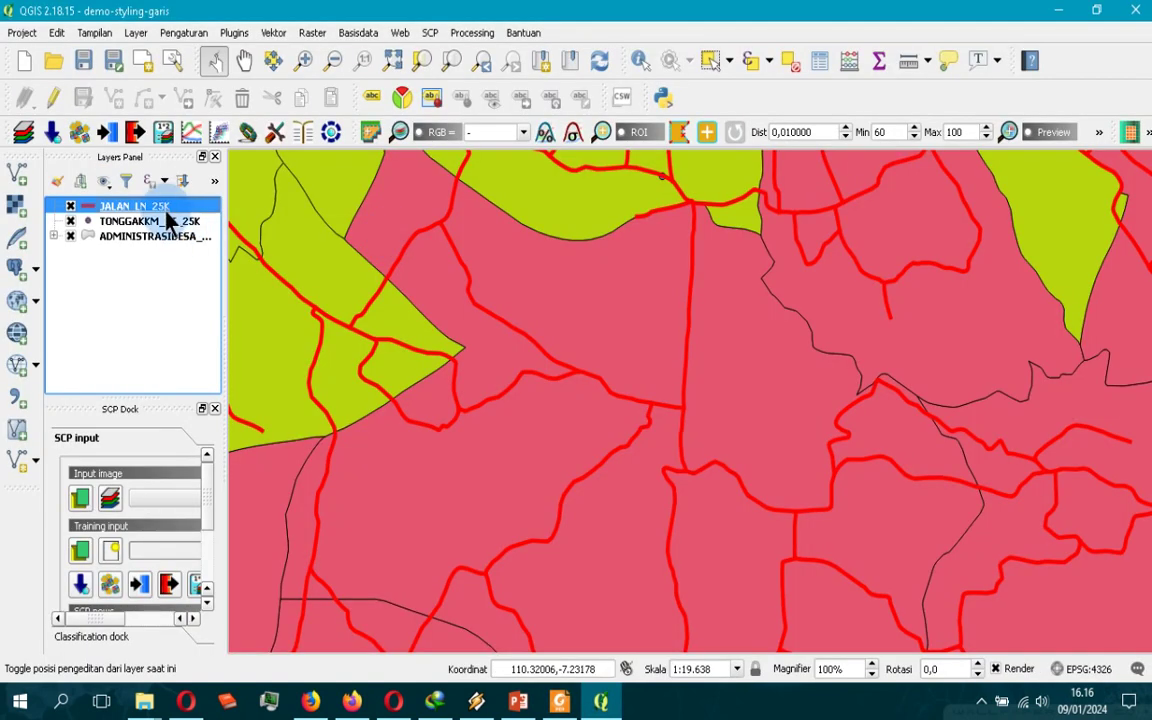
Open the style properties of JALAN_LN_25K, select the Garis sederhana symbol layer and view the available symbol layer types
double_click(166, 207)
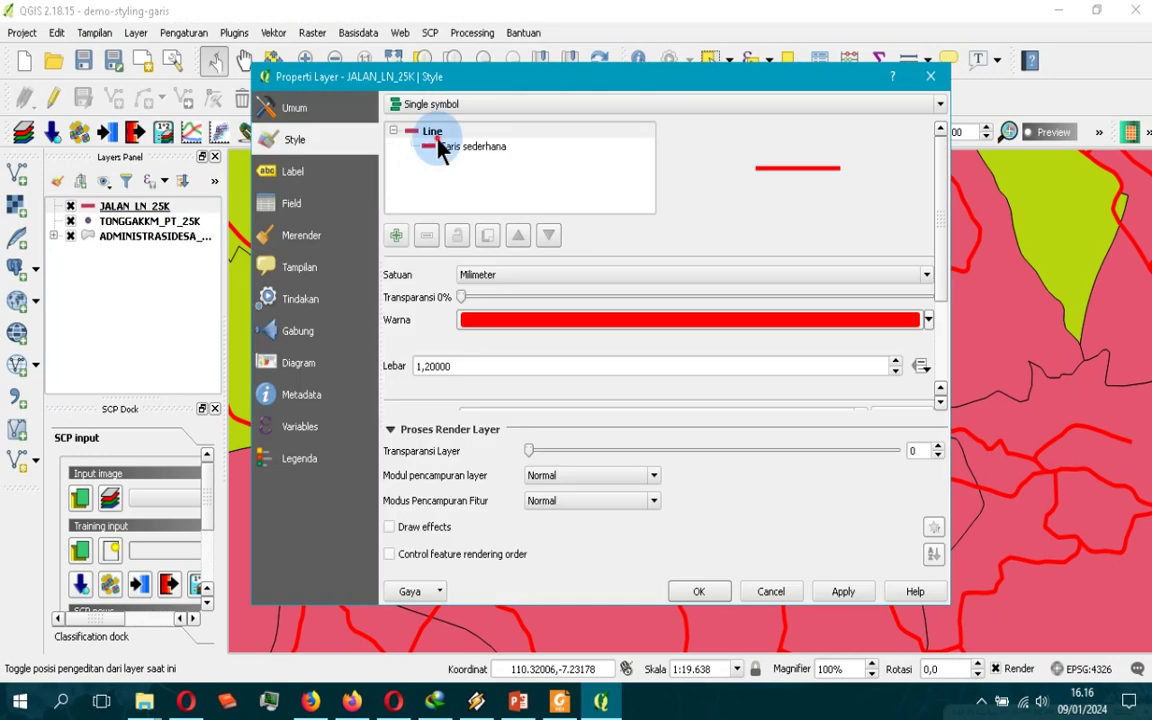
left_click(445, 147)
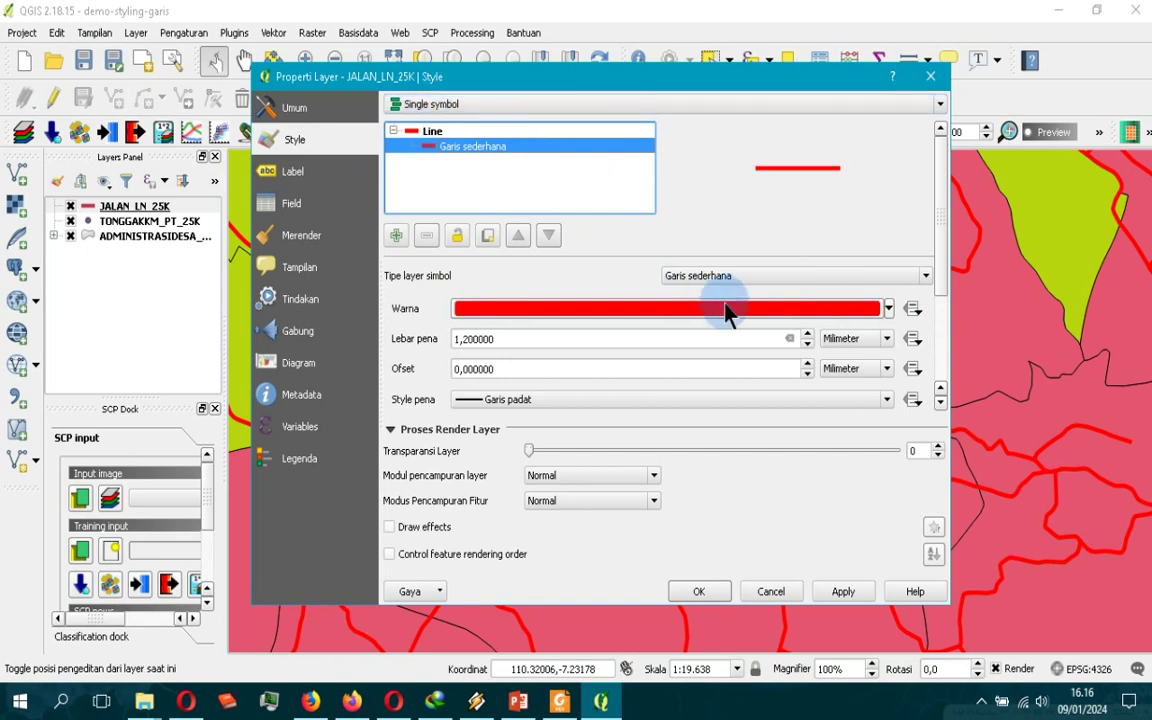
left_click(780, 283)
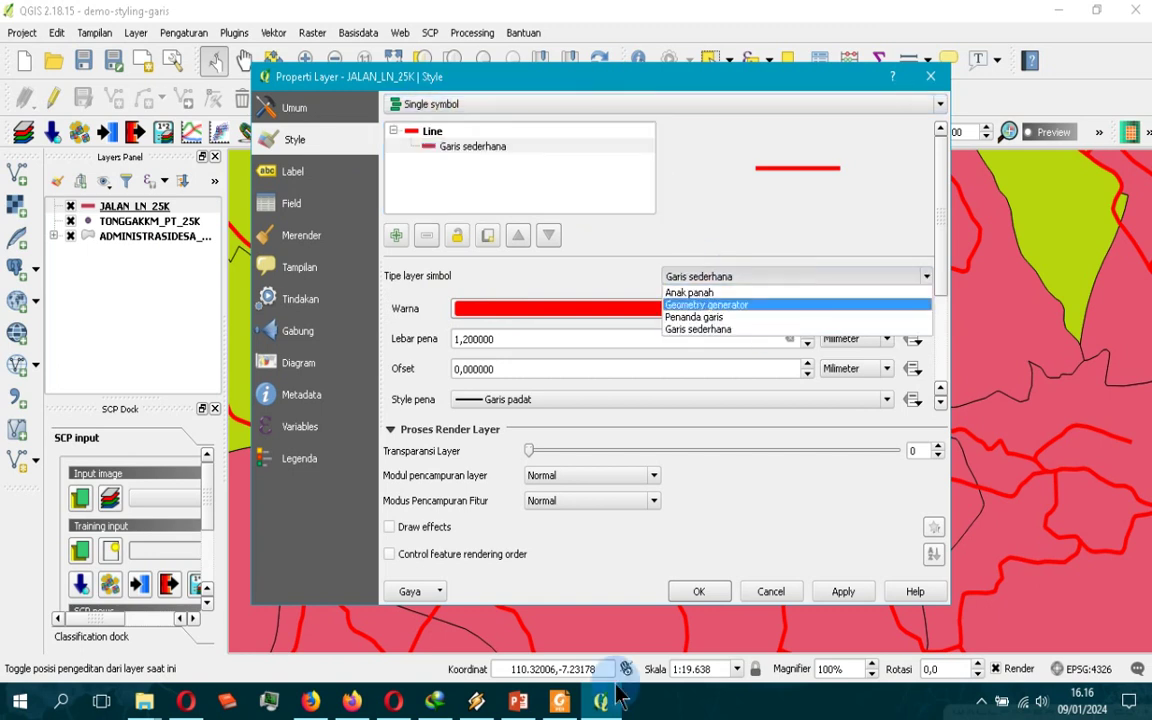
Switch to the slides in Foxit Reader, advance to page 8 about Garis sederhana, and return to QGIS
left_click(560, 702)
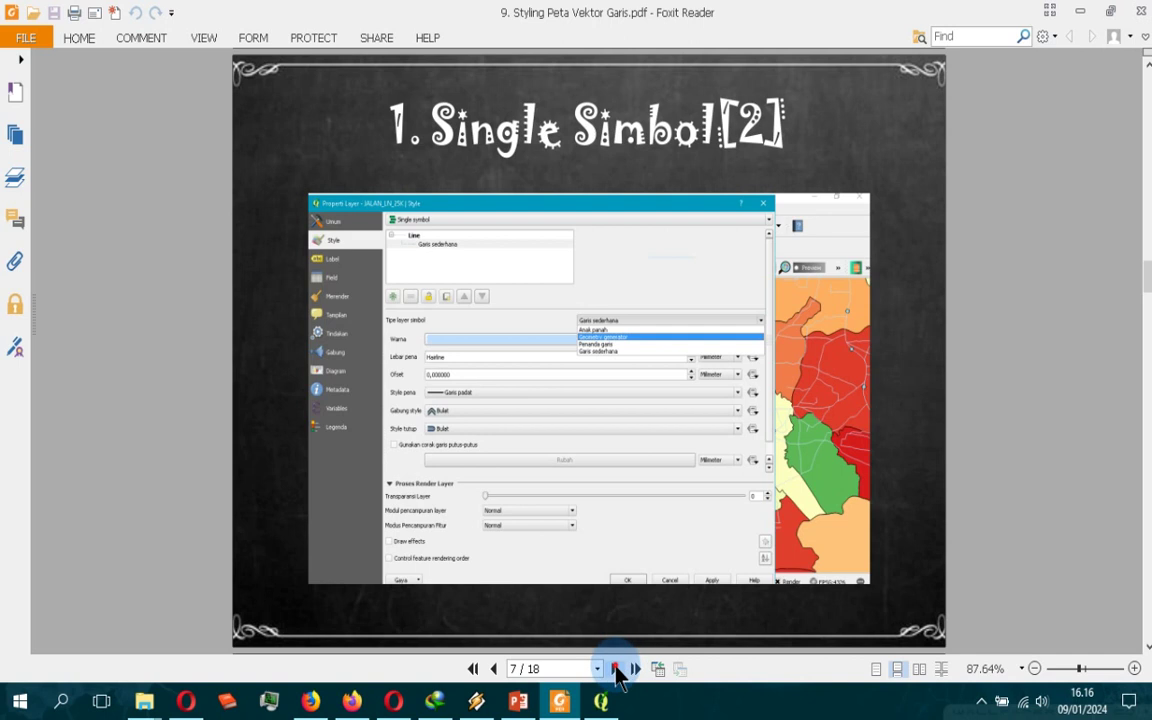
left_click(614, 668)
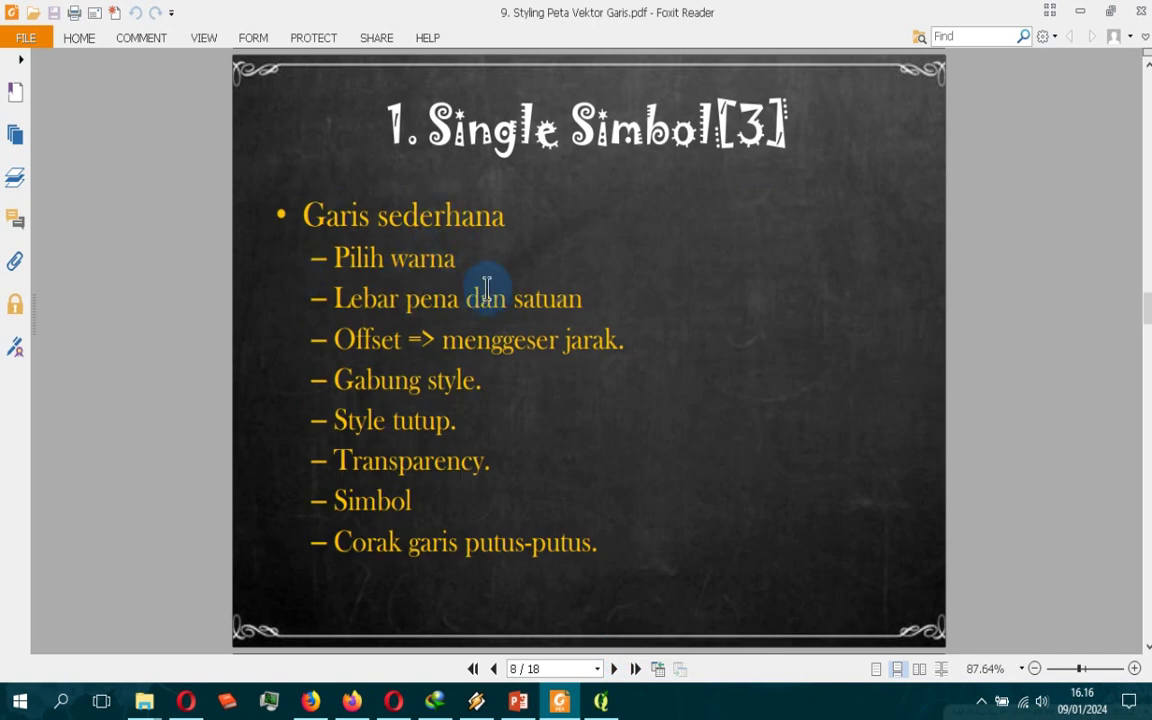
left_click(601, 702)
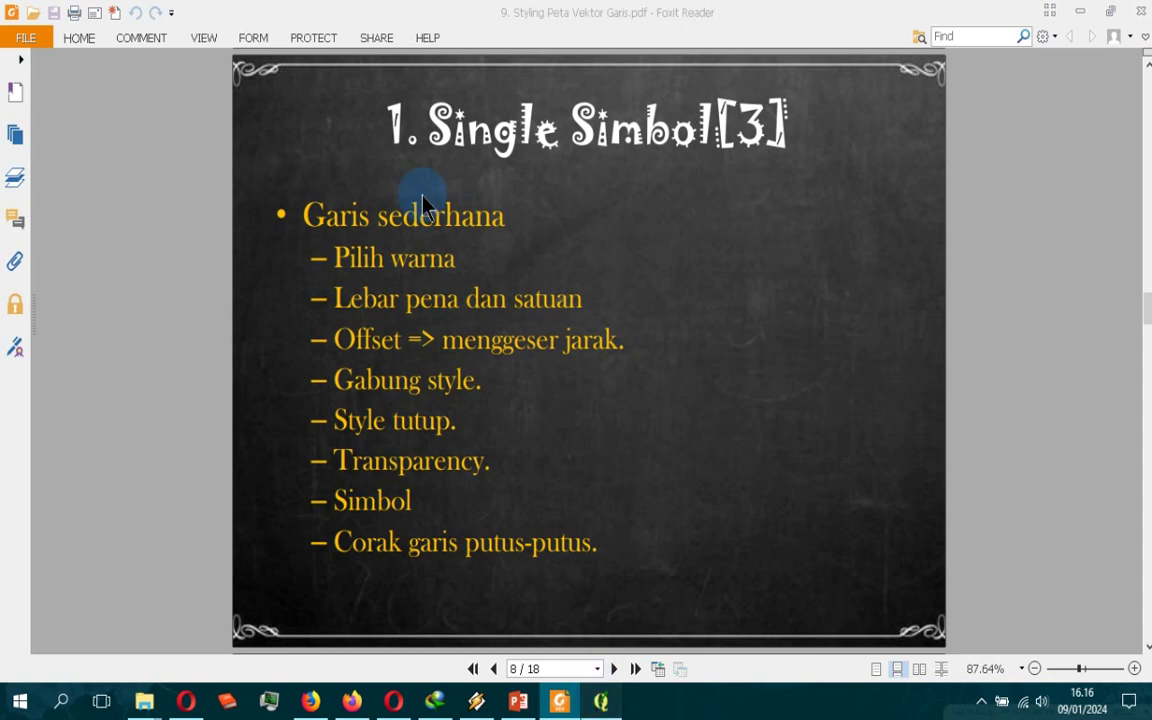
Compare the Line and Garis sederhana settings of JALAN_LN_25K with the options listed on page 8 of the slides
left_click(432, 131)
left_click(455, 148)
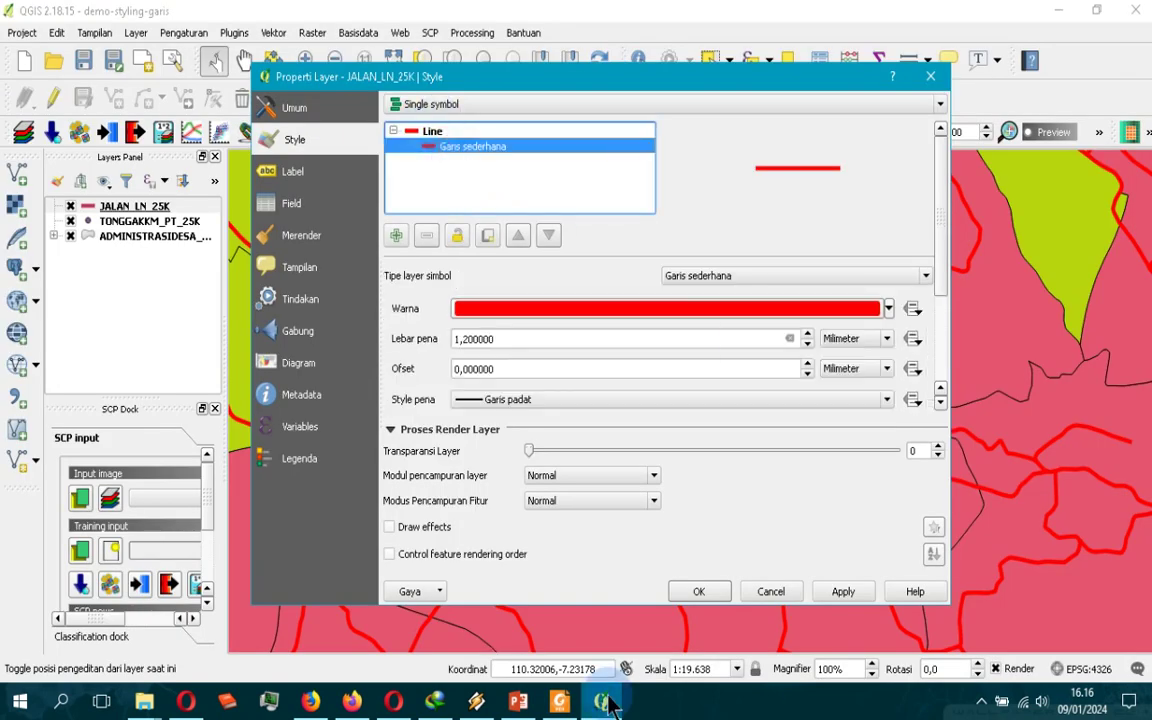
key("alt+Tab")
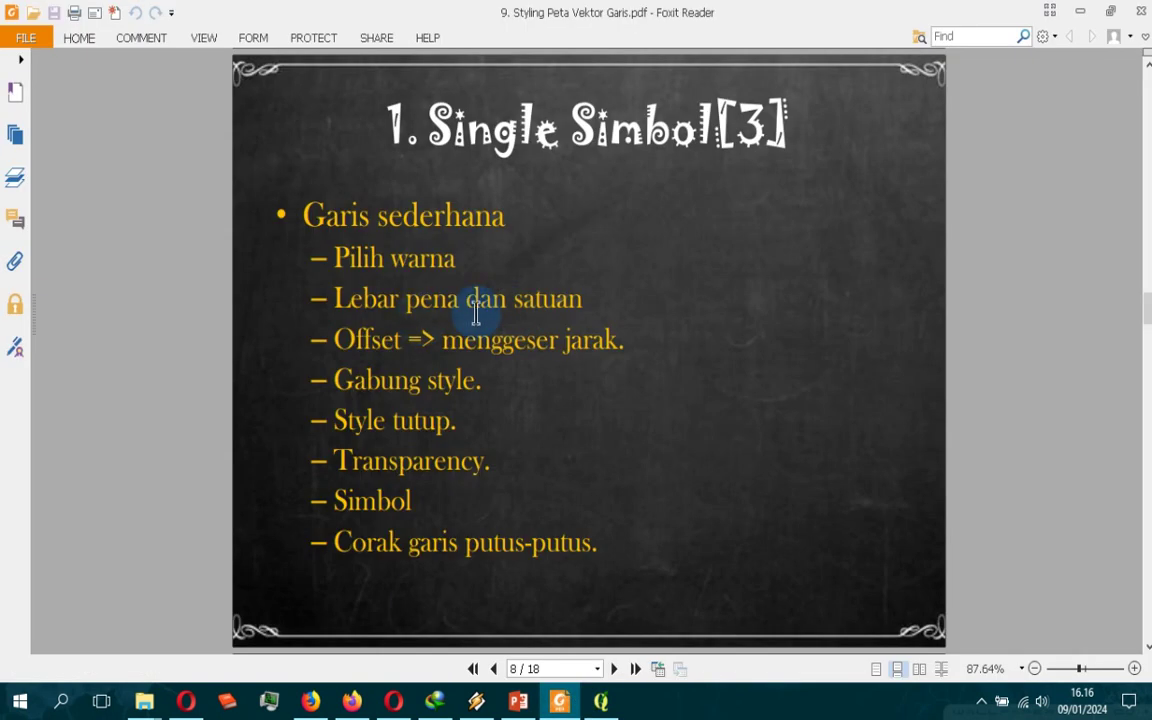
key("alt+Tab")
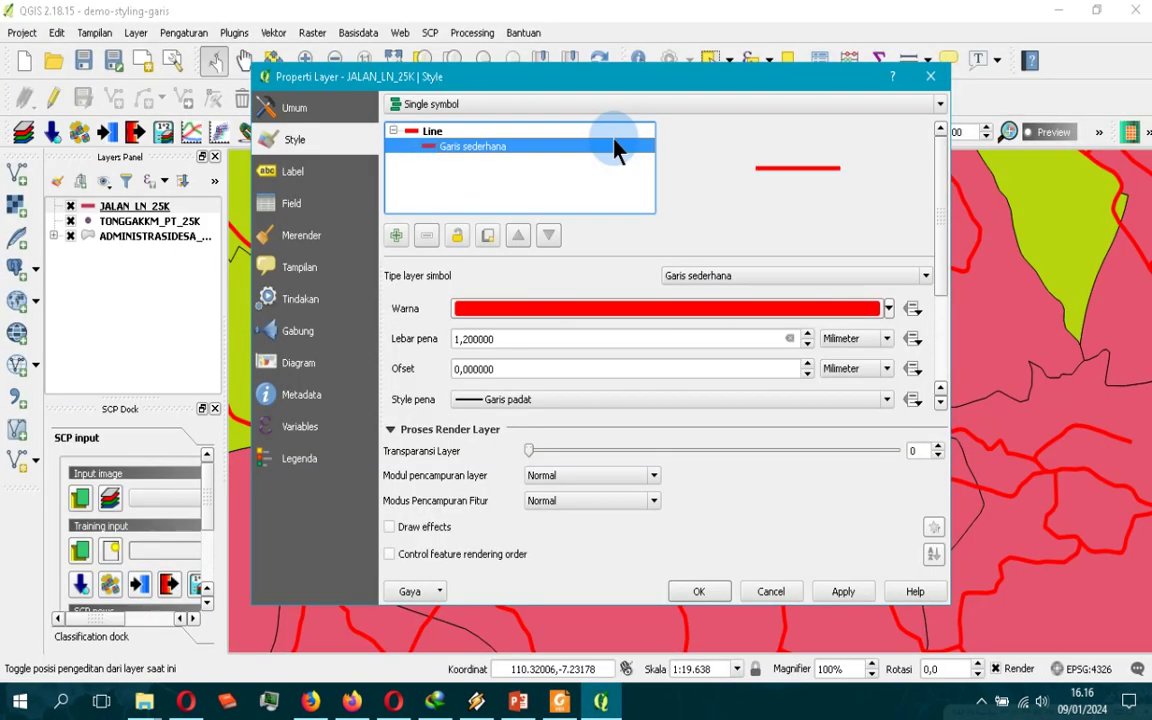
left_click(455, 136)
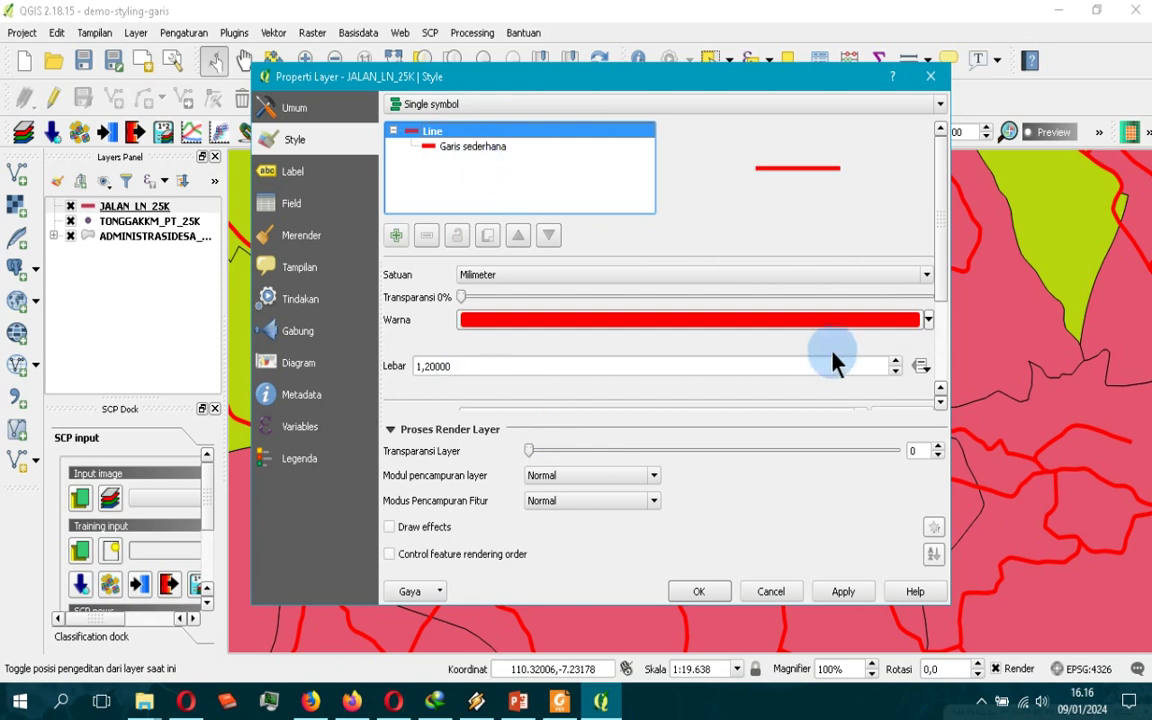
left_click(476, 150)
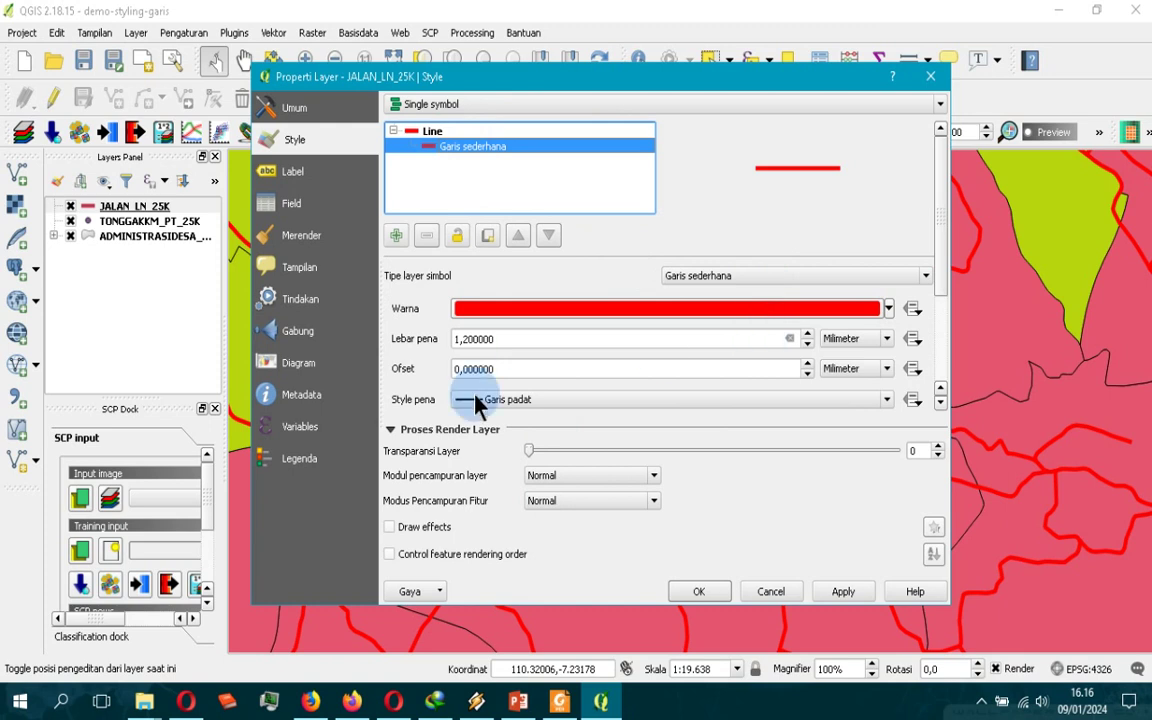
left_click_drag(941, 262, 955, 302)
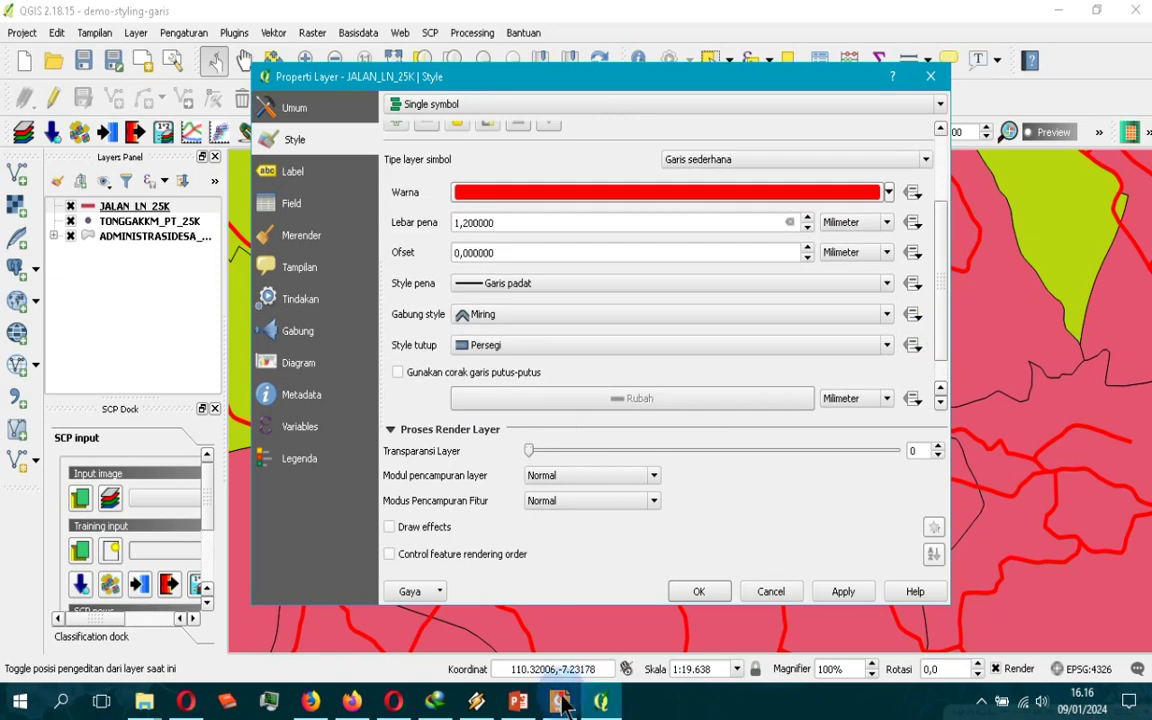
key("alt+Tab")
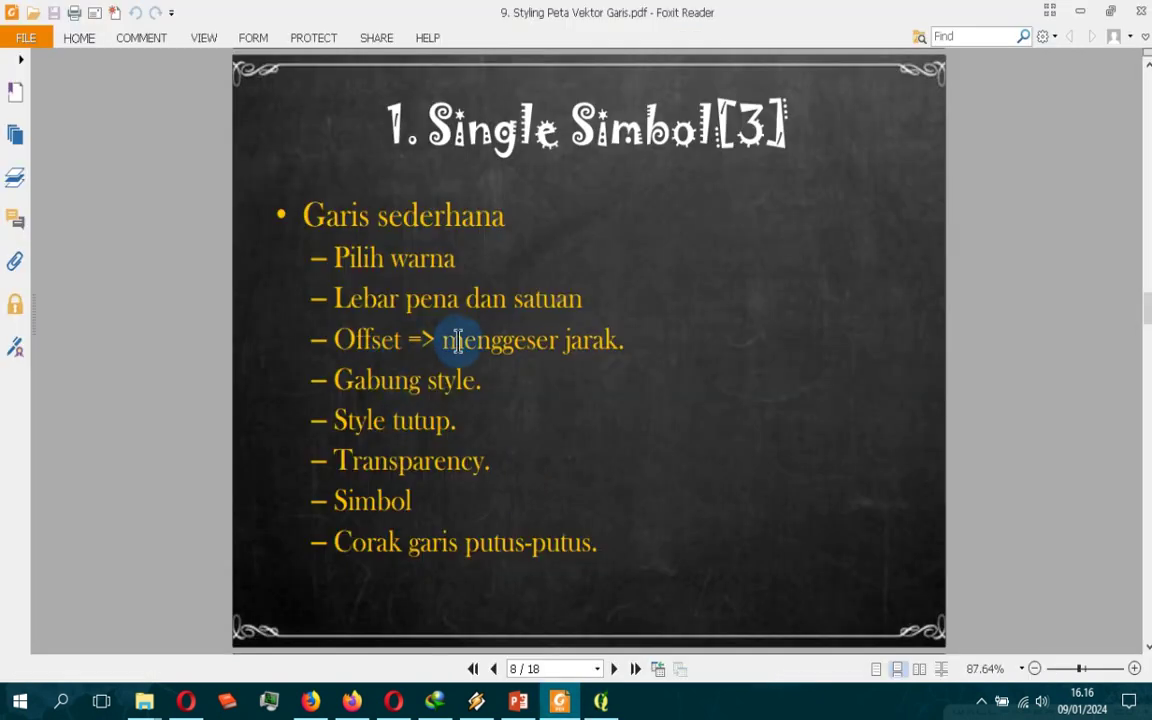
left_click(608, 703)
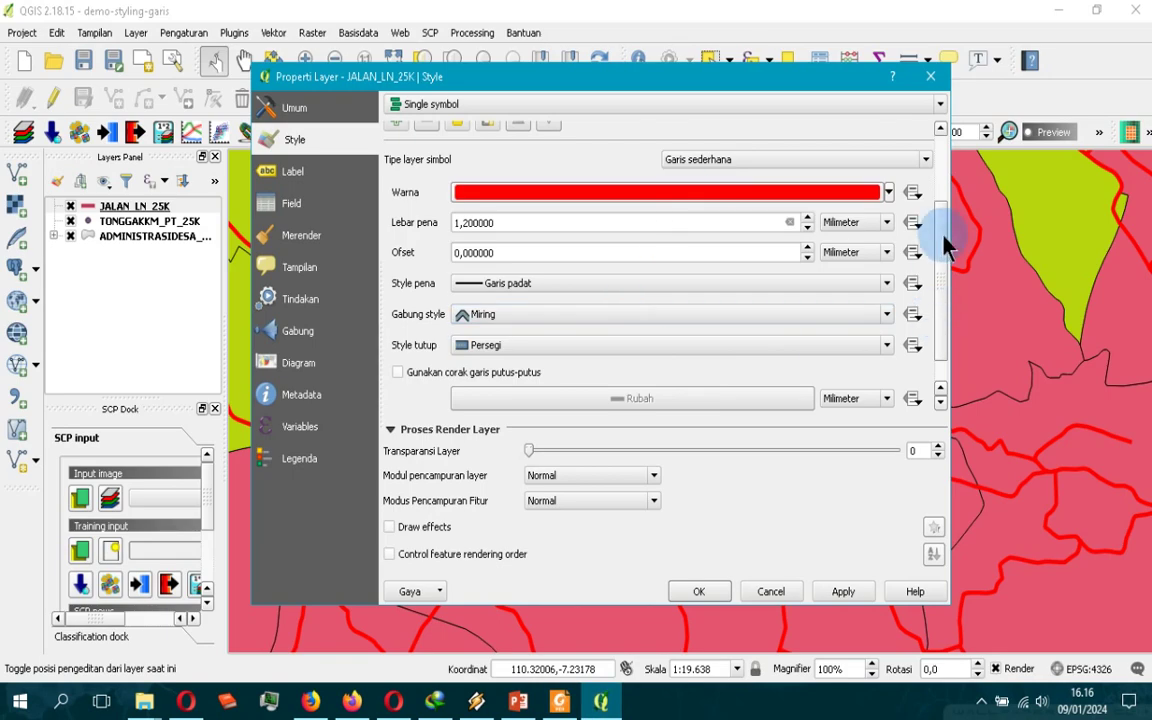
Set the pen width of the Garis sederhana symbol layer of JALAN_LN_25K to 0.2 mm
left_click_drag(945, 243, 944, 218)
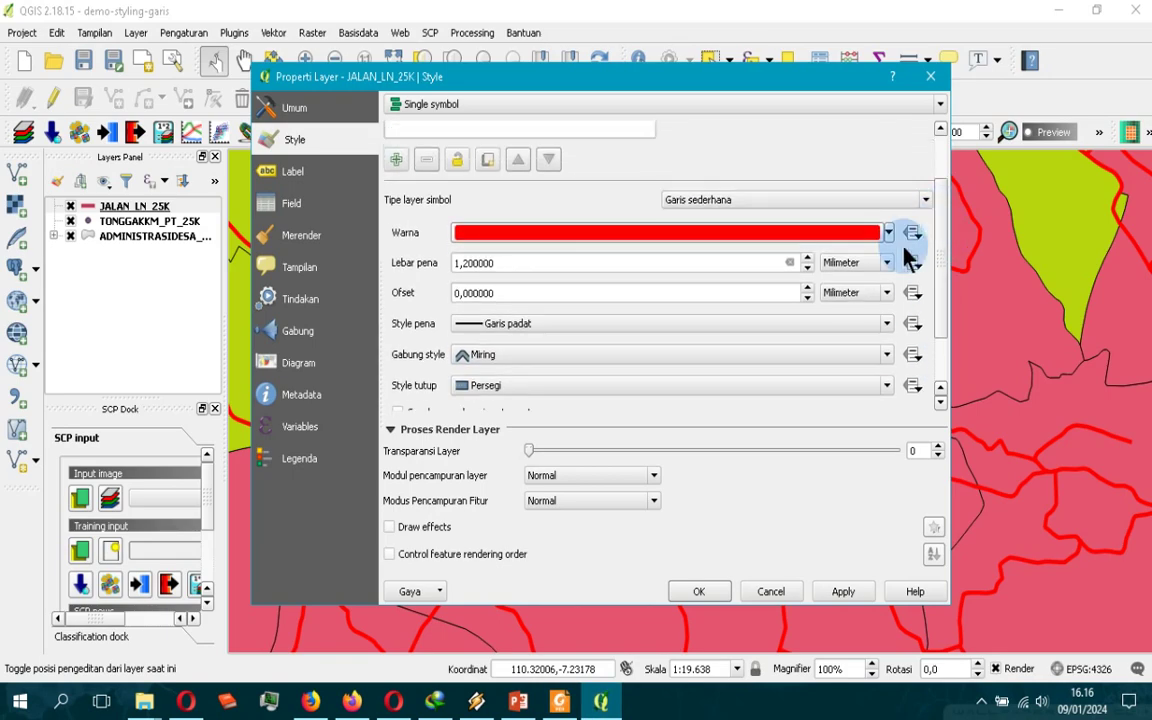
left_click(807, 268)
left_click(807, 268)
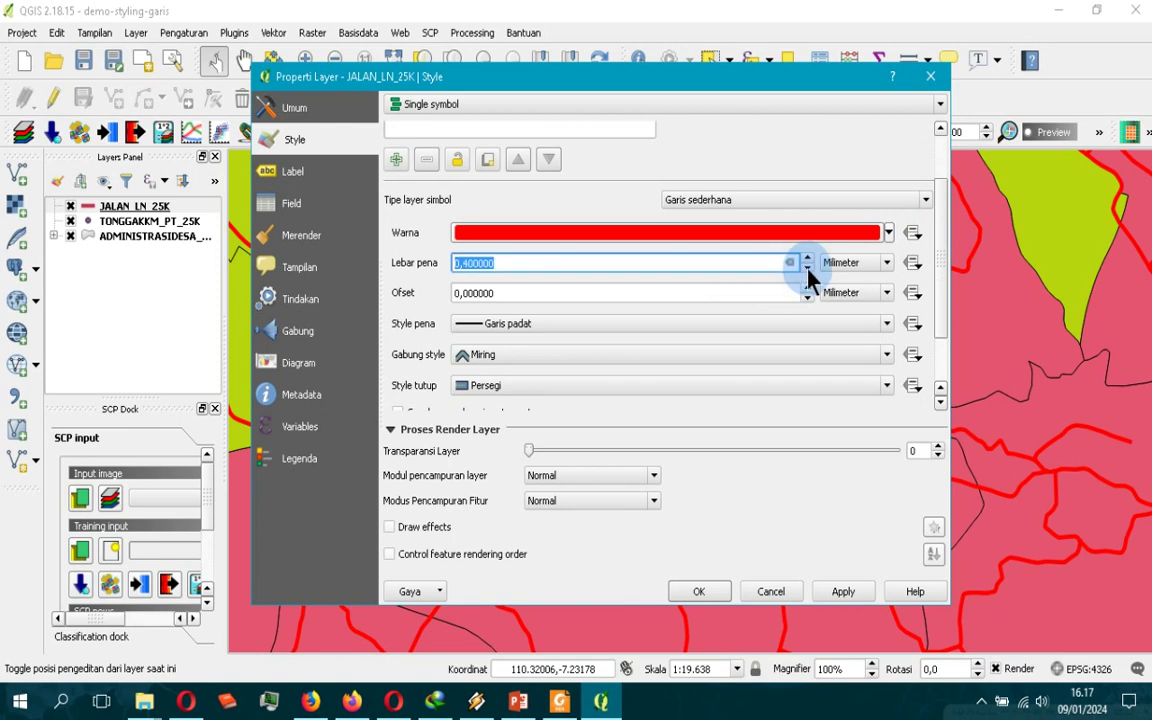
left_click(807, 268)
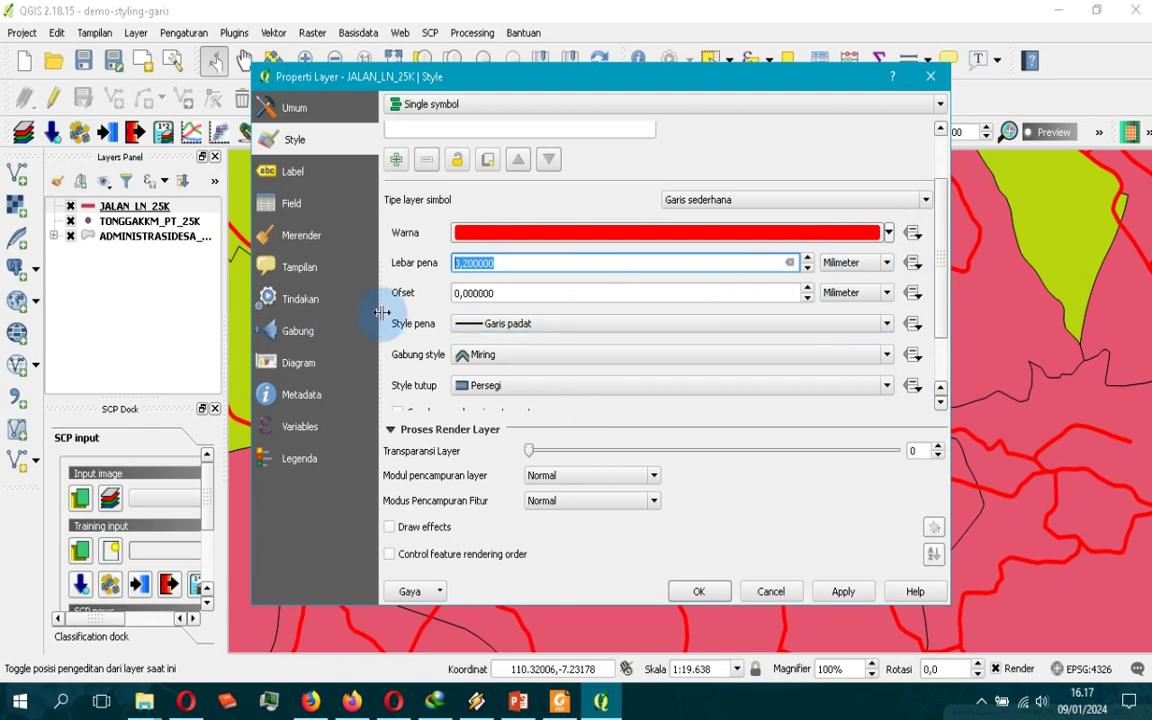
Set the Garis sederhana offset to 1.4 mm, apply the style to the map, and inspect the road lines up close
left_click(808, 287)
left_click(808, 287)
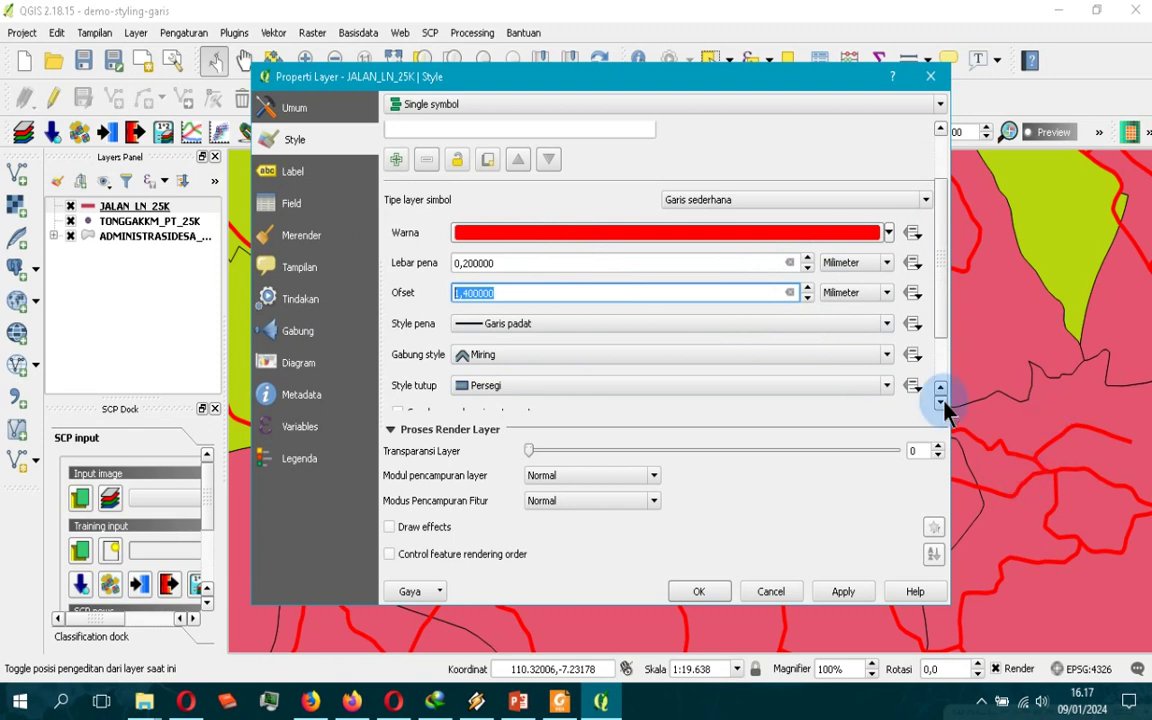
left_click(843, 592)
left_click_drag(638, 85, 476, 59)
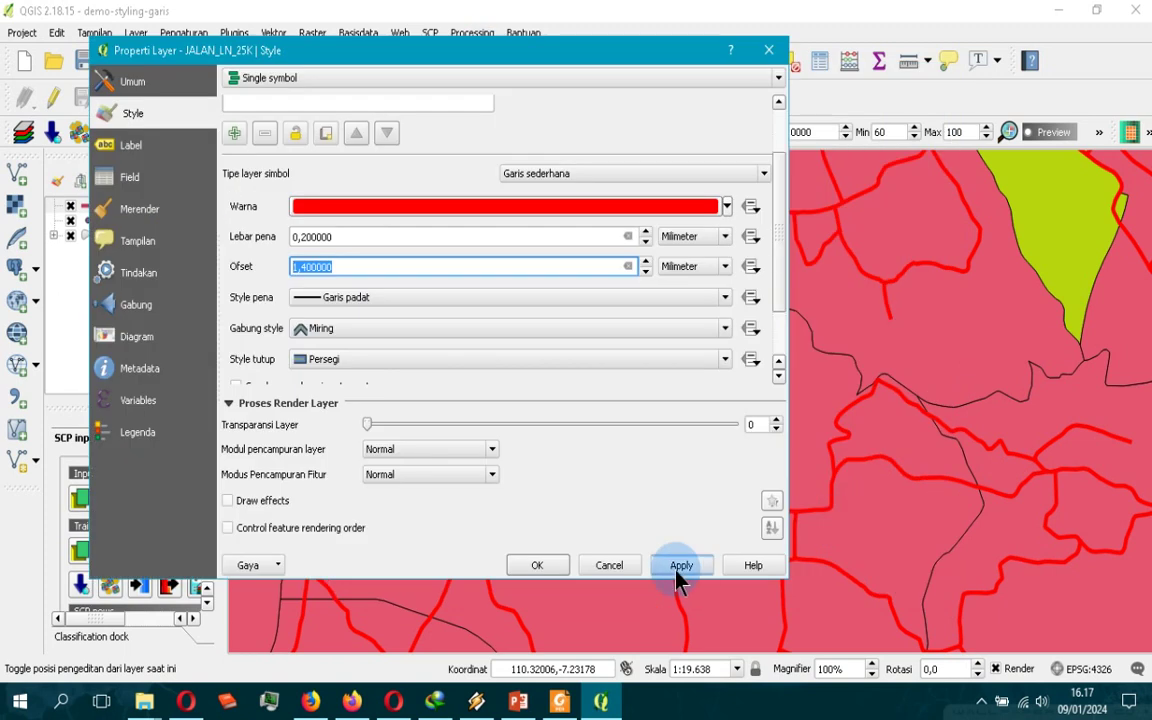
left_click(679, 568)
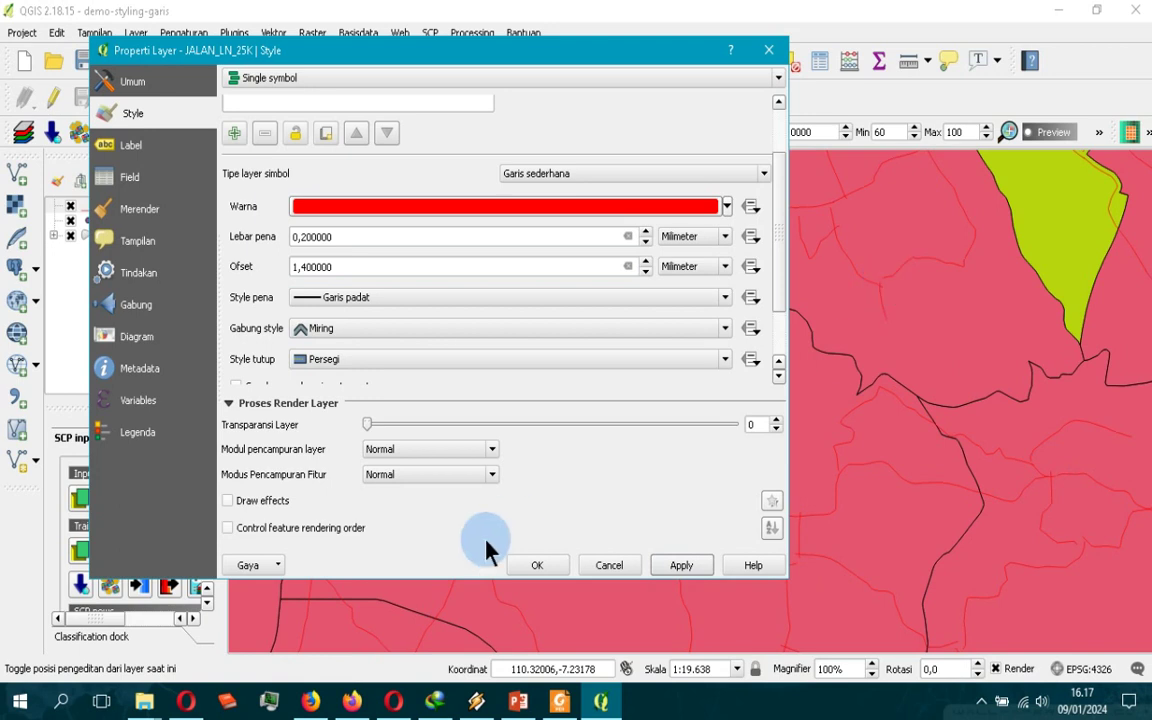
left_click(540, 567)
scroll(945, 263, "up", 2)
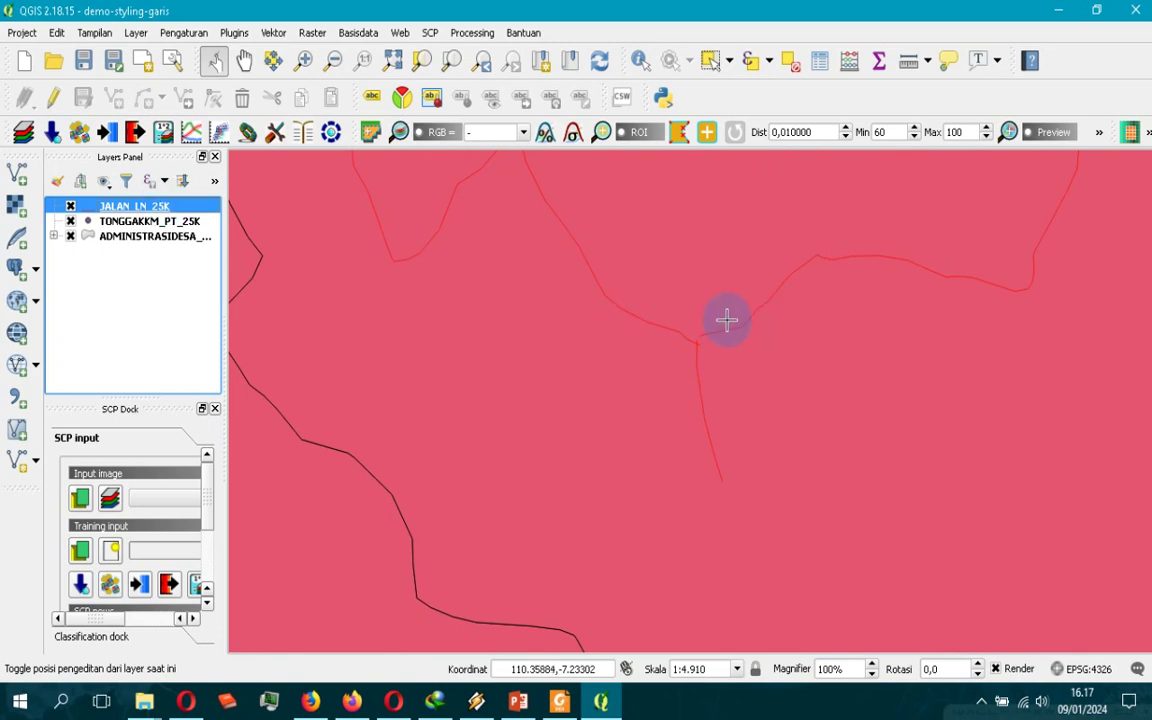
scroll(618, 383, "down", 1)
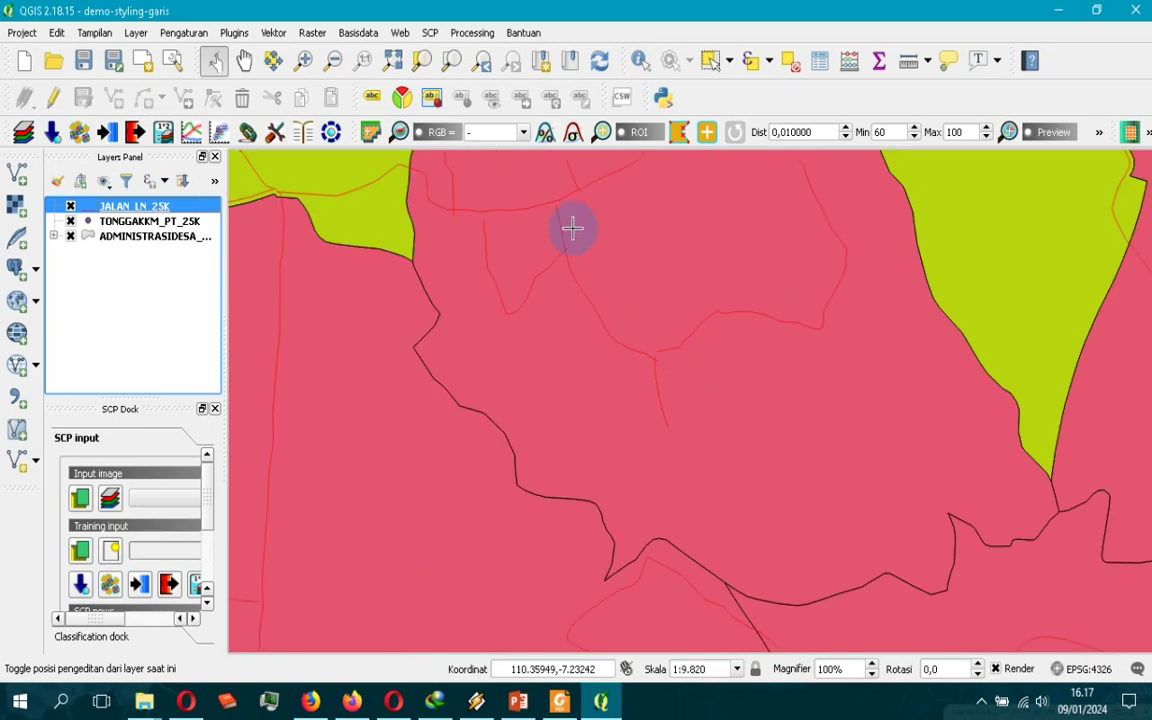
scroll(542, 203, "up", 1)
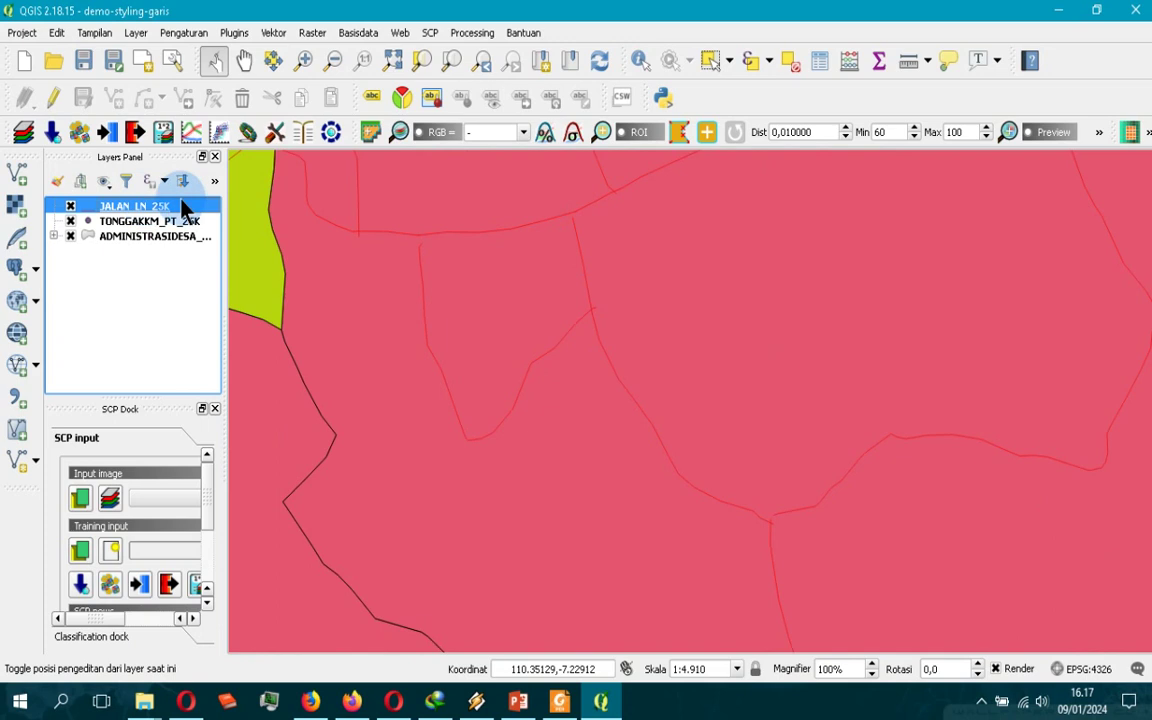
Set the Garis sederhana offset of JALAN_LN_25K to -1.4 mm, apply it, and inspect the roads at several scales
double_click(148, 206)
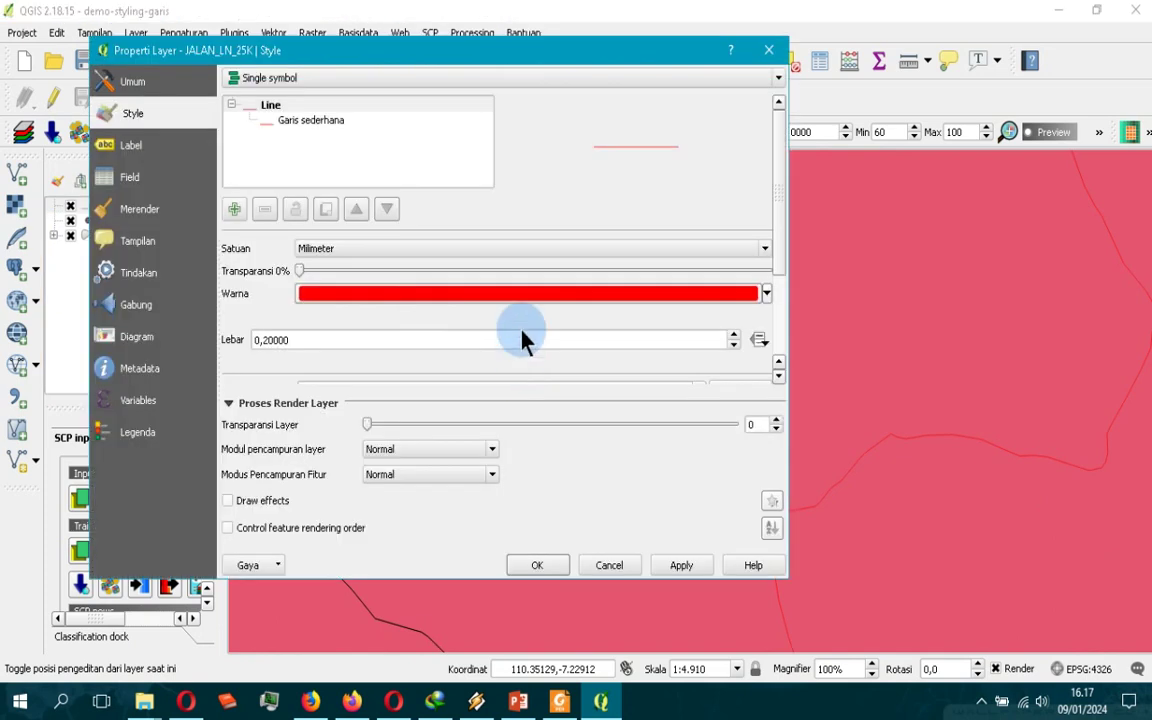
left_click(310, 120)
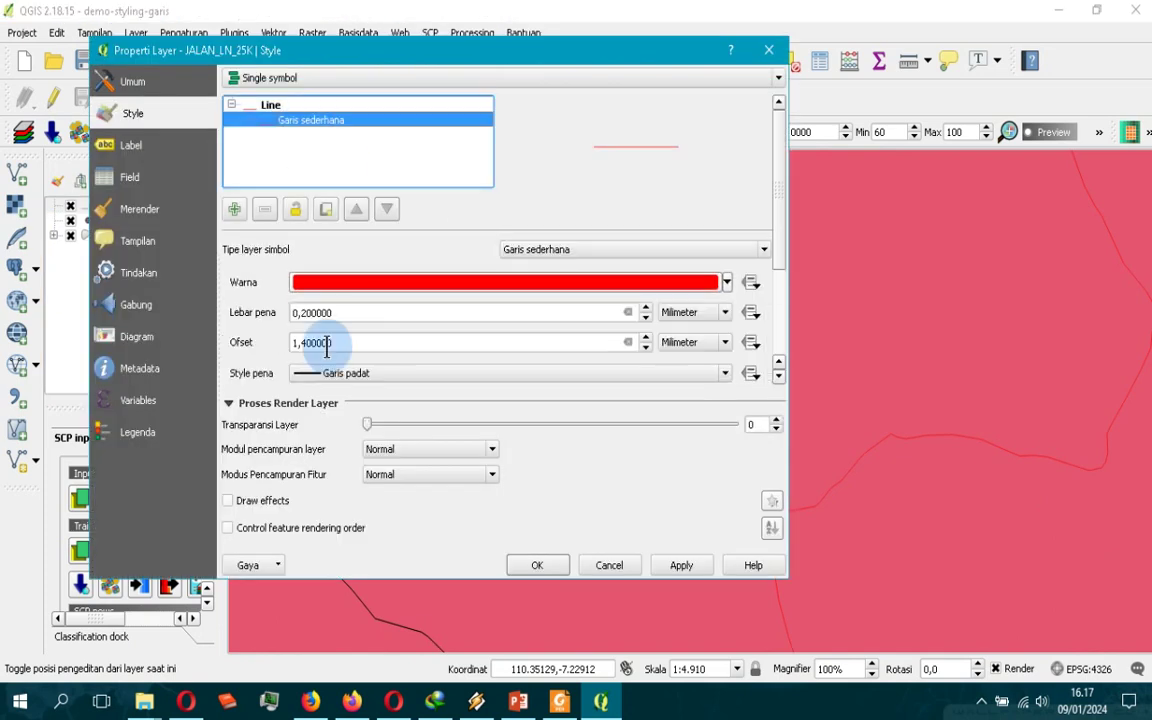
double_click(646, 348)
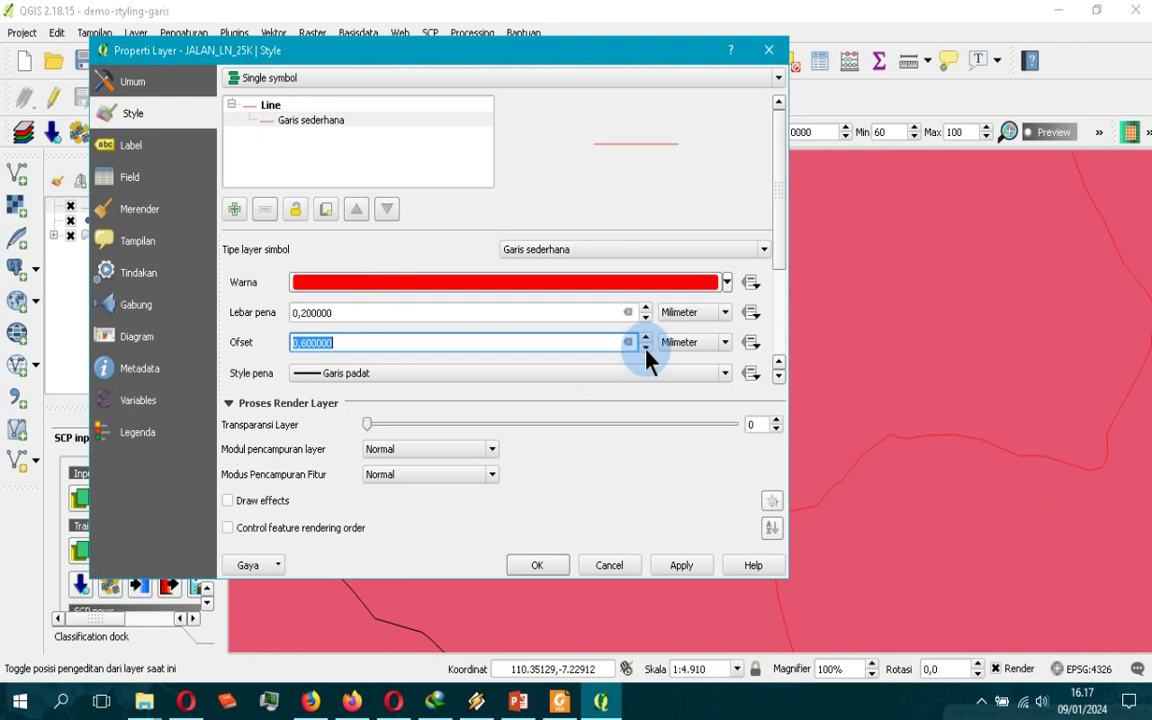
triple_click(646, 348)
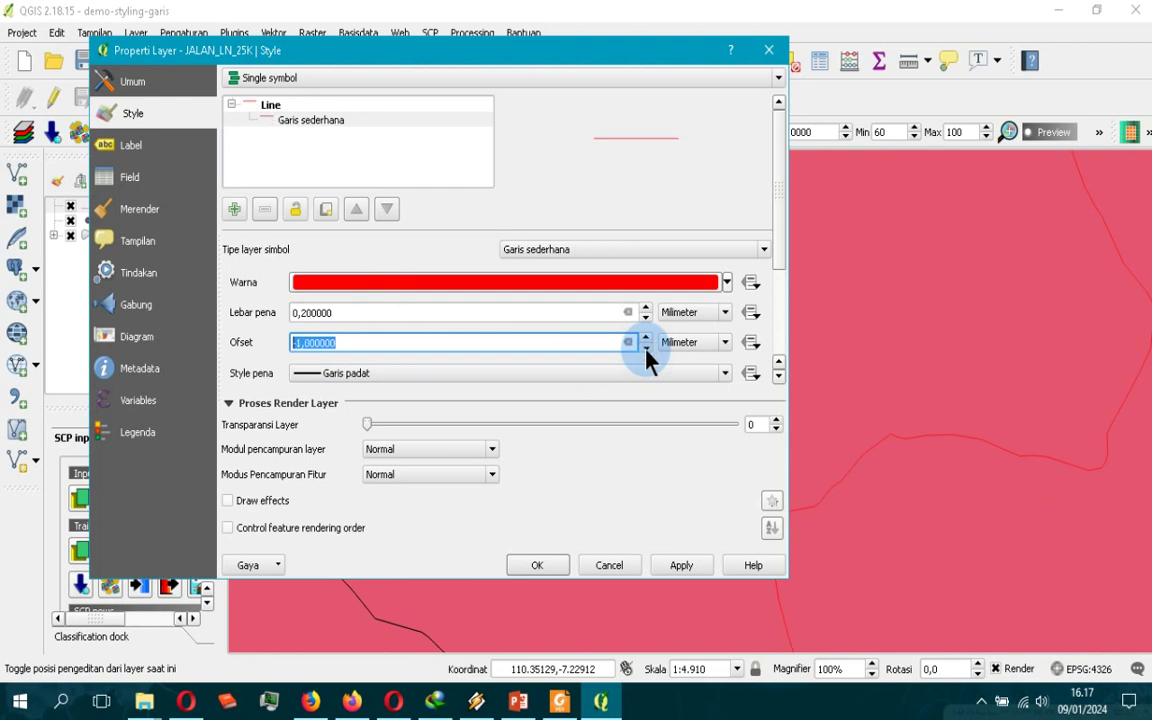
double_click(646, 348)
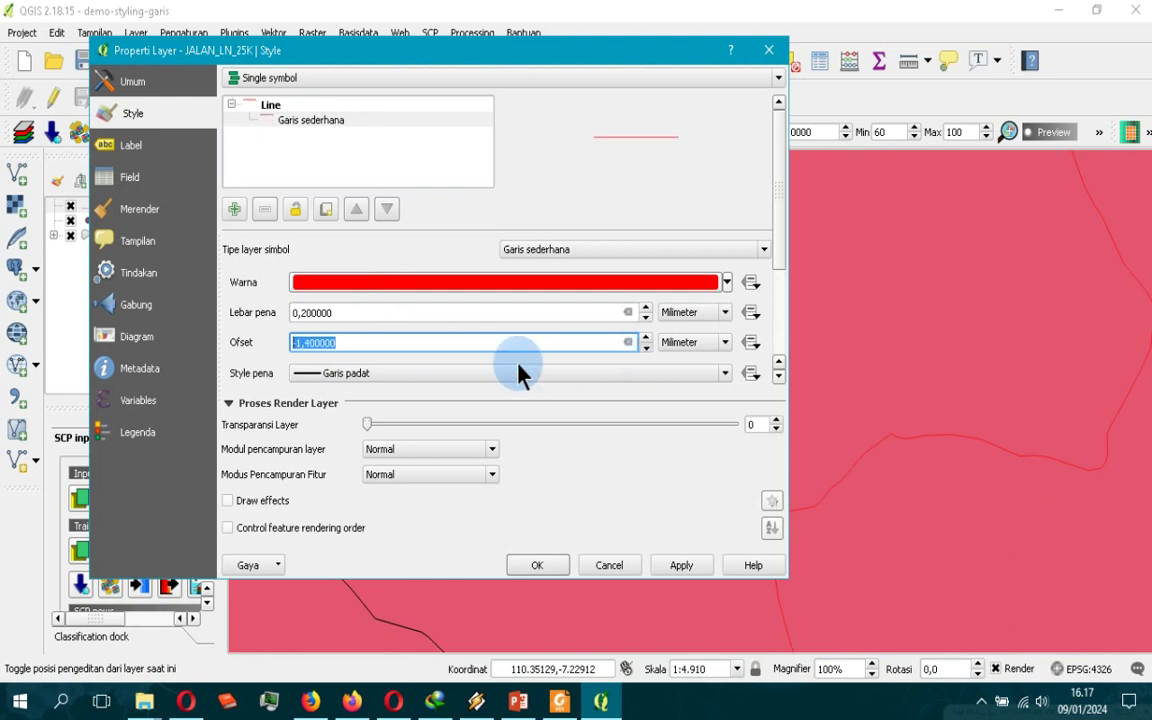
left_click(679, 563)
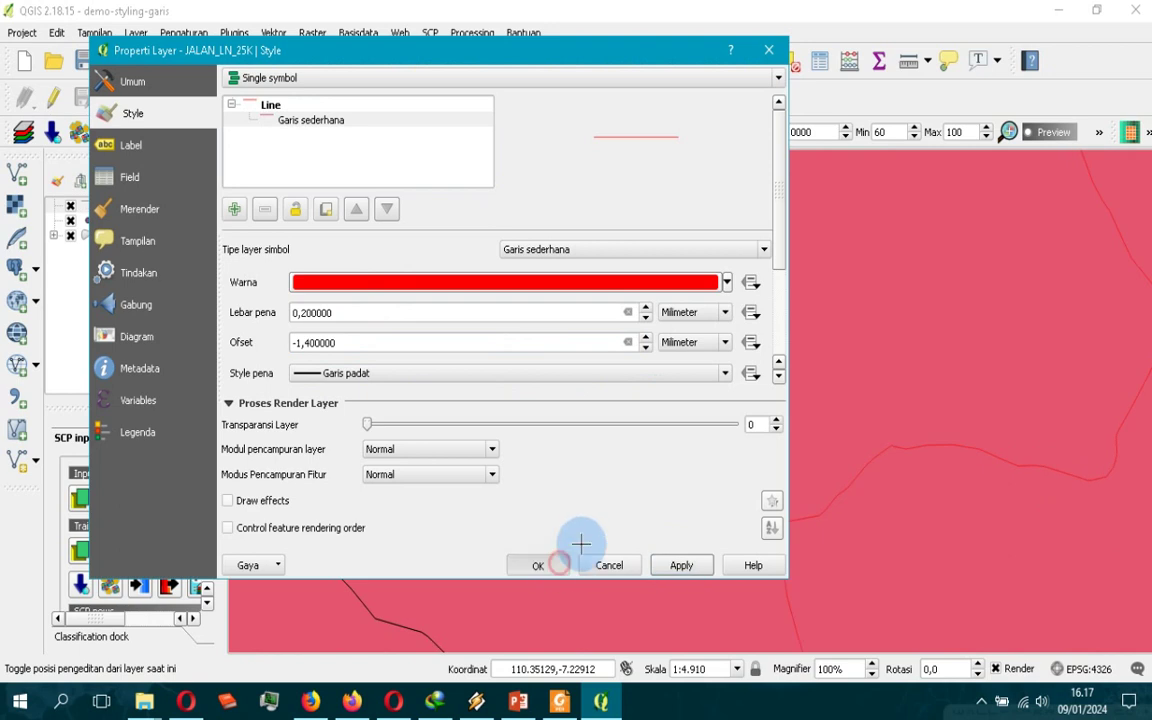
left_click(558, 564)
scroll(785, 530, "up", 1)
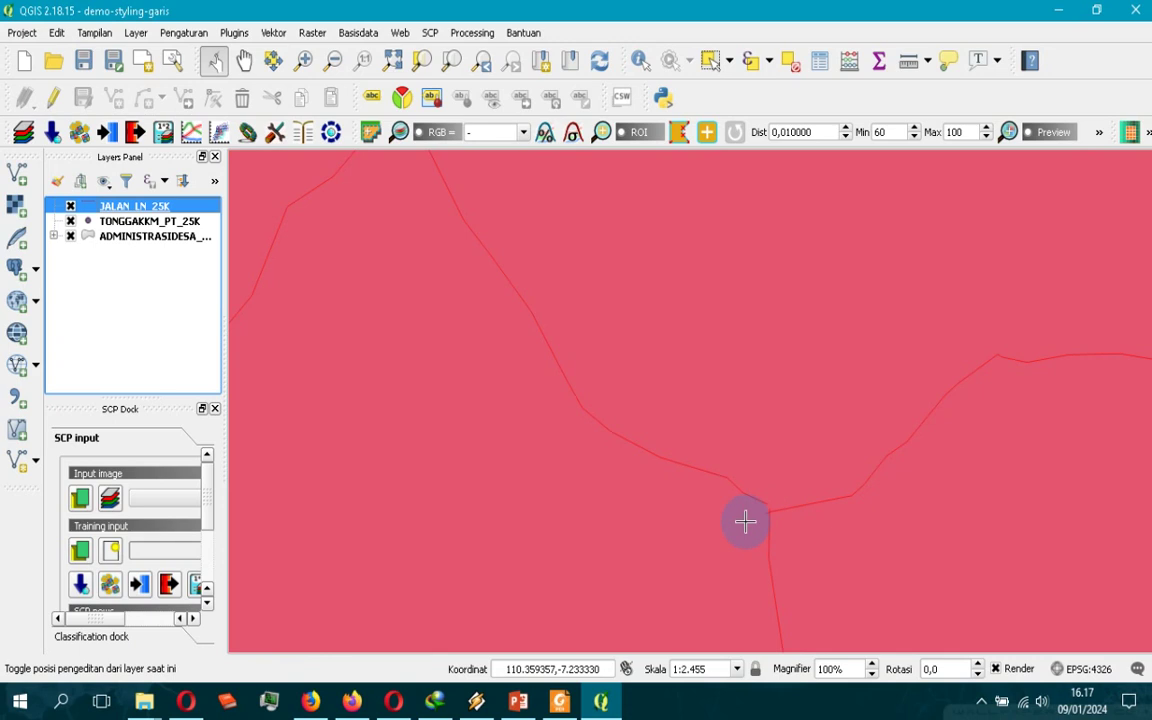
scroll(746, 522, "up", 1)
scroll(756, 517, "down", 2)
scroll(712, 393, "down", 2)
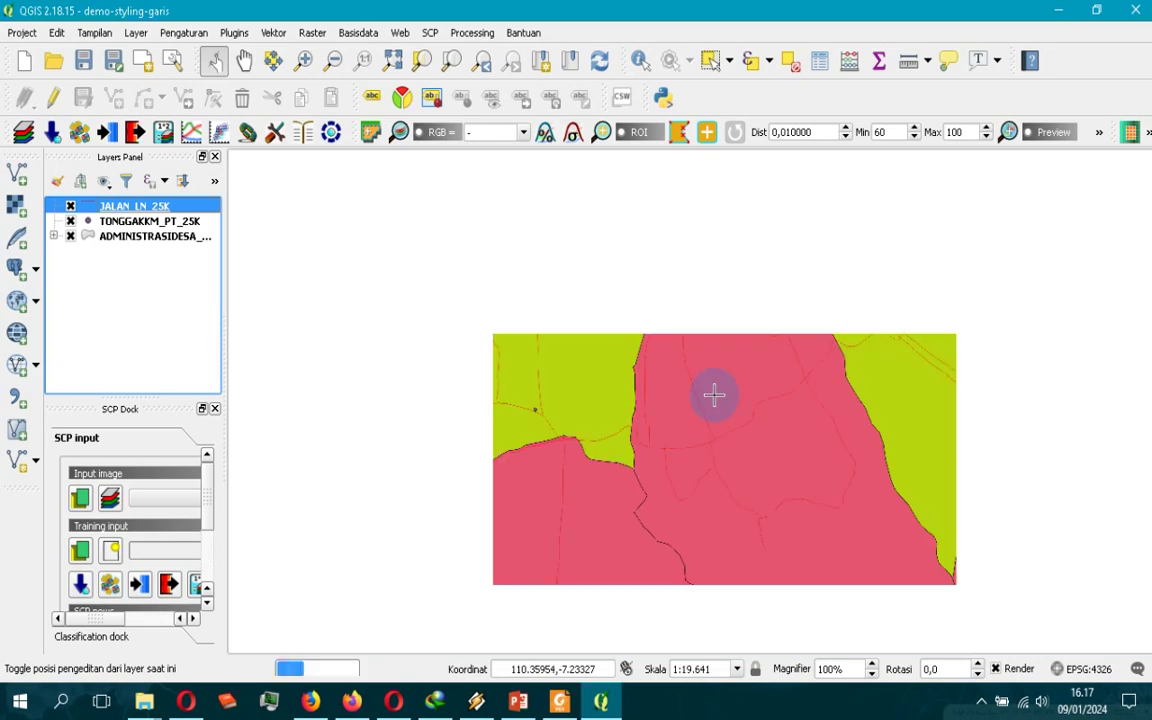
scroll(666, 319, "up", 3)
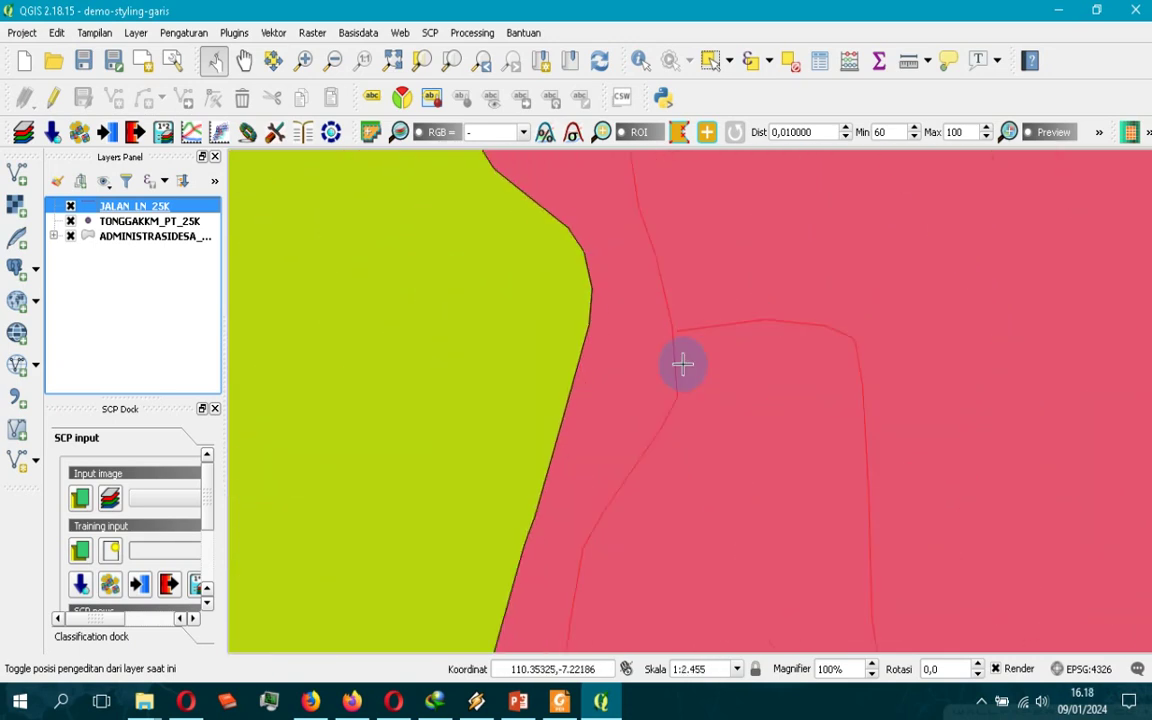
Set the Garis sederhana offset of JALAN_LN_25K back to 1.4 mm and apply it to the map
scroll(660, 314, "up", 2)
scroll(700, 324, "down", 1)
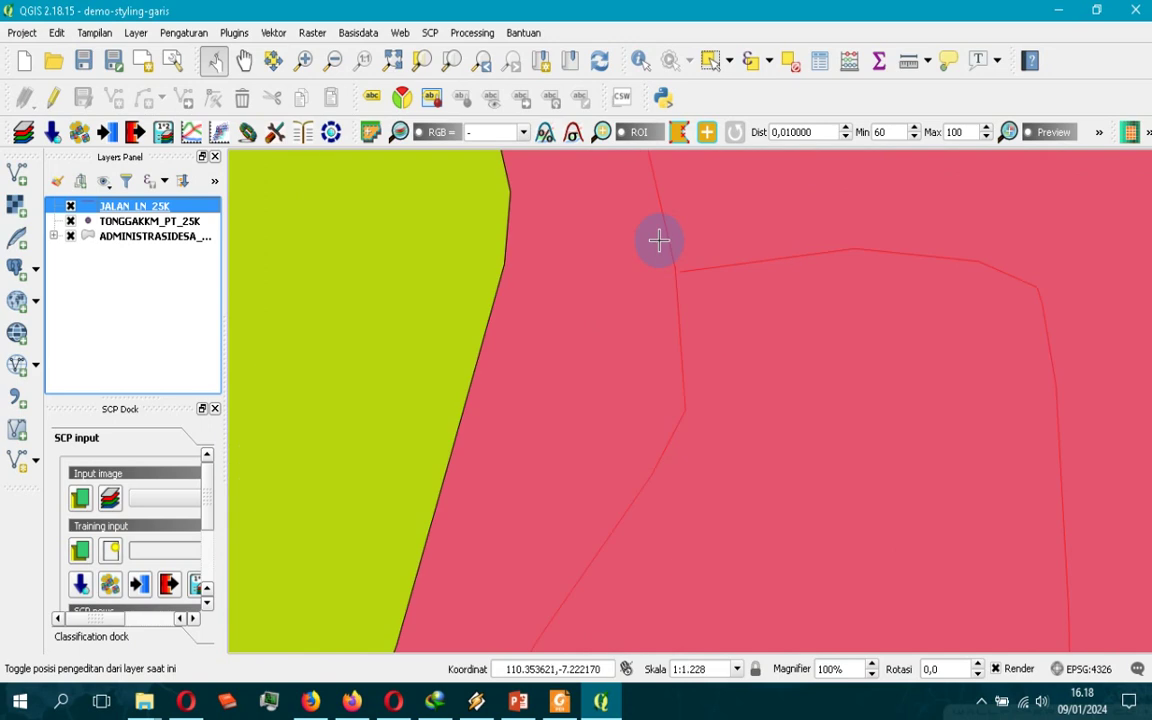
scroll(658, 240, "up", 1)
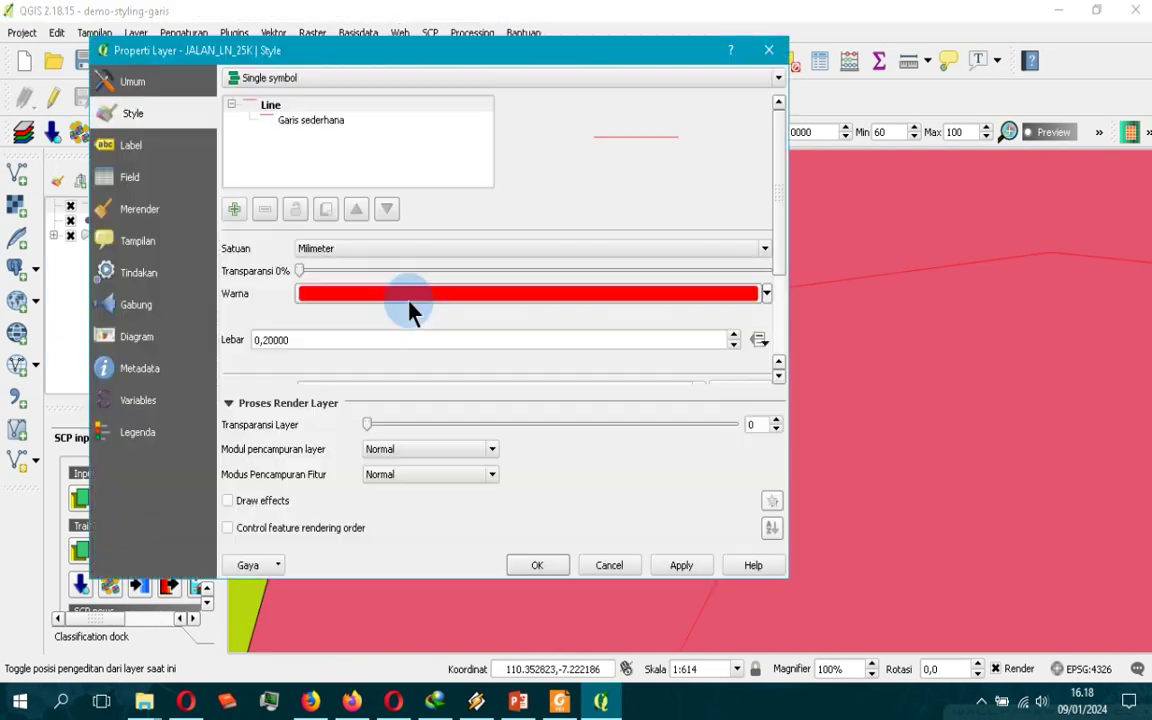
left_click(310, 121)
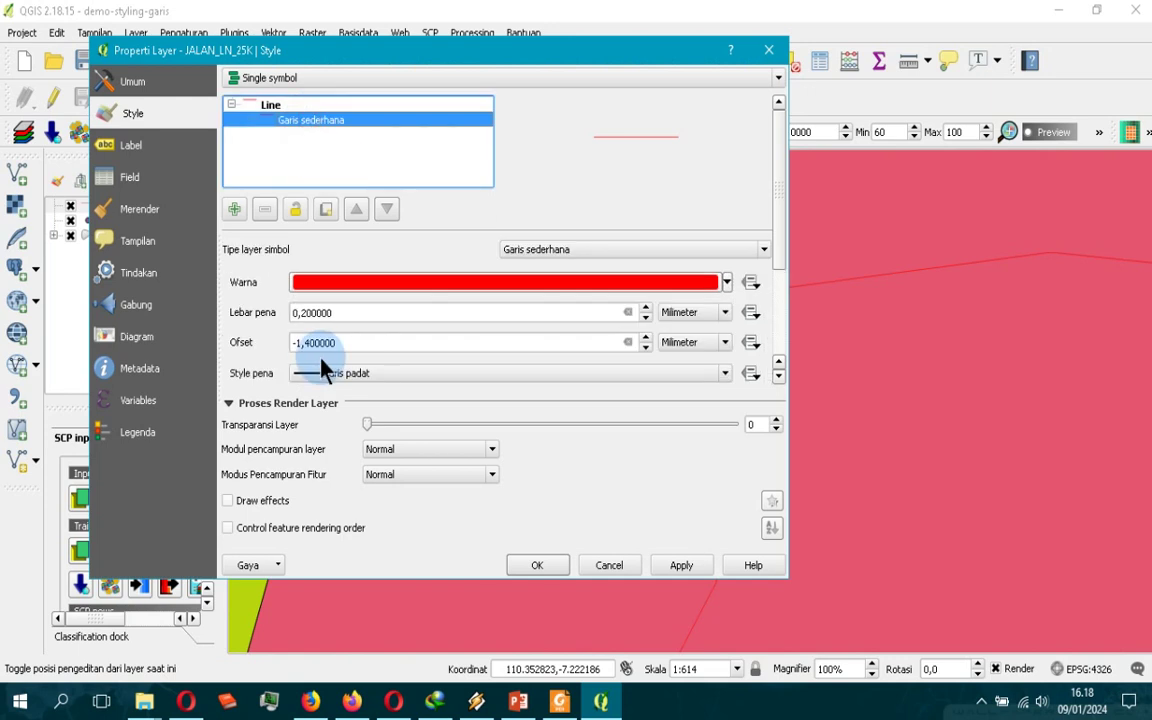
left_click(300, 342)
key("BackSpace")
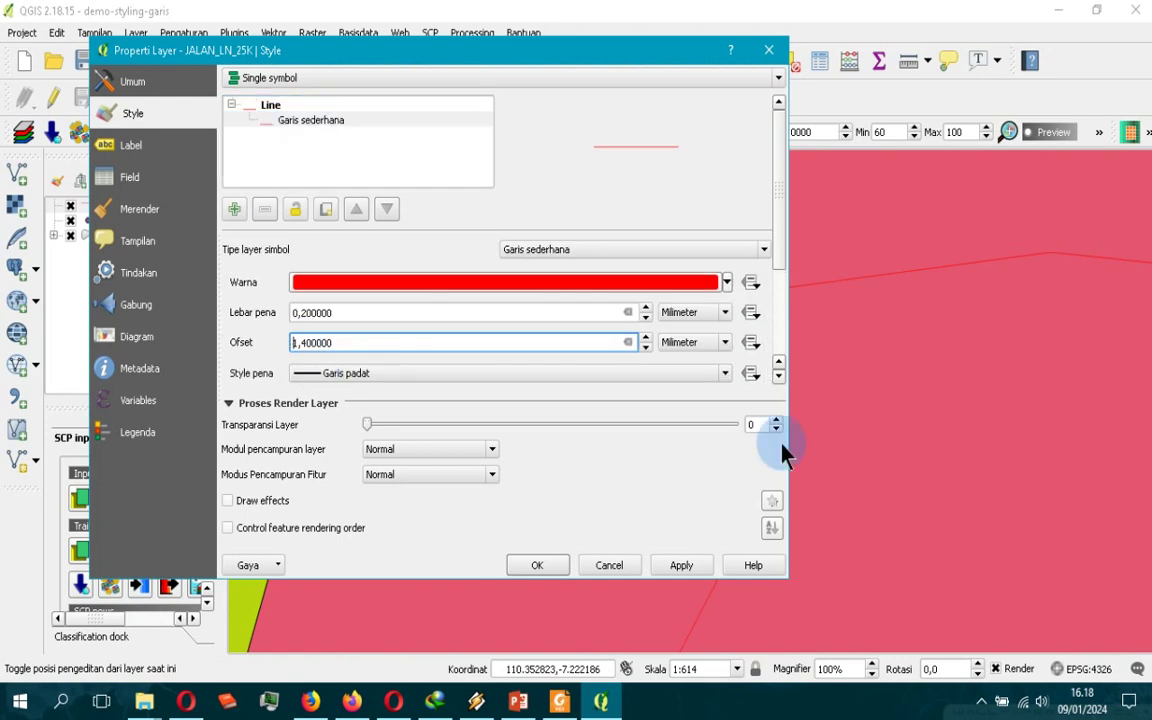
left_click_drag(509, 50, 384, 47)
left_click(558, 564)
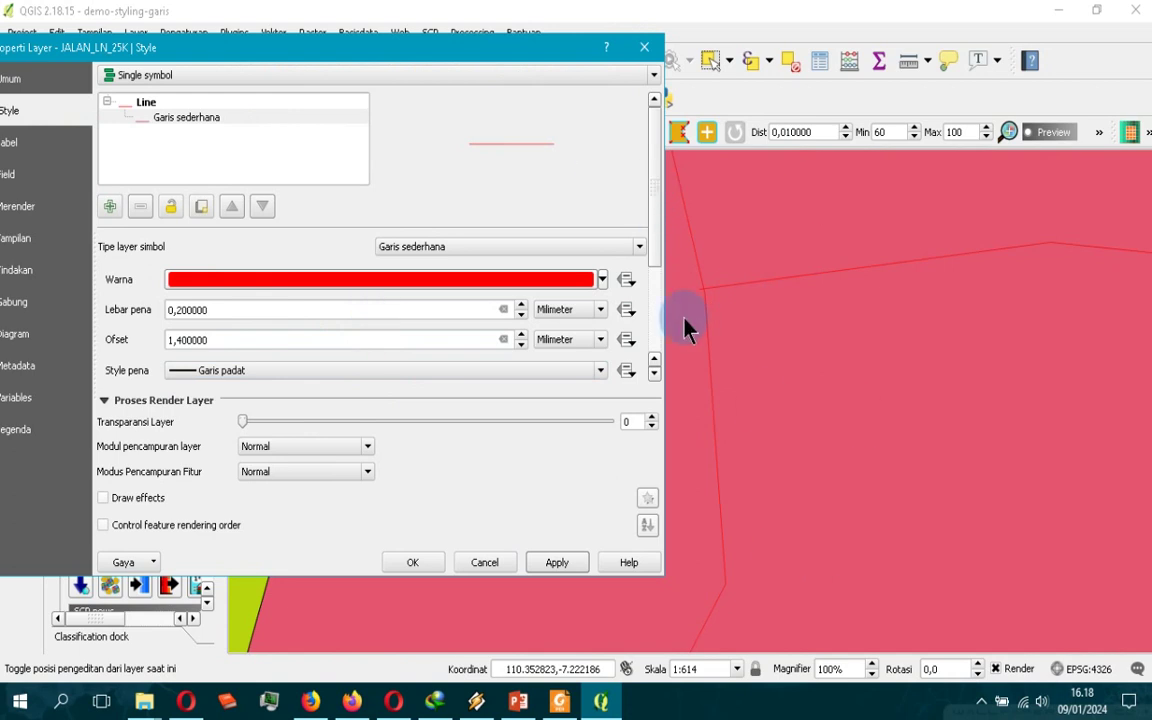
Reset the Garis sederhana offset of JALAN_LN_25K to 0 mm and apply it
scroll(658, 211, "down", 2)
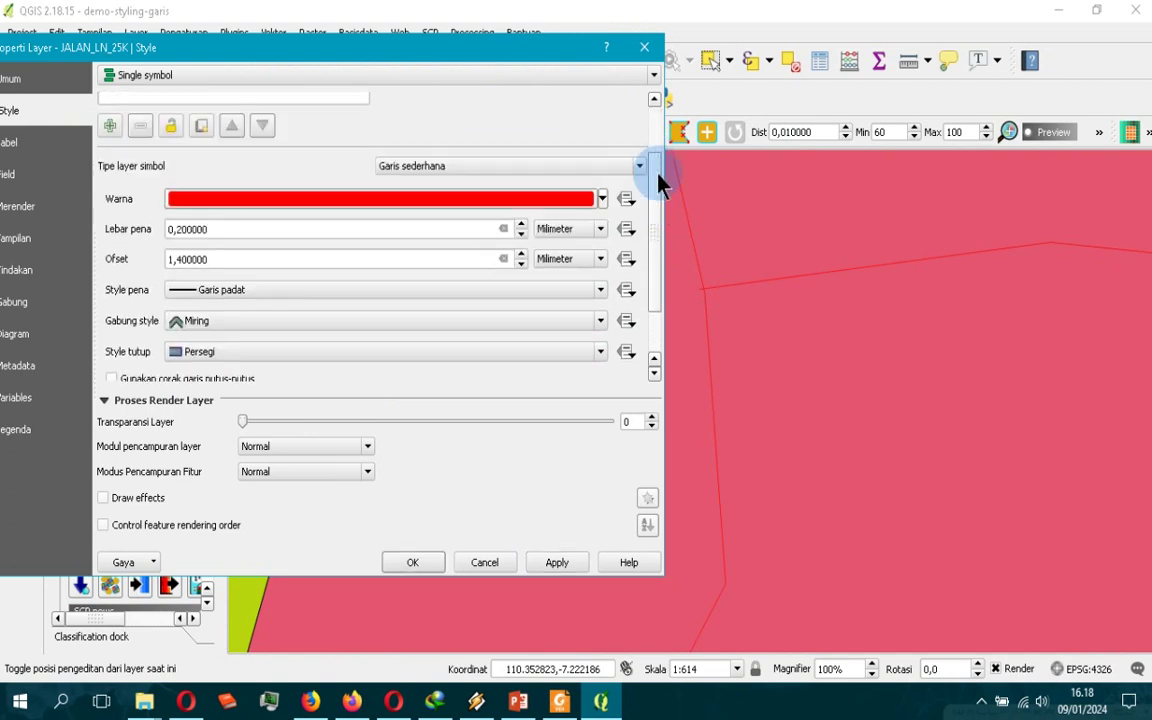
scroll(658, 167, "up", 1)
left_click(503, 318)
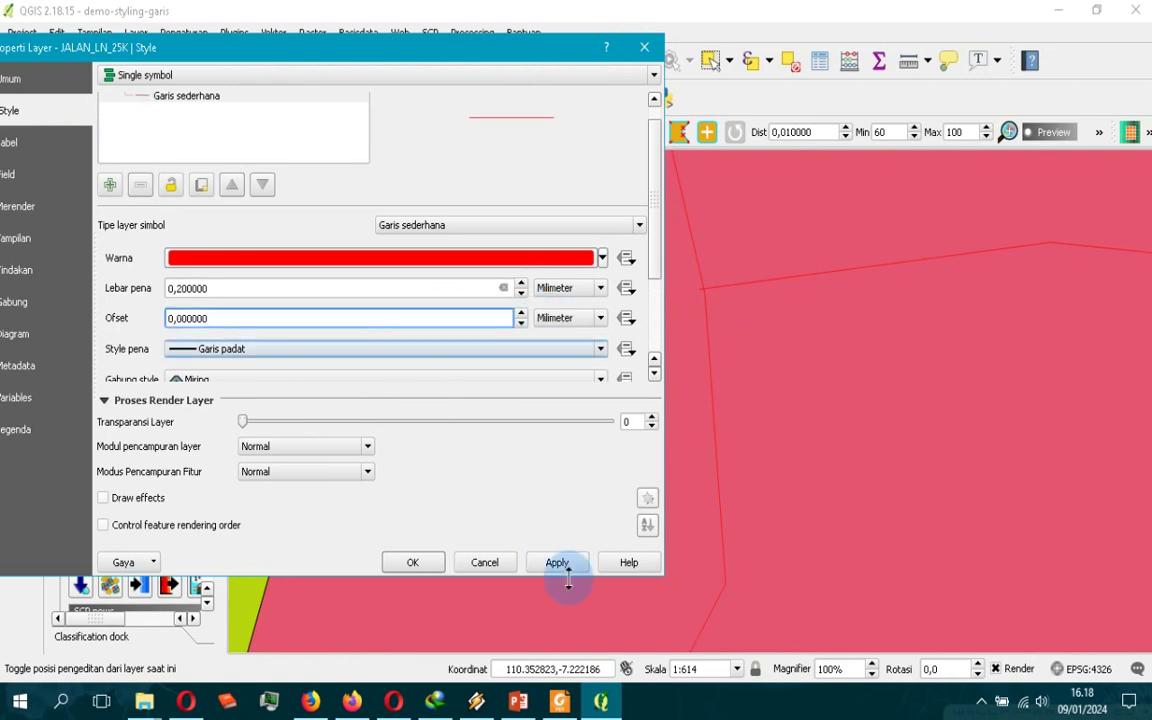
left_click(535, 566)
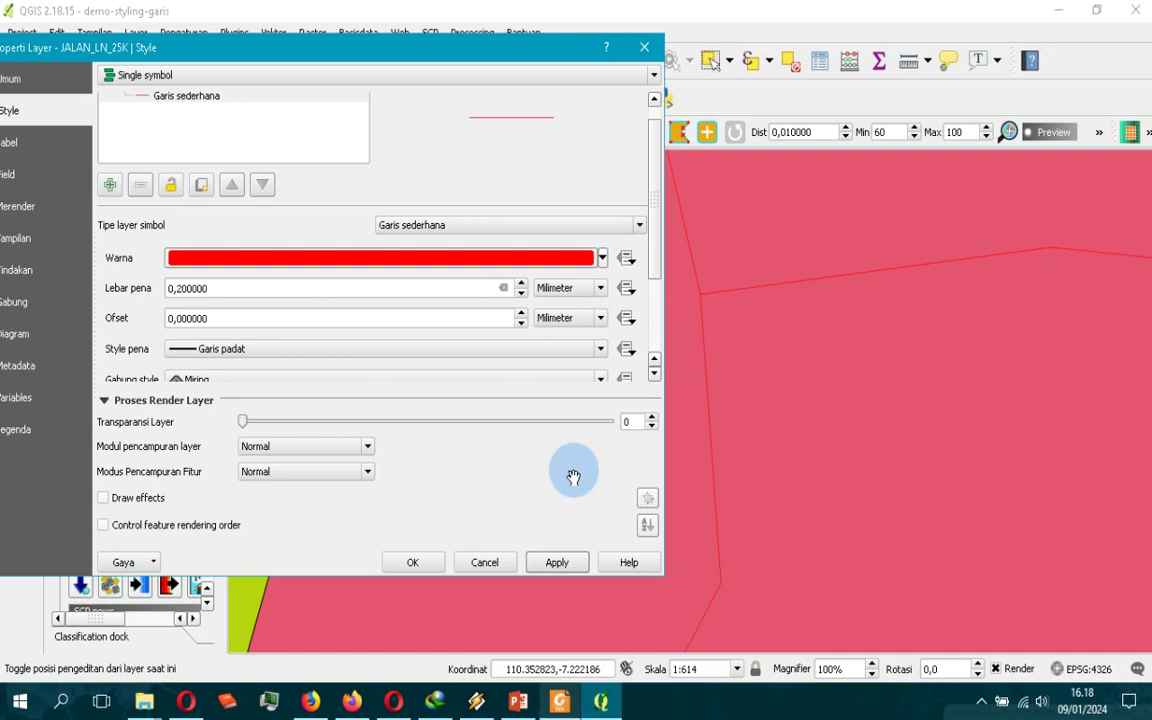
Check the option list in the slides, set the roads' join style (Gabung style) to Miter, accept it, and inspect a road junction up close
key("alt+Tab")
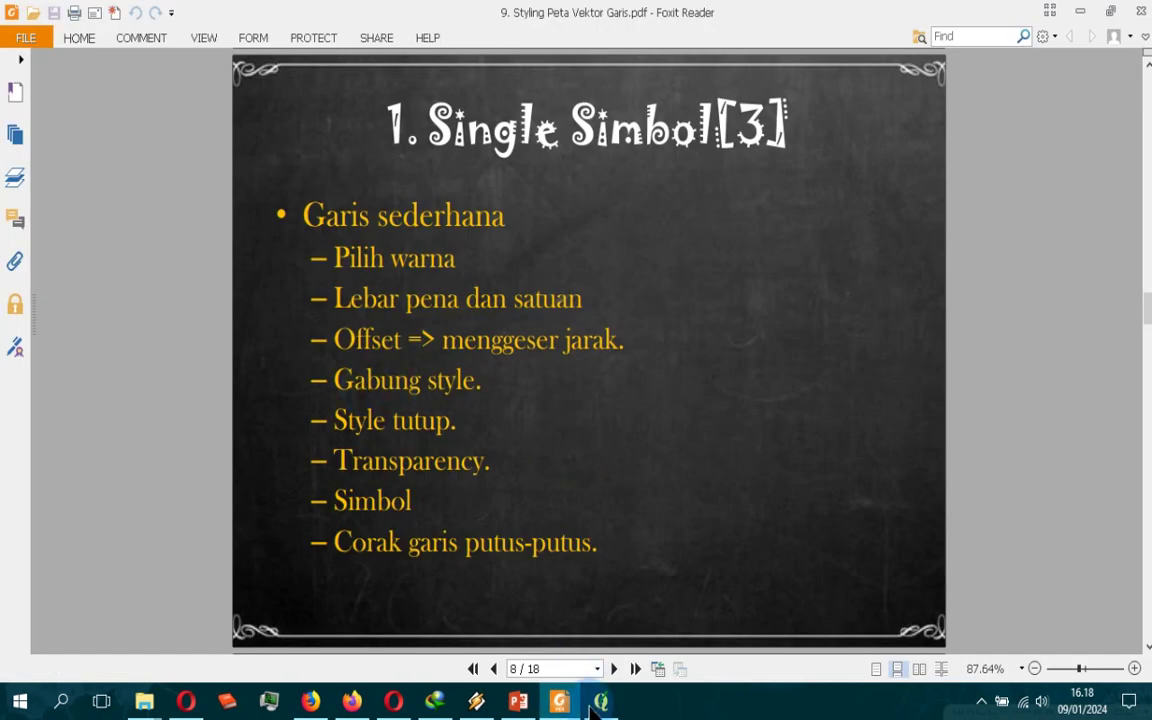
key("alt+Tab")
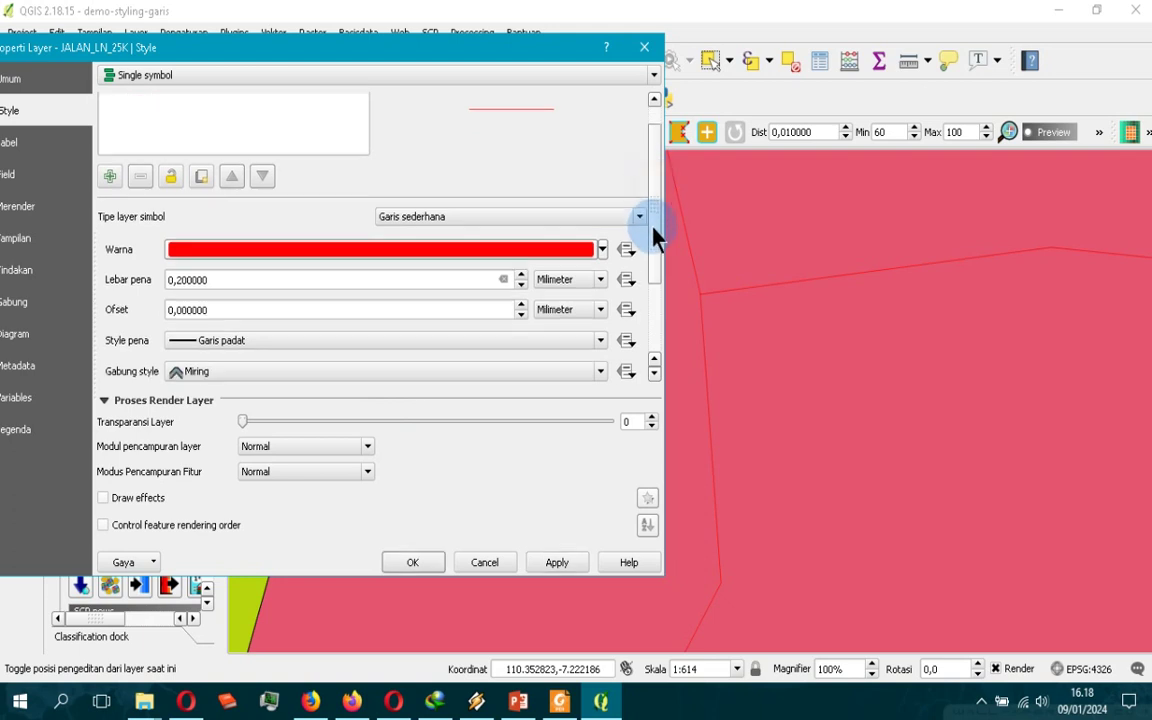
scroll(653, 231, "down", 3)
scroll(655, 247, "down", 1)
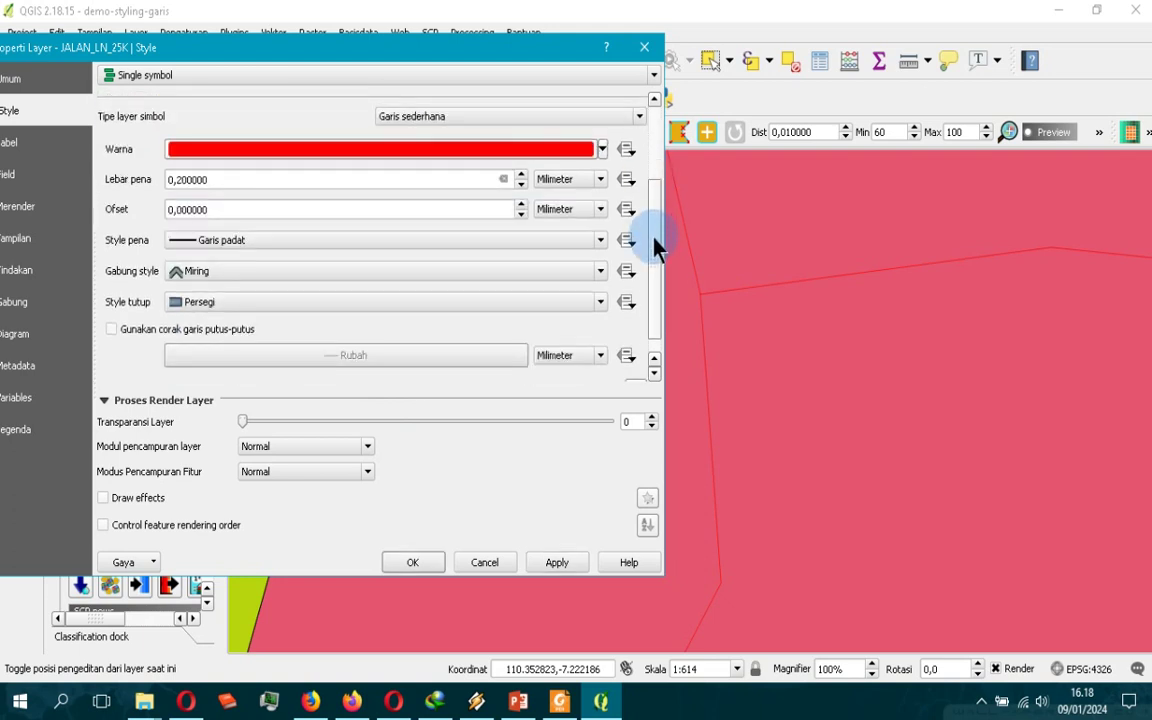
left_click(408, 277)
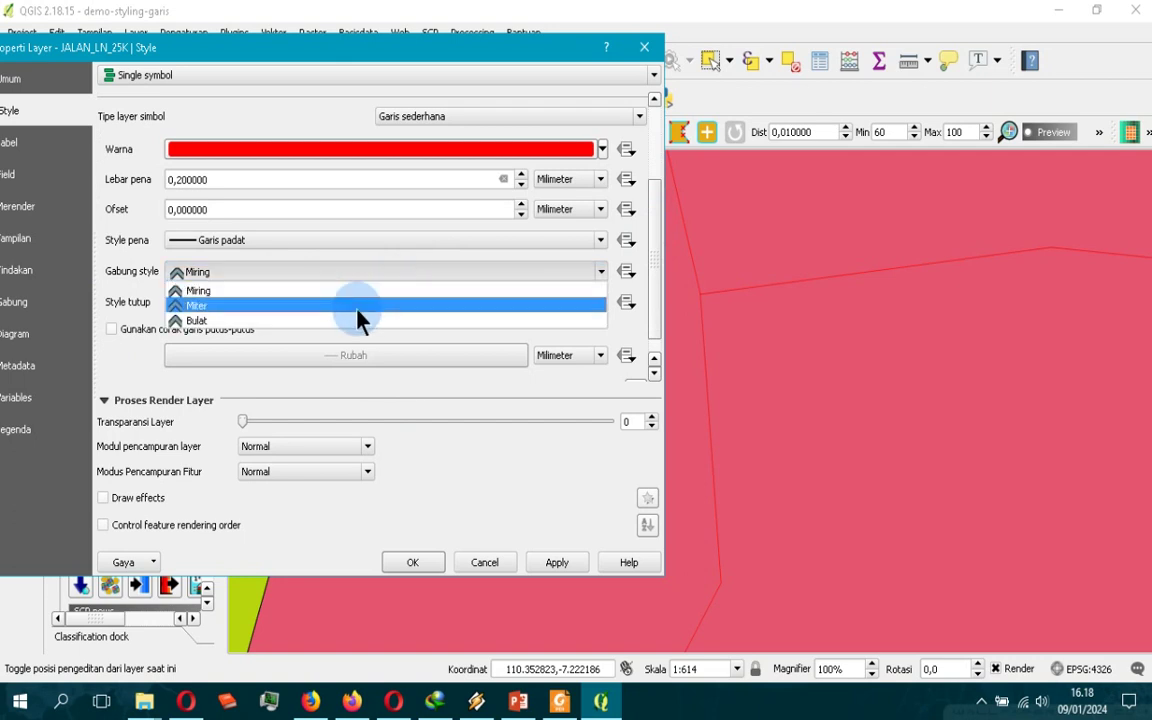
left_click(360, 310)
left_click(560, 566)
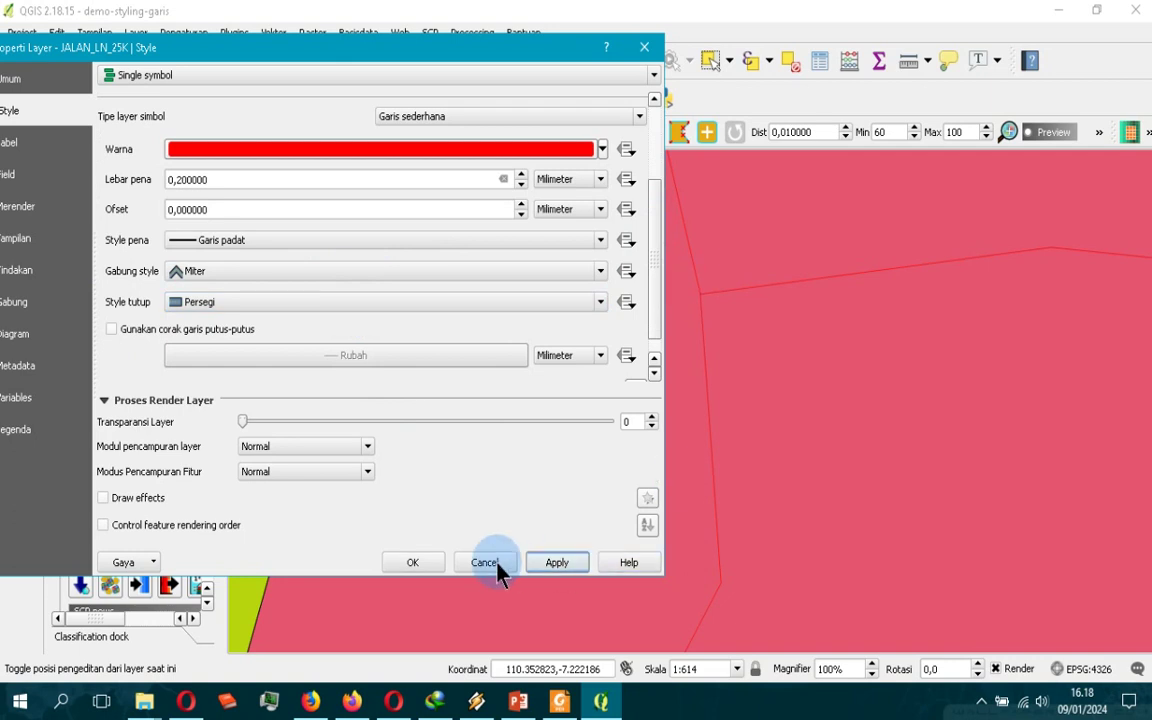
left_click(411, 564)
scroll(681, 283, "up", 7)
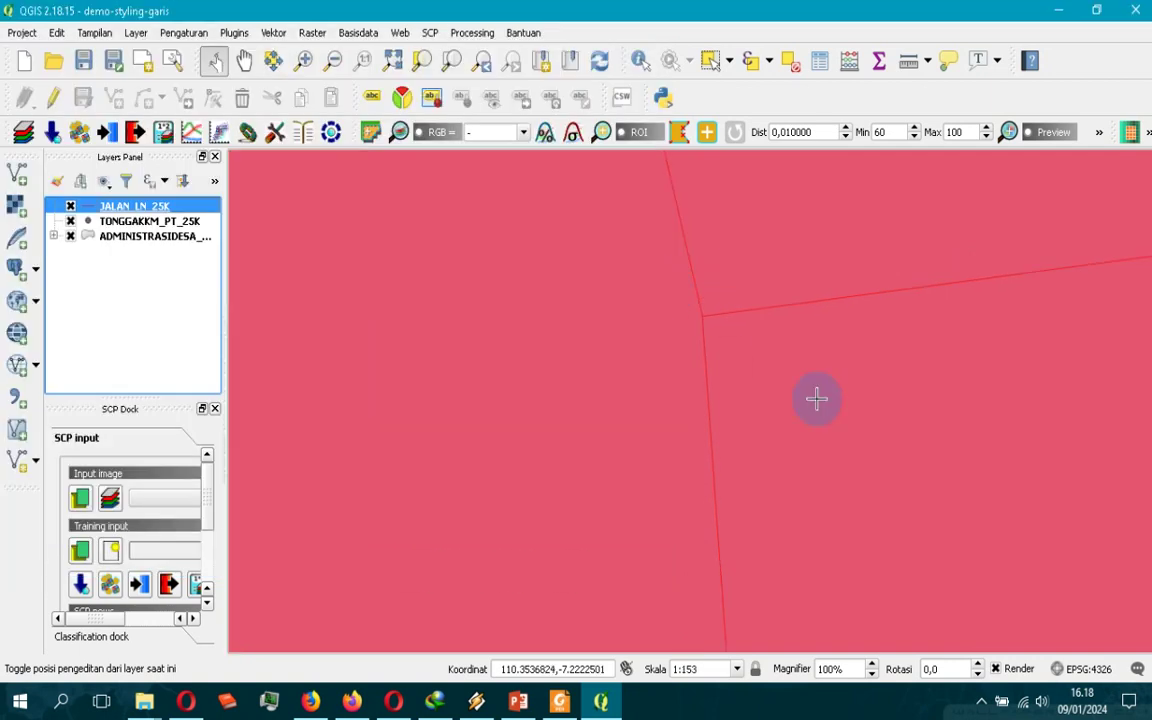
scroll(775, 408, "up", 4)
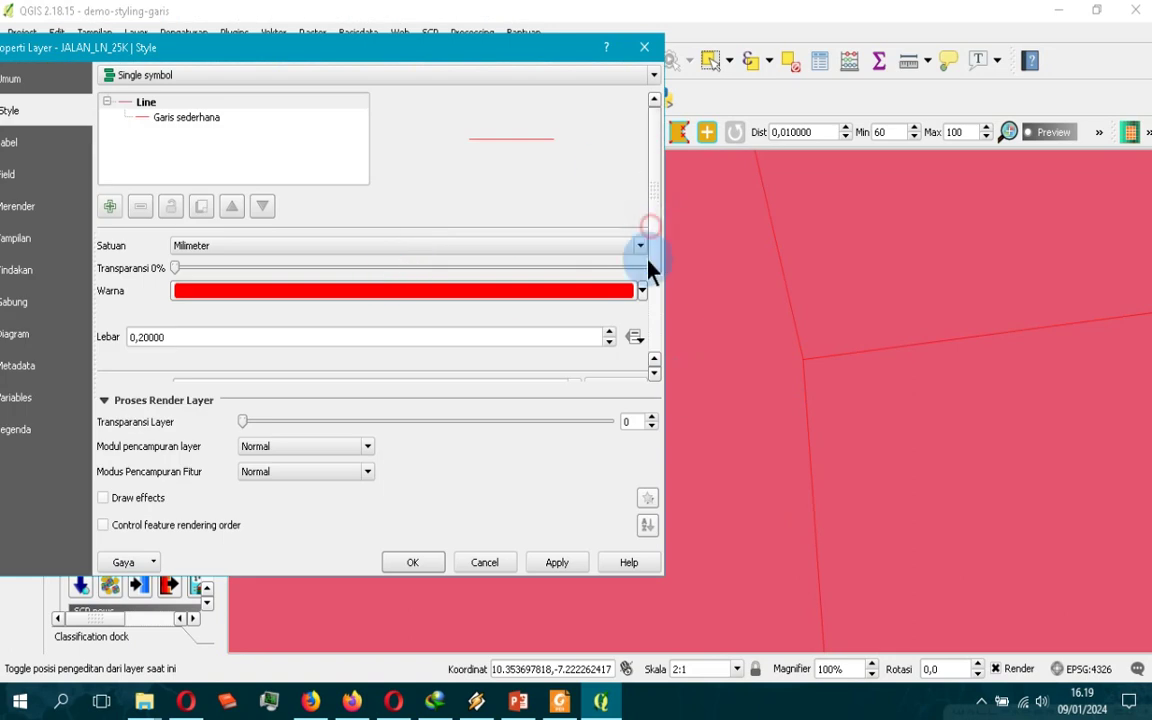
Set the Garis sederhana pen width of JALAN_LN_25K to 1 mm and its join style to Miring, and apply both
left_click_drag(648, 268, 321, 116)
left_click(205, 117)
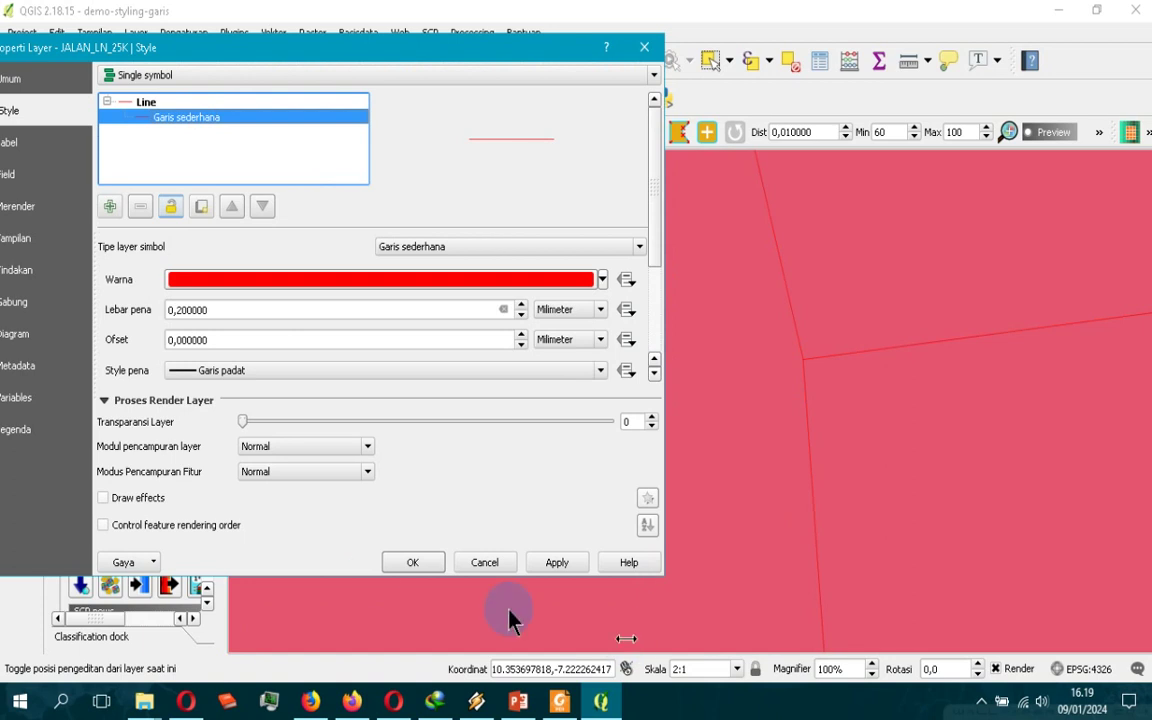
left_click_drag(373, 584, 378, 624)
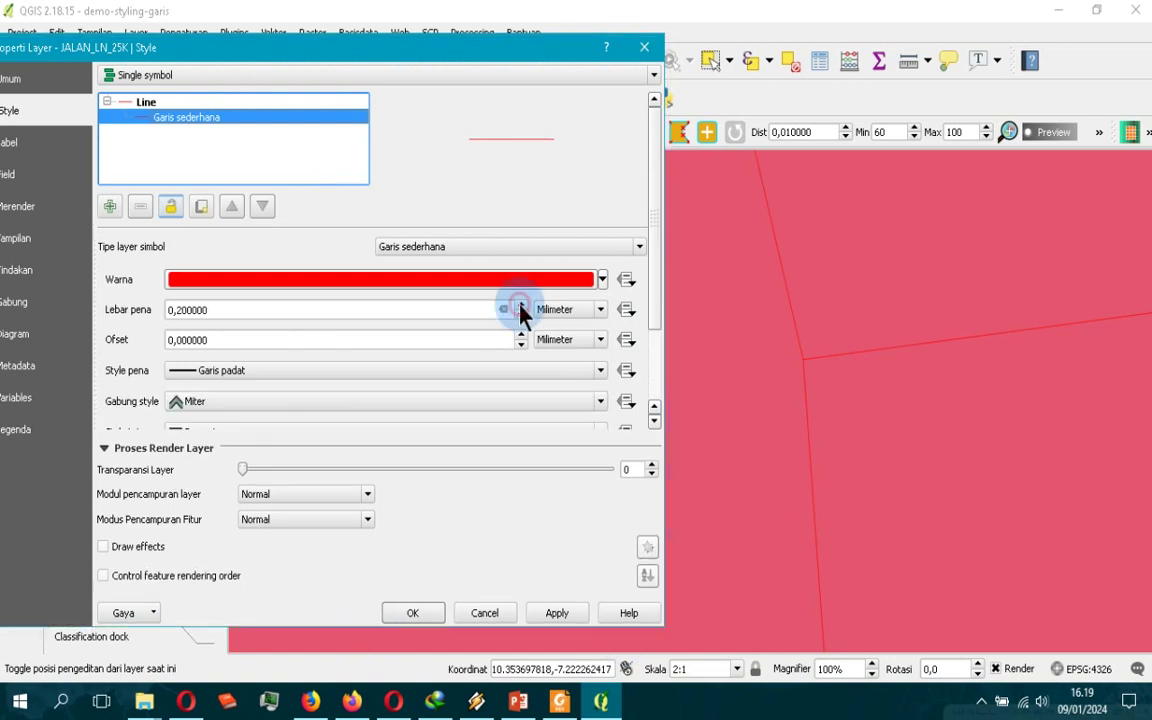
left_click(521, 306)
left_click(521, 306)
left_click(521, 306)
left_click(521, 306)
left_click(235, 401)
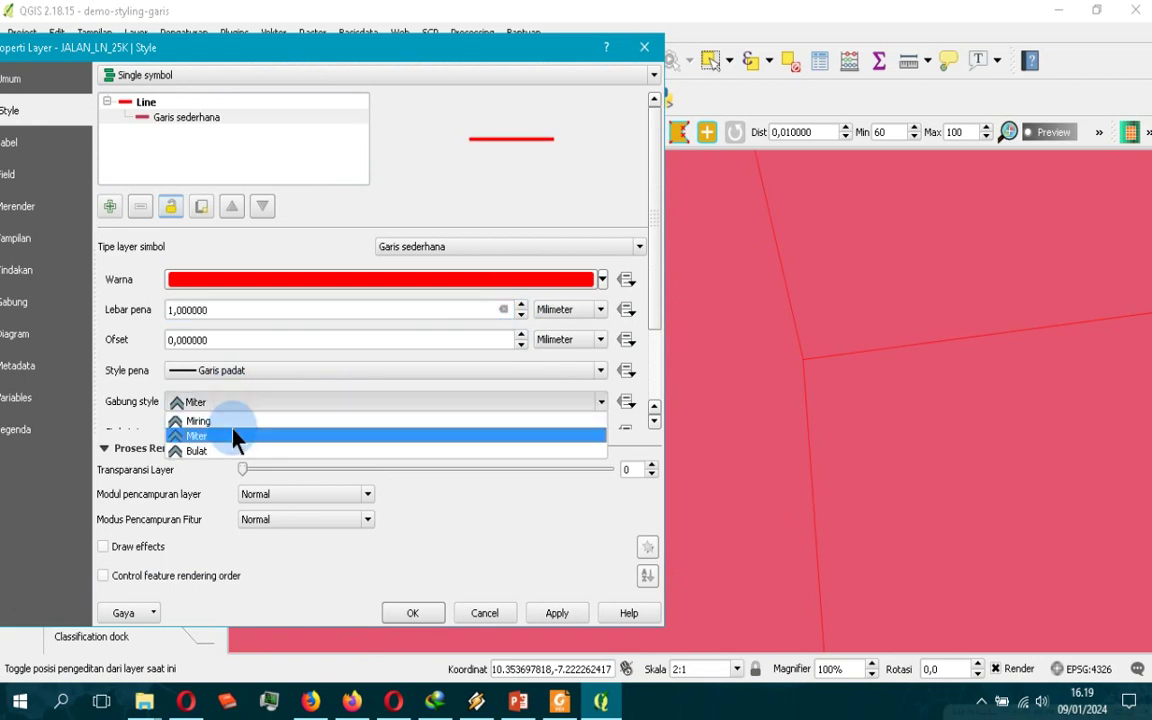
left_click(236, 437)
left_click(557, 613)
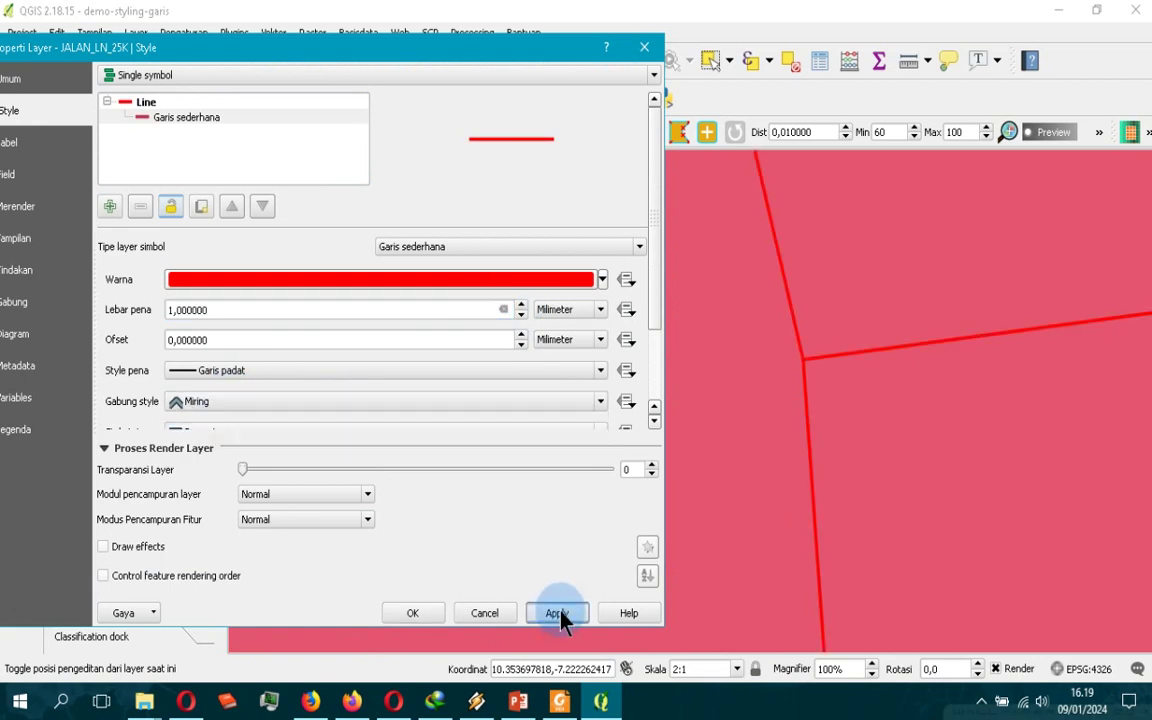
Change the join style of the road lines to Miter and apply it for comparison
left_click(363, 403)
left_click(306, 436)
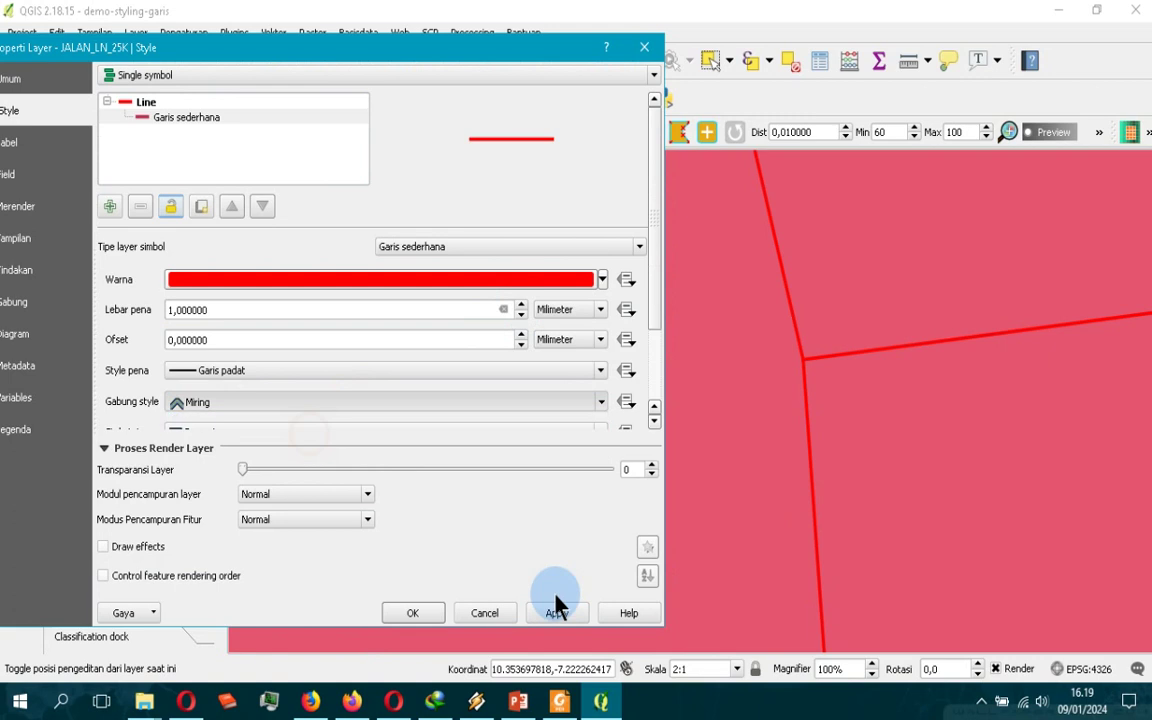
left_click(555, 613)
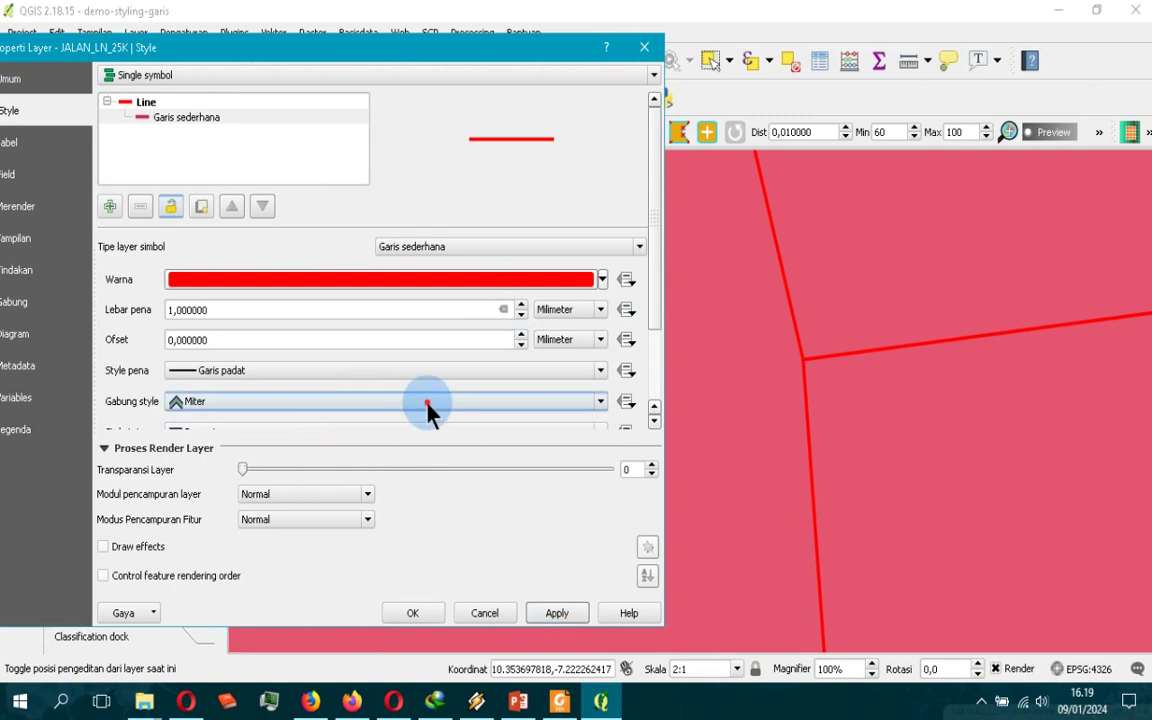
Set the join style of the road lines to Bulat, accept the layer properties, and inspect the roads at several scales
left_click(430, 403)
left_click(340, 436)
left_click(555, 613)
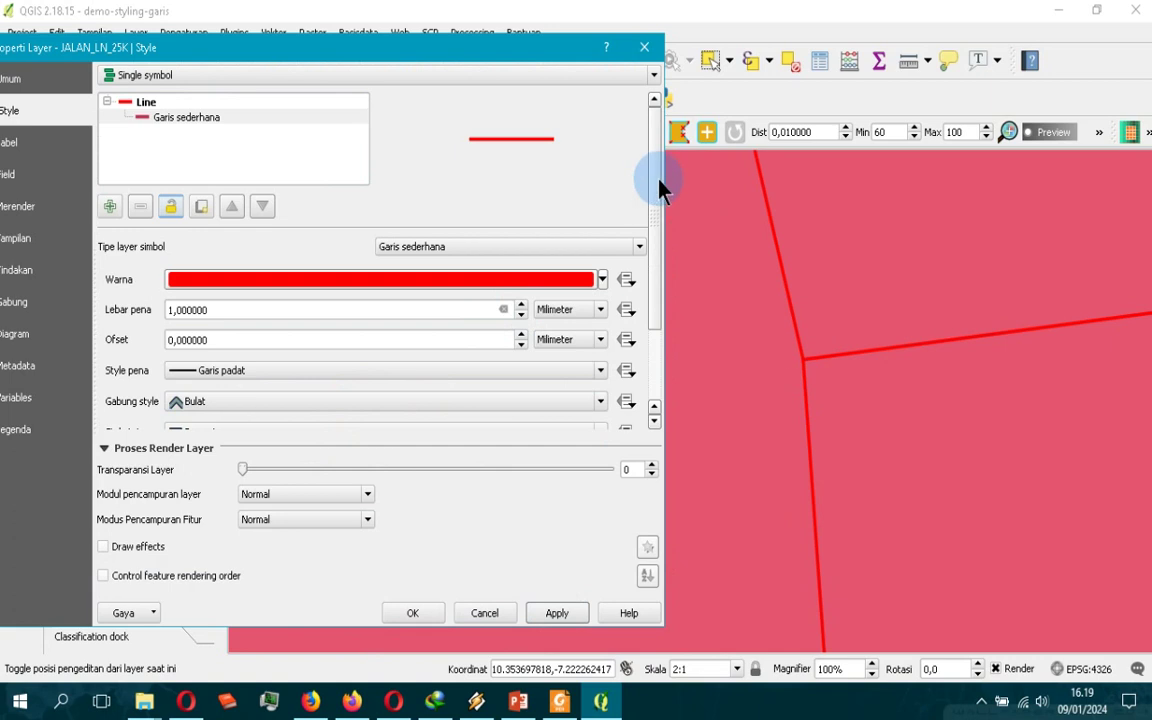
left_click_drag(658, 178, 664, 284)
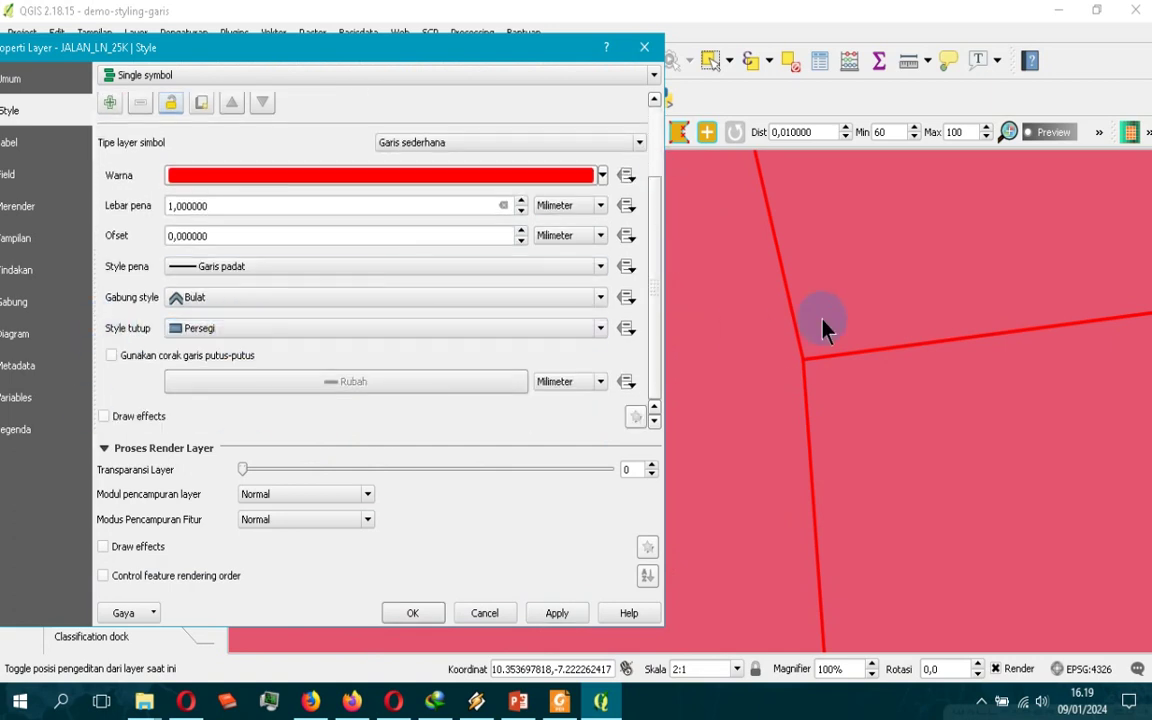
left_click(412, 614)
scroll(732, 385, "down", 15)
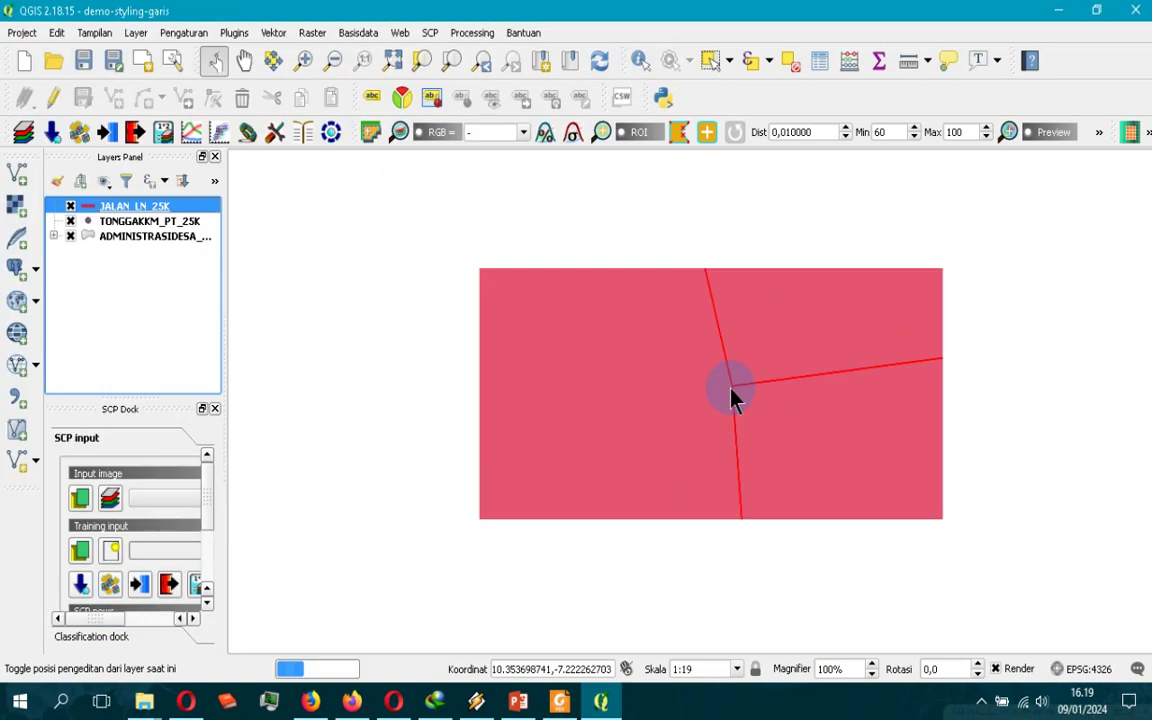
scroll(732, 385, "up", 2)
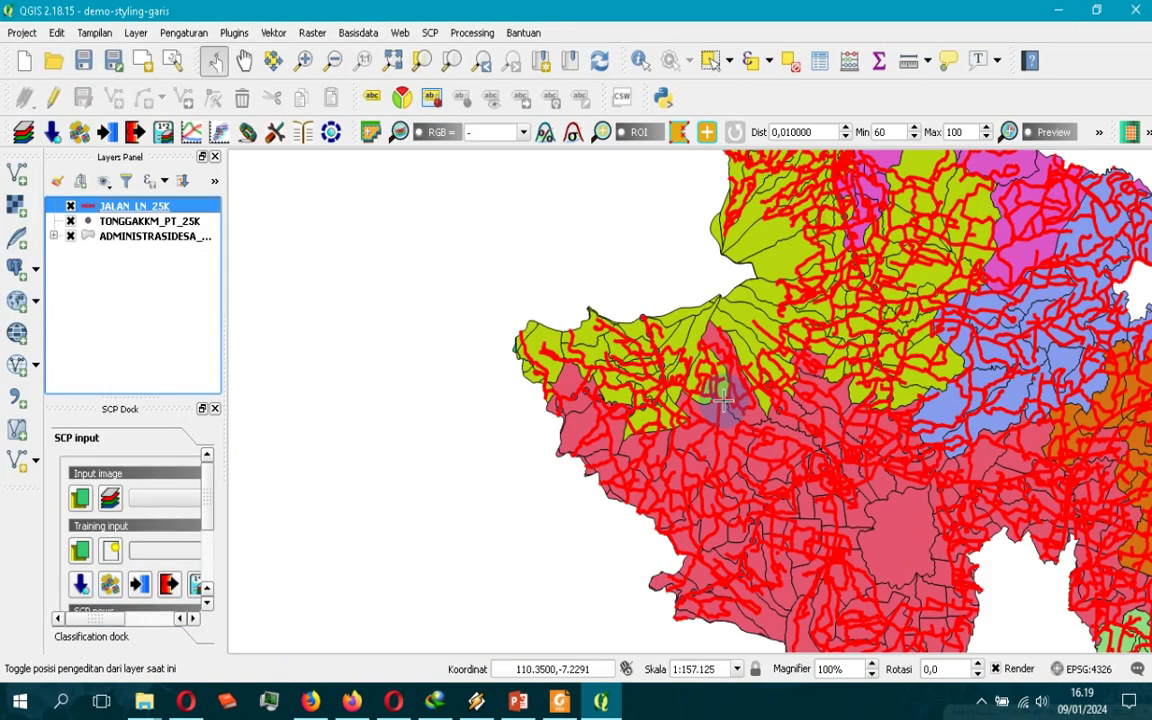
scroll(730, 310, "up", 4)
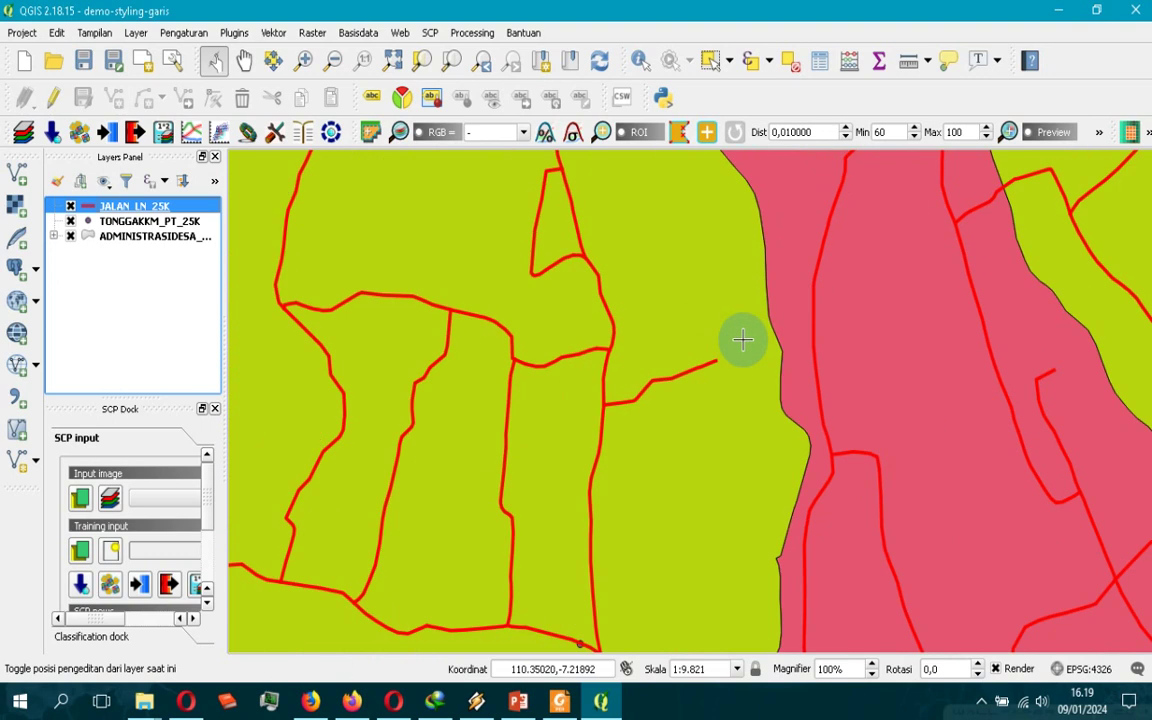
scroll(740, 278, "down", 2)
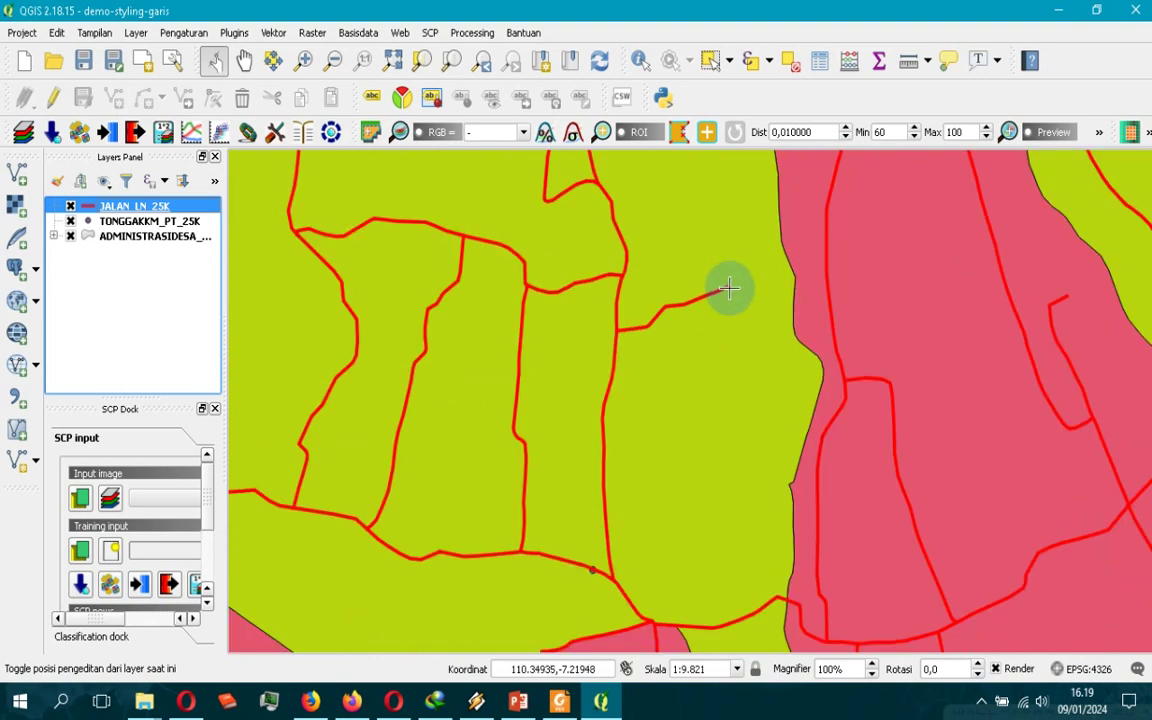
scroll(730, 290, "up", 1)
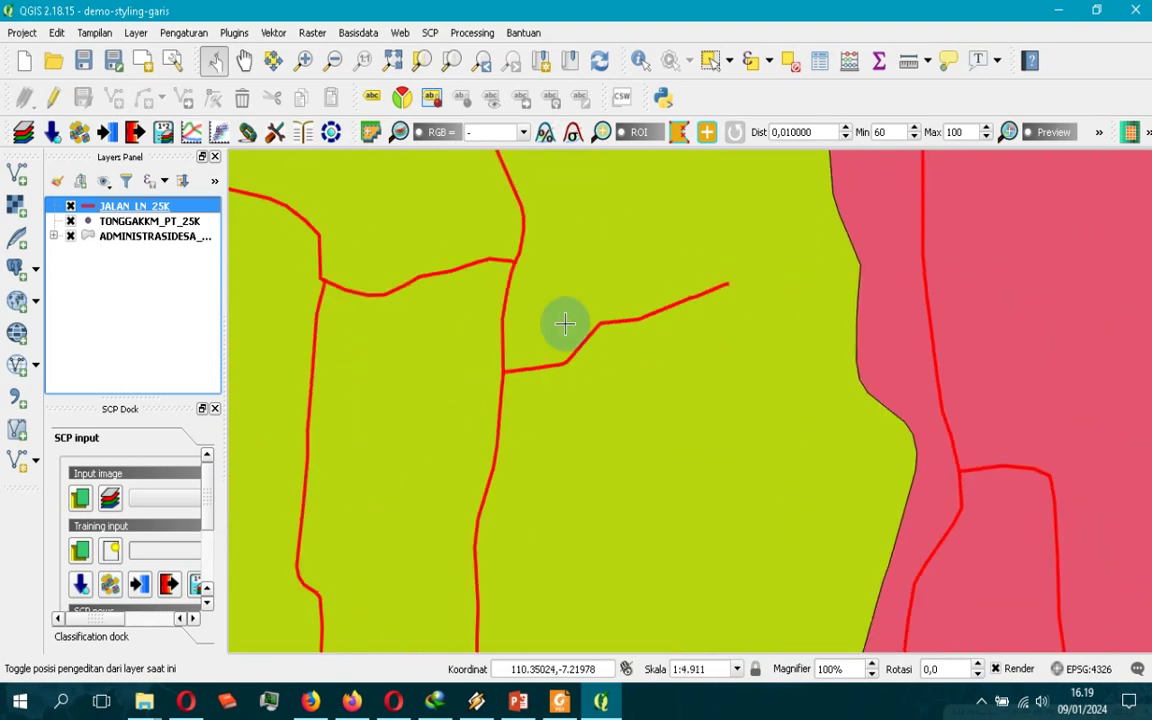
Set the Garis sederhana pen width of JALAN_LN_25K to 1.8 mm and apply it
right_click(157, 206)
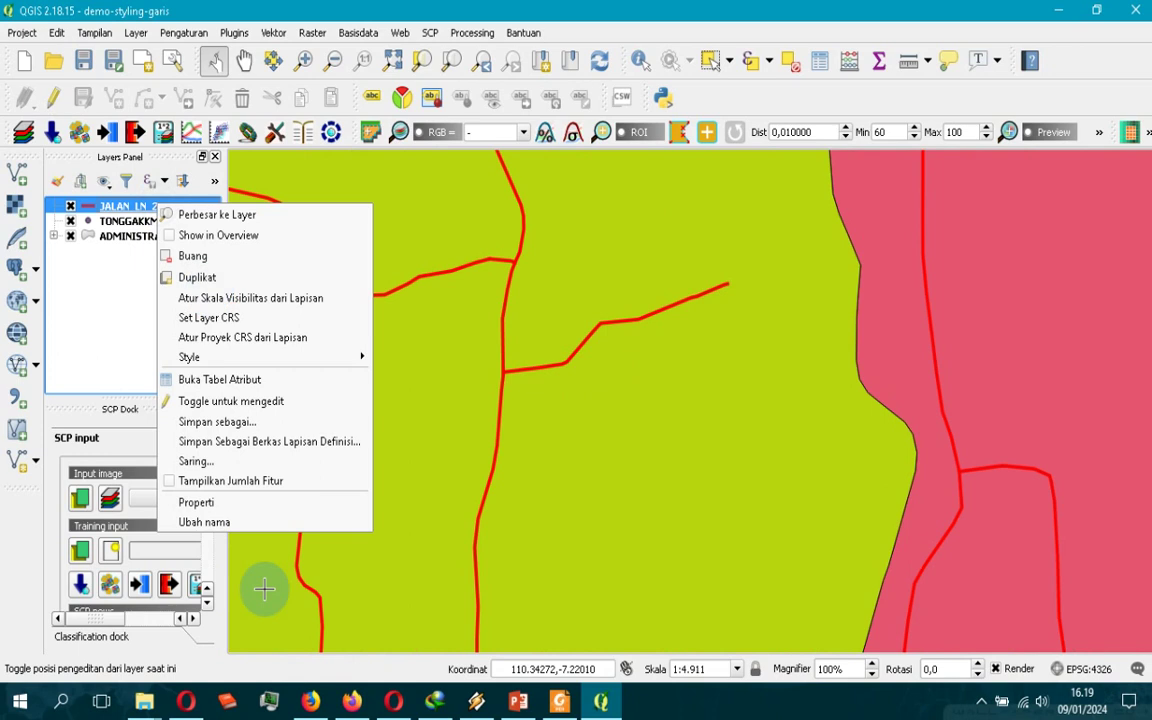
left_click(242, 504)
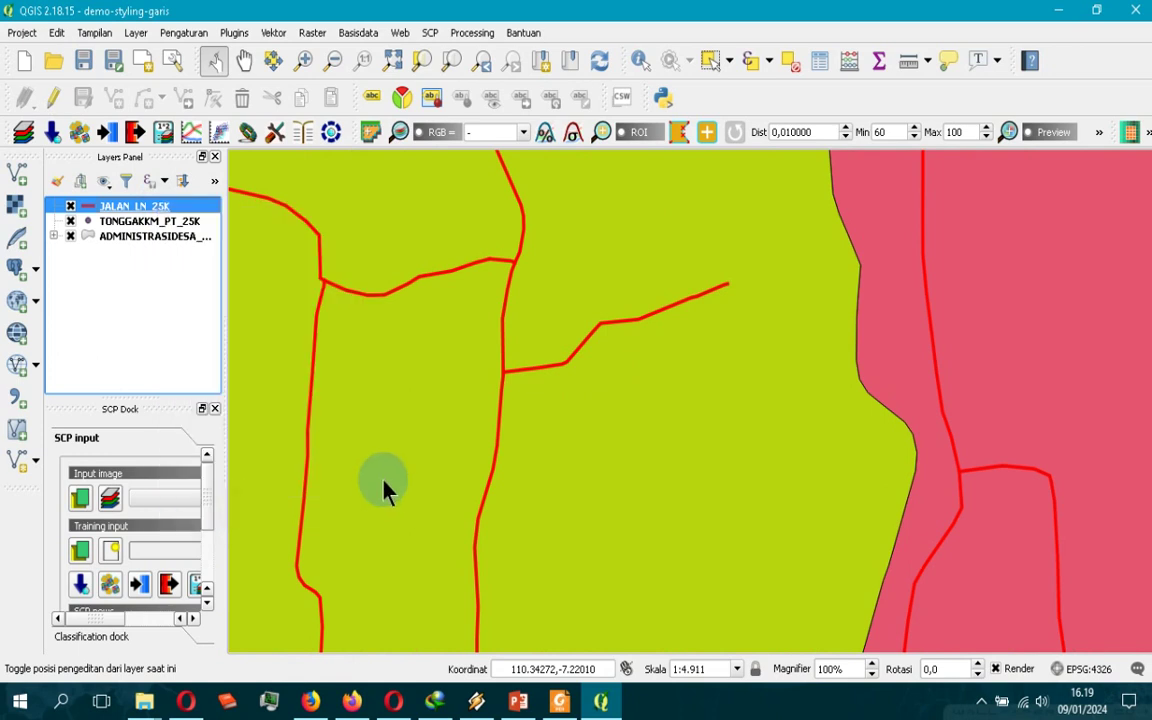
scroll(303, 221, "down", 3)
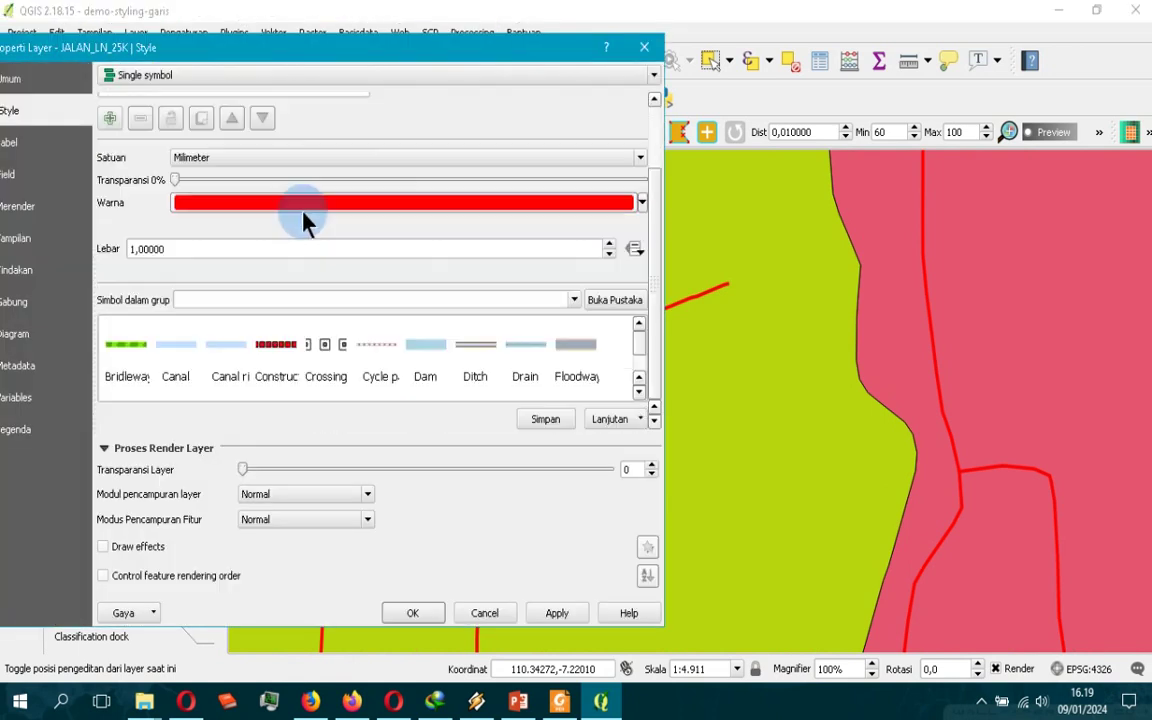
scroll(566, 232, "up", 2)
scroll(622, 190, "up", 1)
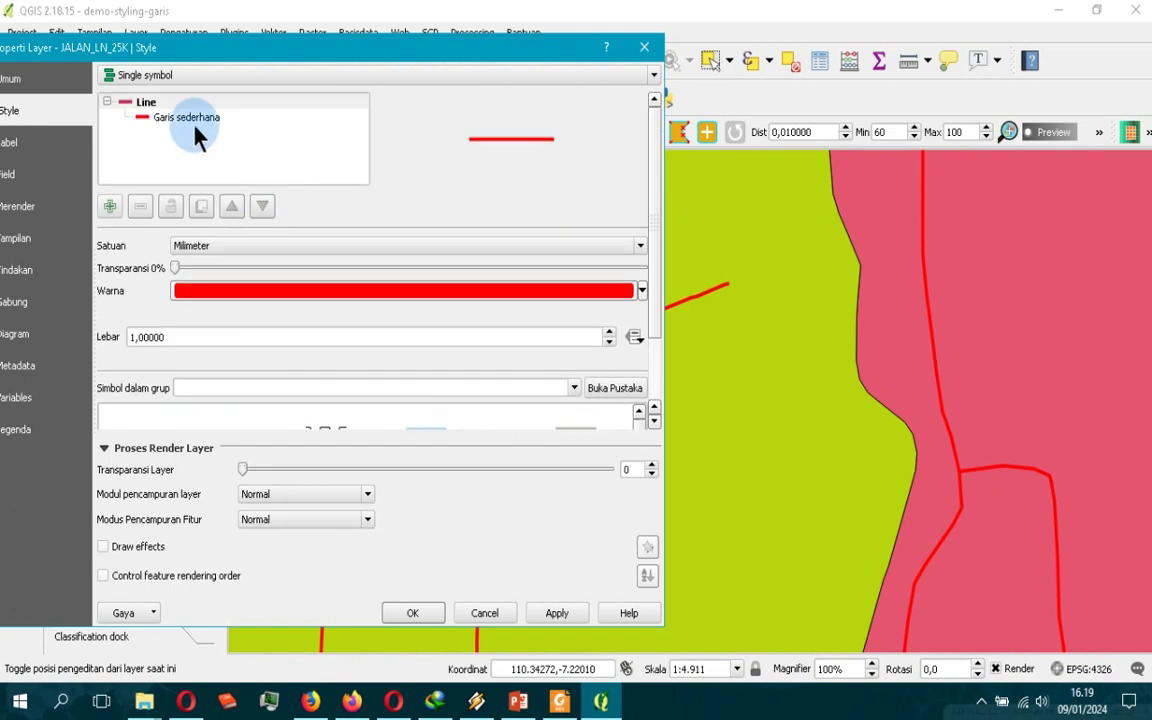
left_click(188, 117)
scroll(390, 287, "down", 1)
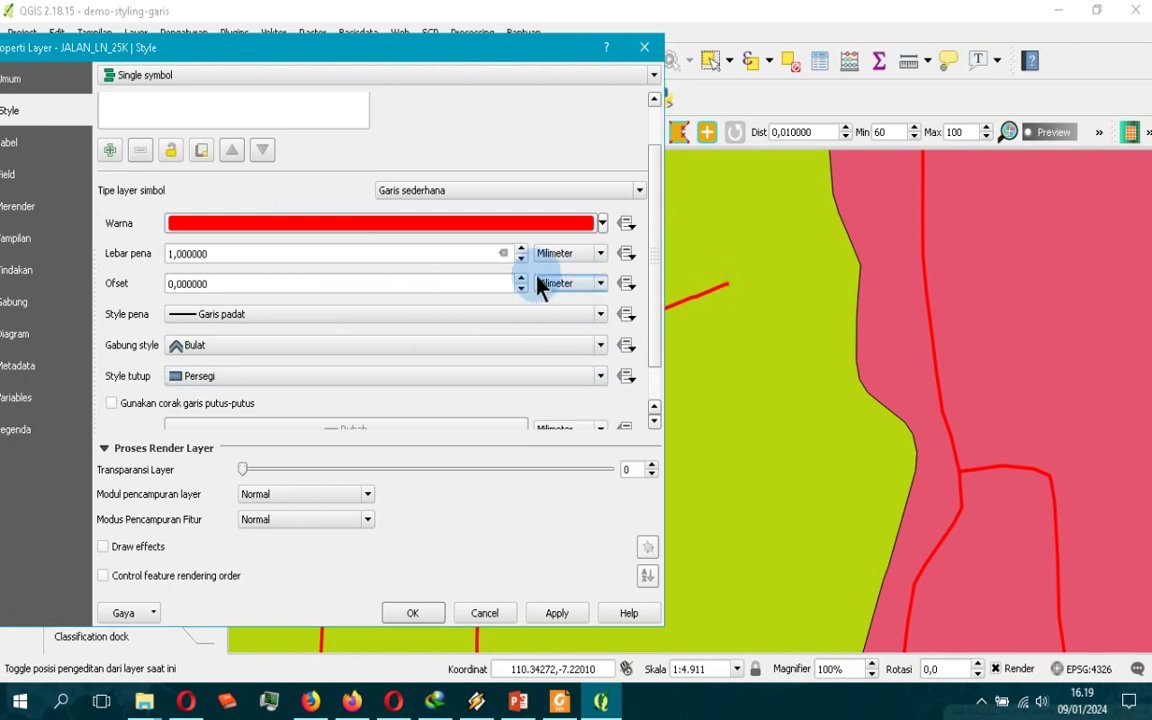
left_click(521, 248)
left_click(521, 248)
left_click(521, 248)
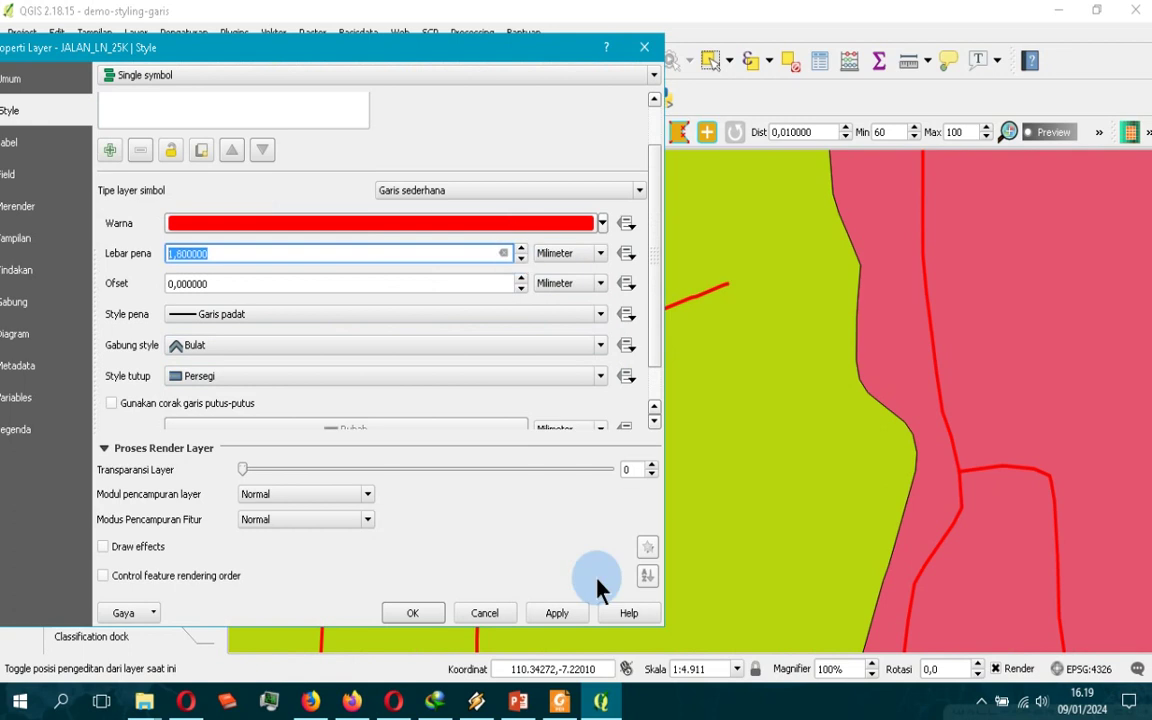
left_click(566, 622)
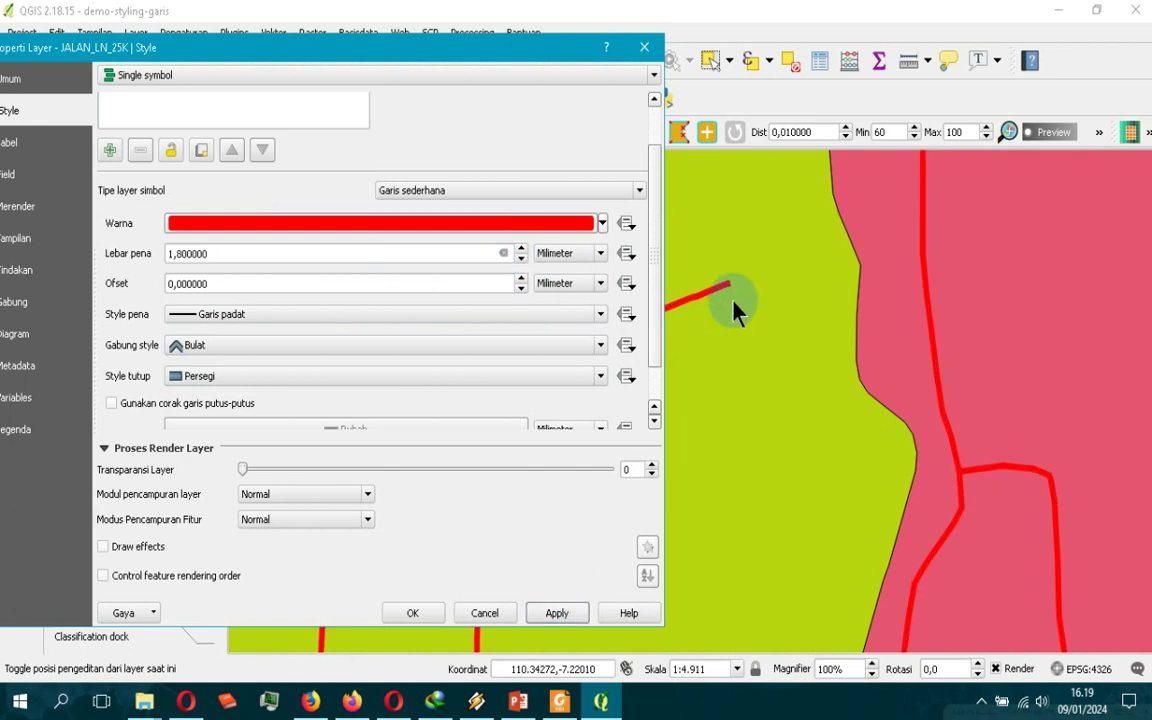
Set the cap style of the JALAN_LN_25K simple line to Datar and apply it for comparison
left_click(442, 378)
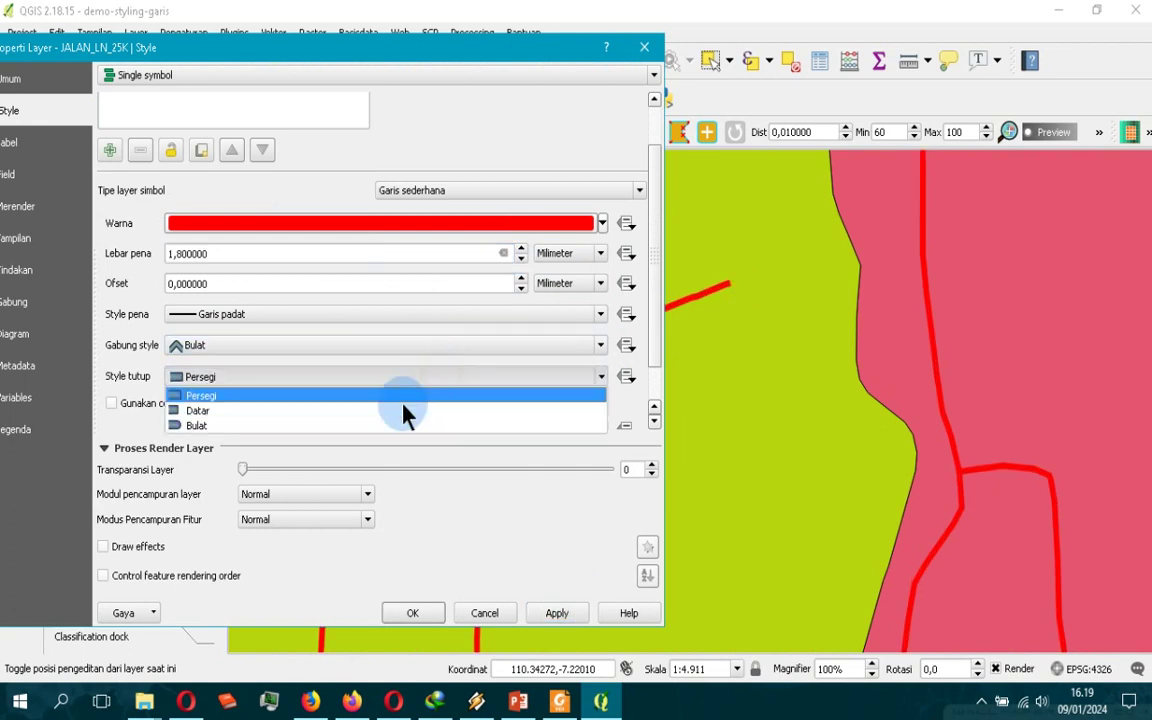
left_click(398, 411)
left_click(560, 612)
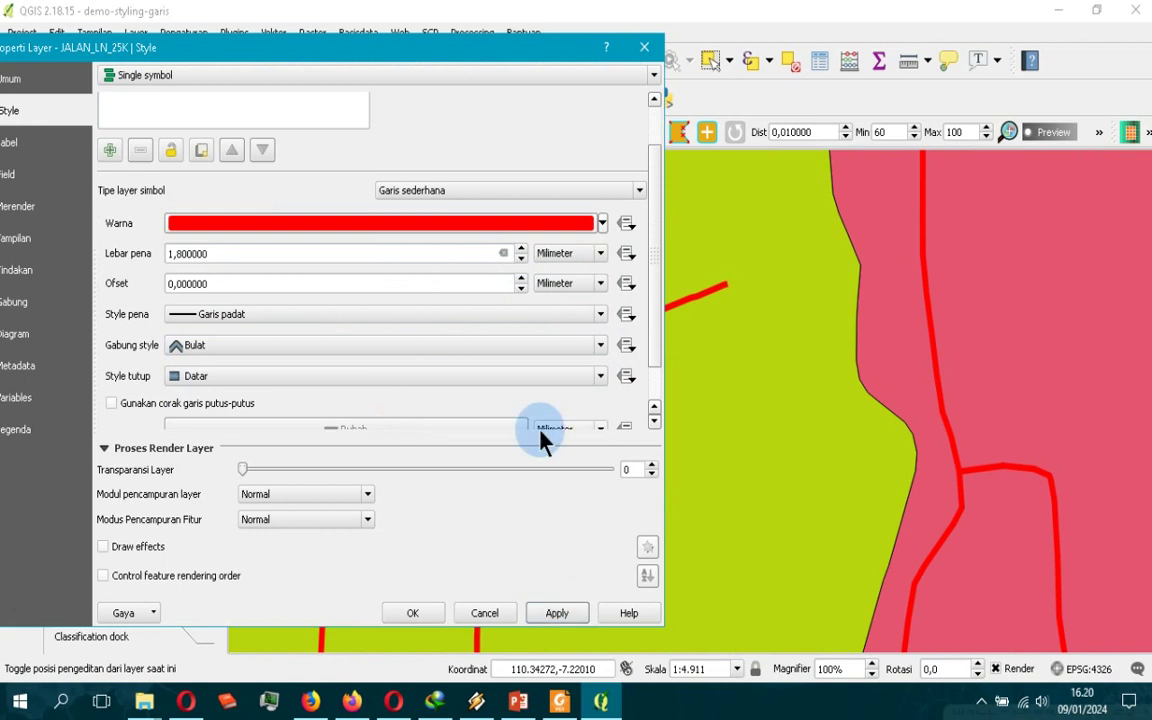
Change the cap style of the road lines to Bulat and apply it
left_click(480, 380)
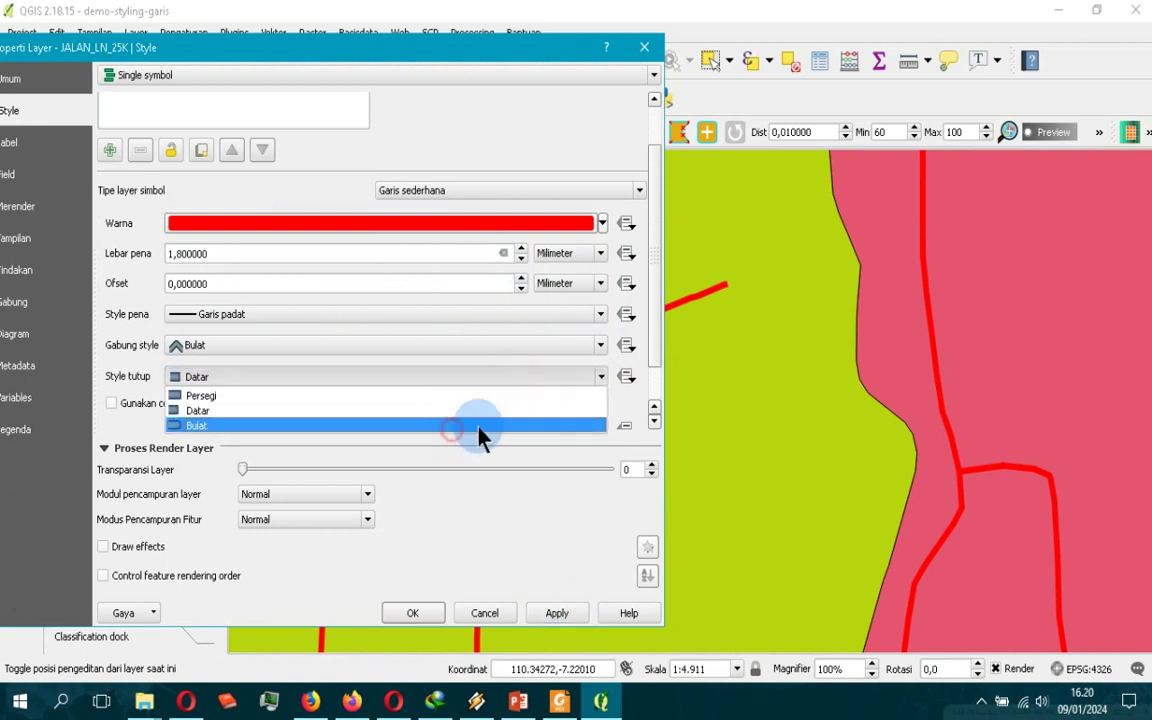
left_click(483, 422)
left_click(560, 613)
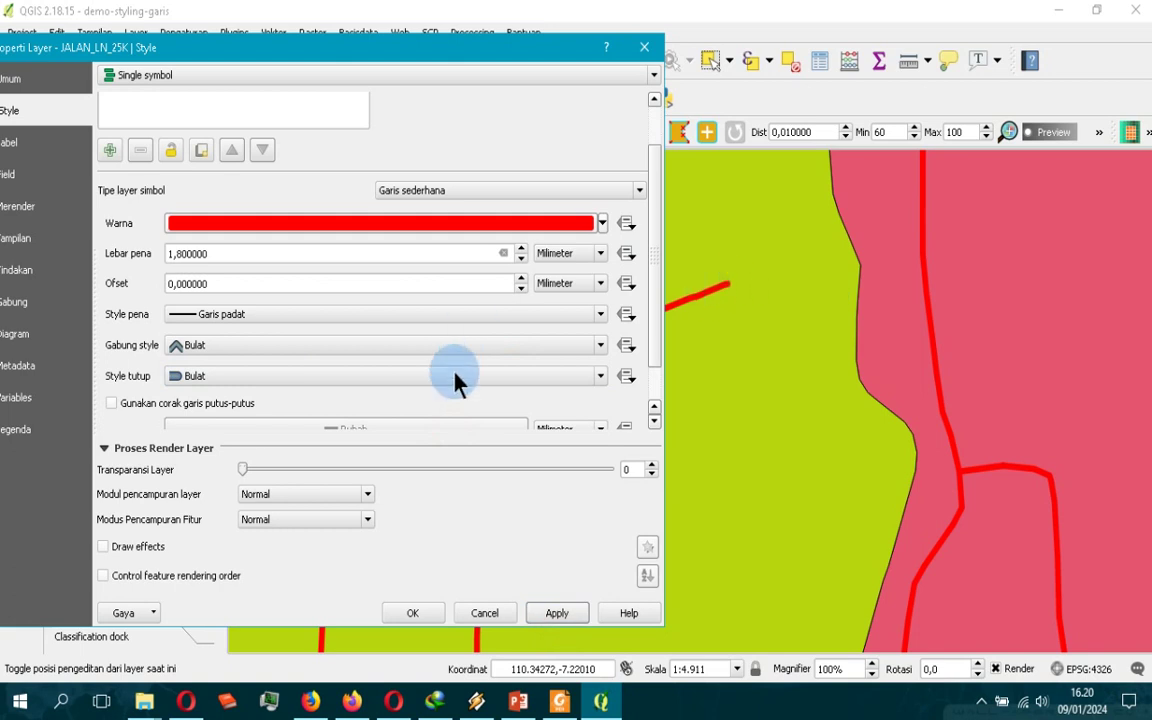
Enable the custom dash pattern for the road lines, set its dash length to 1, and apply it
scroll(617, 324, "down", 2)
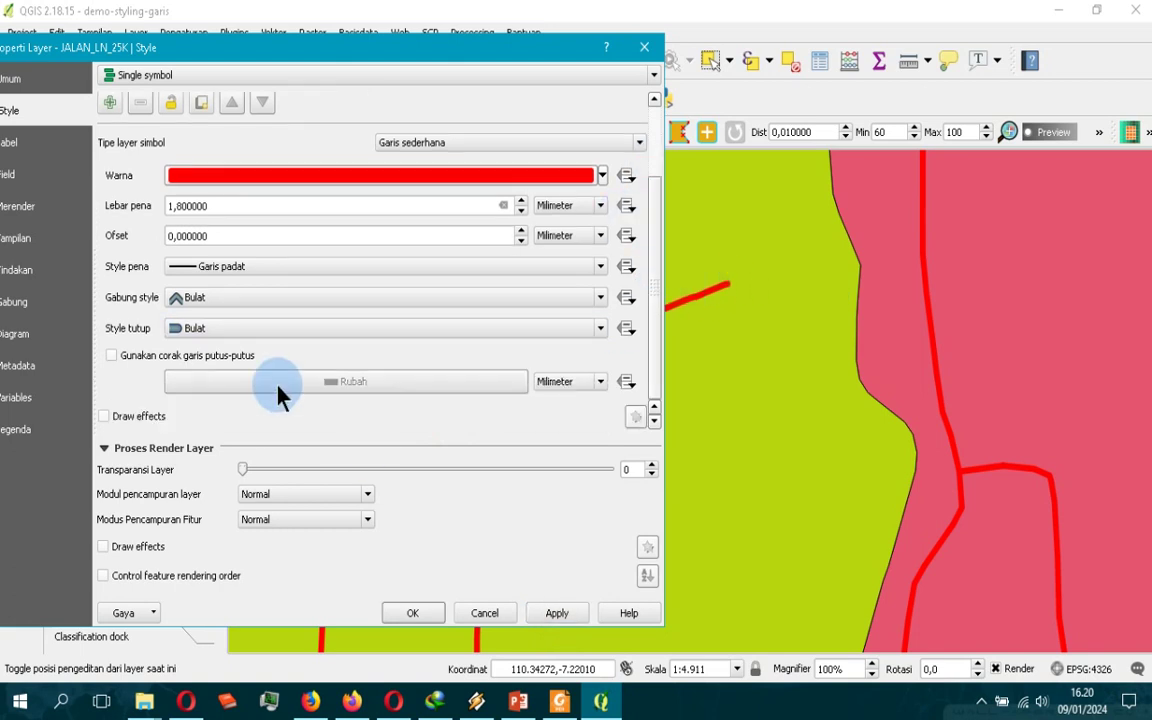
left_click(168, 362)
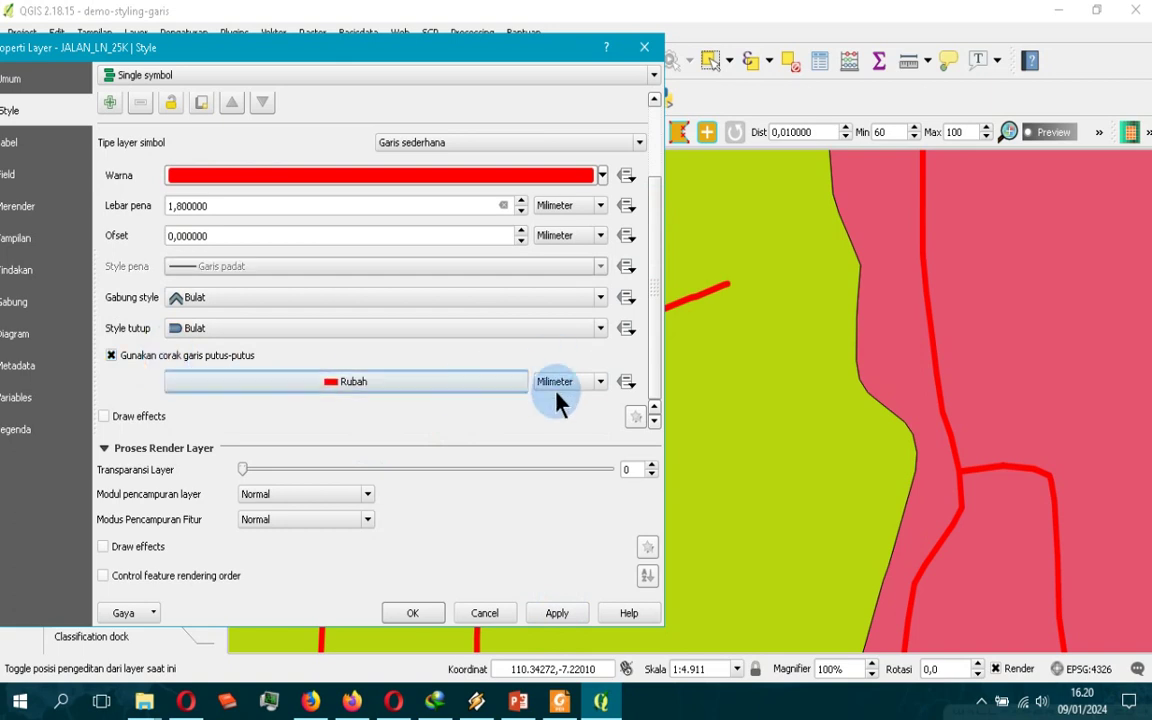
left_click(468, 389)
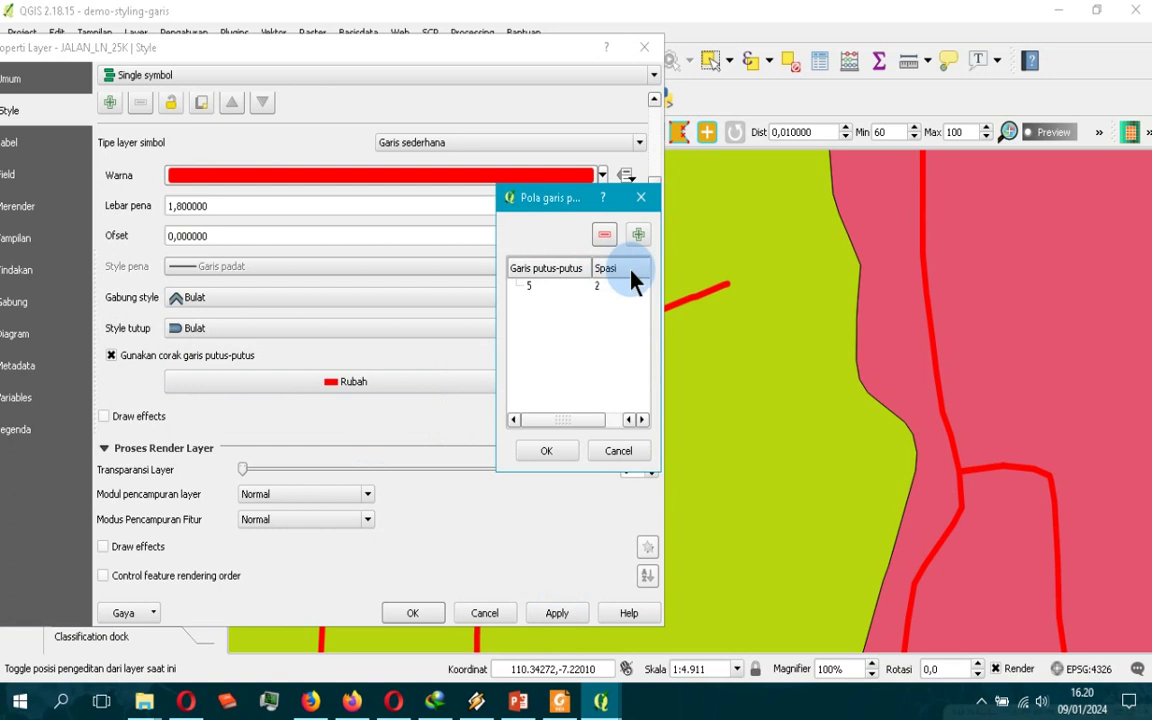
left_click(541, 291)
left_click(576, 286)
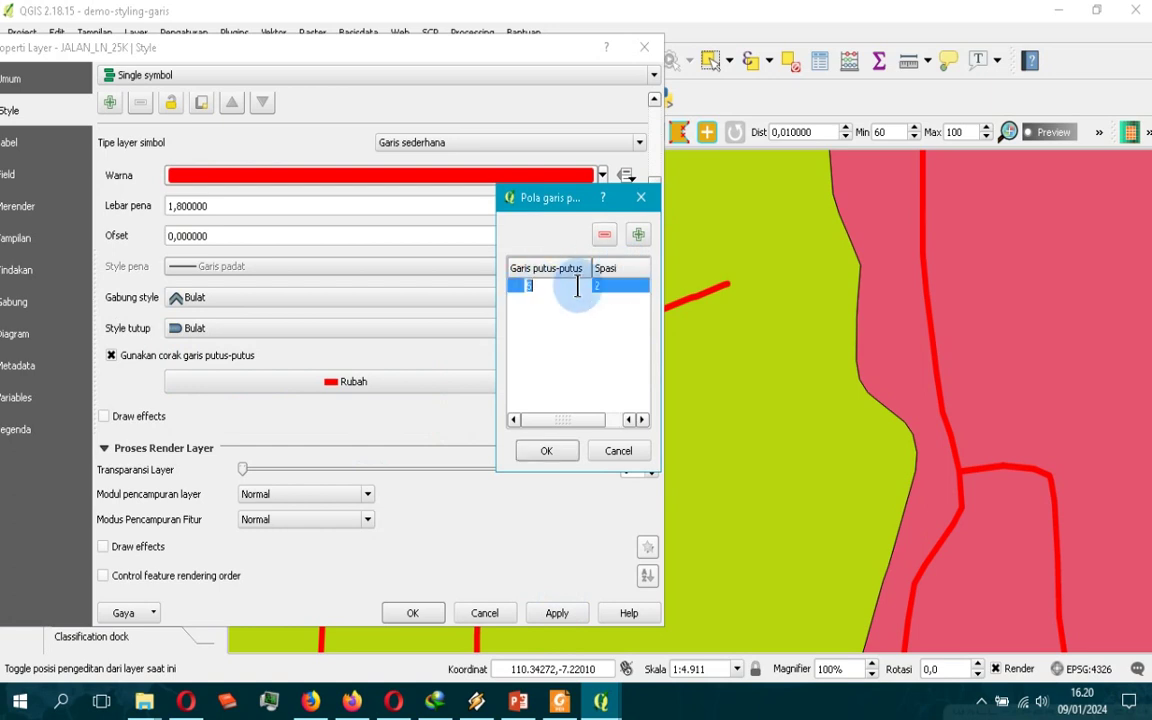
type("1")
left_click(548, 452)
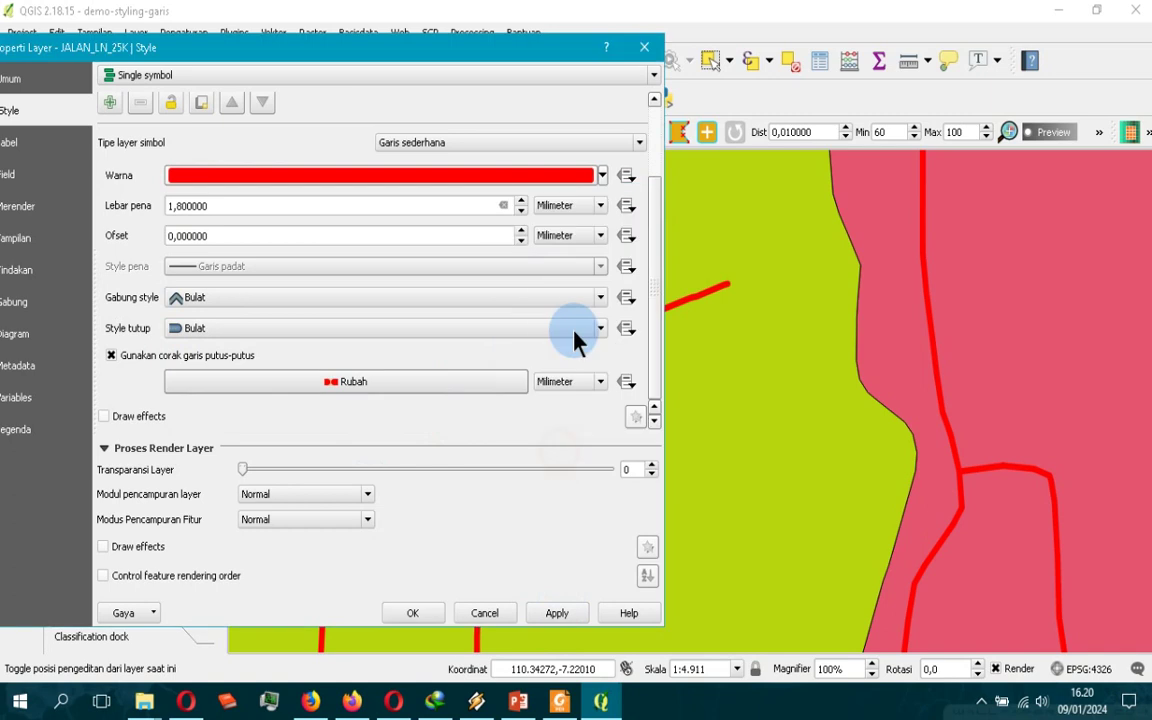
left_click(558, 614)
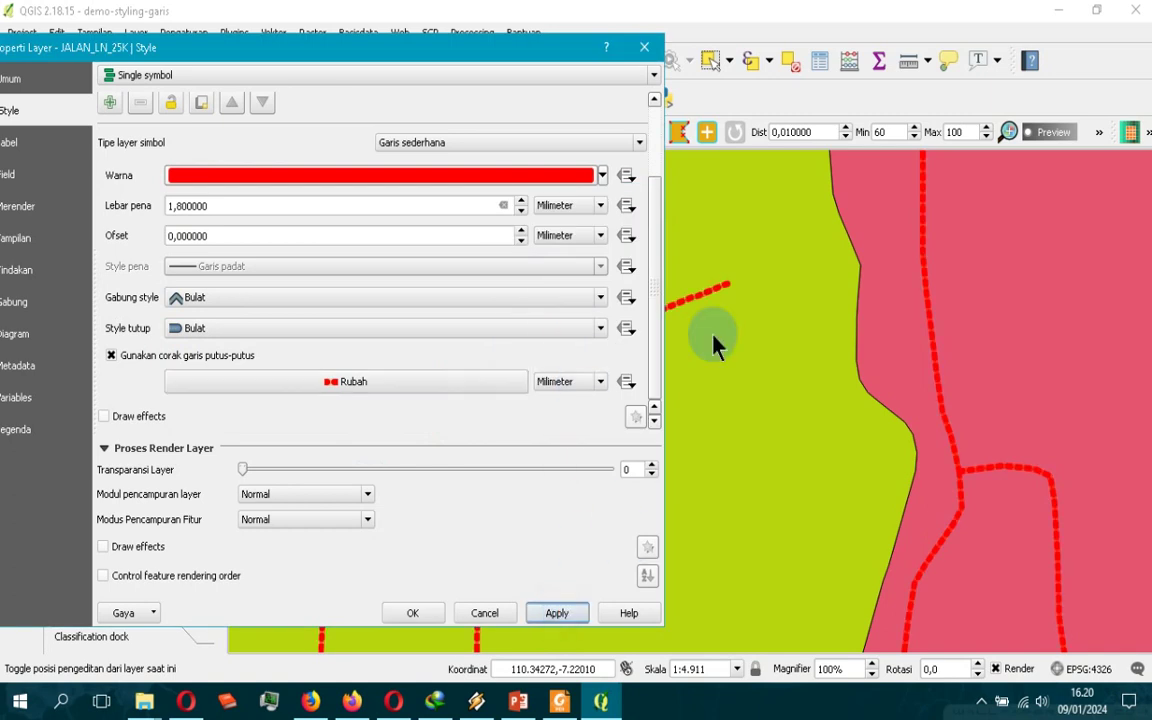
Set the dash pattern's spacing to 6, accept the layer properties, and inspect the dotted roads at smaller scales
left_click(402, 390)
double_click(604, 286)
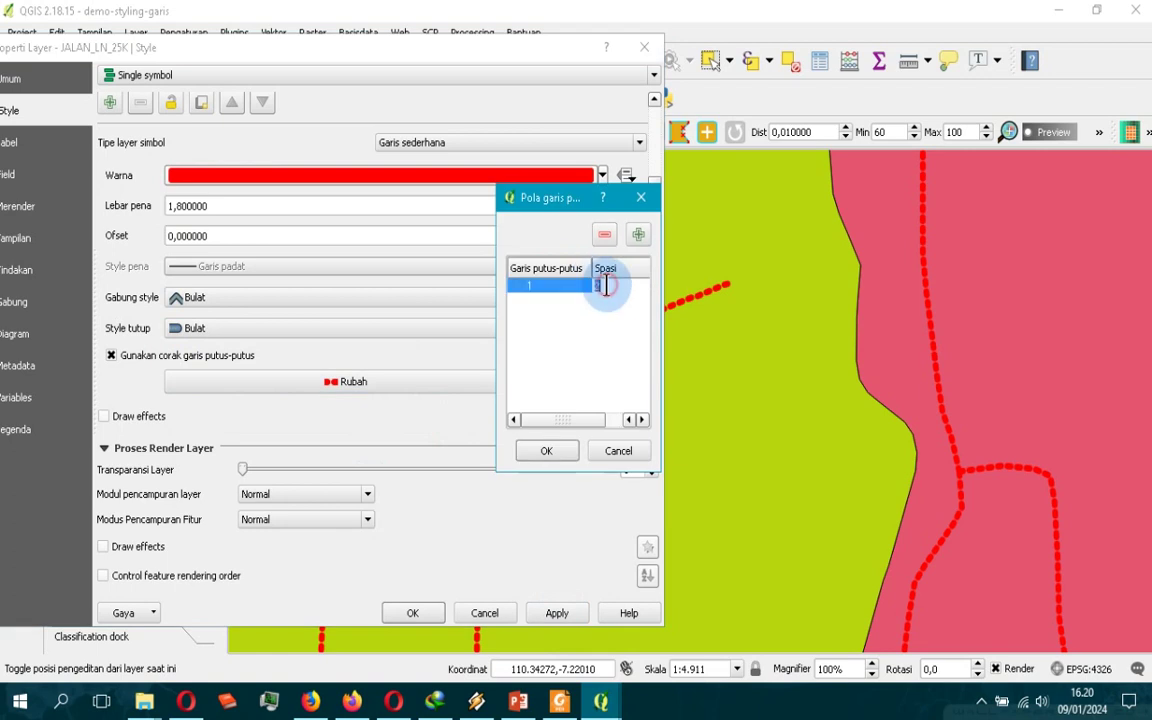
type("6")
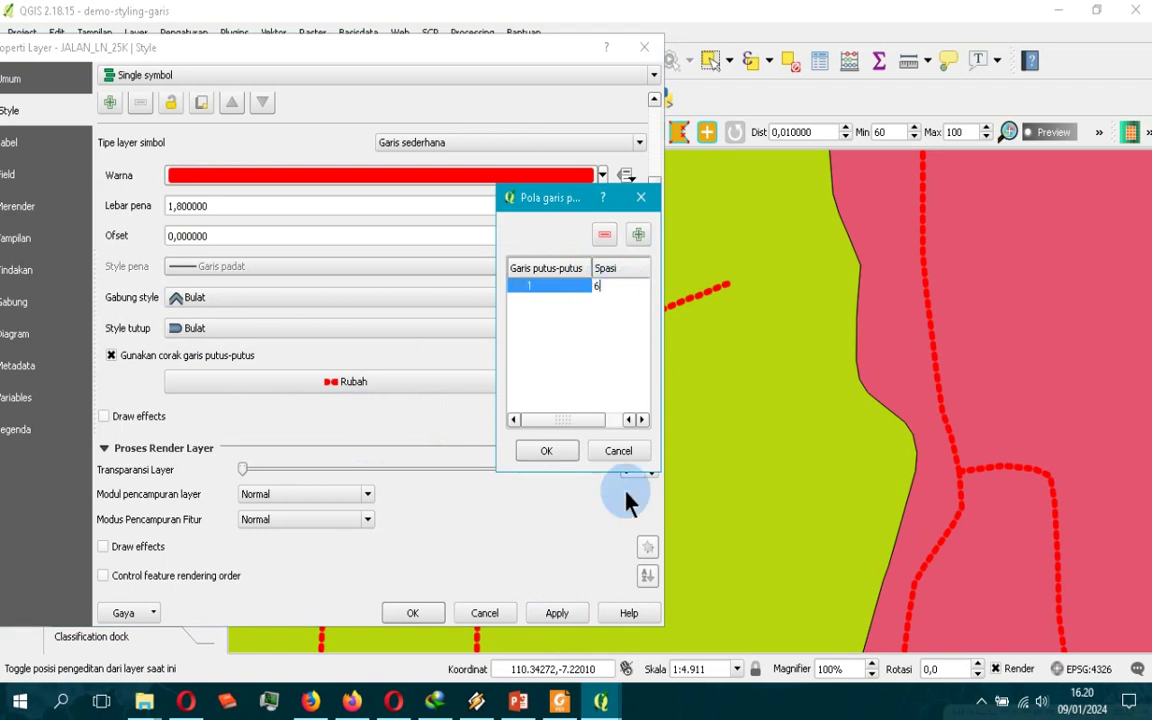
left_click(550, 451)
left_click(575, 613)
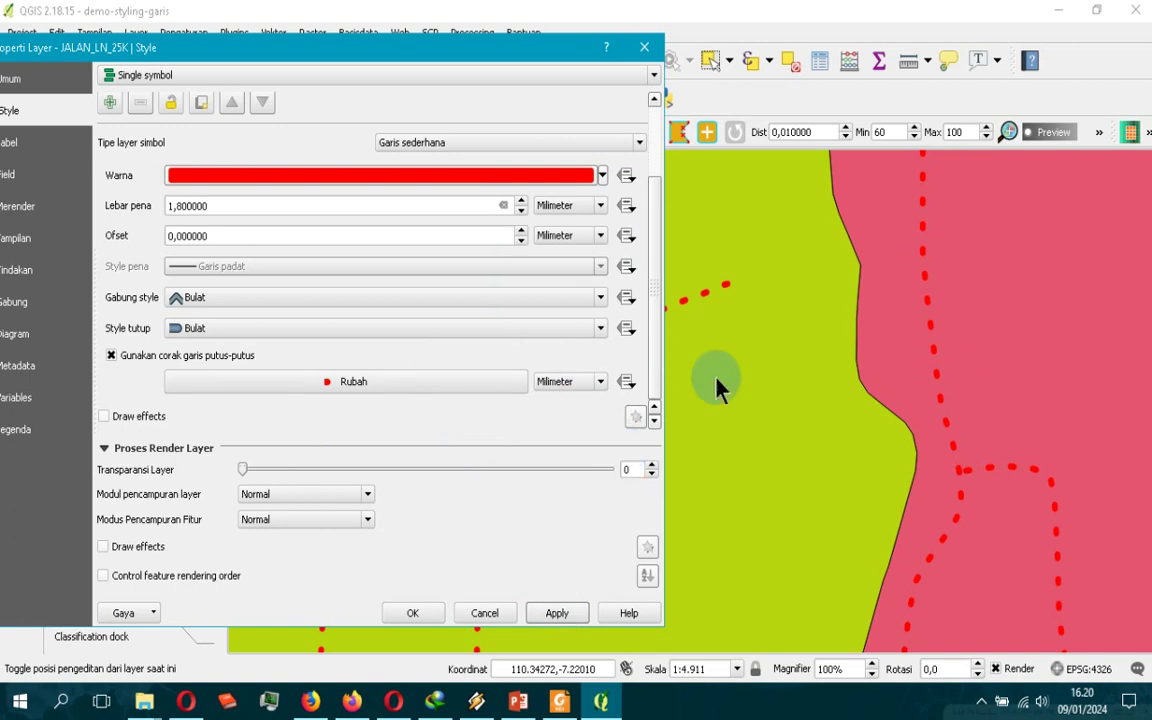
left_click(425, 612)
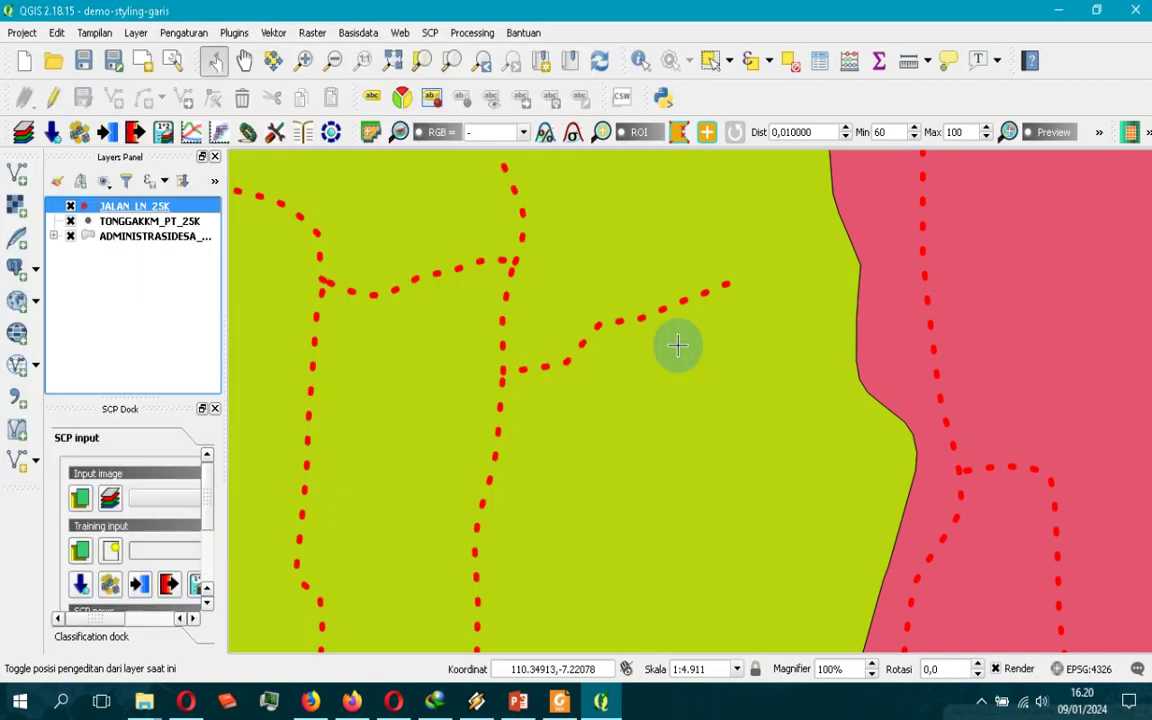
scroll(677, 345, "down", 5)
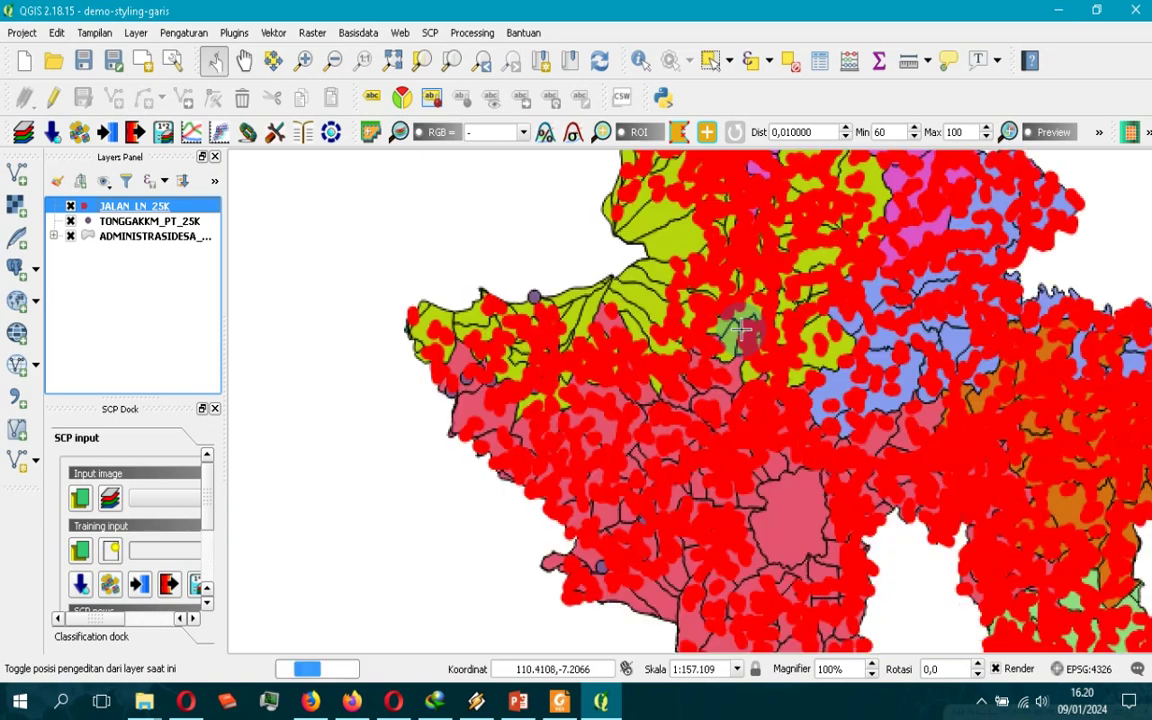
scroll(740, 328, "up", 1)
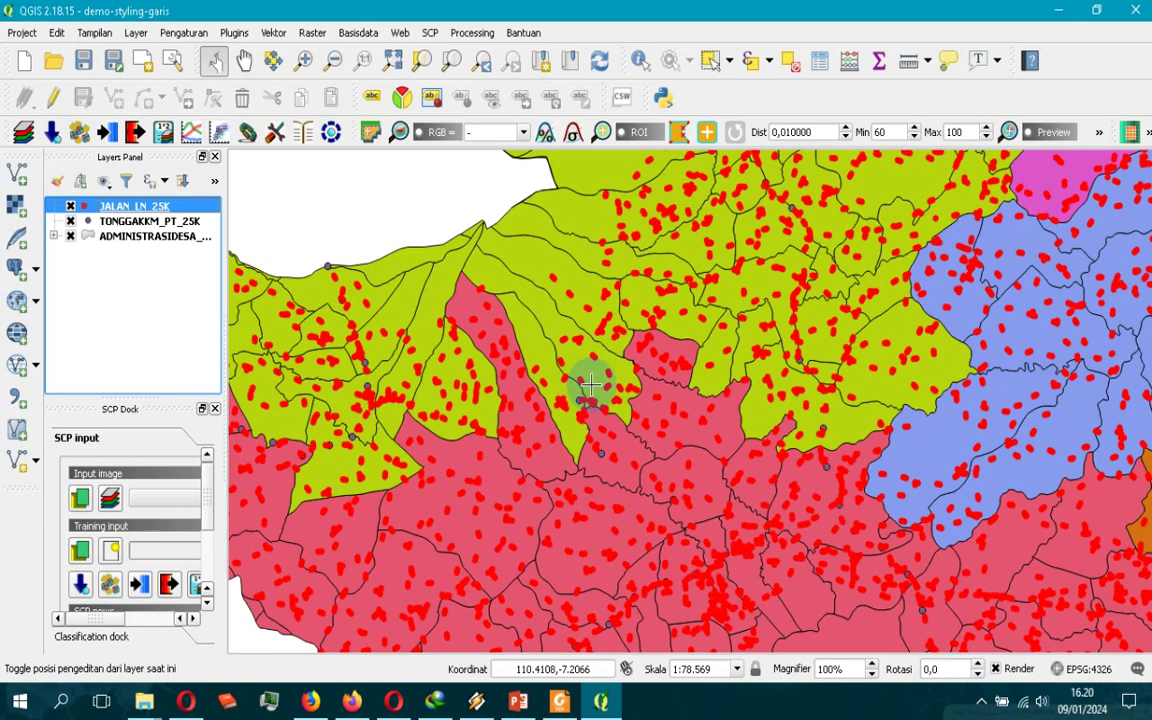
Check the Garis sederhana slide in Foxit Reader, return to QGIS, and set the JALAN_LN_25K simple-line pen width to 1.4 mm
left_click(560, 702)
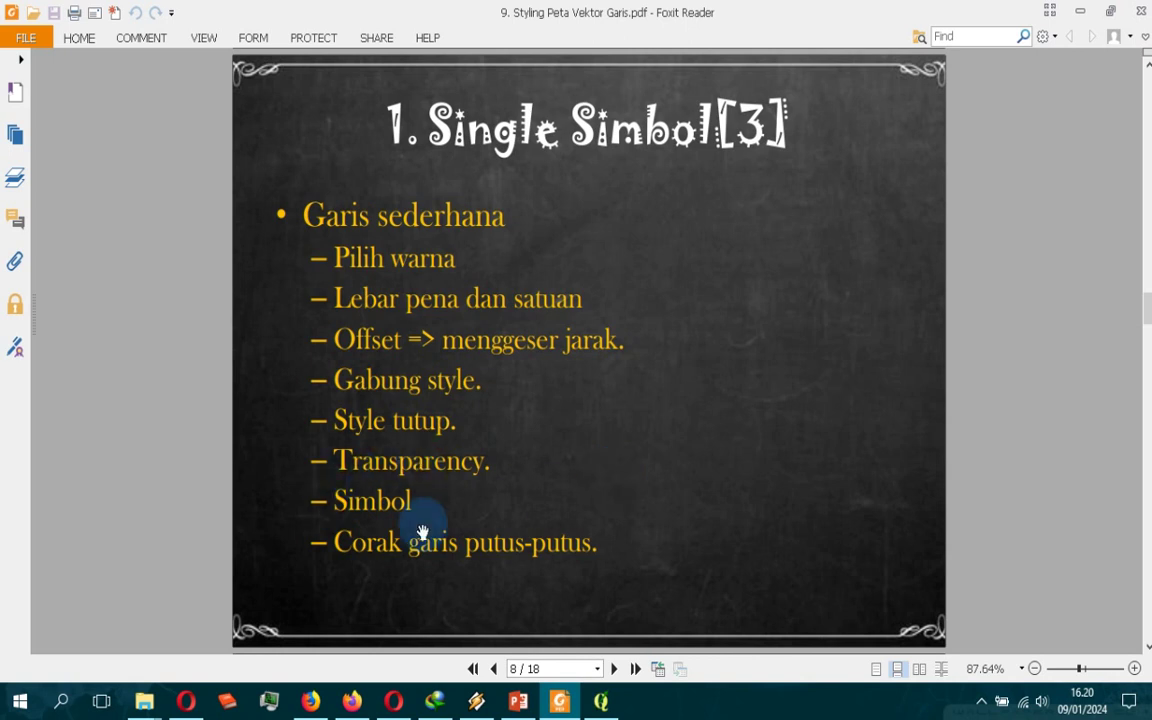
left_click(604, 700)
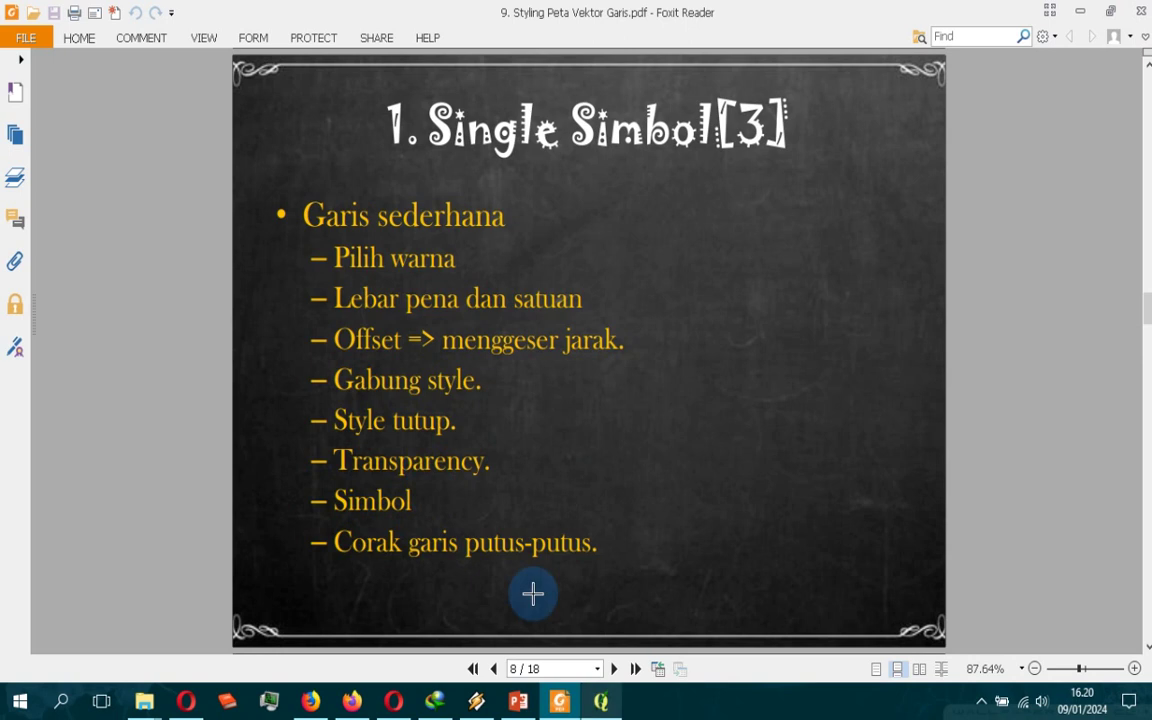
left_click(126, 203)
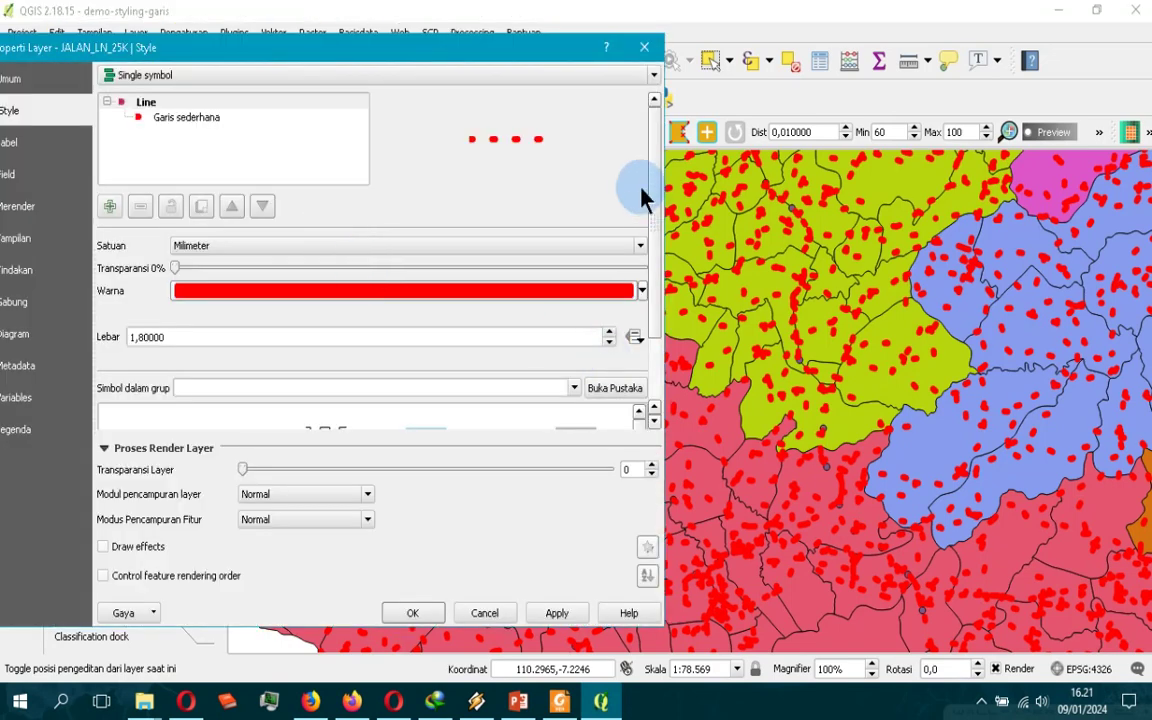
left_click(150, 117)
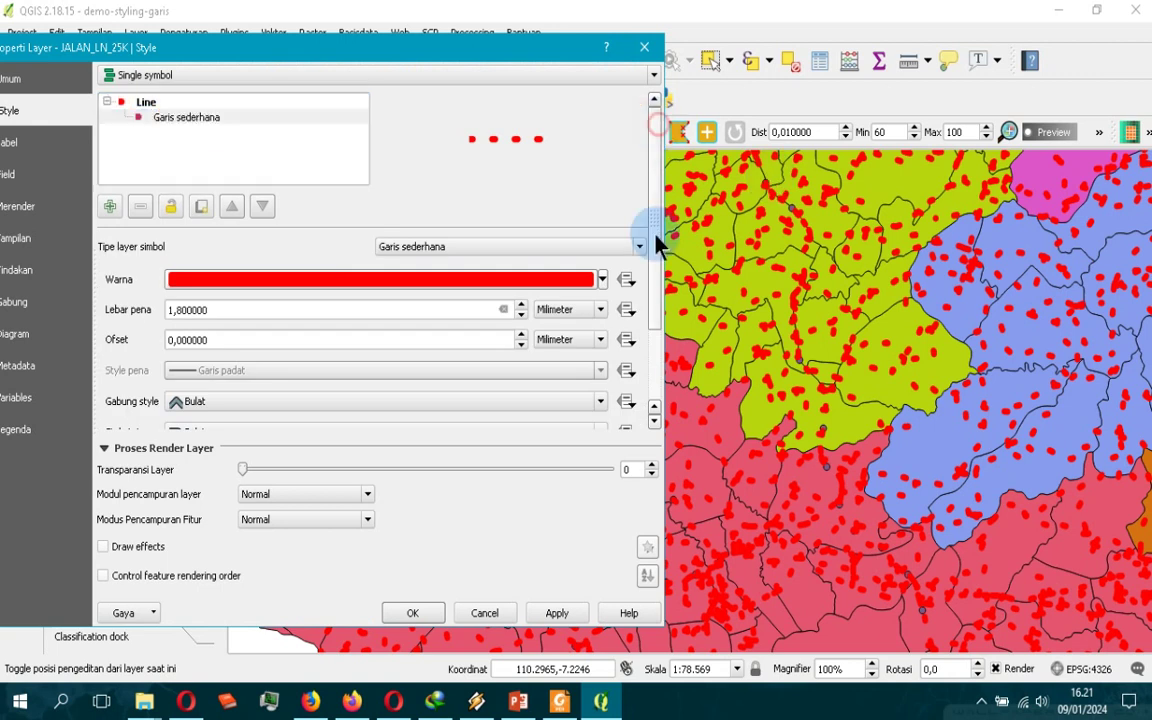
scroll(658, 270, "down", 2)
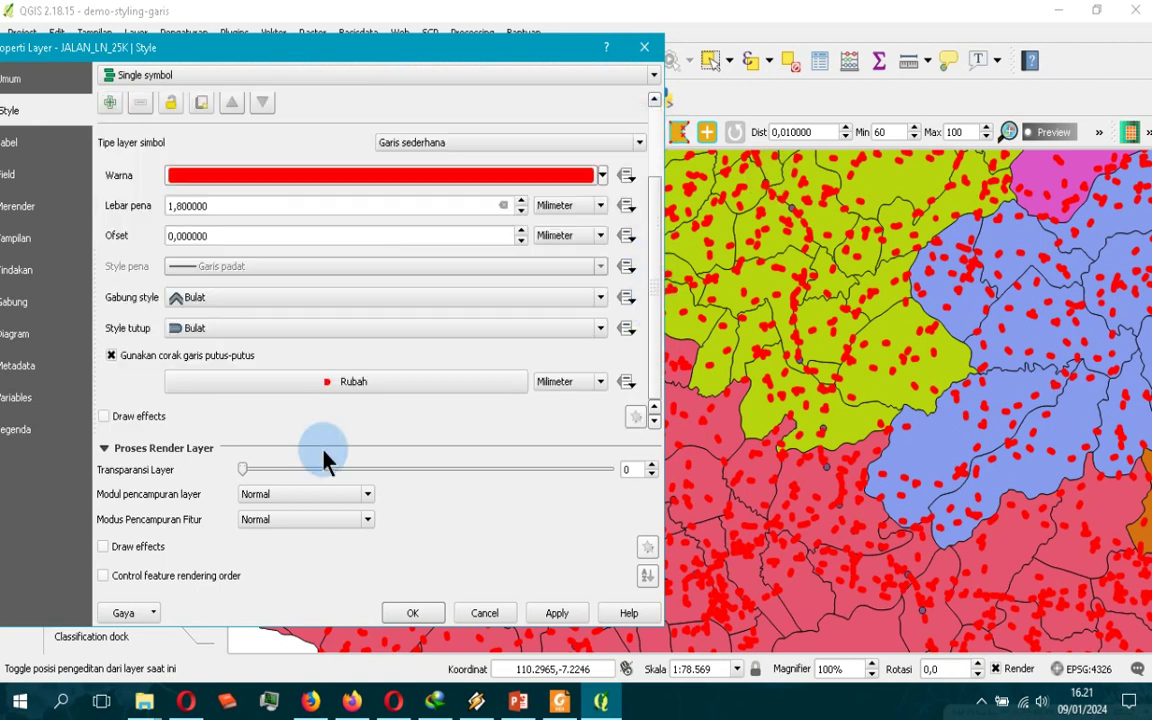
scroll(206, 250, "up", 1)
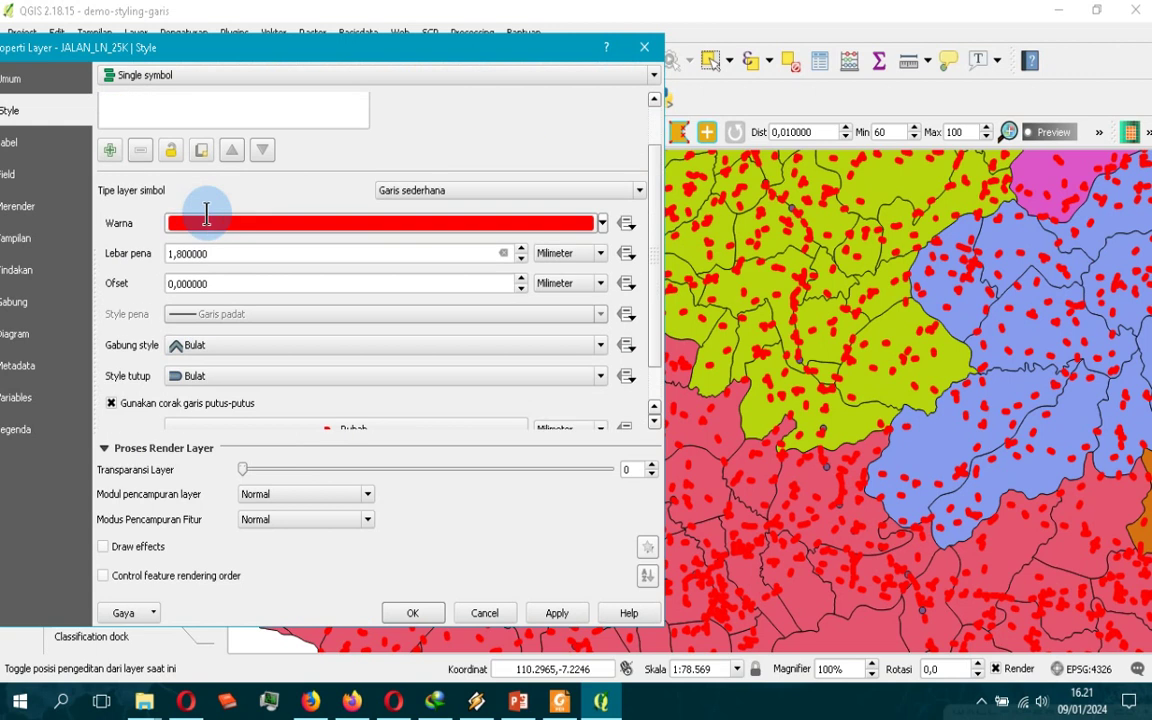
scroll(200, 210, "down", 3)
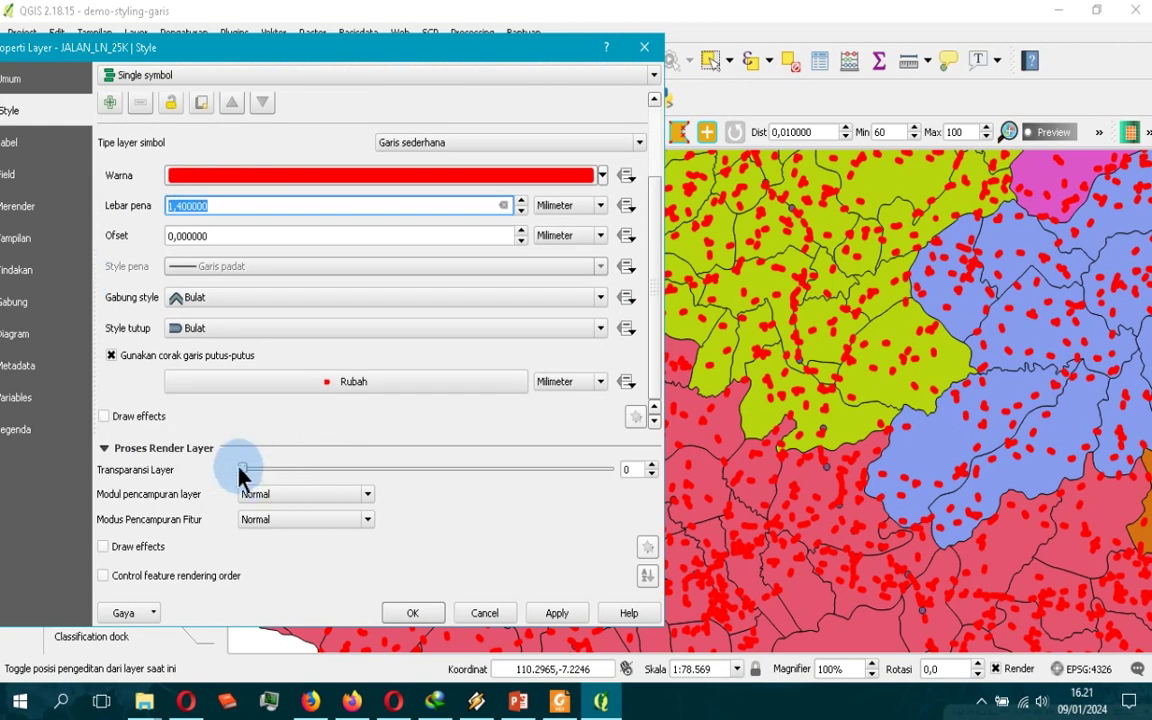
Try a layer transparency of 40 on the roads and reset it to 0, applying each value
left_click_drag(241, 467, 388, 476)
left_click(557, 612)
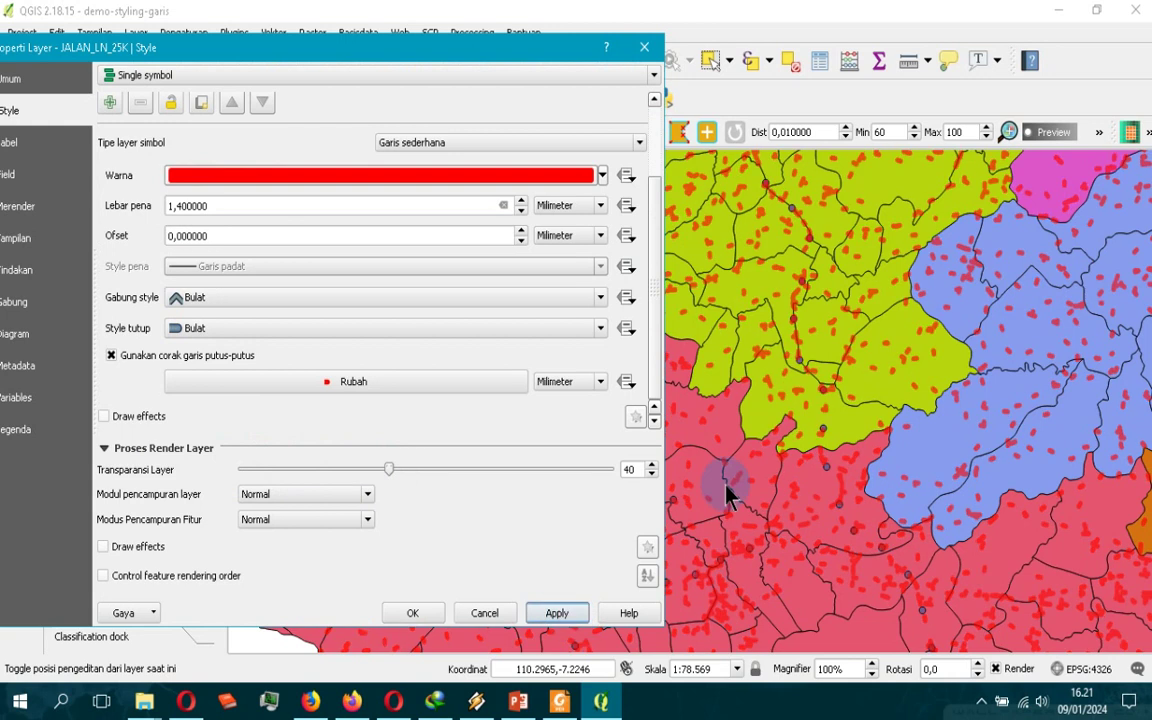
left_click_drag(392, 475, 195, 478)
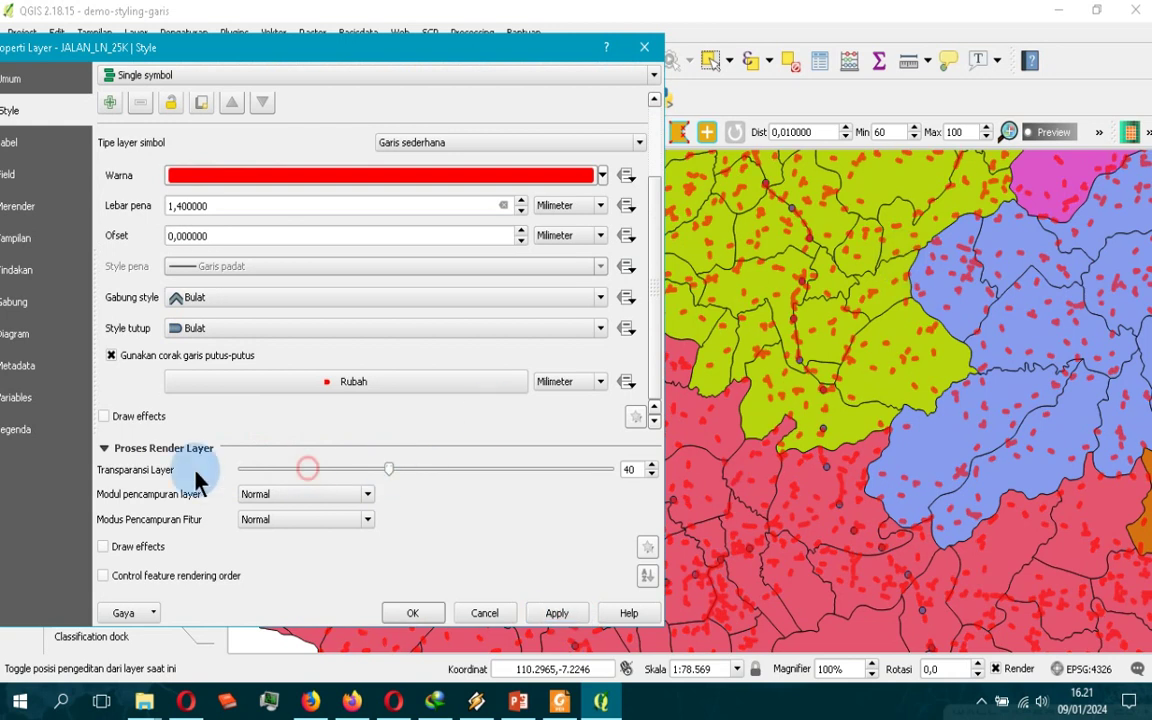
left_click(560, 614)
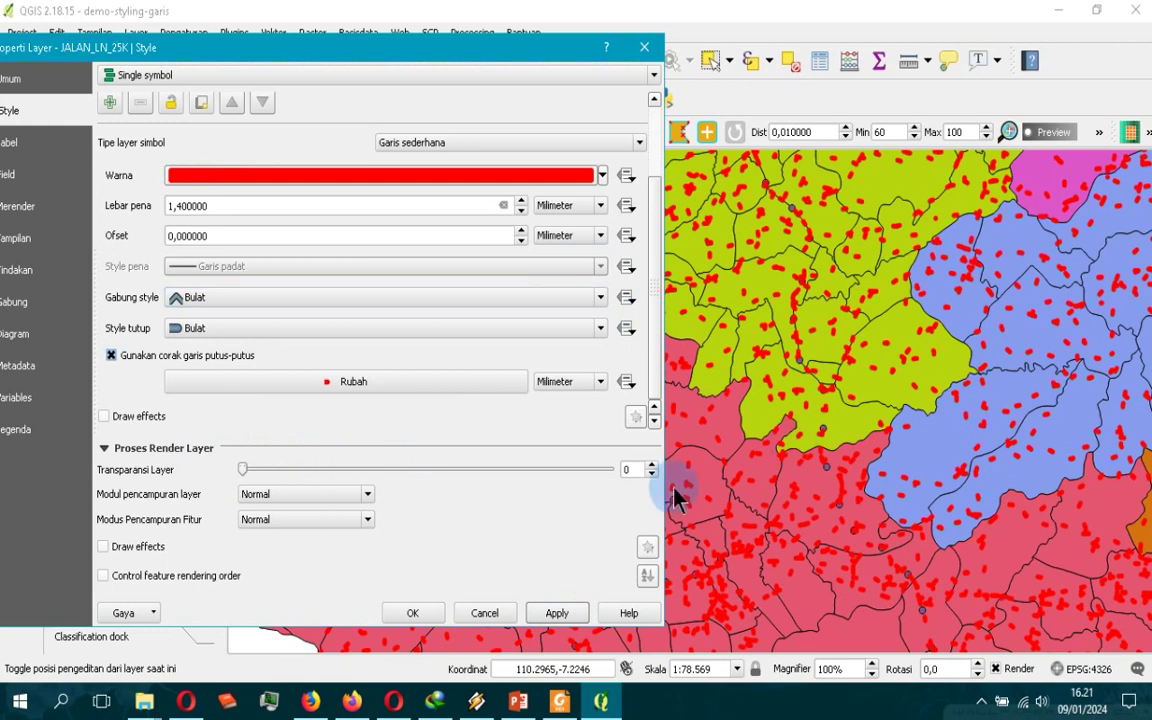
Consult the slides again and review the Garis sederhana settings of the road symbol
left_click(563, 703)
left_click(601, 703)
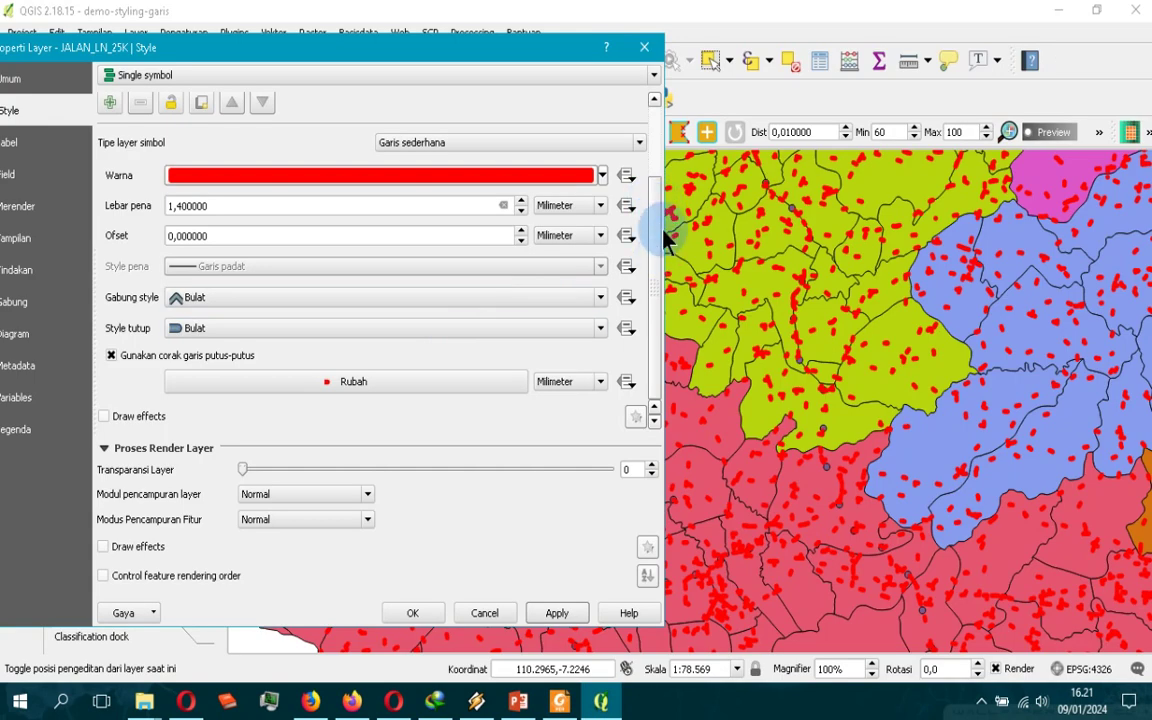
scroll(652, 170, "up", 3)
scroll(655, 175, "down", 5)
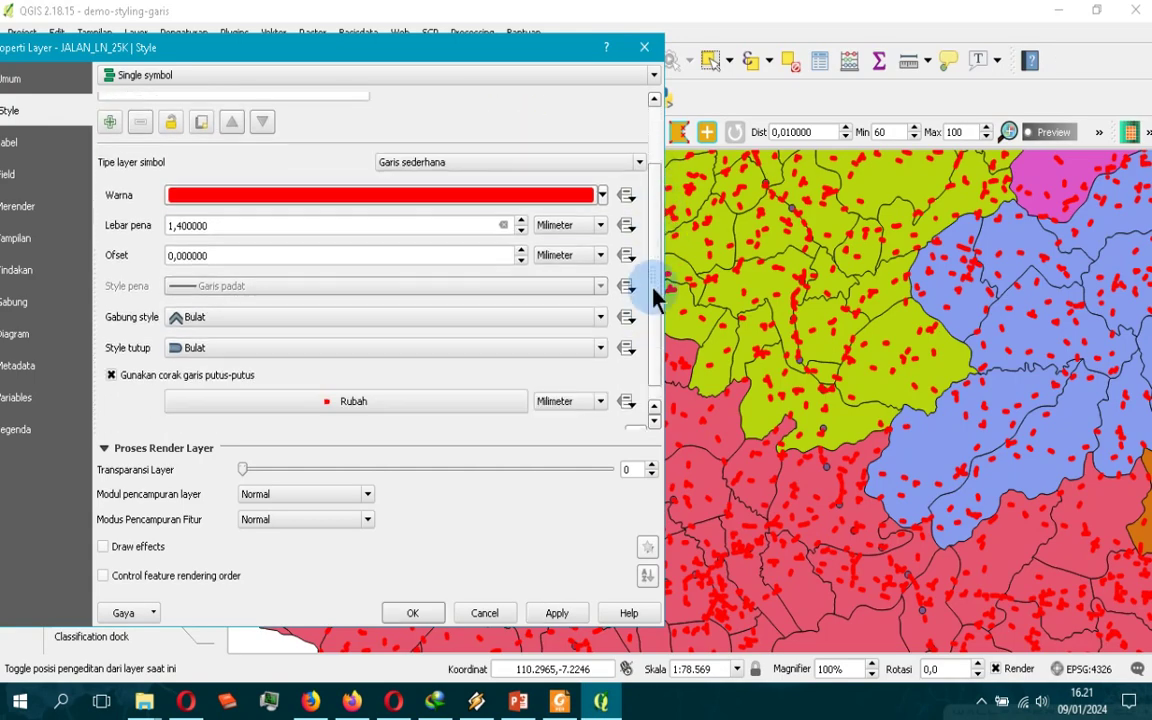
scroll(658, 160, "up", 6)
left_click(240, 125)
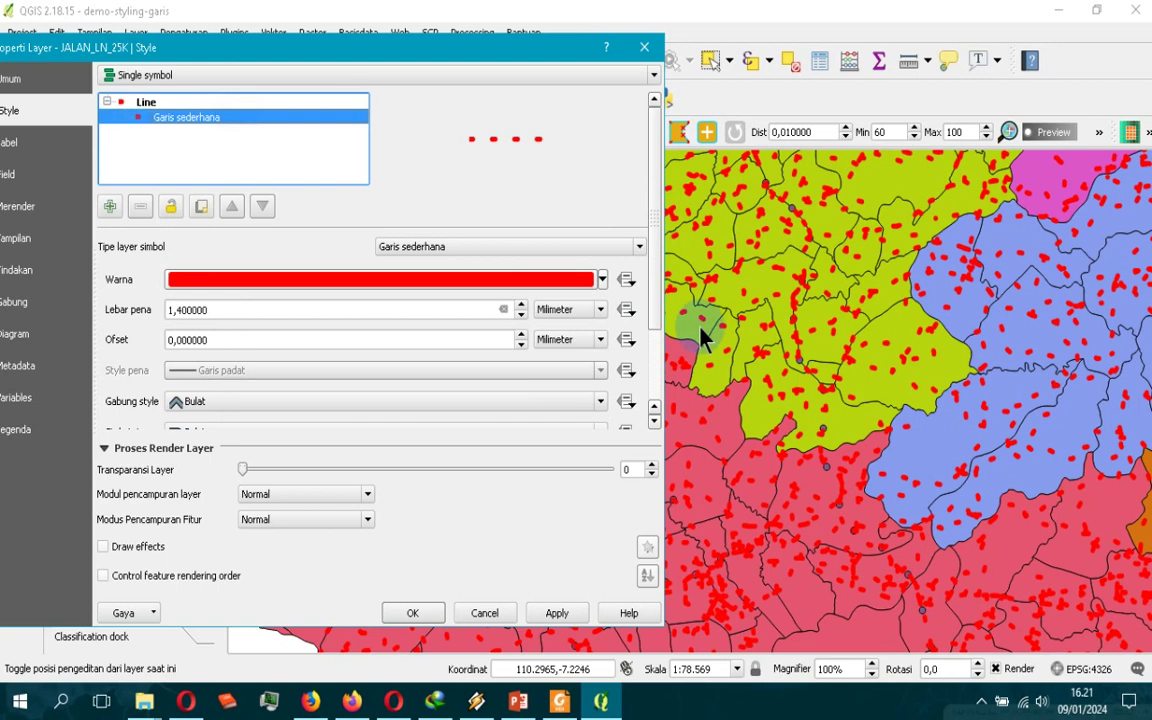
left_click_drag(652, 200, 662, 305)
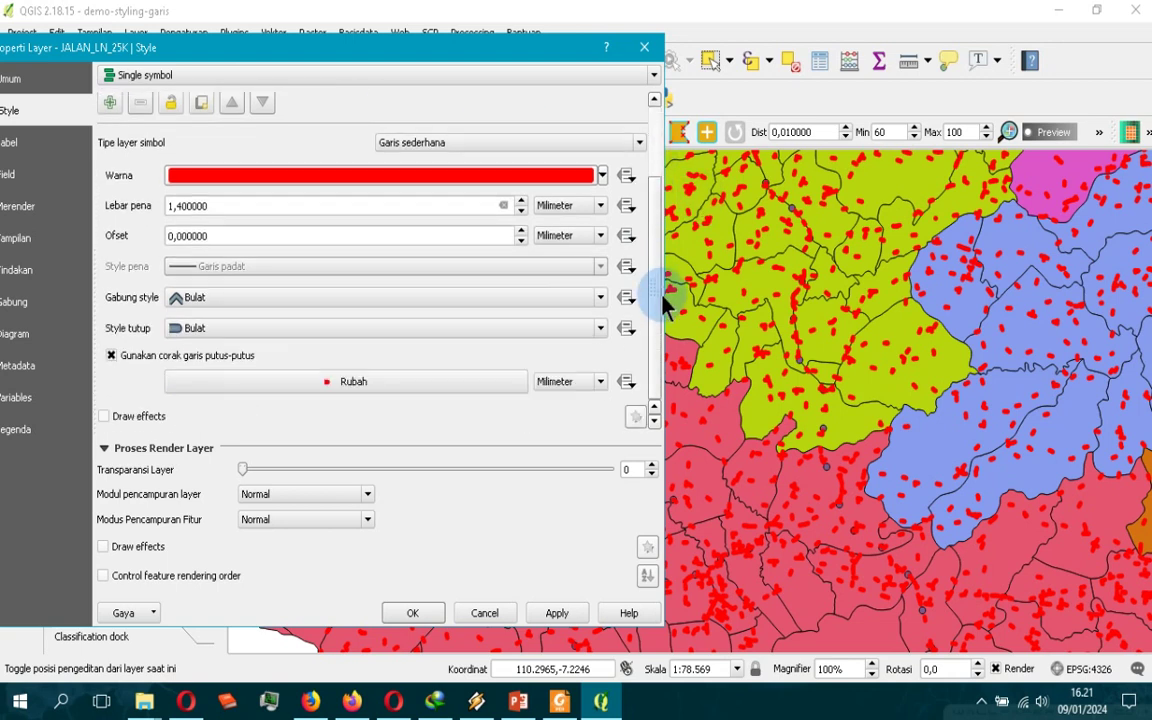
scroll(663, 93, "up", 5)
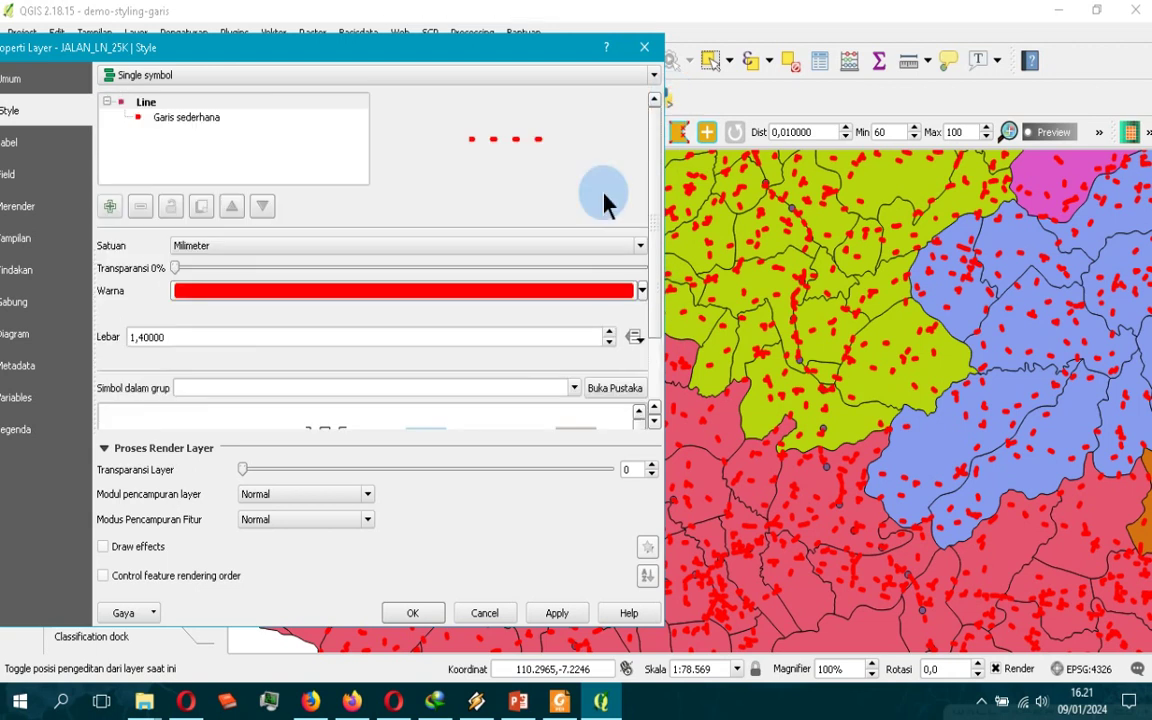
Assign the Ditch preset symbol to the whole road Line symbol and apply it
left_click(159, 103)
left_click(180, 122)
left_click(158, 103)
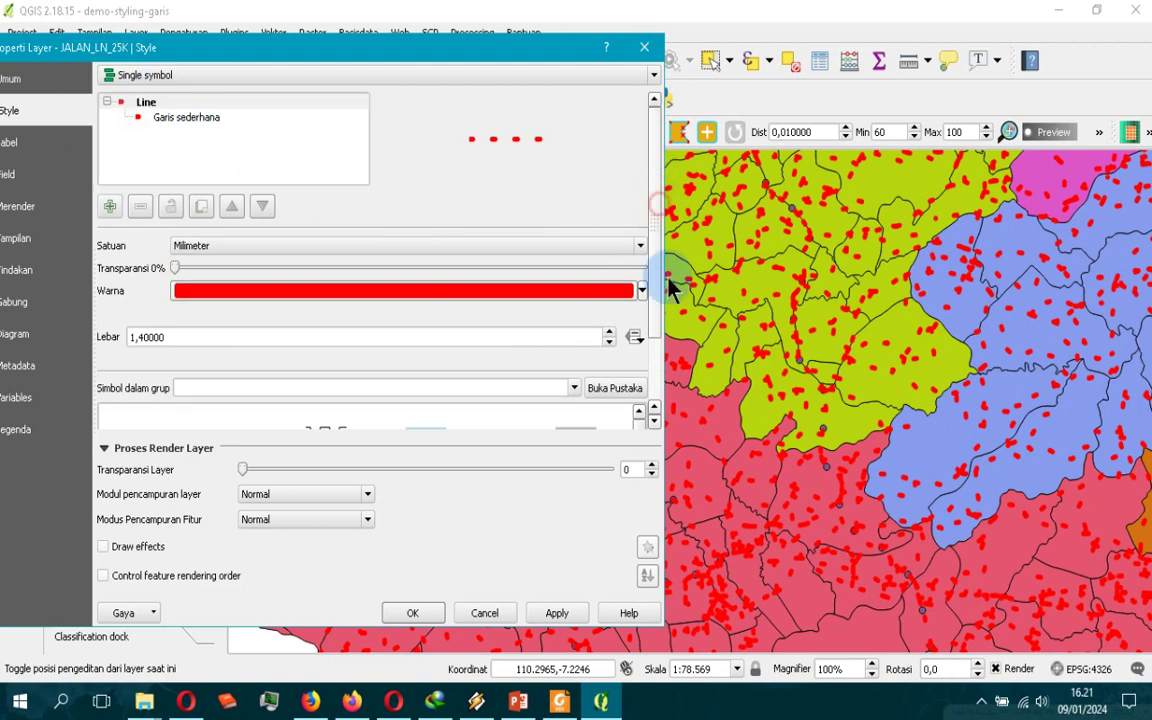
scroll(638, 329, "down", 3)
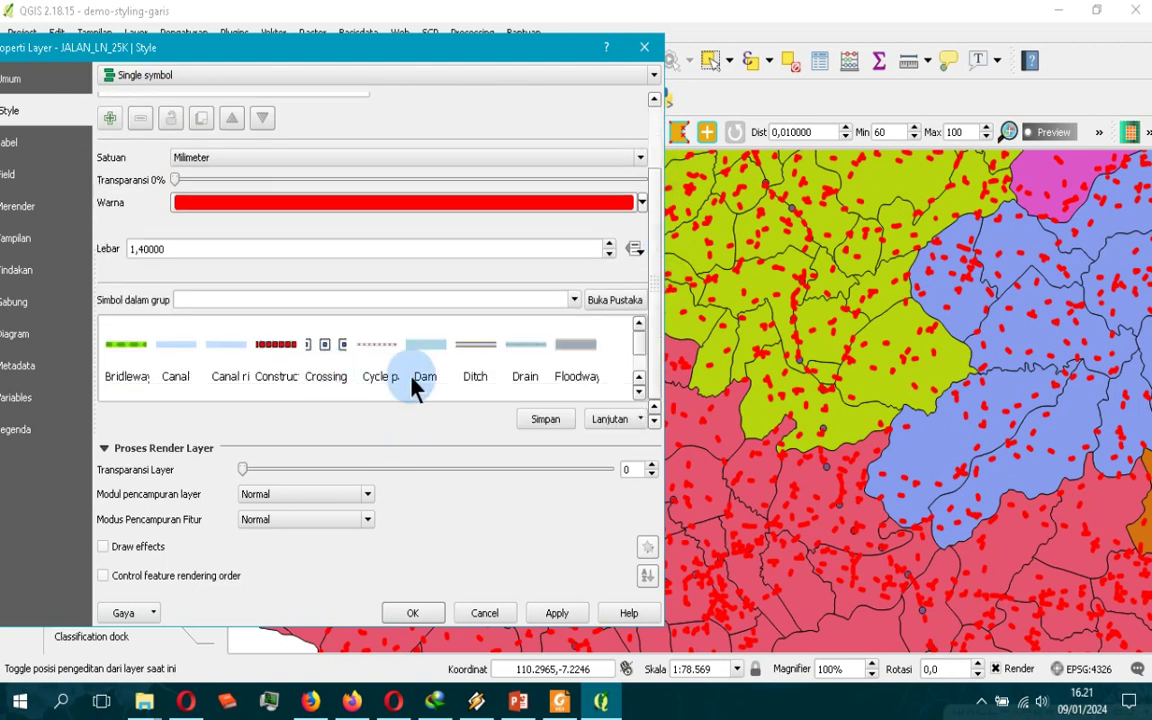
left_click(462, 355)
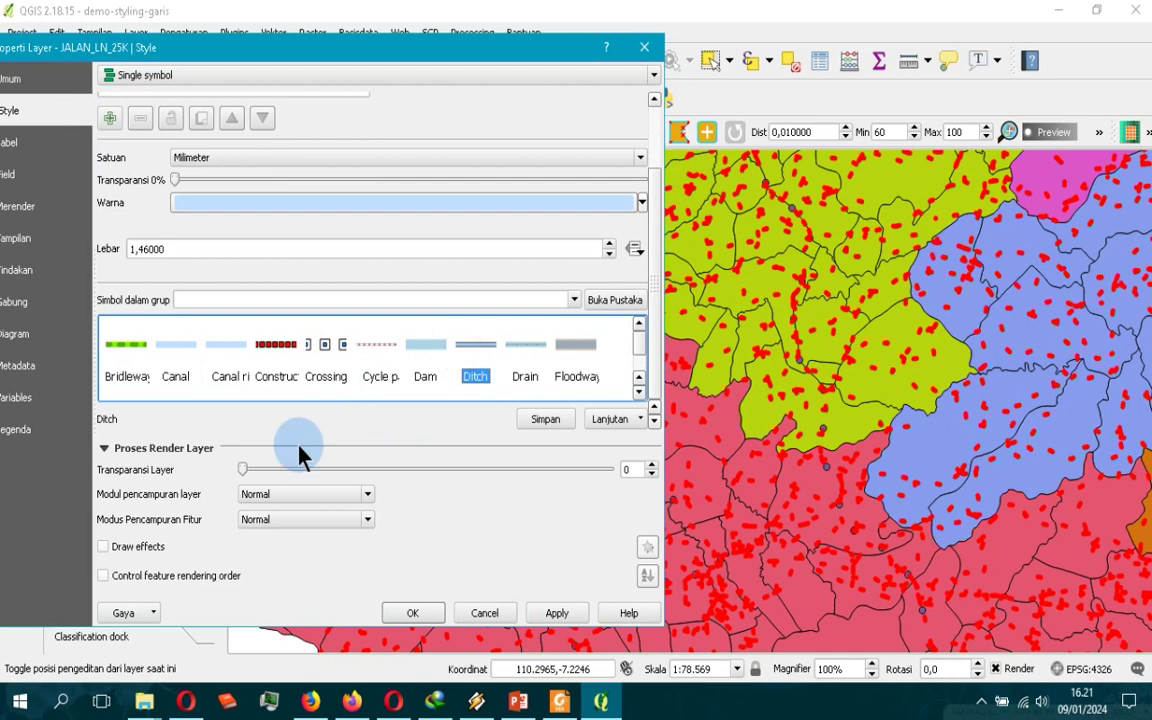
left_click(556, 613)
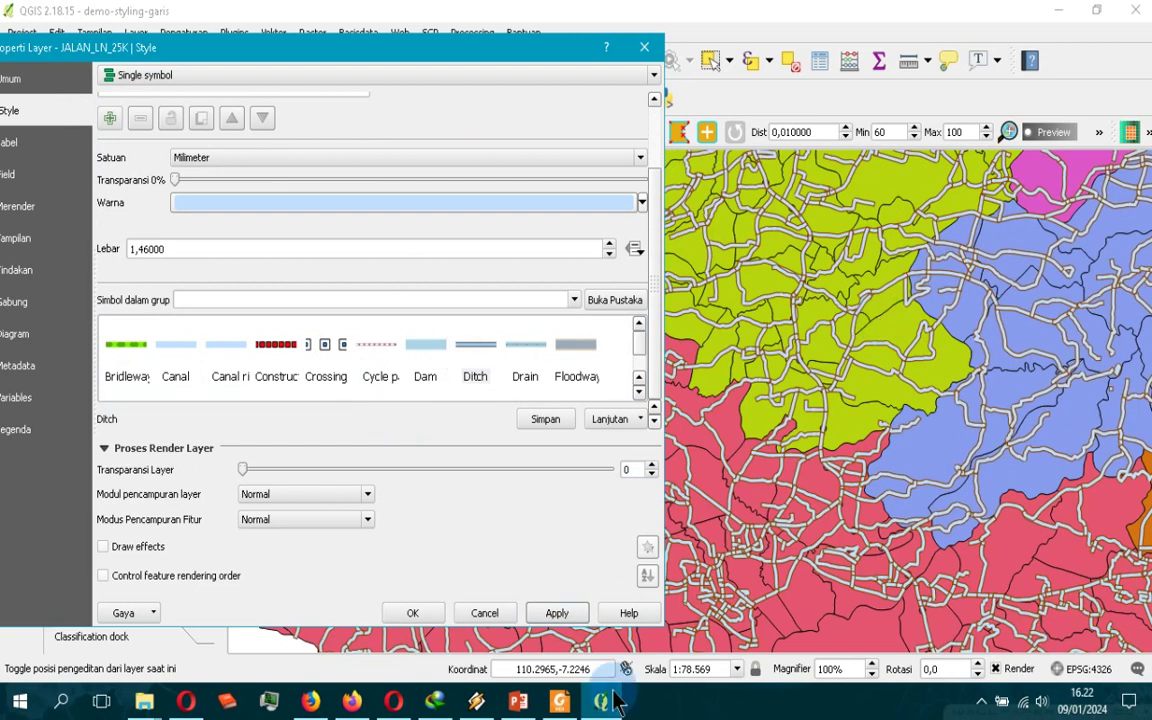
Consult the Penanda garis slide in Foxit Reader, return to QGIS, and apply the Penanda garis type to the roads' upper symbol layer
key("alt+Tab")
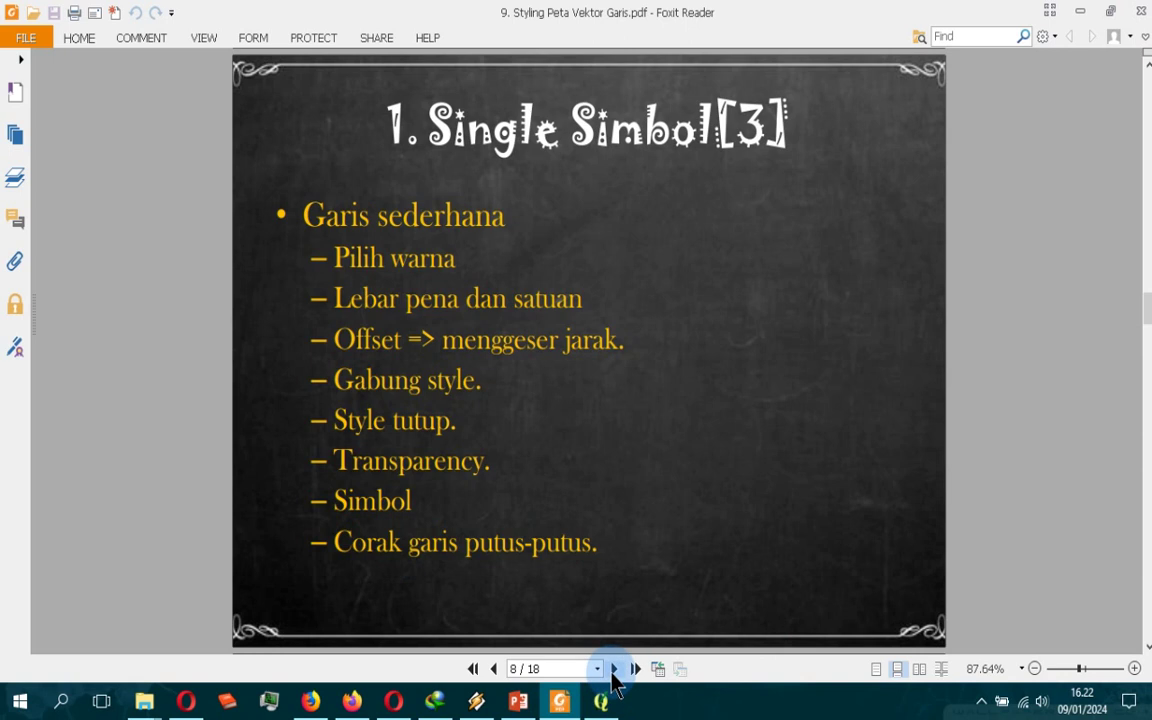
left_click(613, 668)
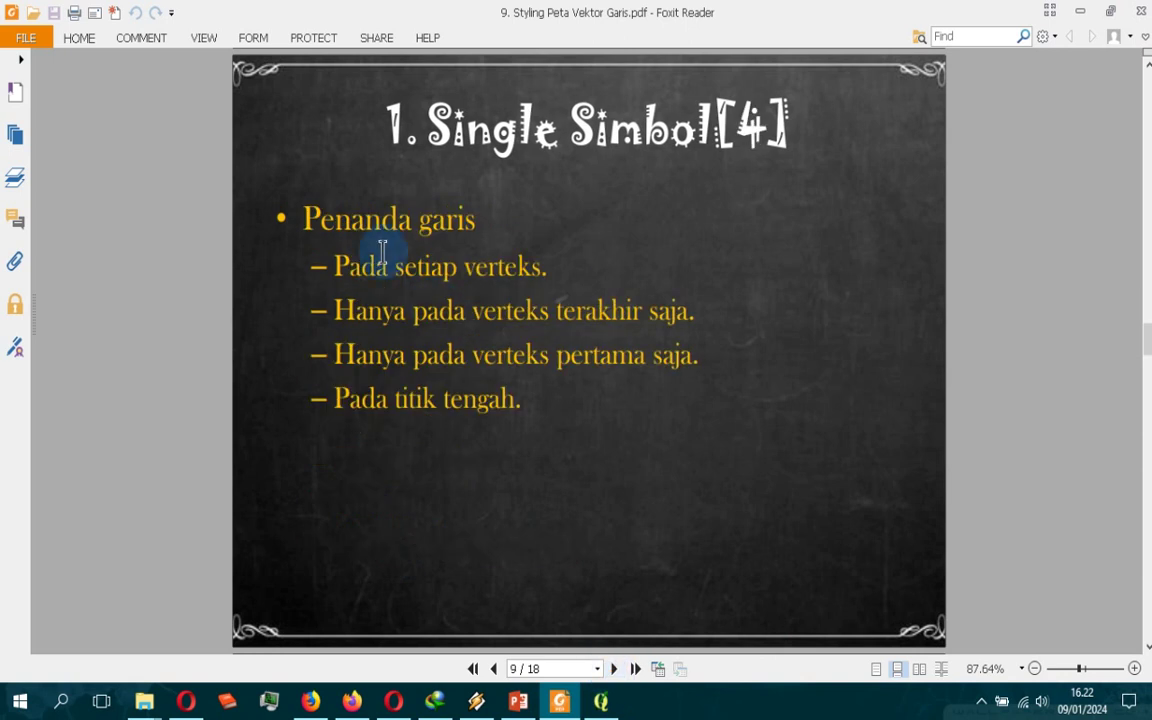
key("alt+Tab")
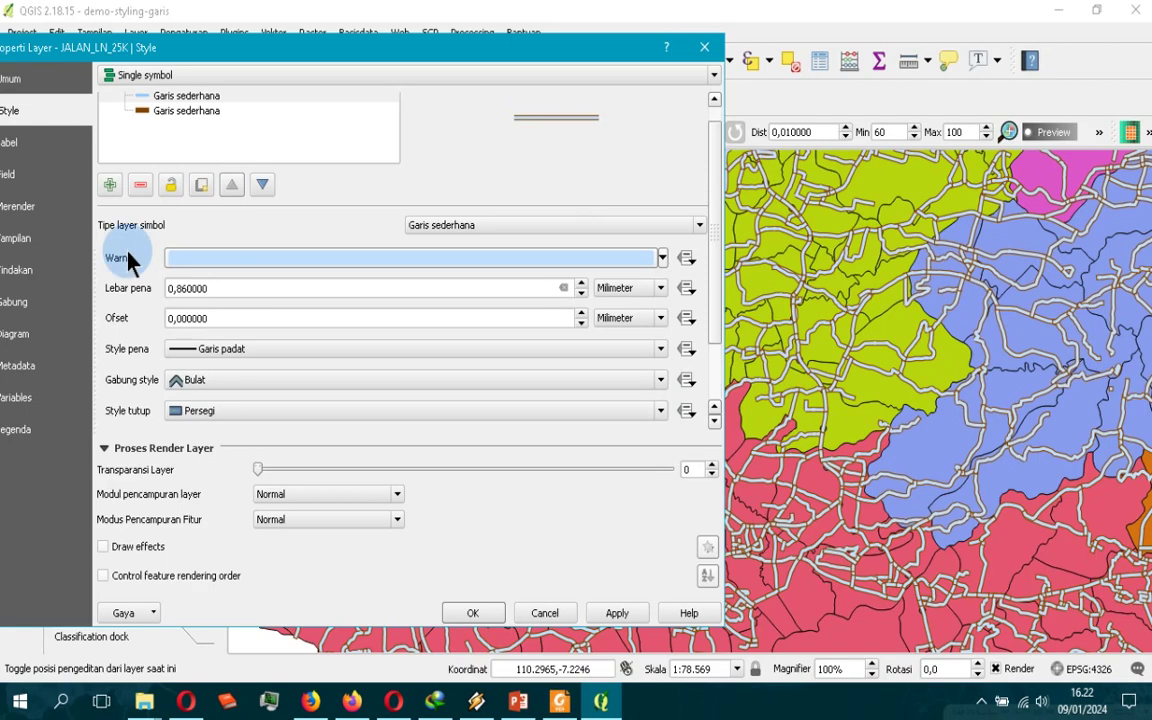
left_click(430, 227)
left_click(440, 267)
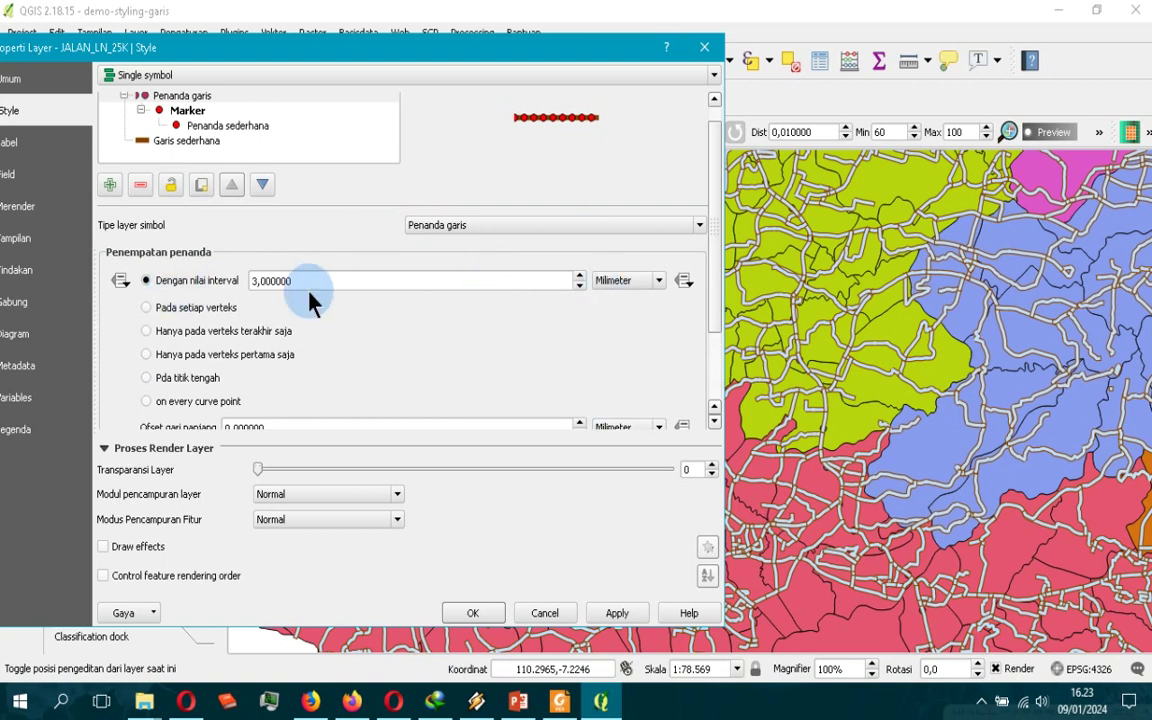
left_click(617, 613)
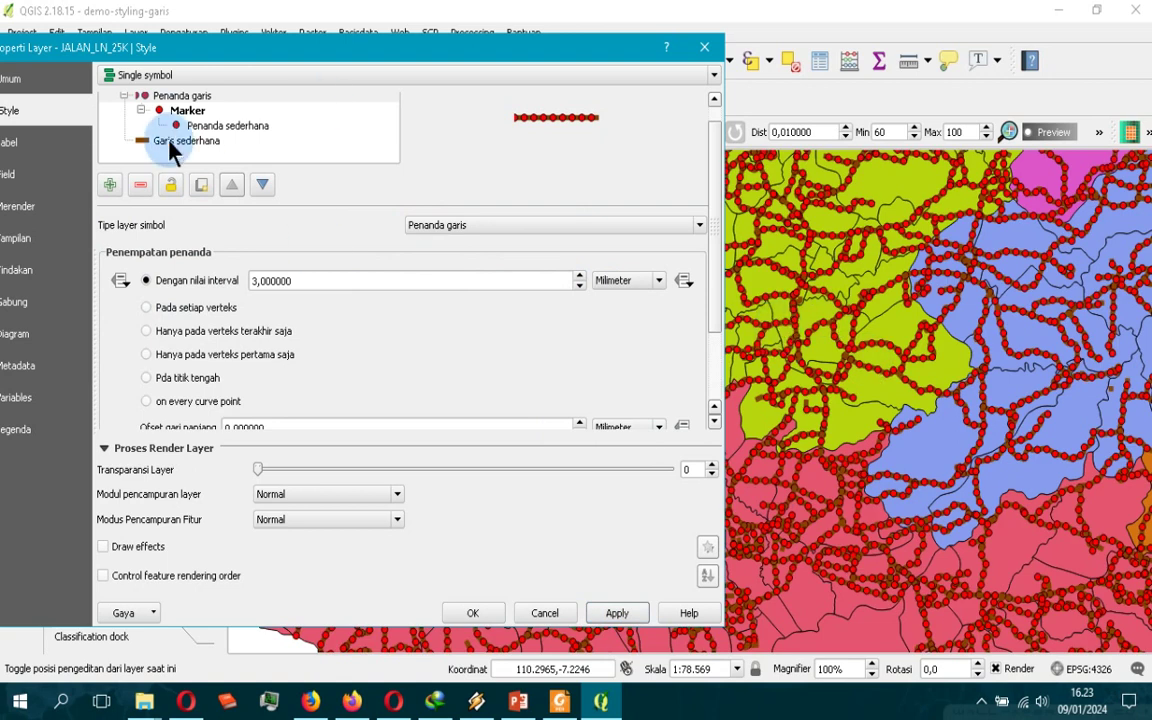
Remove the brown Garis sederhana symbol layer from the road symbol and apply the change
left_click_drag(716, 200, 714, 145)
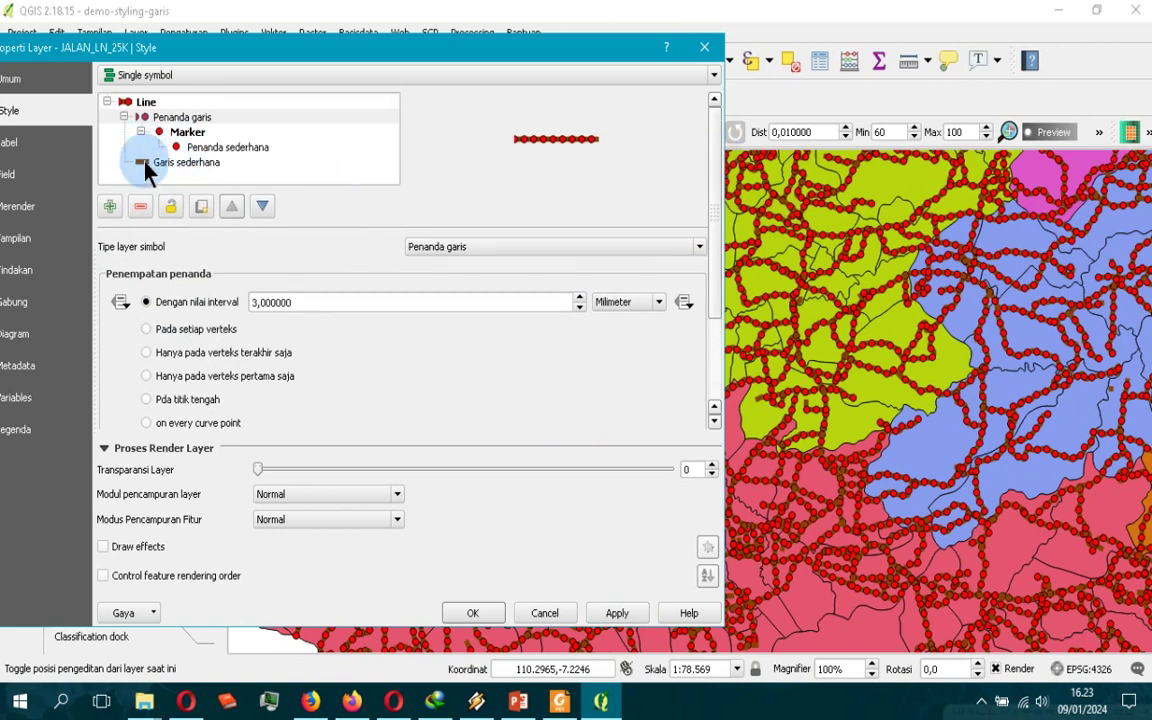
left_click(180, 162)
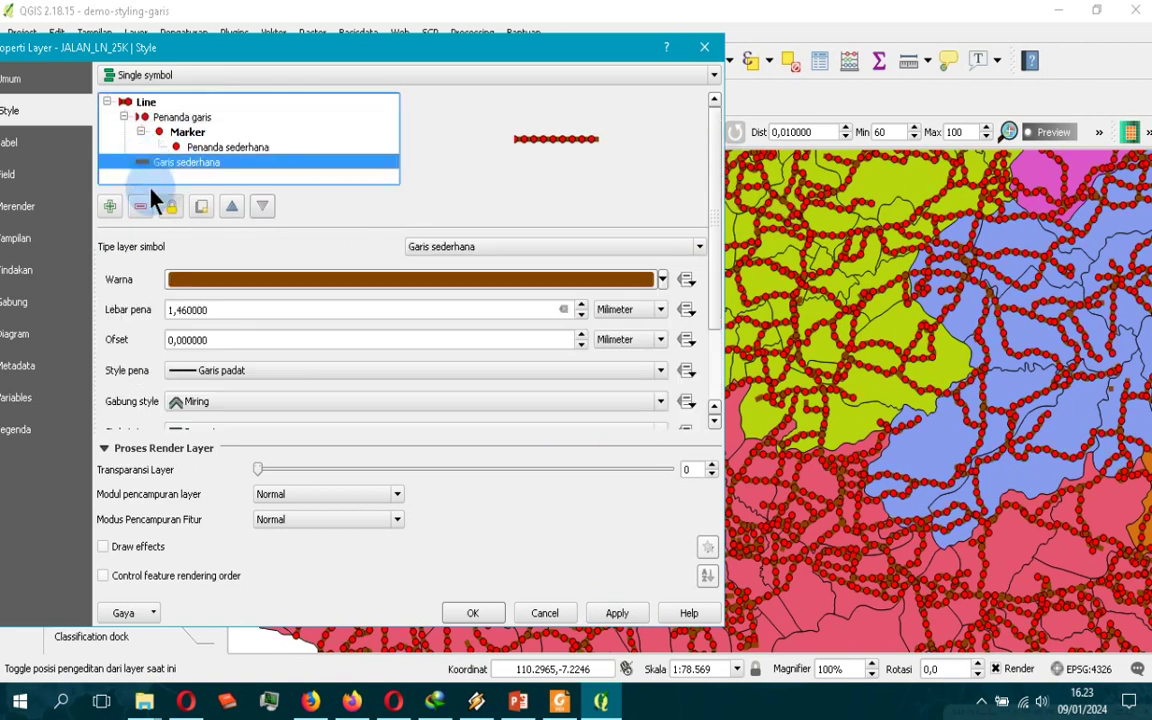
left_click(140, 205)
left_click(612, 613)
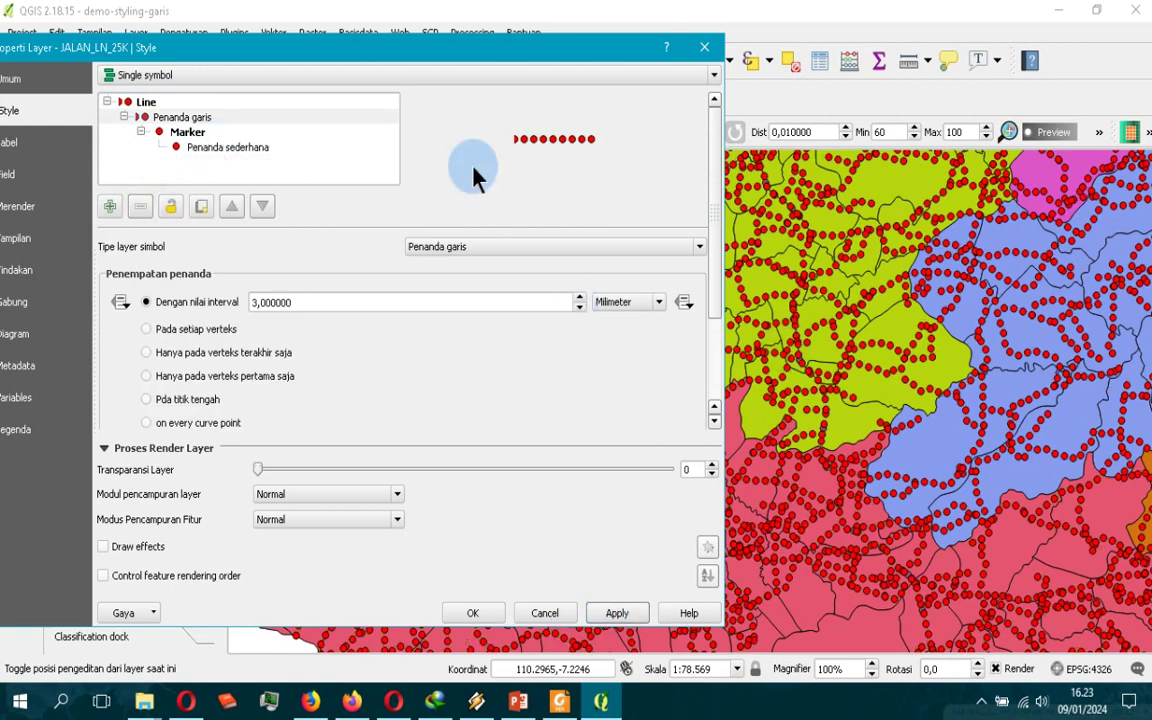
Try the marker placements on every vertex, only the last vertex and only the first vertex, applying each to the roads
left_click(222, 333)
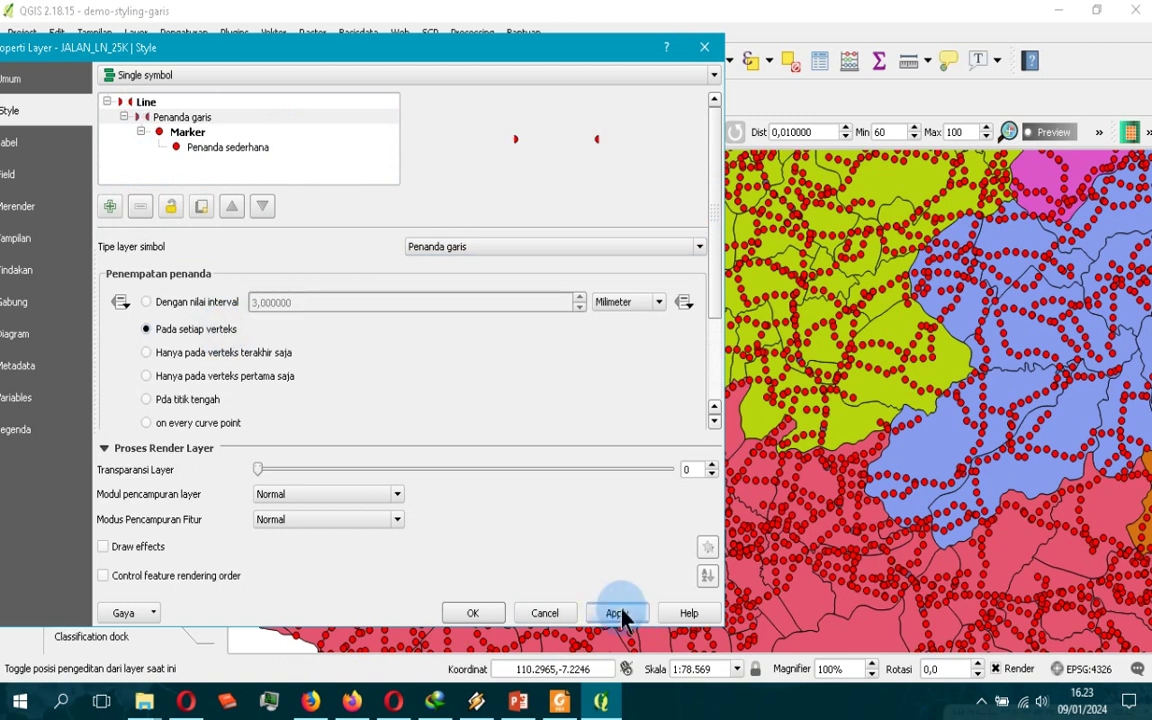
left_click(617, 613)
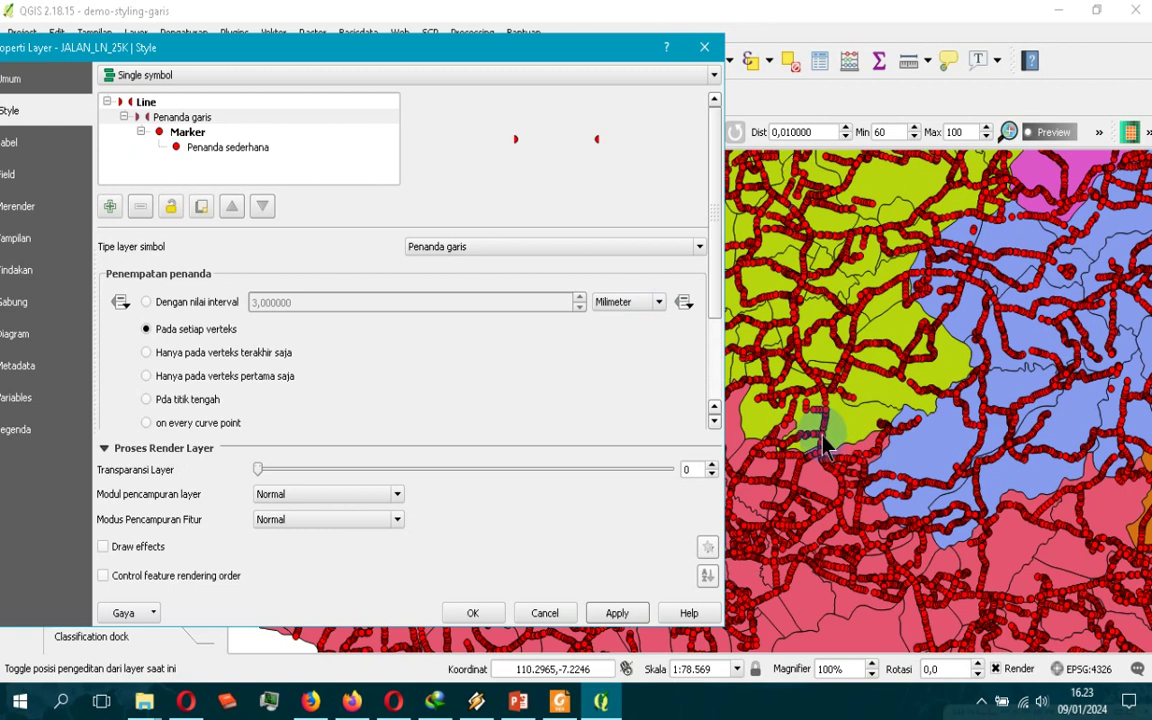
left_click(232, 362)
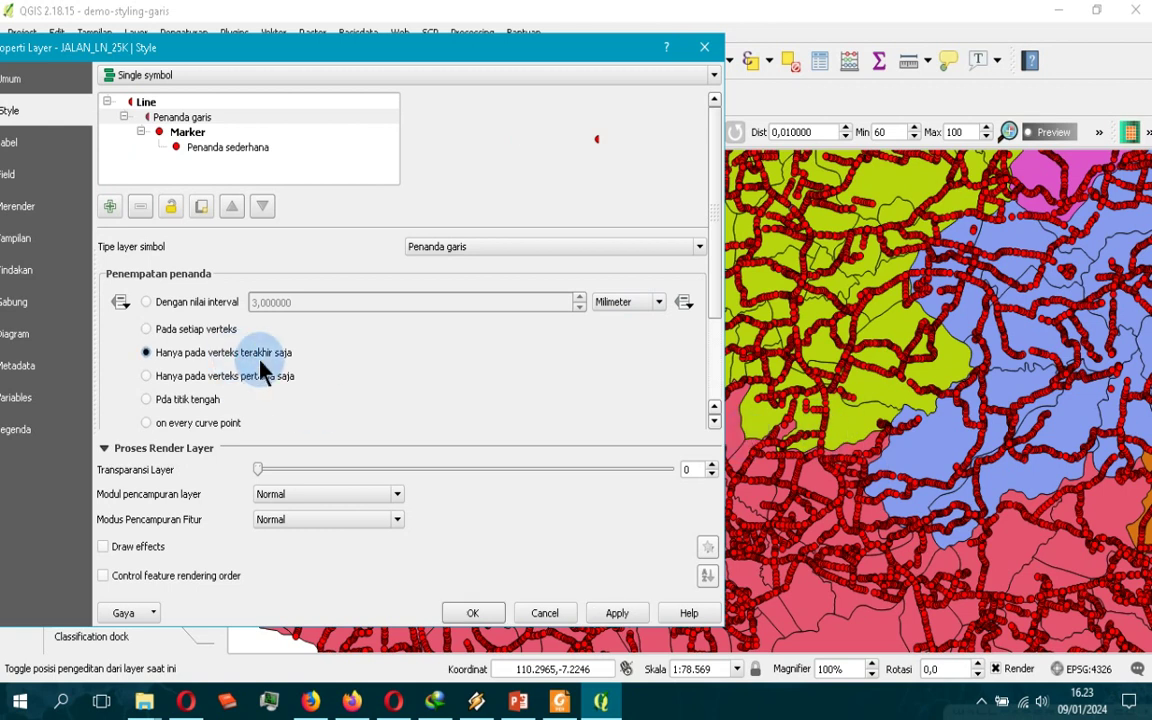
left_click(617, 613)
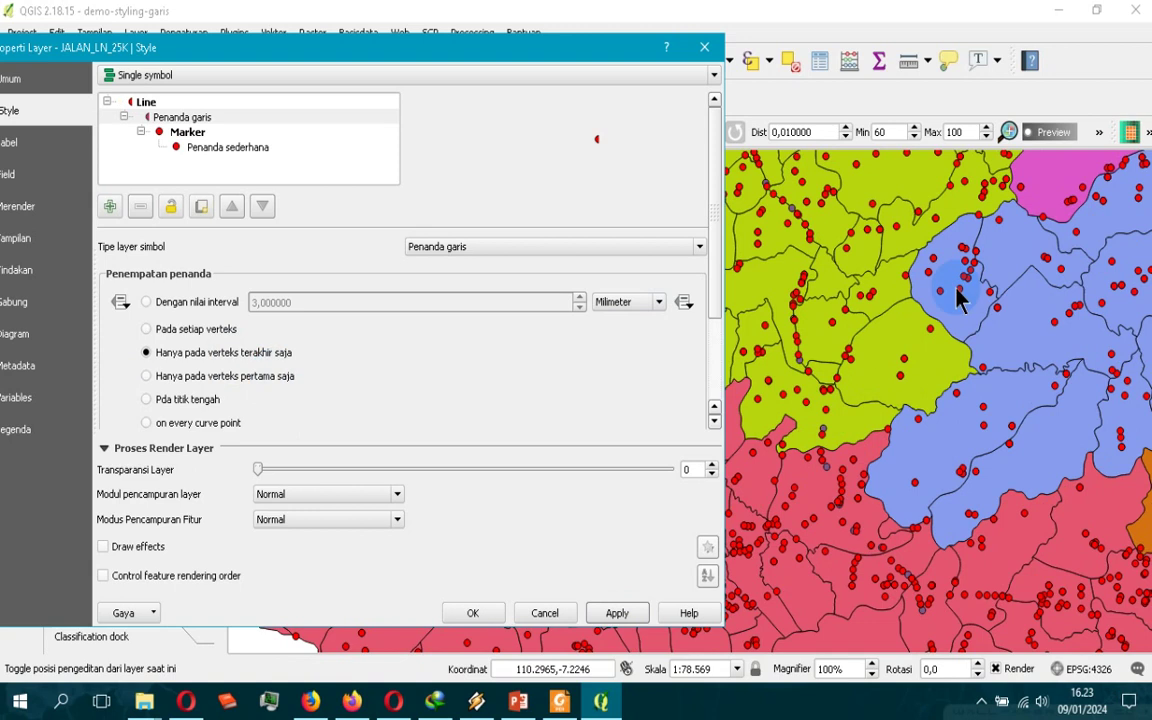
left_click(277, 388)
left_click(620, 613)
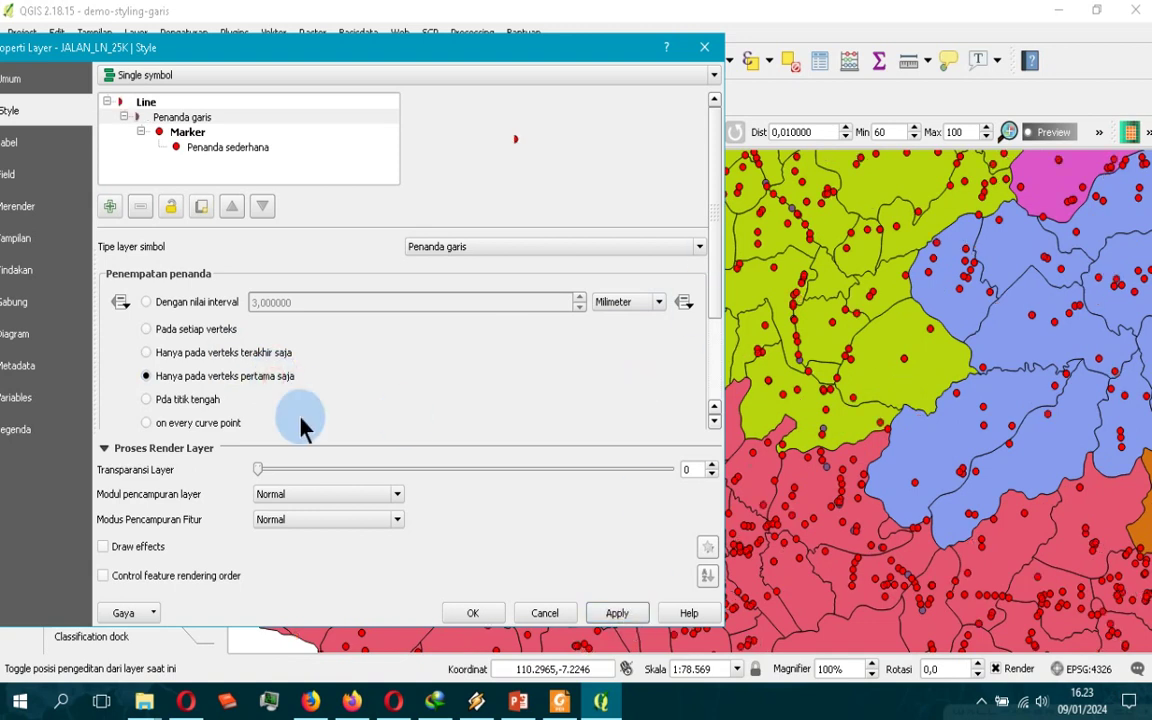
Return the marker placement to the interval option, change the symbol layer type to Garis sederhana, and apply it
left_click(168, 306)
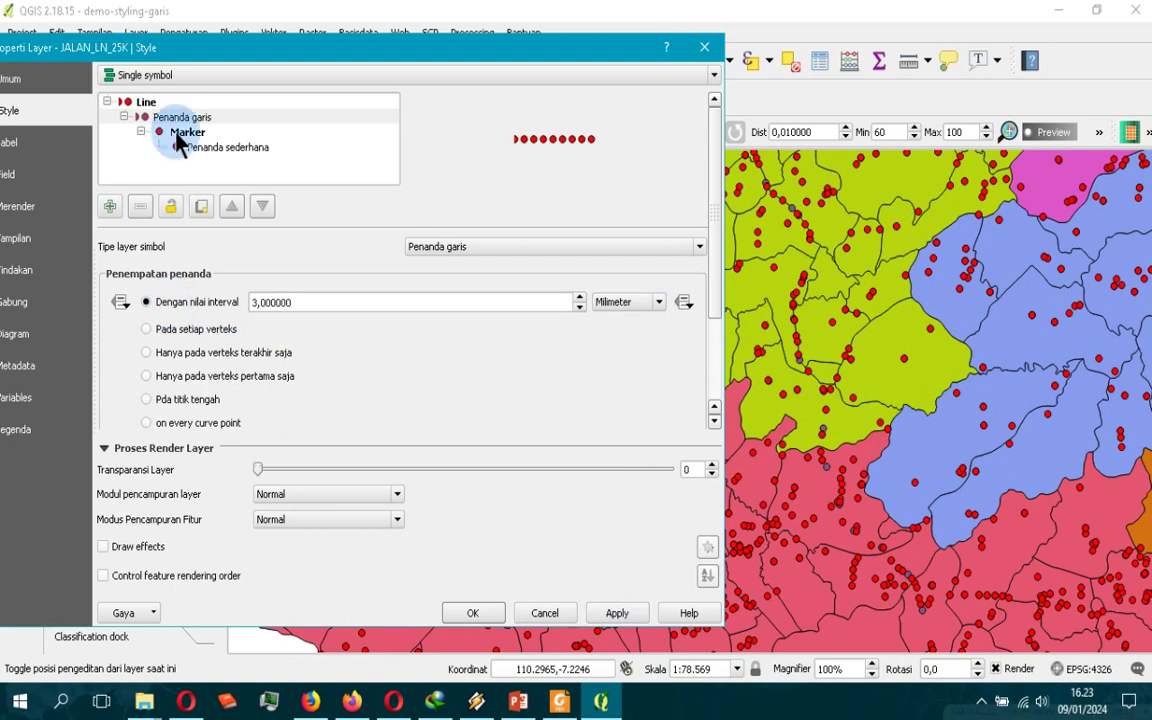
left_click(173, 119)
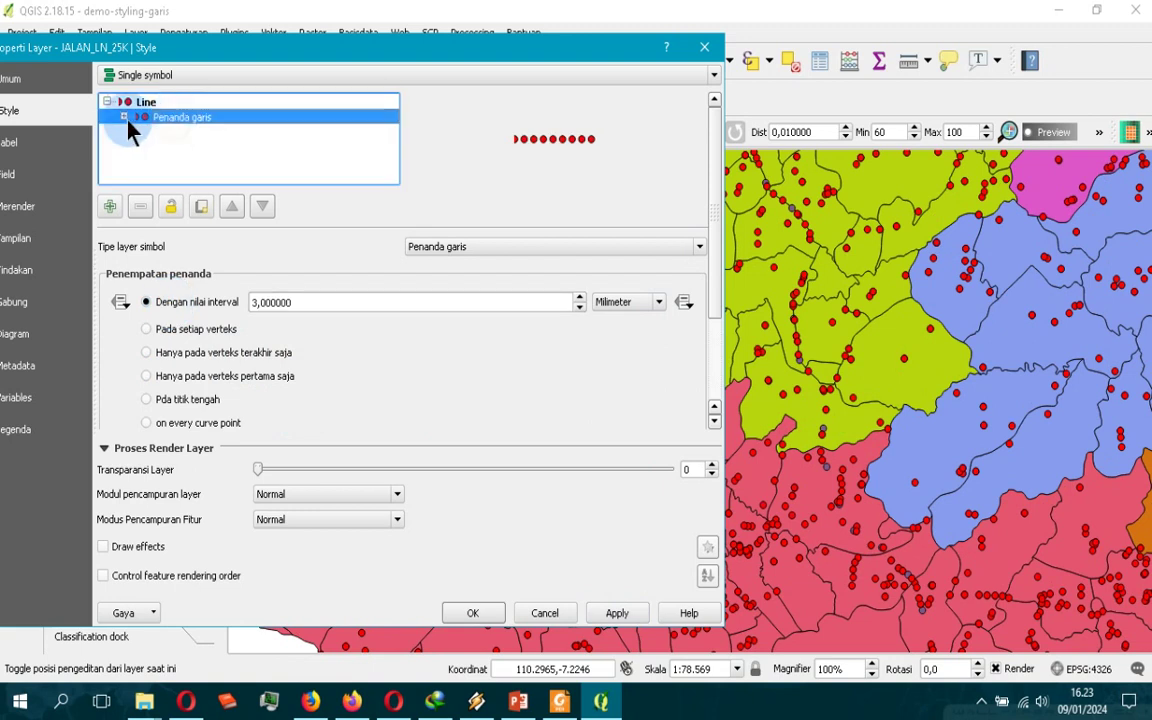
left_click(124, 117)
left_click(641, 252)
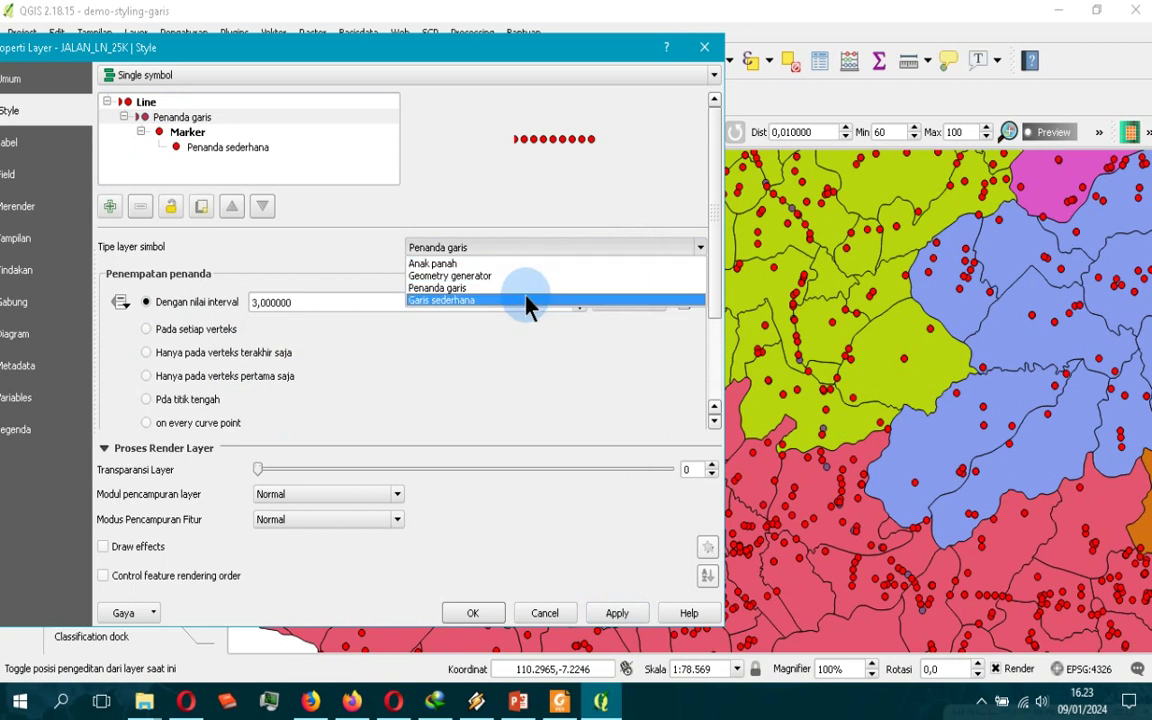
left_click(529, 303)
left_click(617, 612)
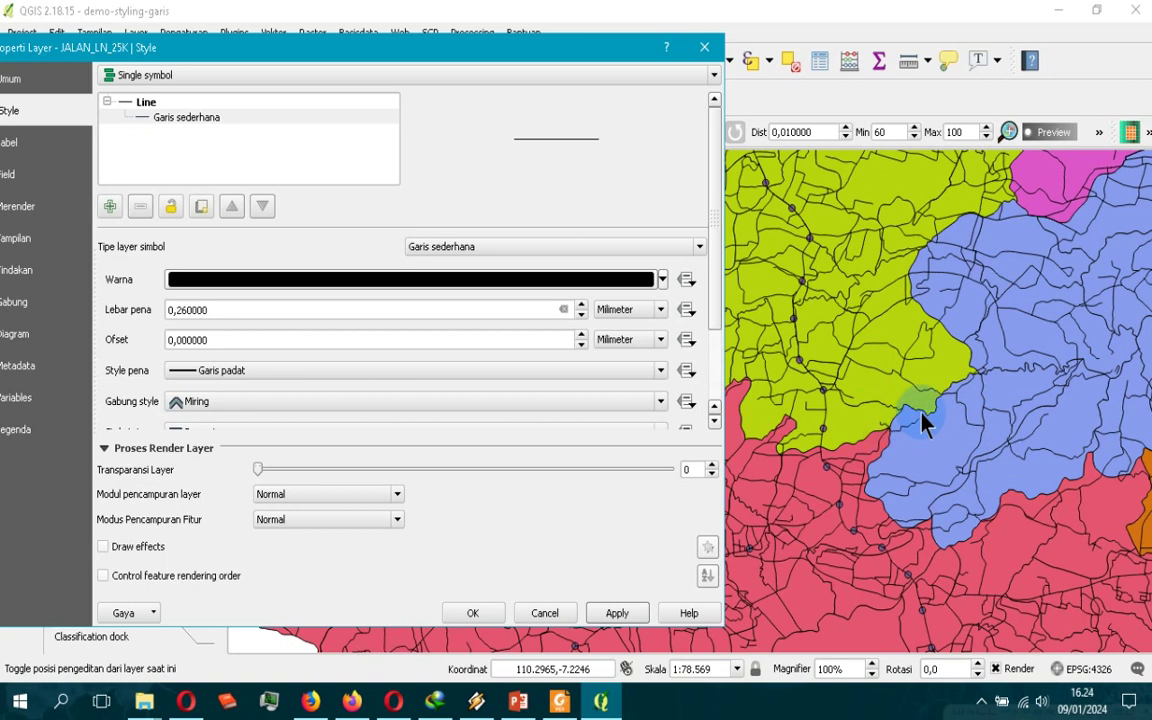
Change the road symbol layer back to Penanda garis and apply markers only on the last vertex
left_click(640, 248)
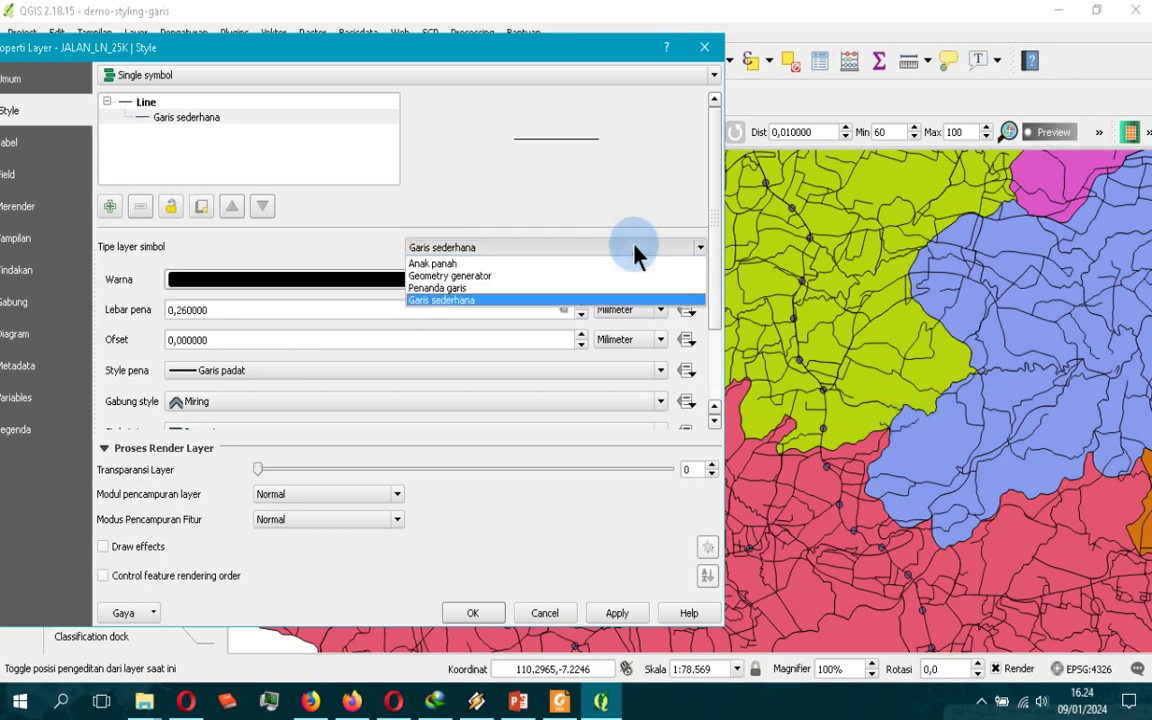
left_click(556, 289)
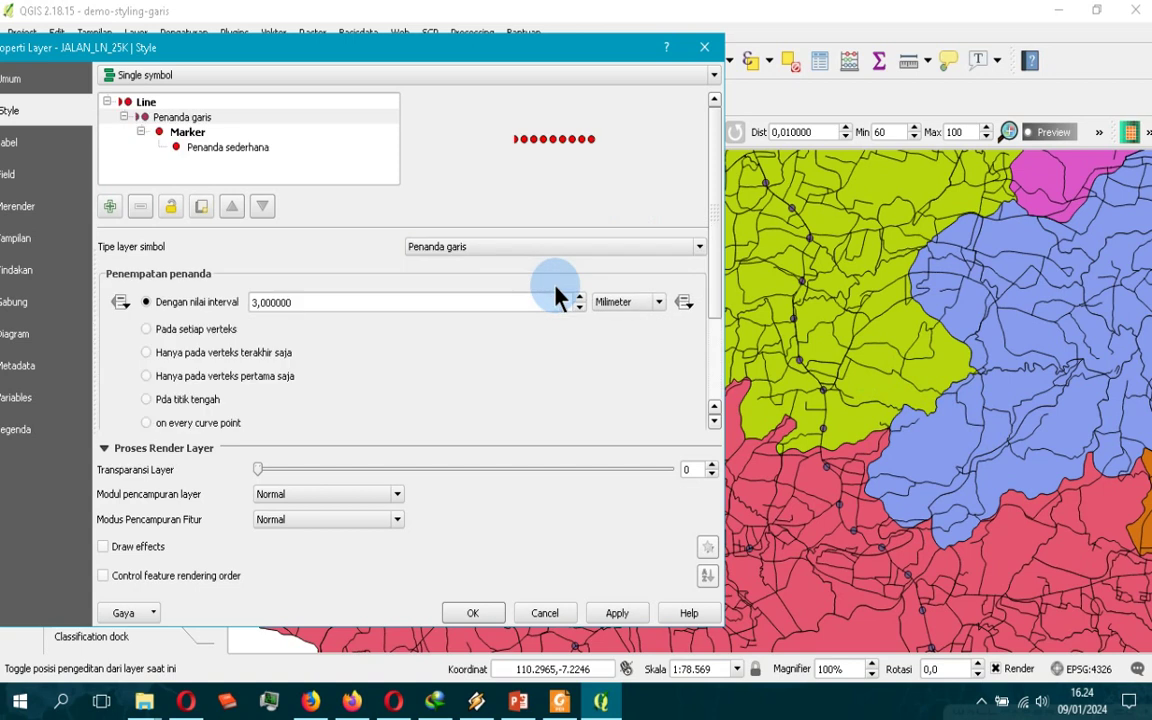
left_click(617, 613)
left_click(632, 608)
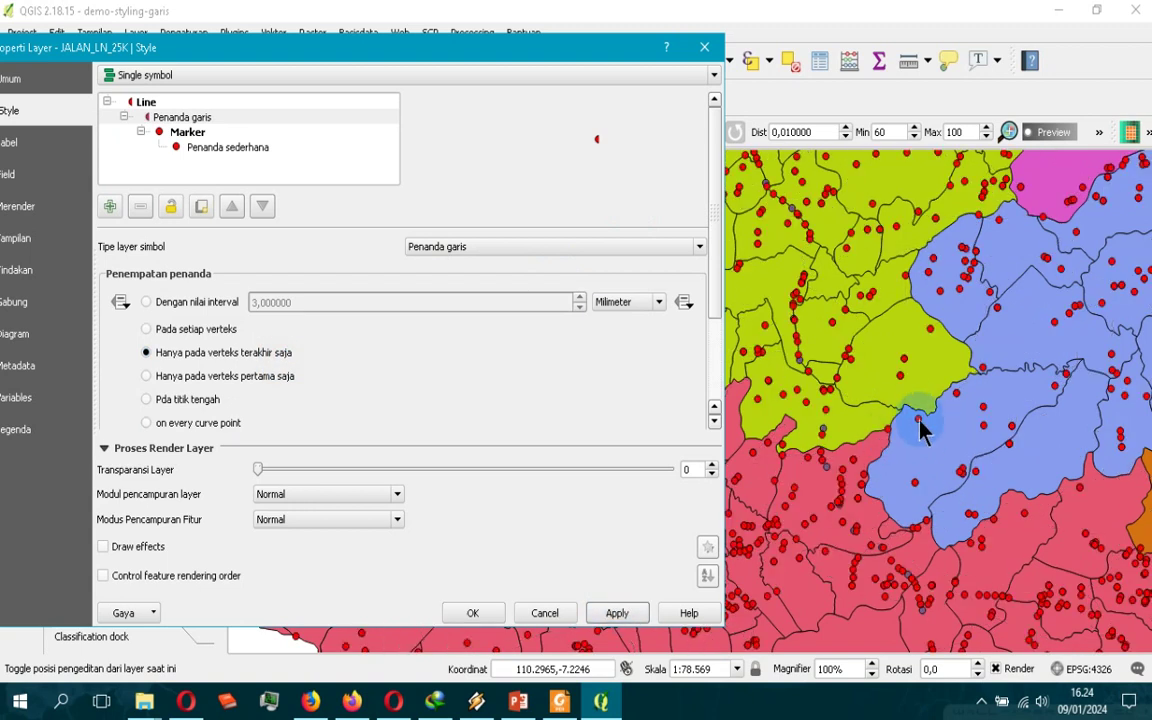
Try marker placement on the first vertex only, the central point and every curve point, applying each in turn
left_click(271, 376)
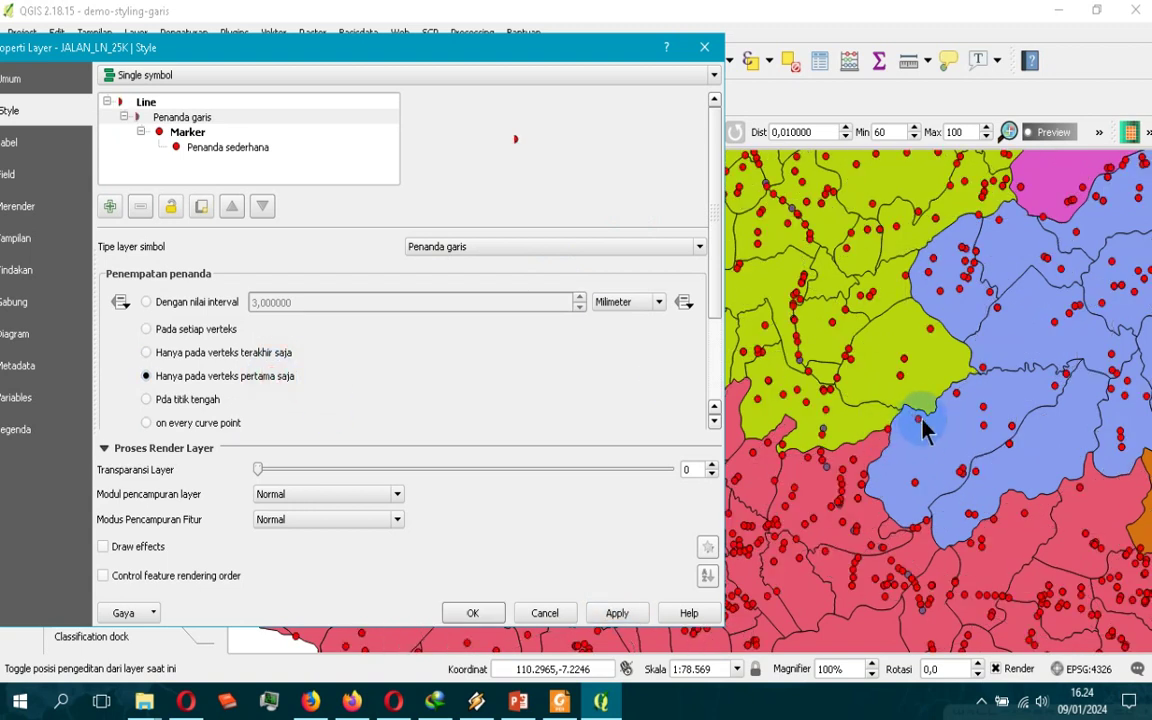
left_click(646, 613)
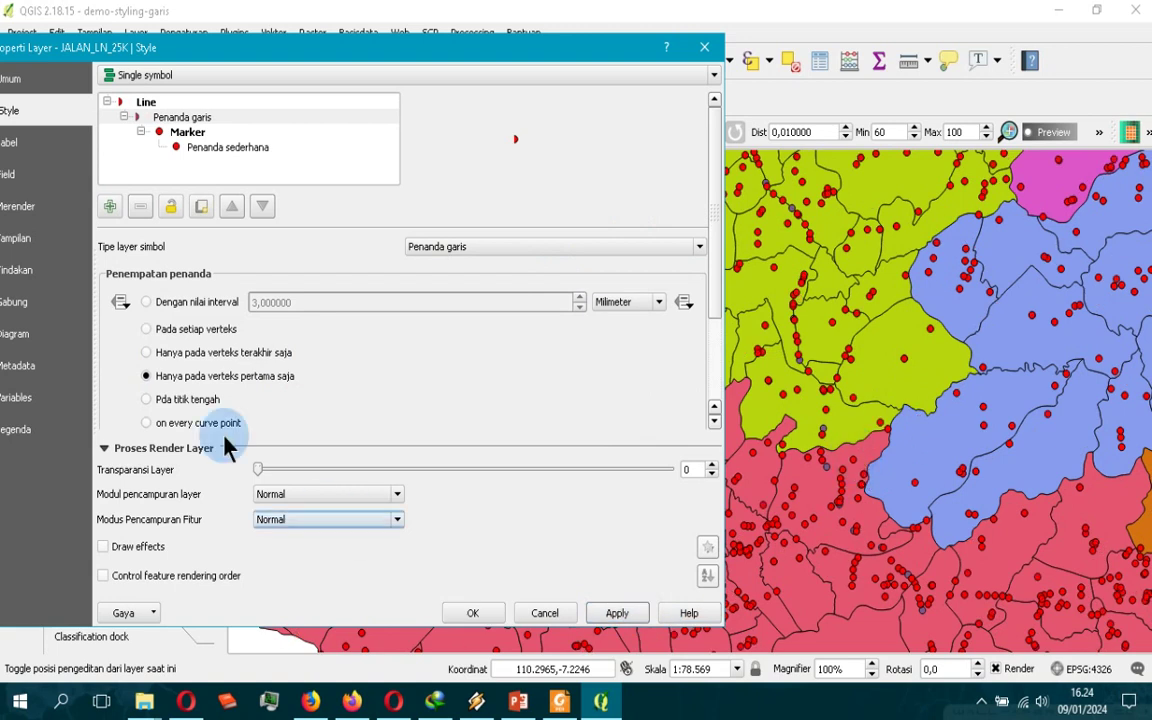
left_click(165, 399)
left_click(622, 612)
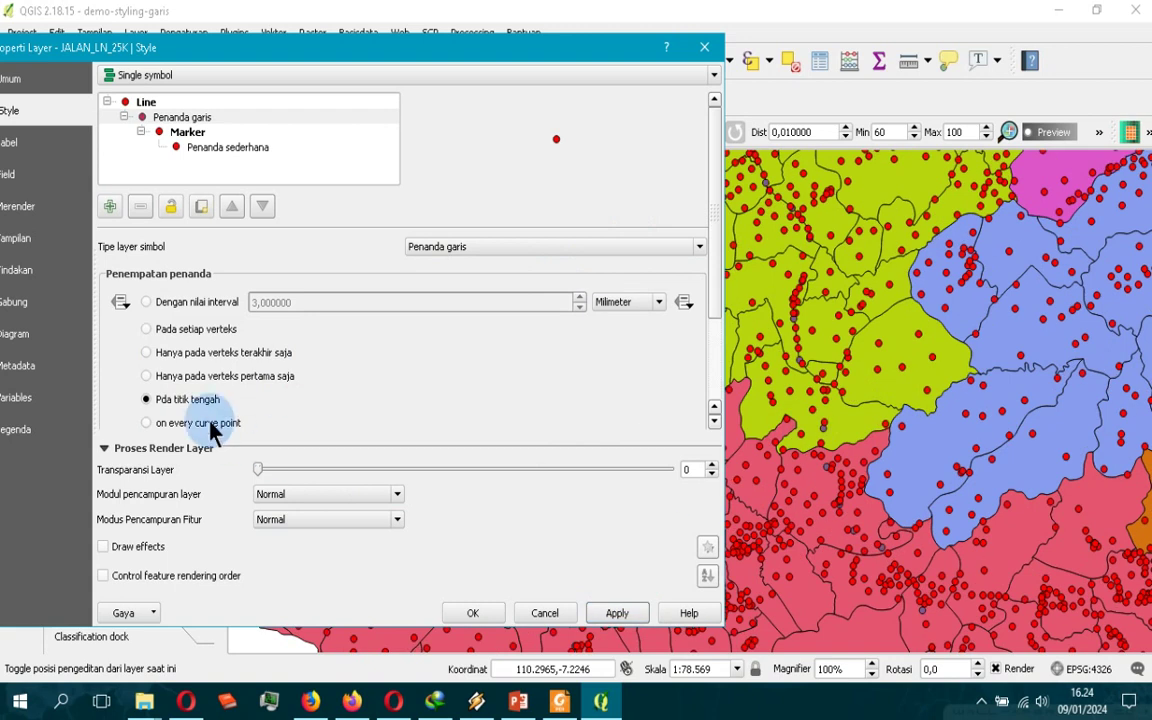
left_click(160, 423)
left_click(617, 613)
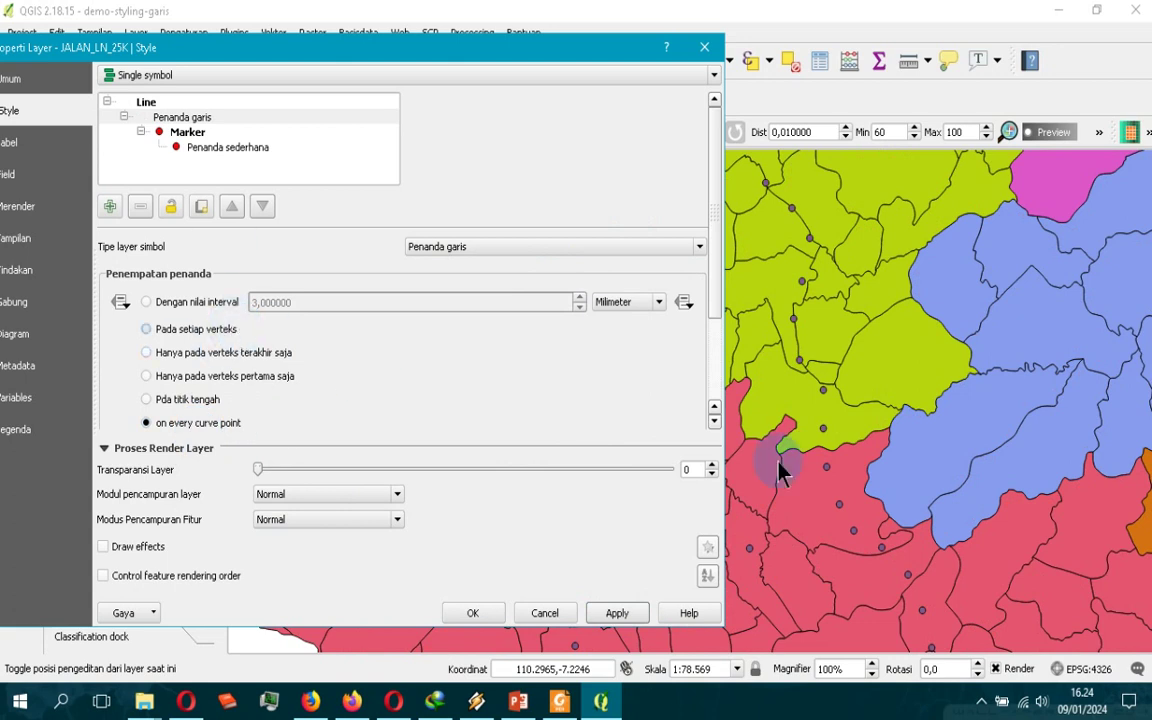
Switch to Foxit Reader, advance to the Anak panah slide, and return to QGIS
key("alt+Tab")
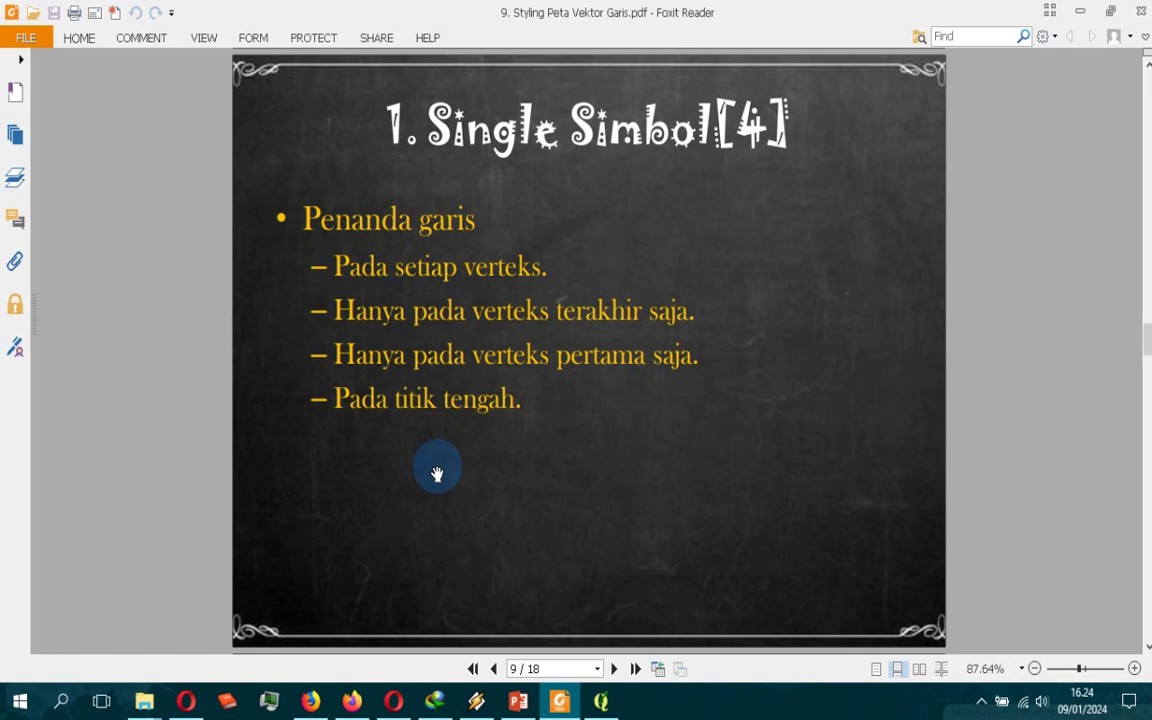
left_click(614, 668)
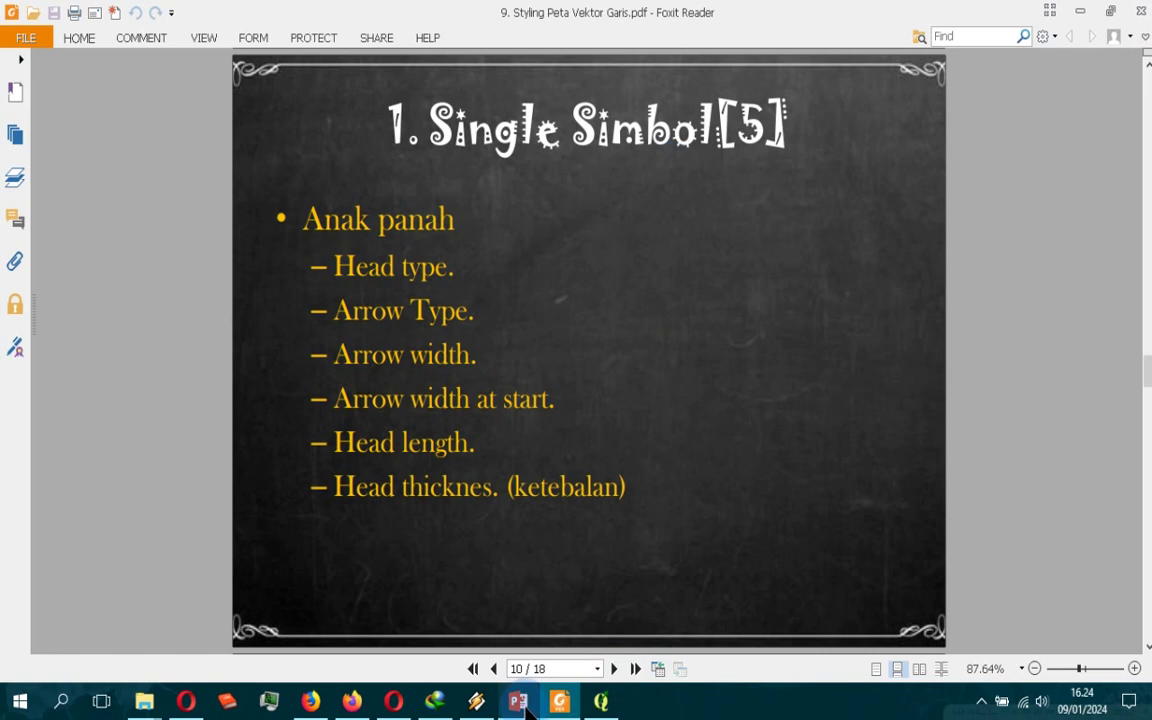
left_click(519, 702)
left_click(603, 702)
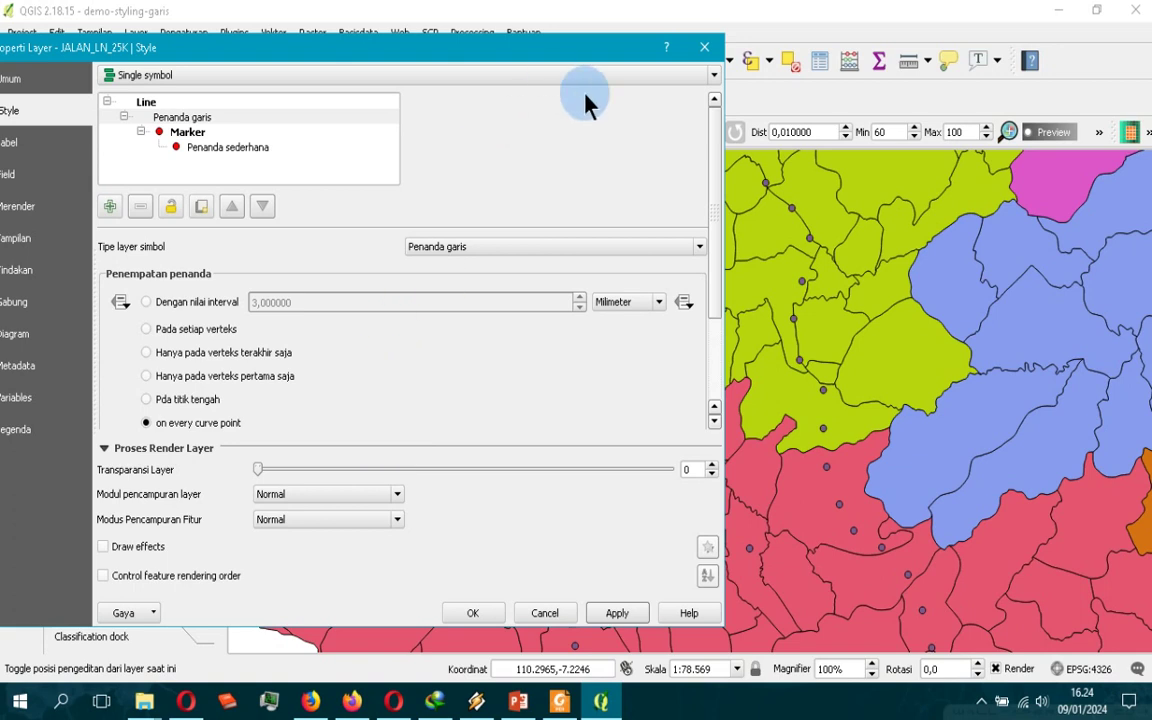
Change the road symbol layer type to Anak panah, apply it, and close the layer properties
left_click(510, 250)
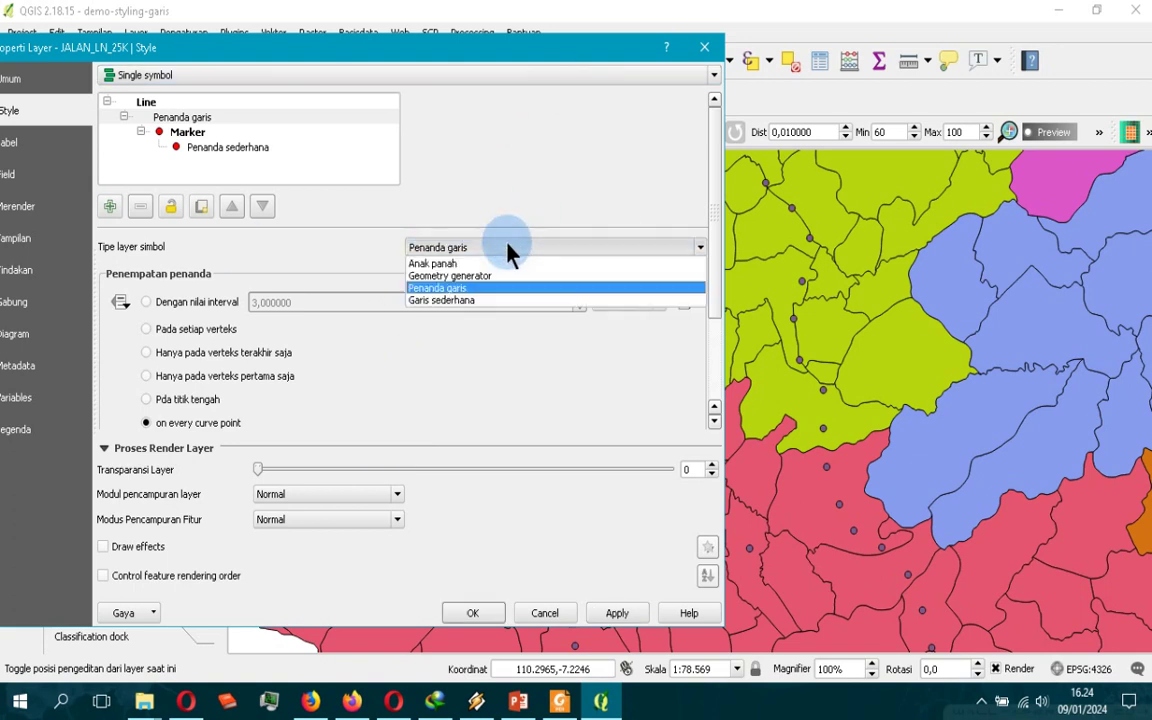
left_click(467, 301)
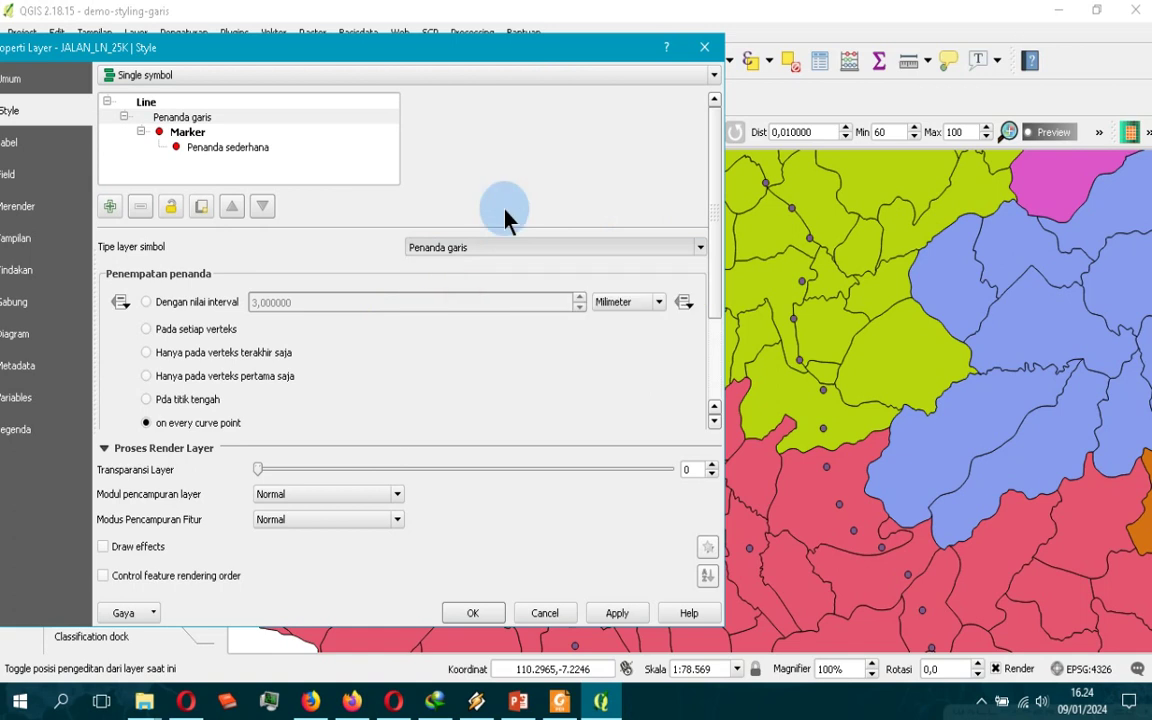
left_click(465, 248)
left_click(470, 263)
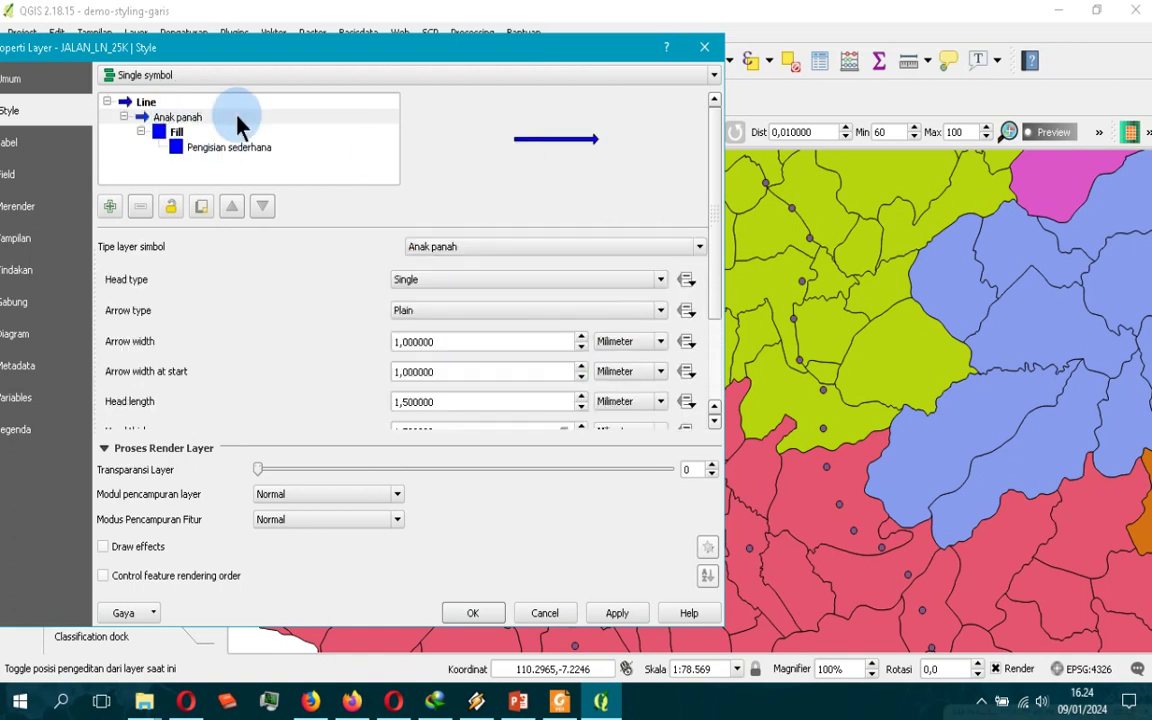
left_click(620, 613)
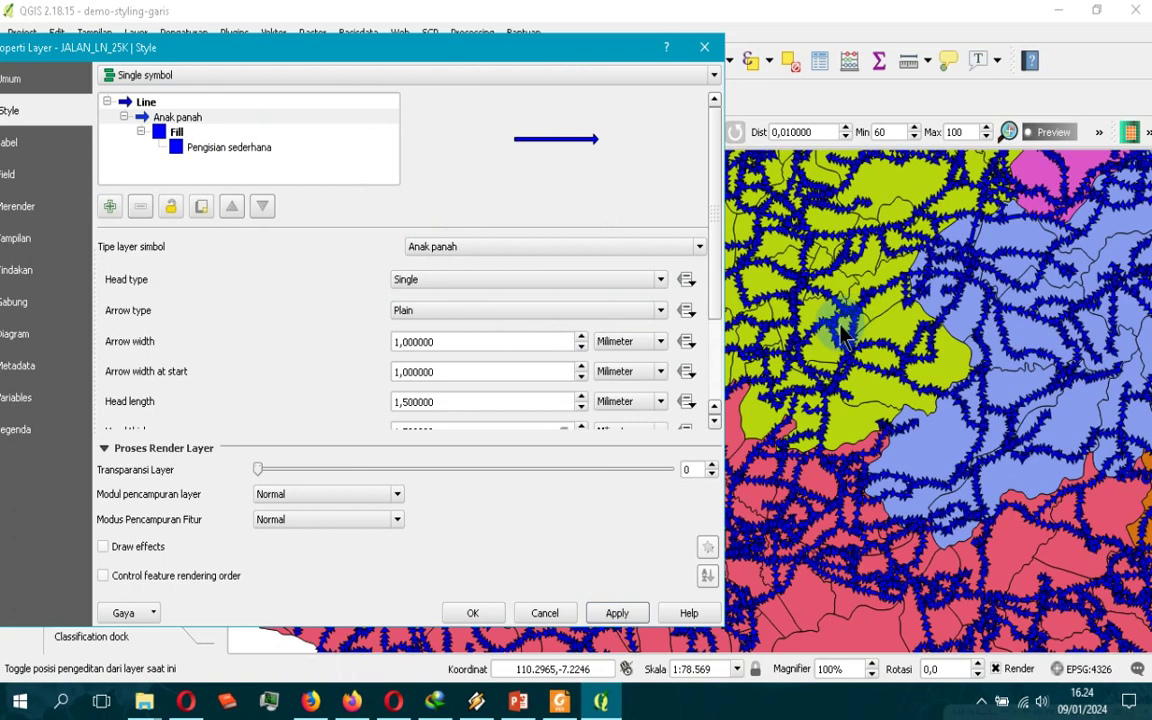
left_click(475, 613)
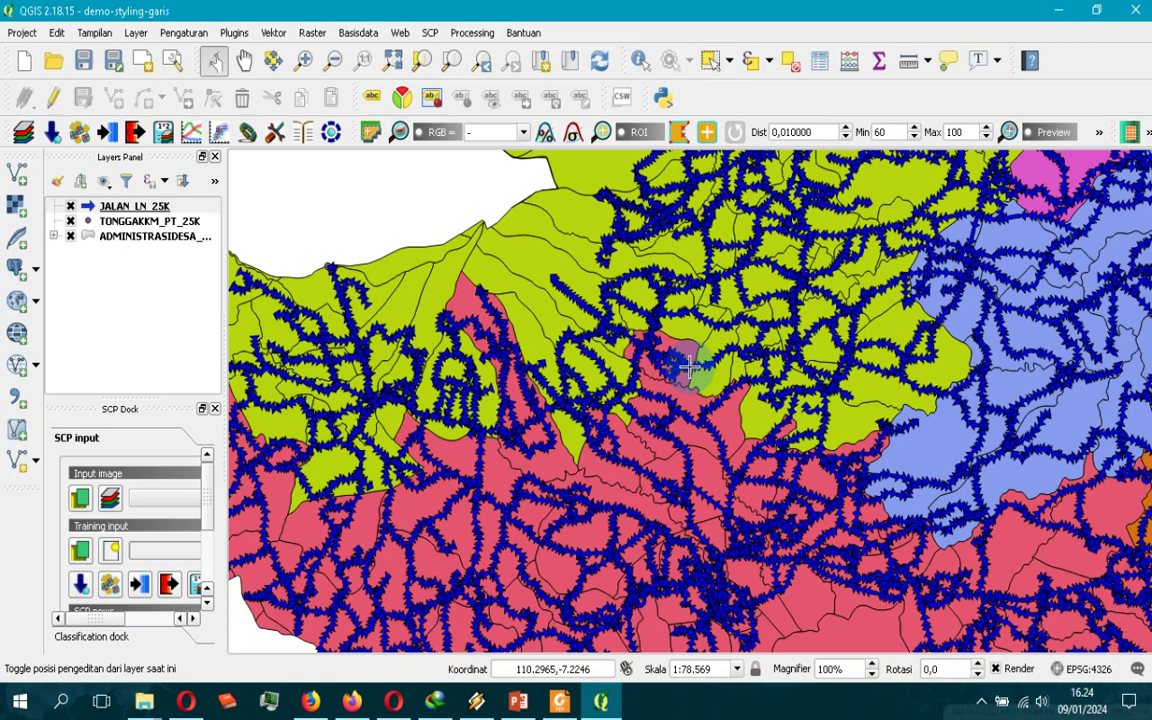
Examine the arrow symbols on the roads up close and consult the Anak panah slide in Foxit Reader
scroll(688, 368, "up", 2)
scroll(661, 341, "up", 2)
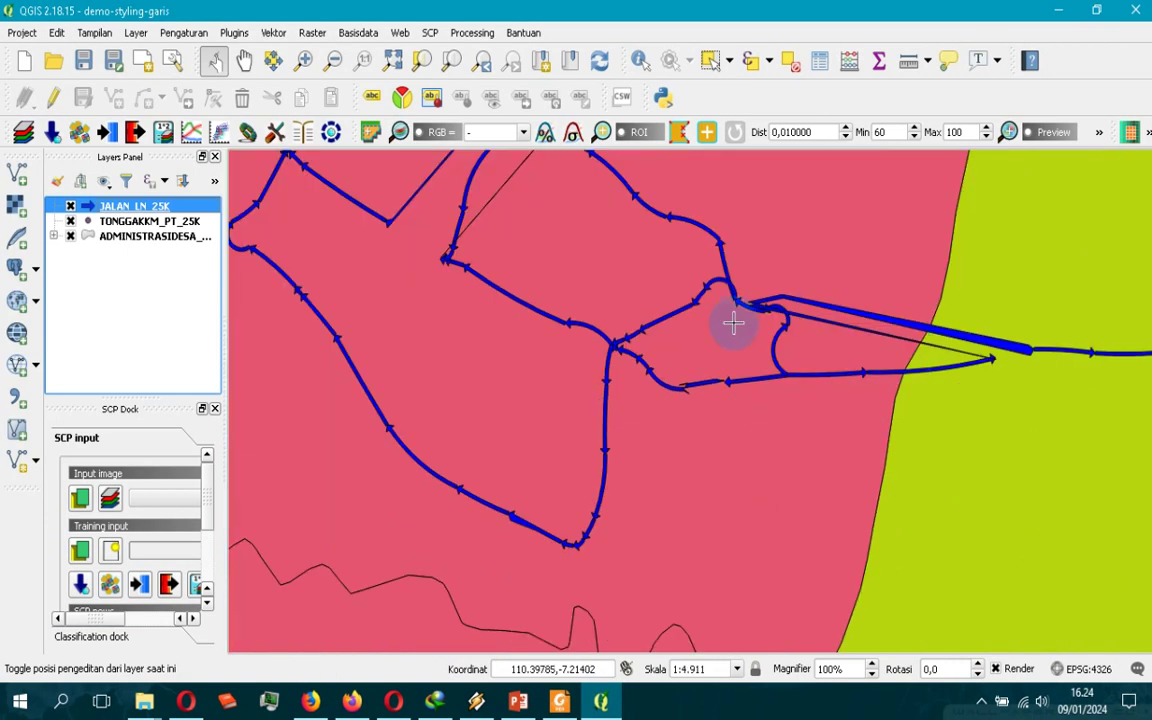
scroll(701, 323, "down", 1)
scroll(703, 335, "up", 1)
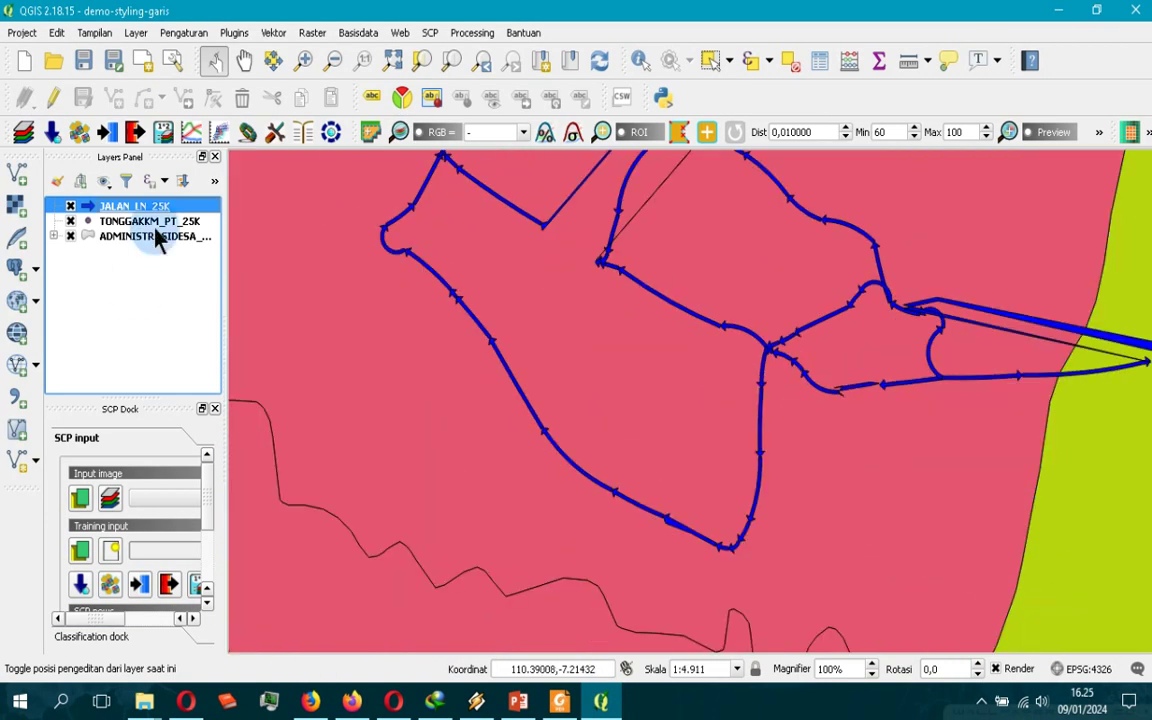
key("alt+Tab")
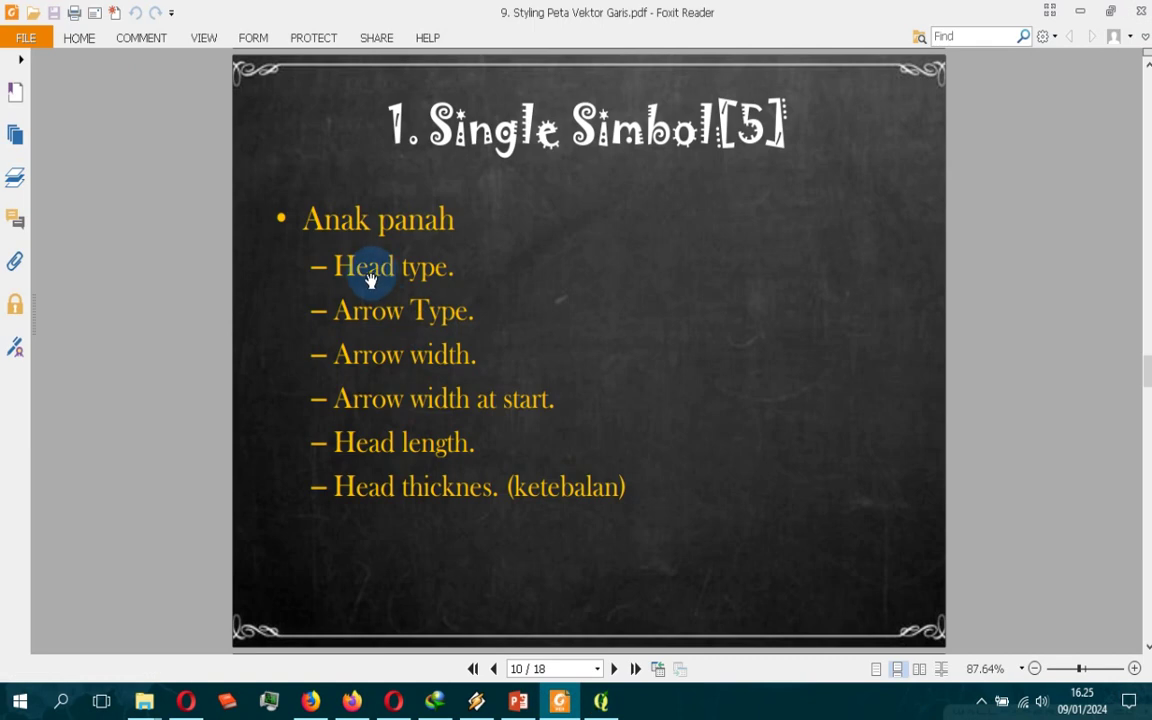
Switch back to QGIS and open the settings of the road symbol's Anak panah layer
left_click(600, 702)
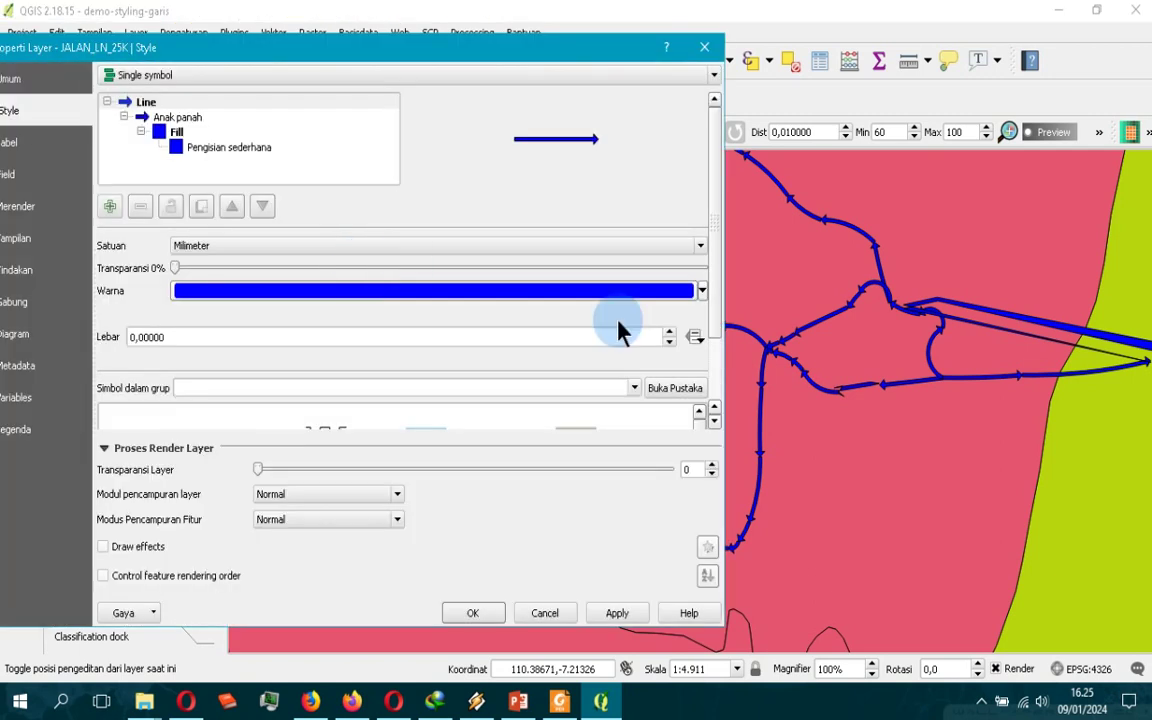
left_click(163, 117)
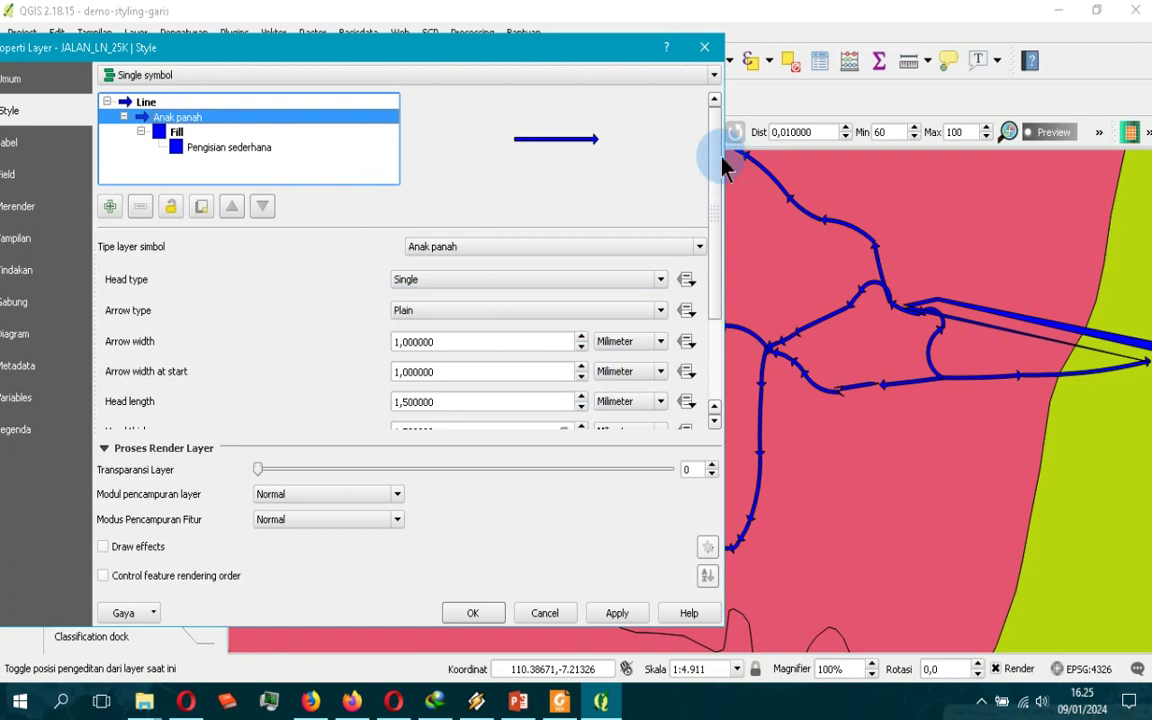
scroll(715, 160, "down", 3)
scroll(715, 141, "up", 3)
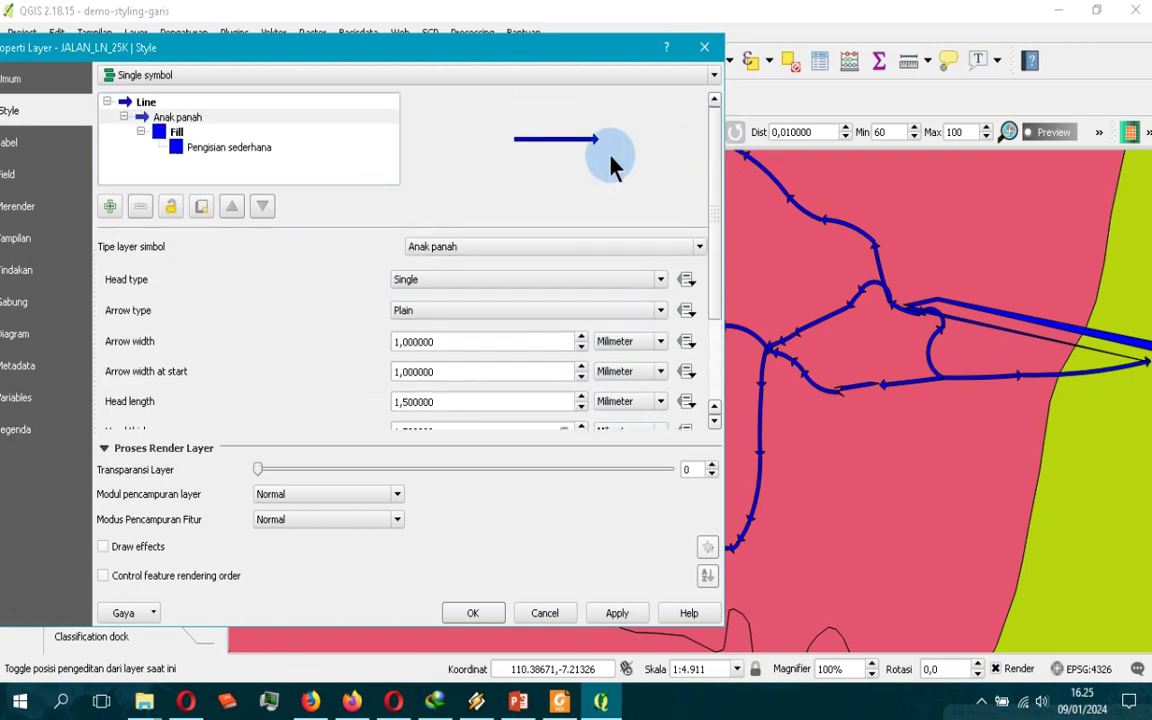
Try the head types Single, reversed and Double on the road arrows, applying each, and restore and apply Single
left_click(440, 281)
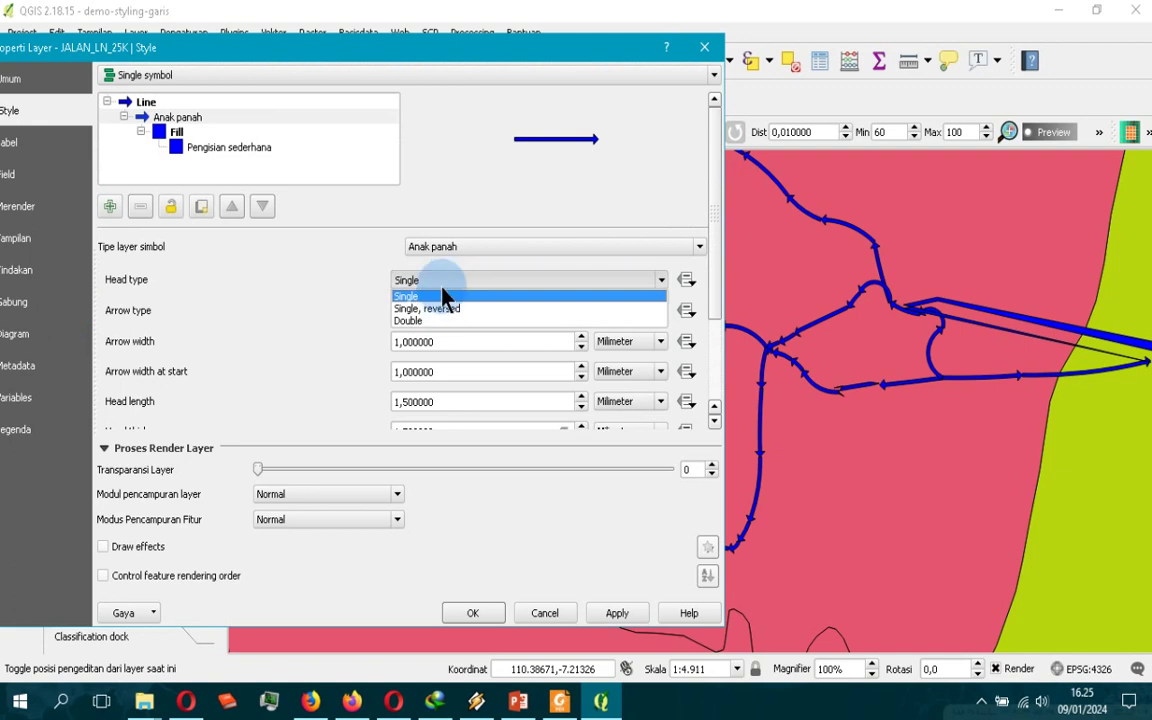
left_click(443, 310)
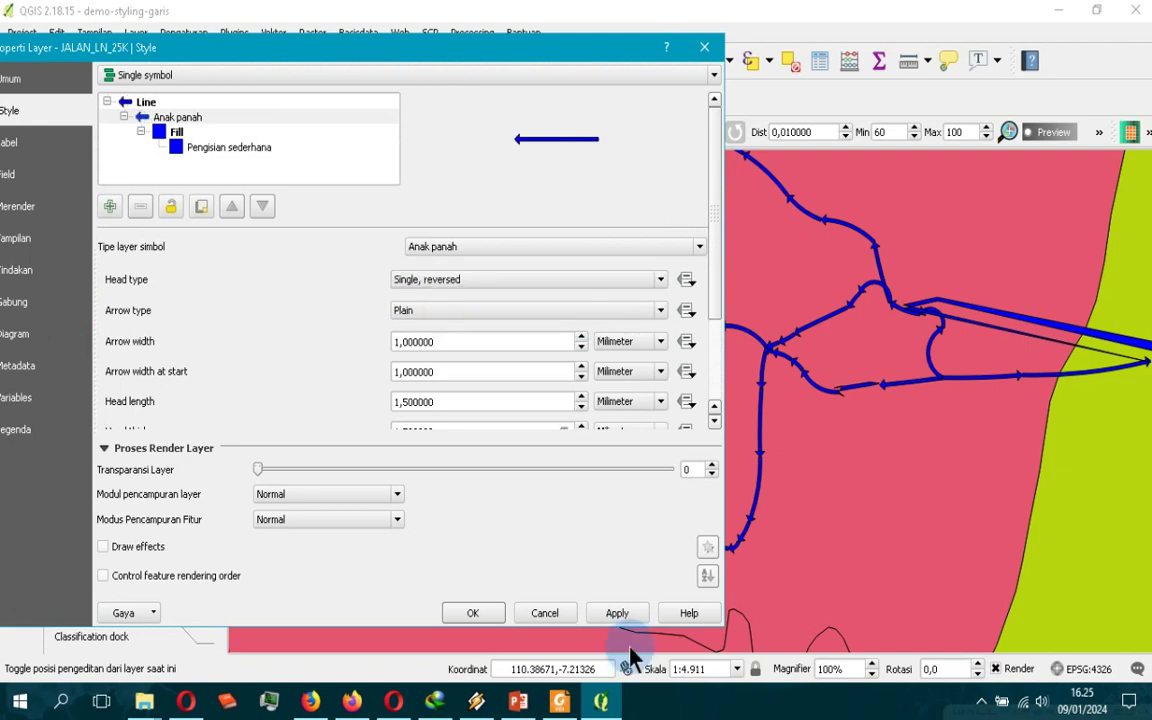
left_click(617, 614)
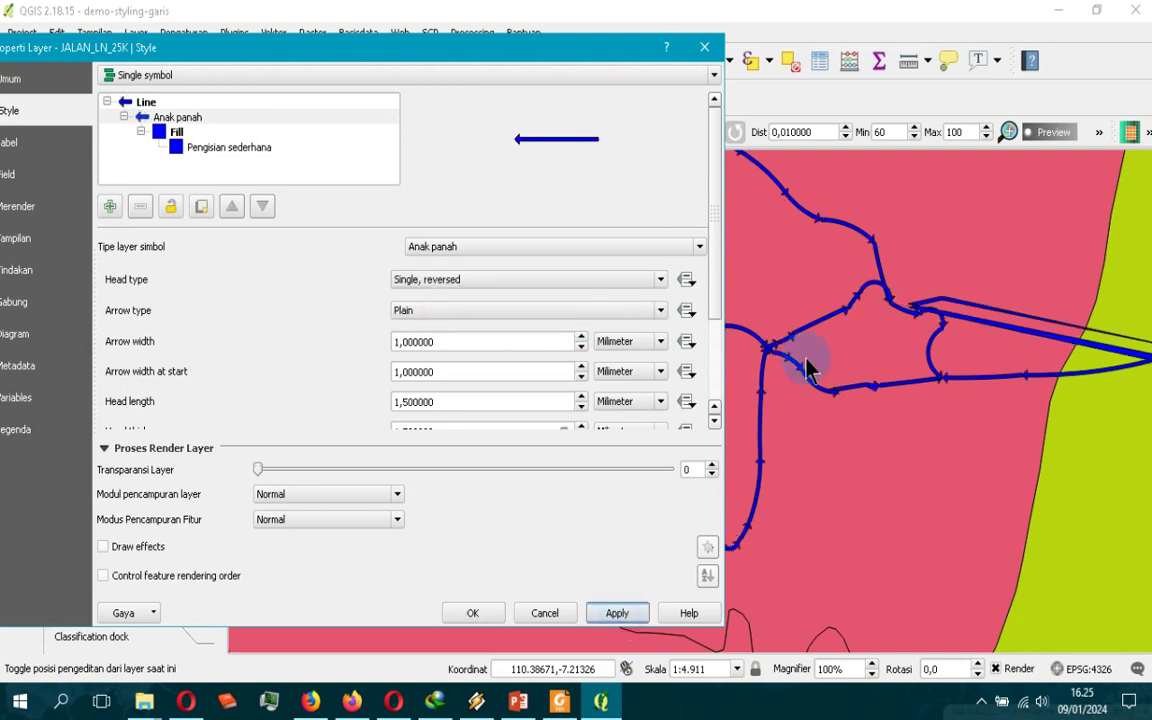
left_click(586, 283)
left_click(510, 321)
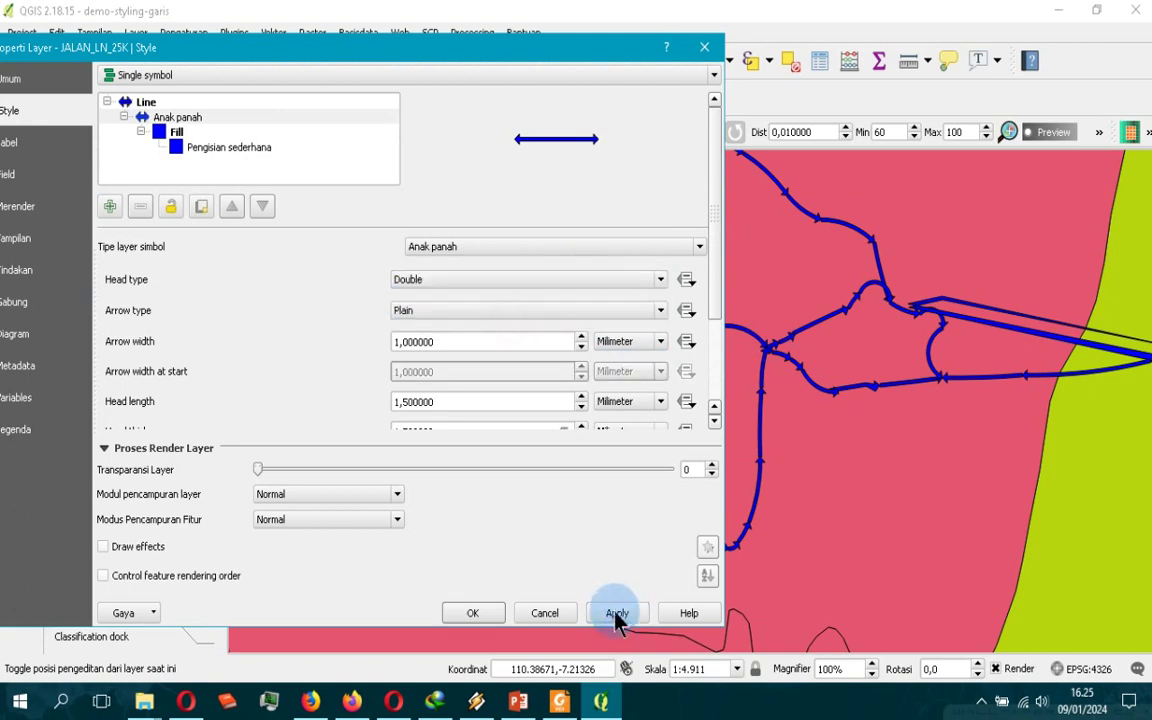
left_click(616, 614)
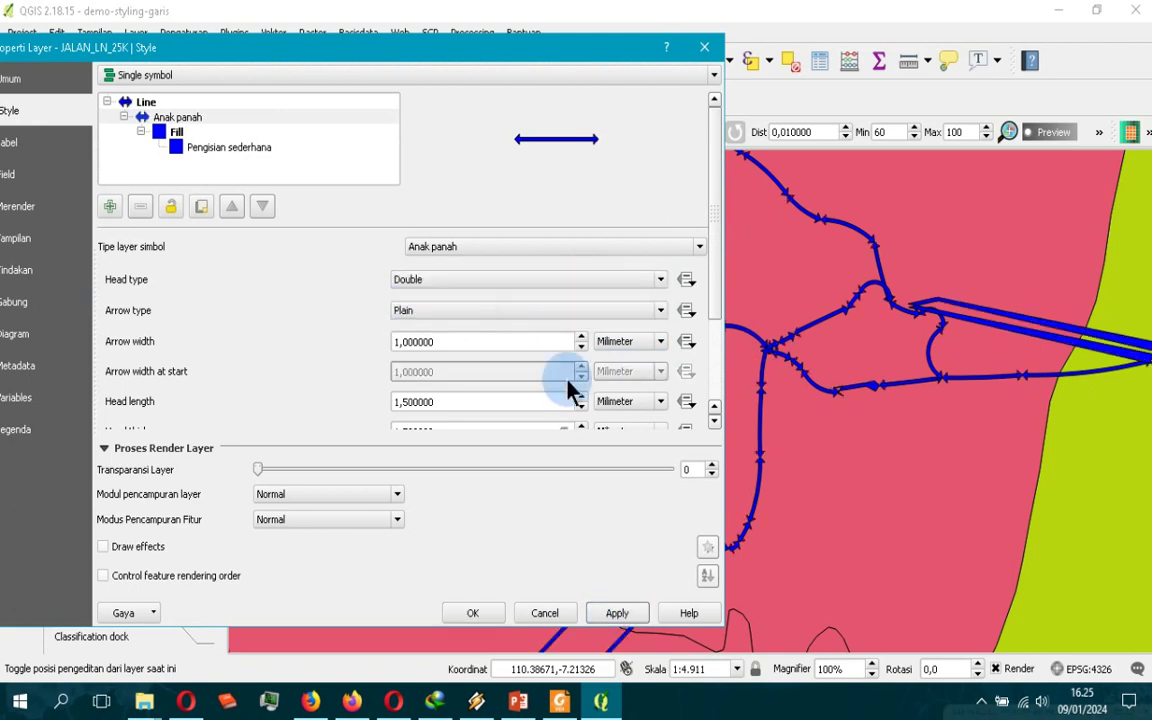
left_click(535, 288)
left_click(532, 293)
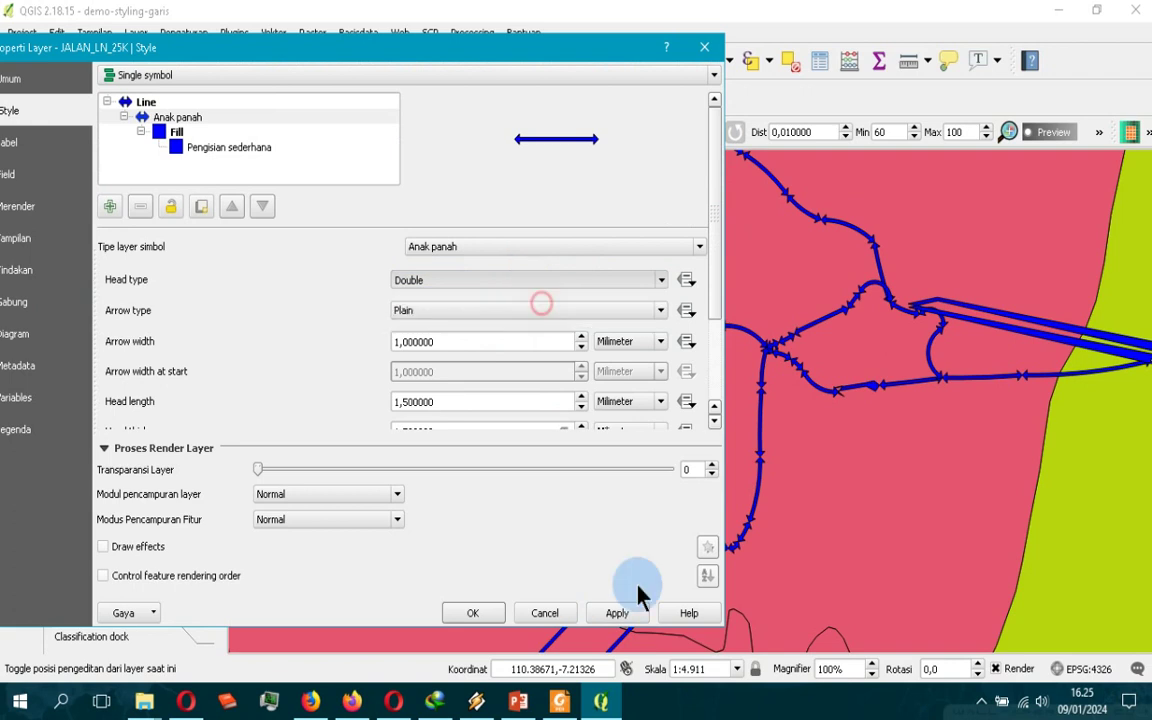
left_click(615, 614)
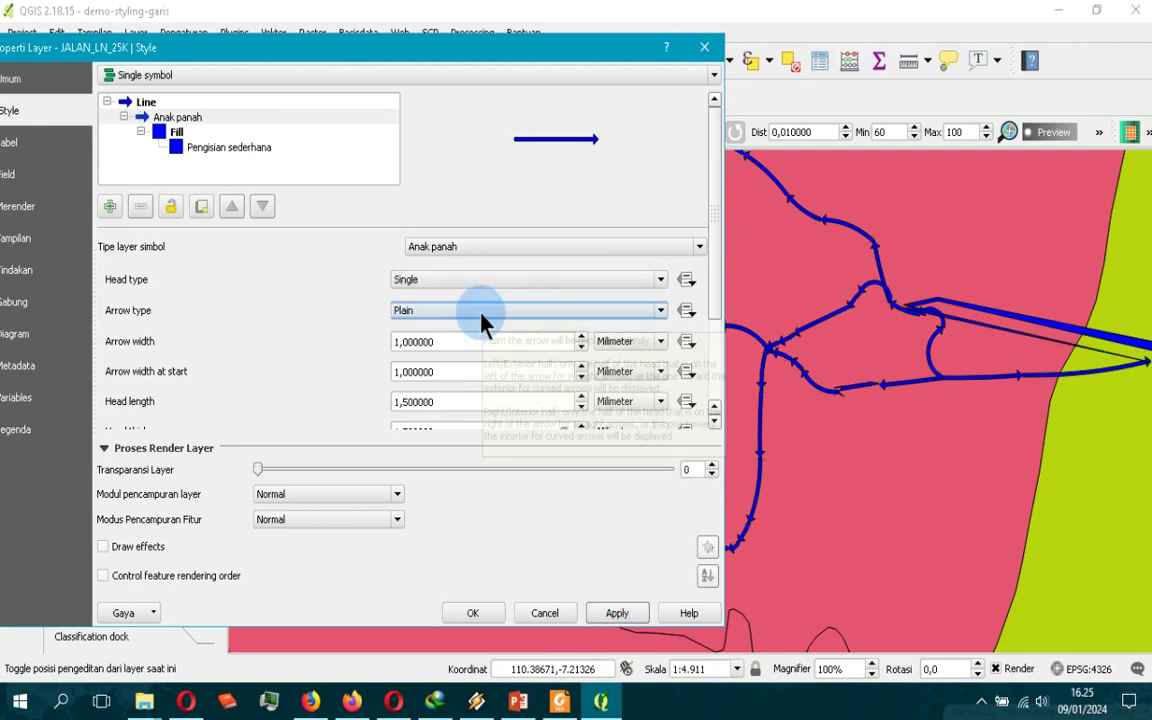
Try the arrow types Left/Exterior half and Right/Interior half, applying each, and restore and apply Plain
left_click(481, 314)
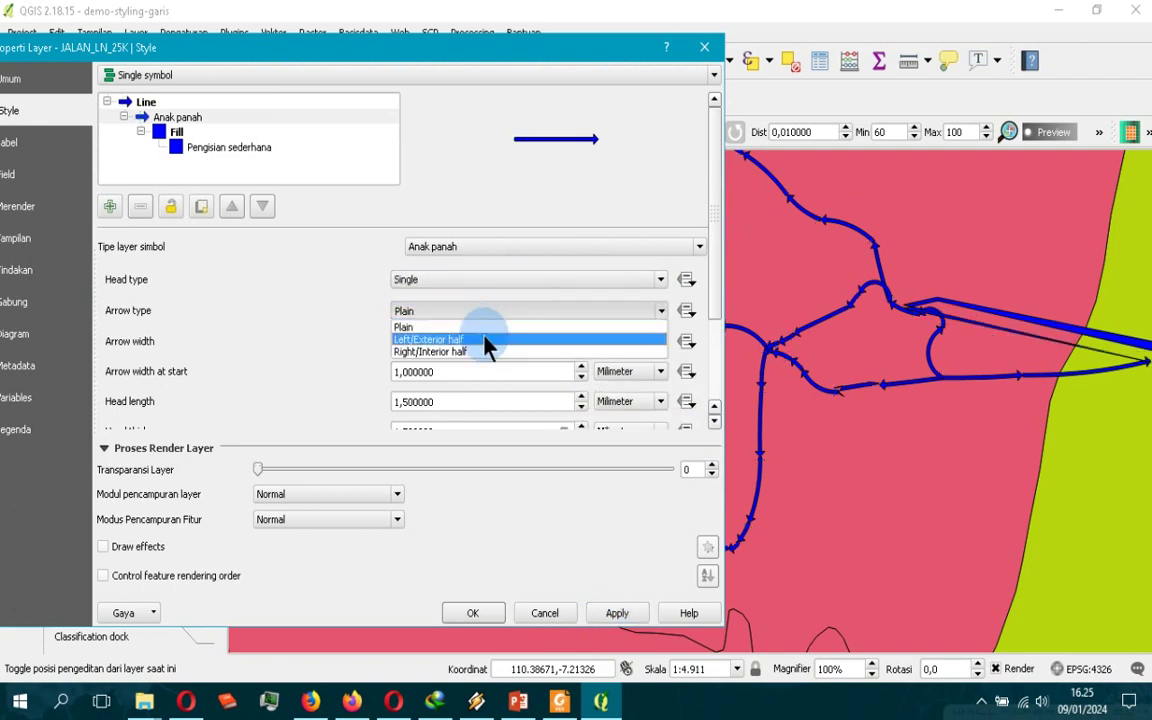
left_click(487, 340)
left_click(617, 613)
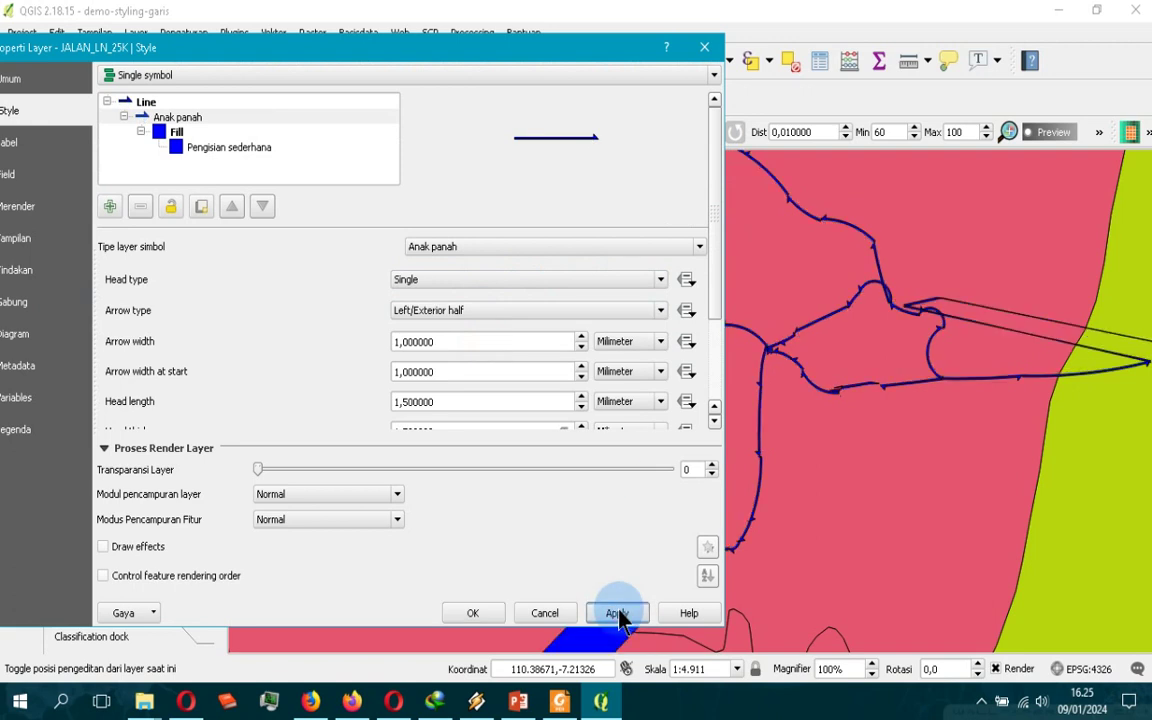
left_click(505, 311)
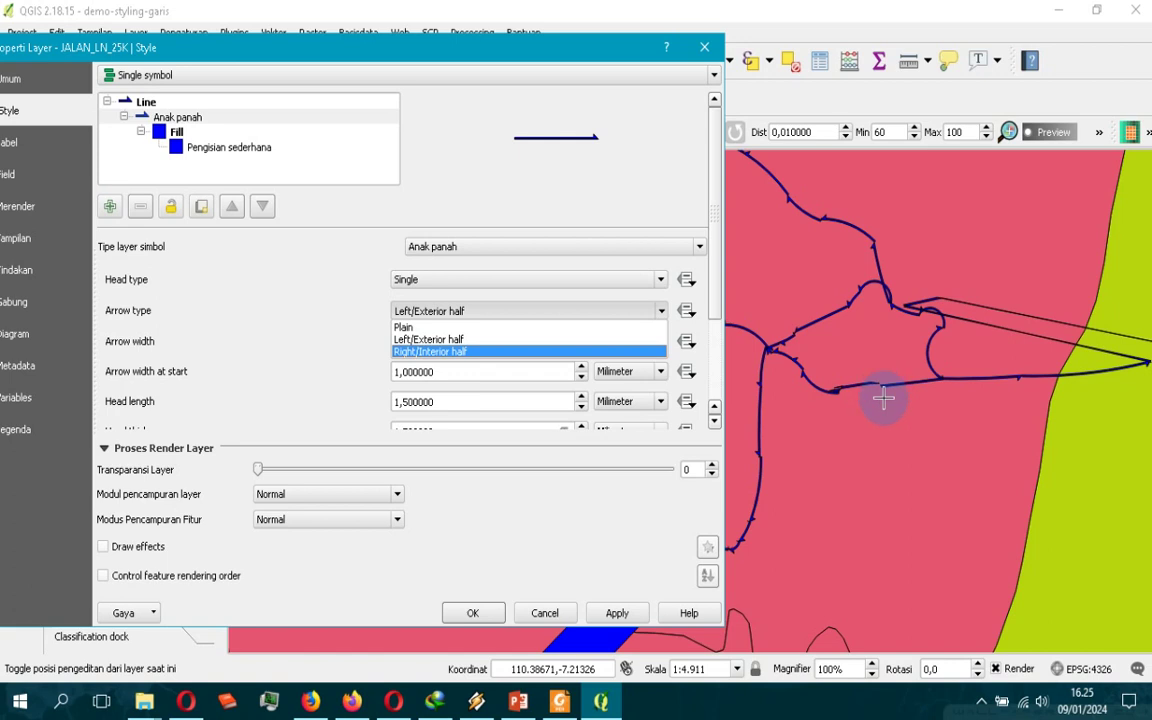
left_click(544, 340)
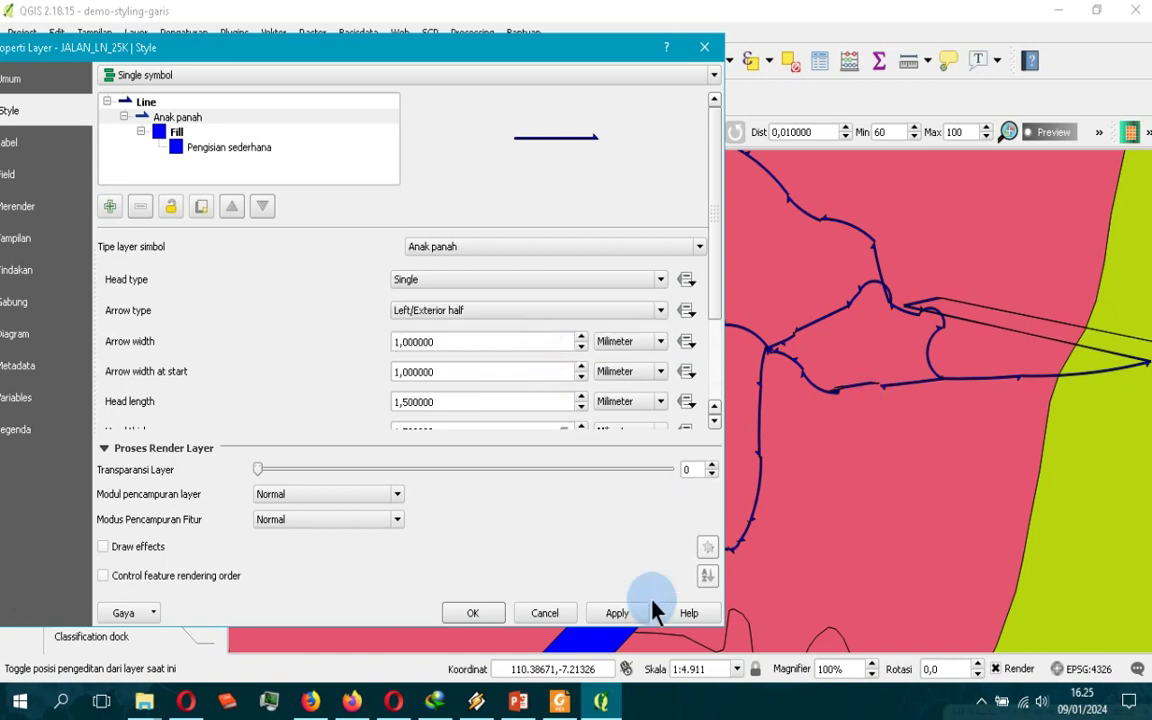
left_click(620, 613)
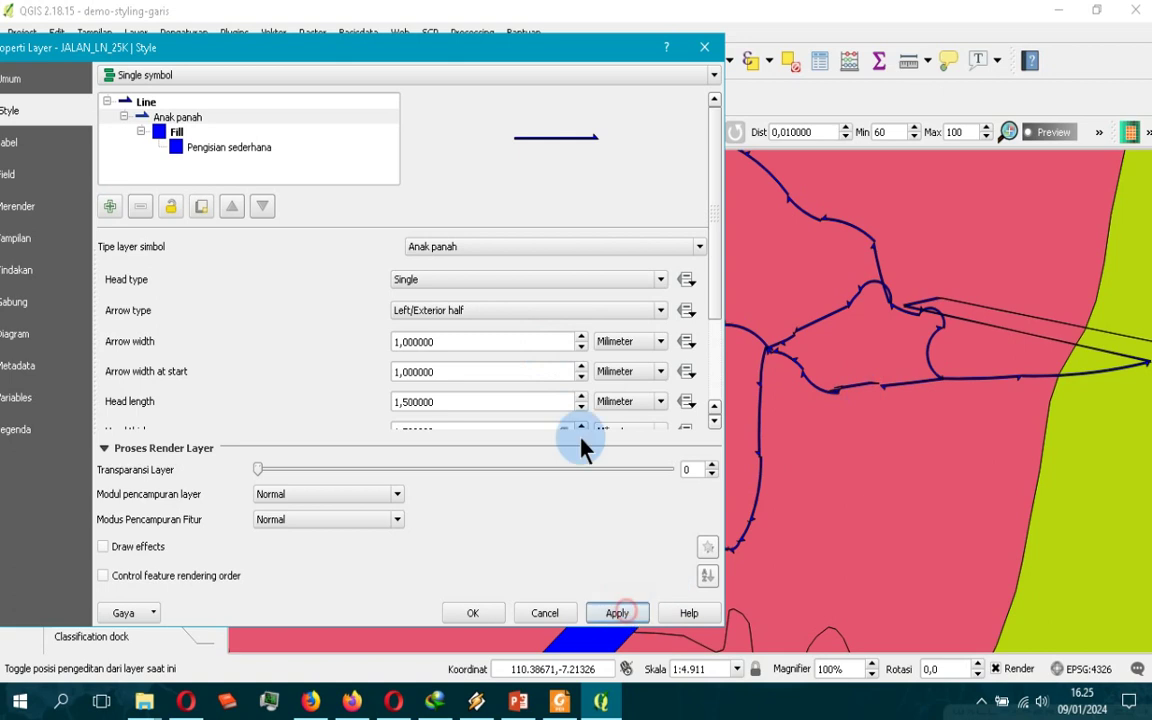
left_click(560, 312)
left_click(533, 352)
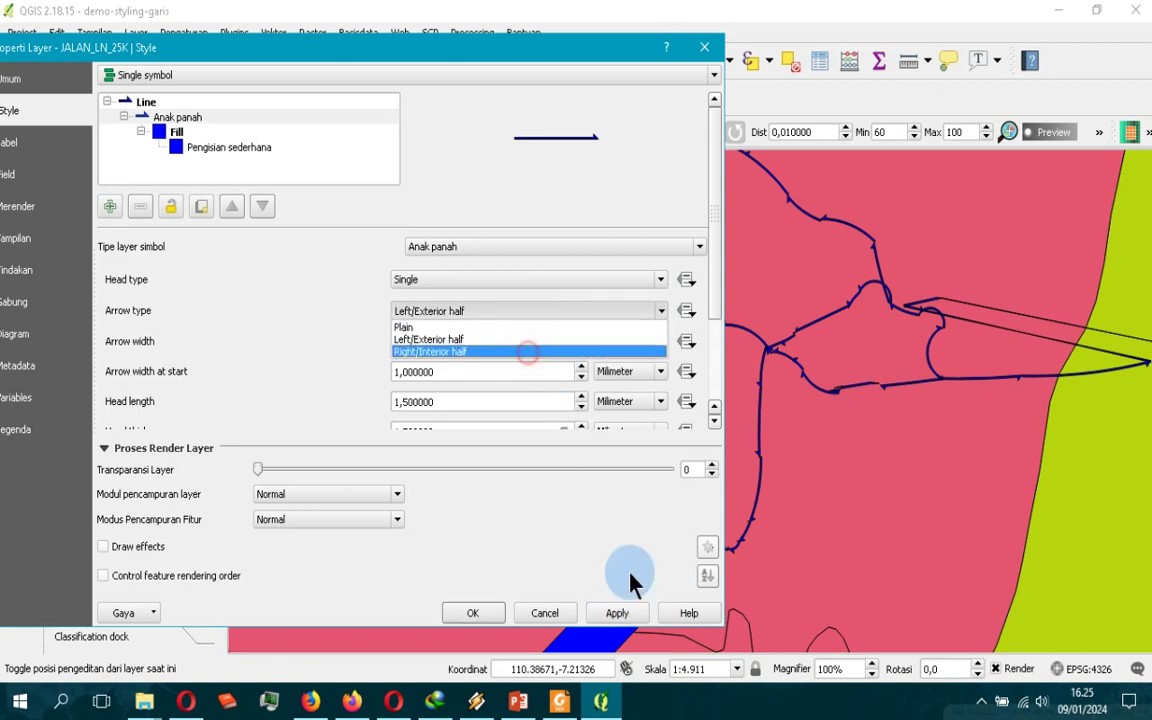
left_click(617, 613)
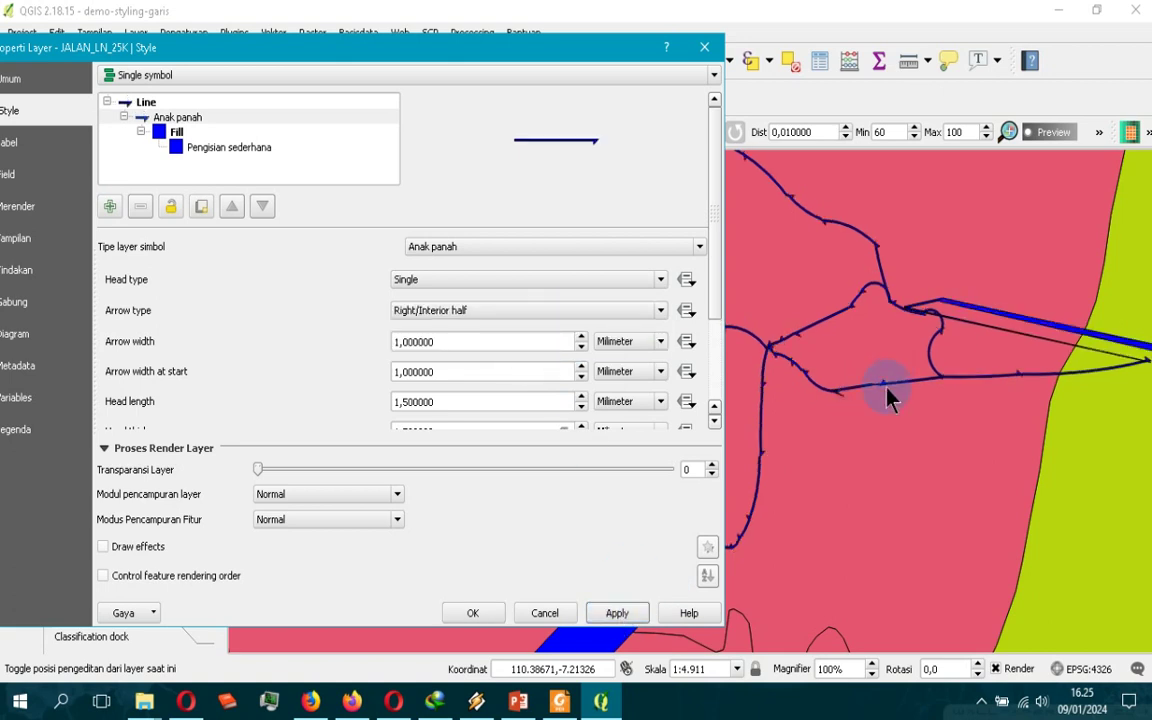
left_click(632, 314)
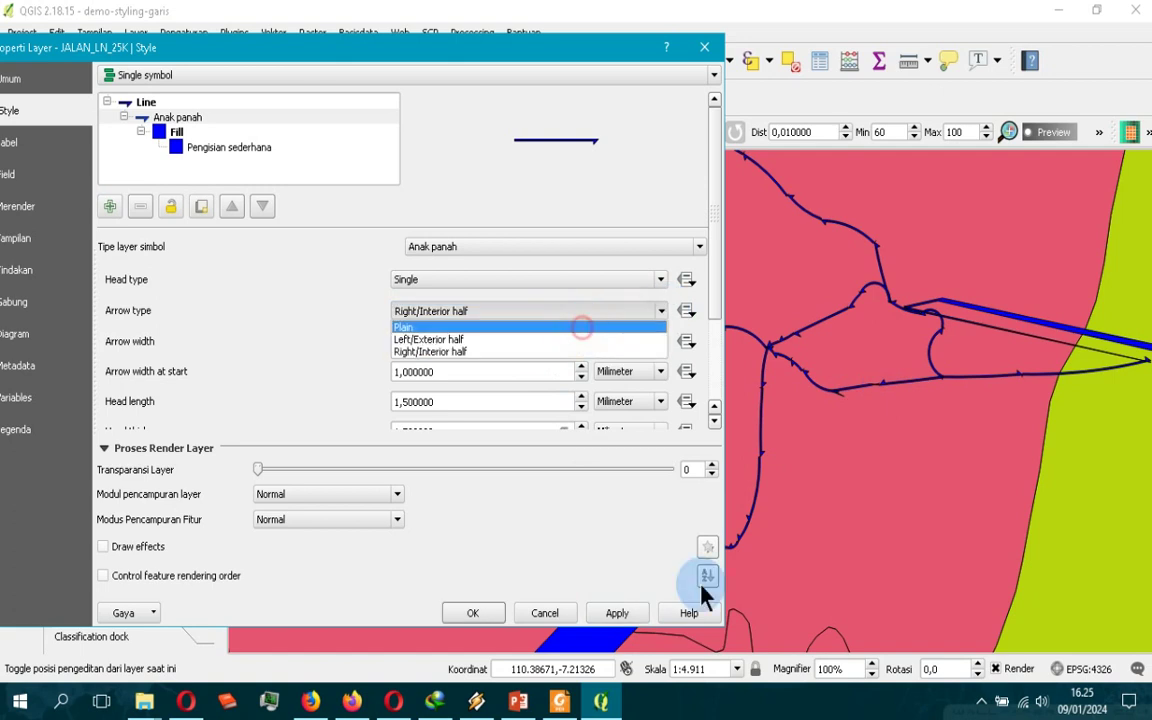
left_click(560, 324)
left_click(617, 613)
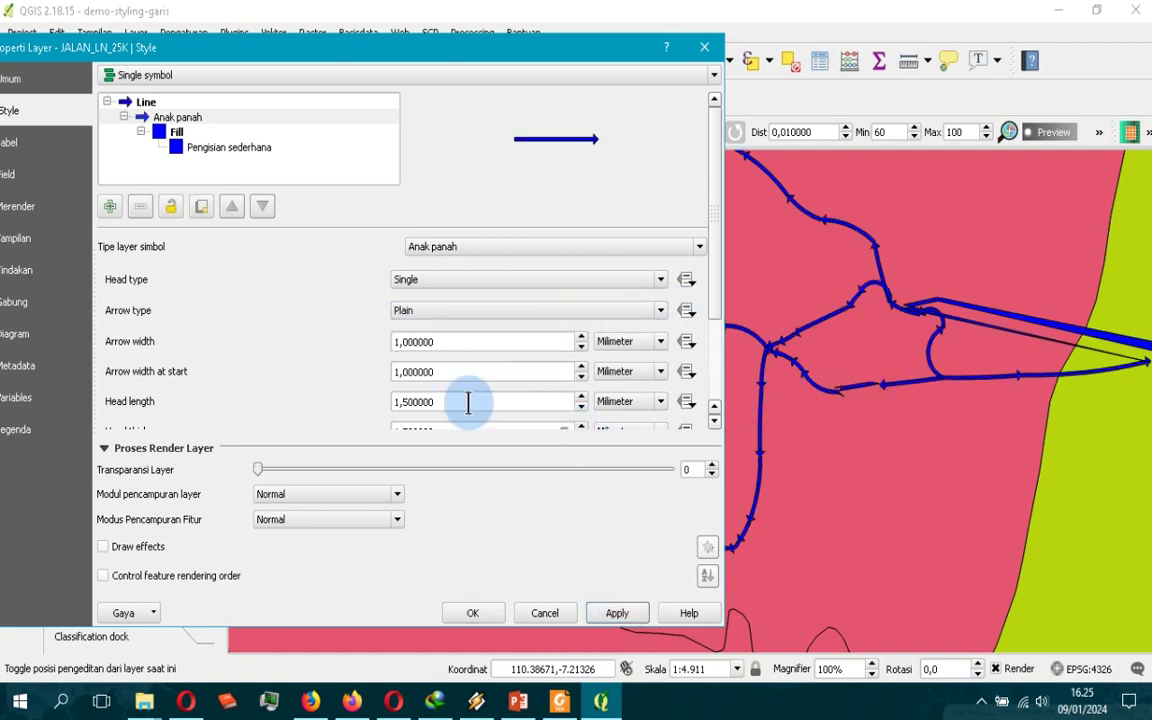
Set the road arrows' width to 1.6 mm and apply it to the map
left_click(580, 340)
left_click(580, 340)
left_click(580, 340)
left_click(580, 340)
left_click(580, 340)
left_click(580, 340)
left_click(617, 613)
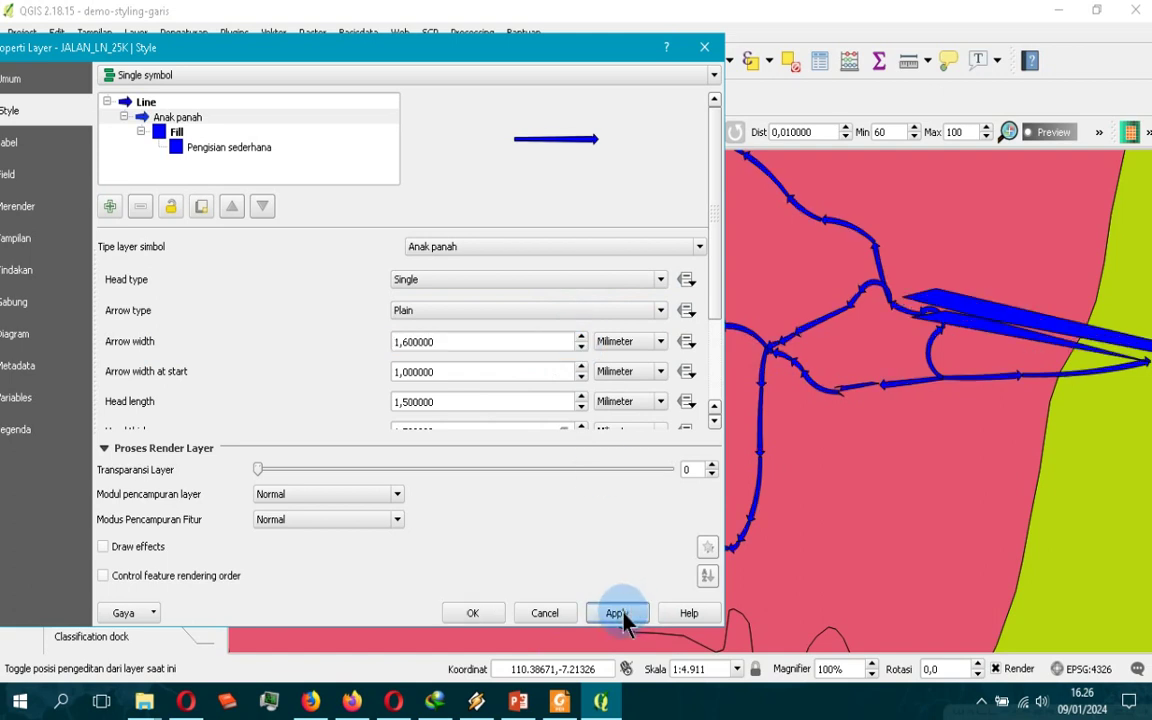
Return the arrow width to 1 mm and apply it
left_click(580, 347)
left_click(580, 347)
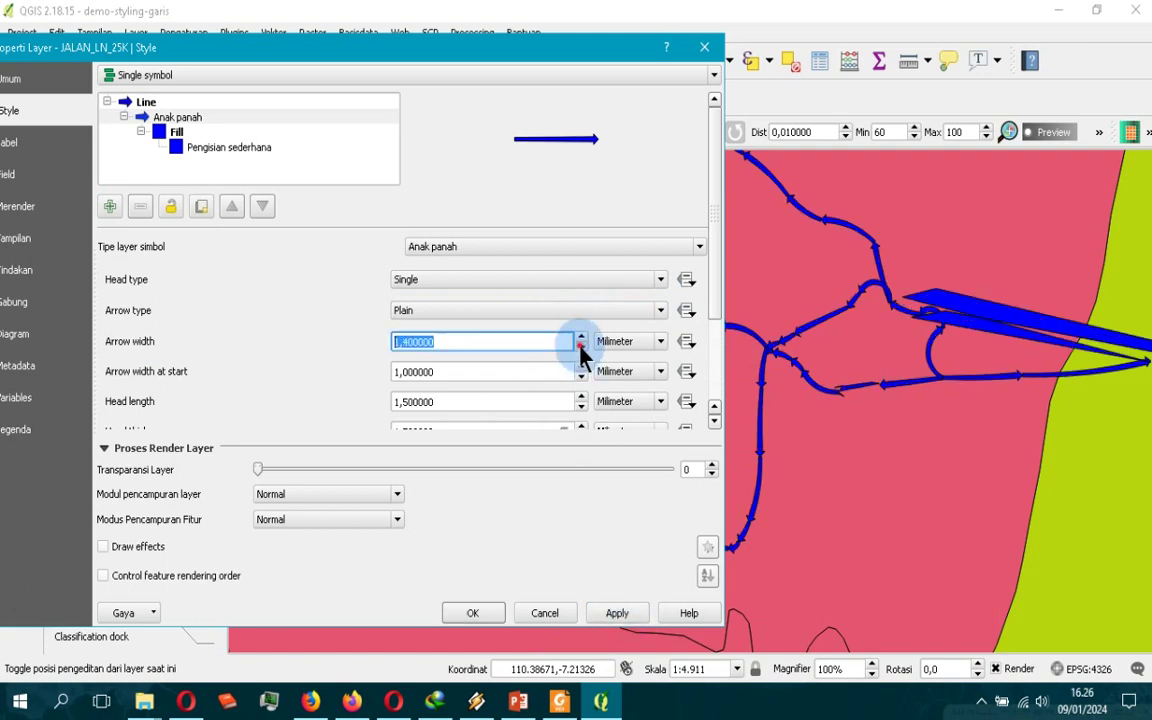
left_click(580, 350)
left_click(580, 350)
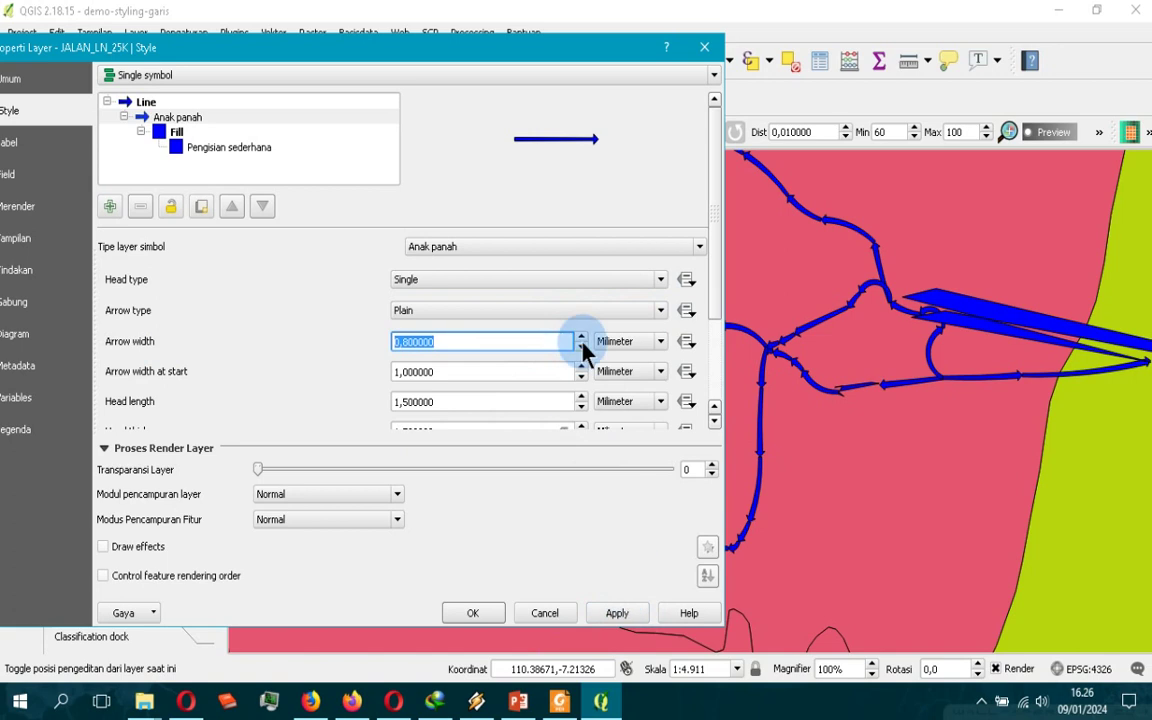
left_click(581, 337)
left_click(581, 337)
left_click(617, 613)
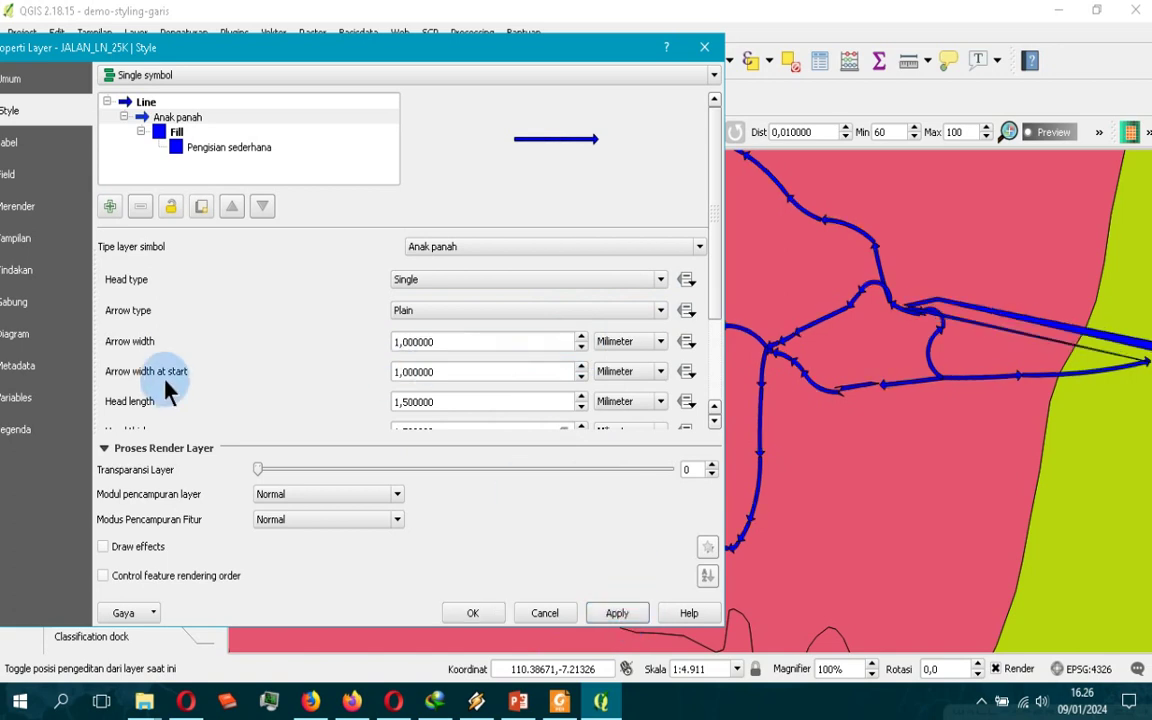
Set the arrow width at start to 2 mm, apply it, and close the layer properties
left_click(581, 366)
left_click(581, 366)
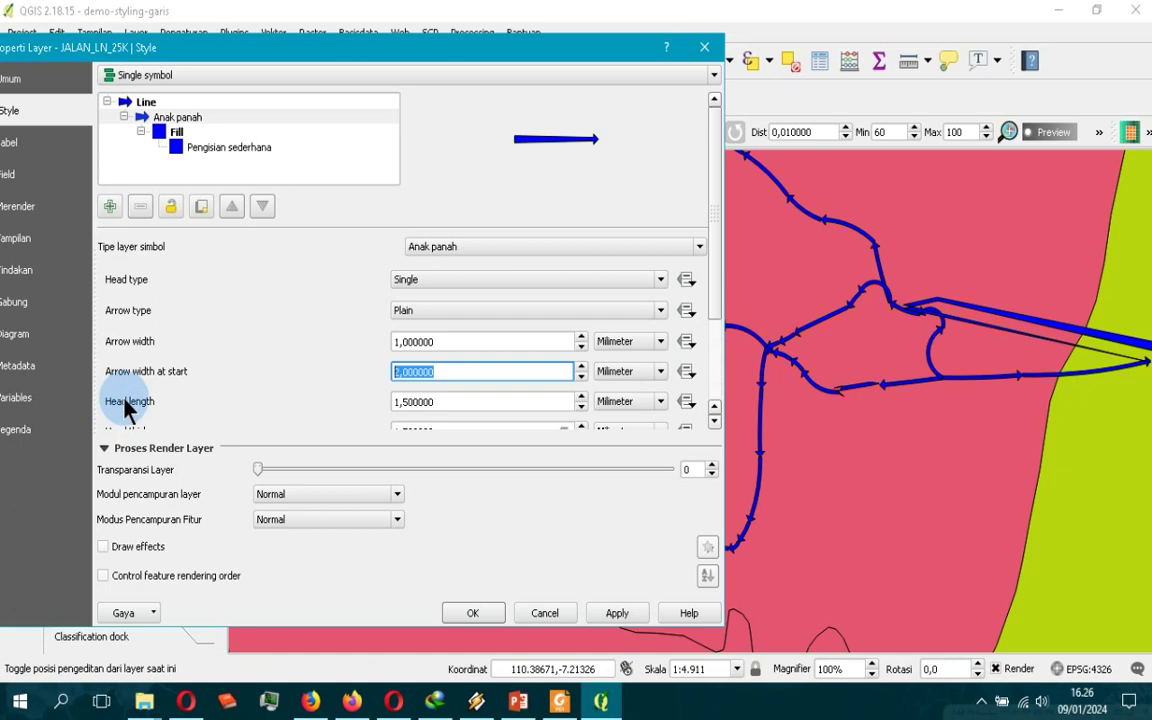
left_click(619, 614)
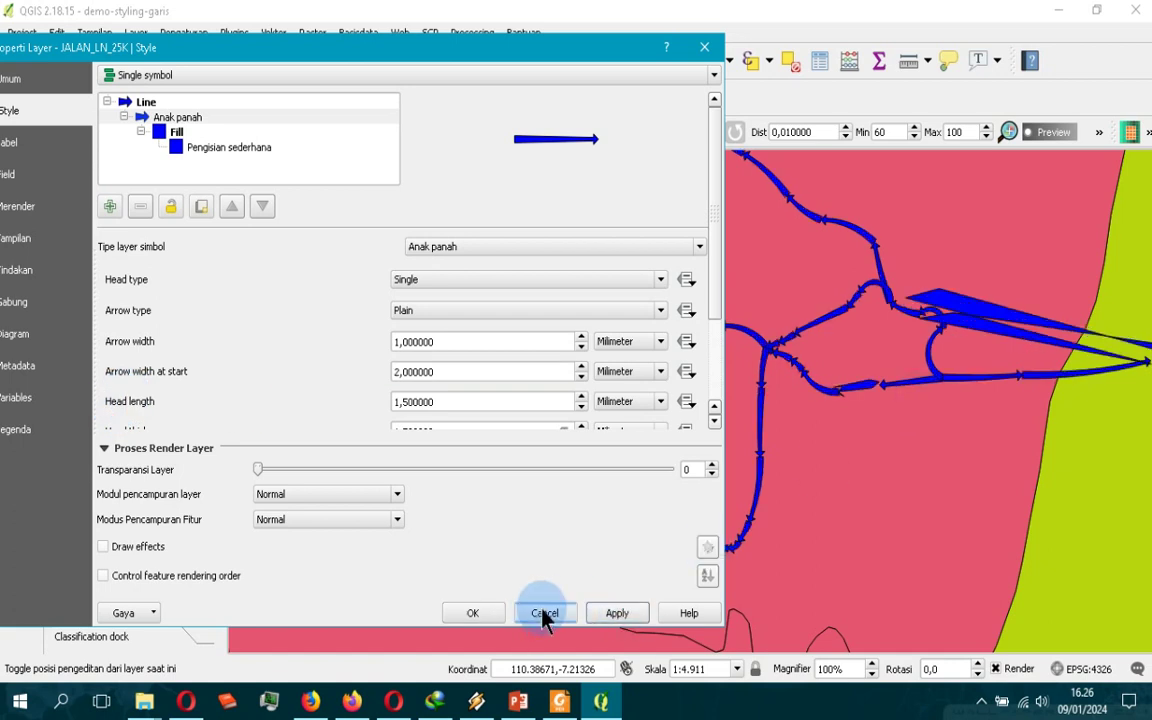
left_click(472, 613)
Examine the shape of the road arrows on the map at several scales
scroll(845, 393, "down", 3)
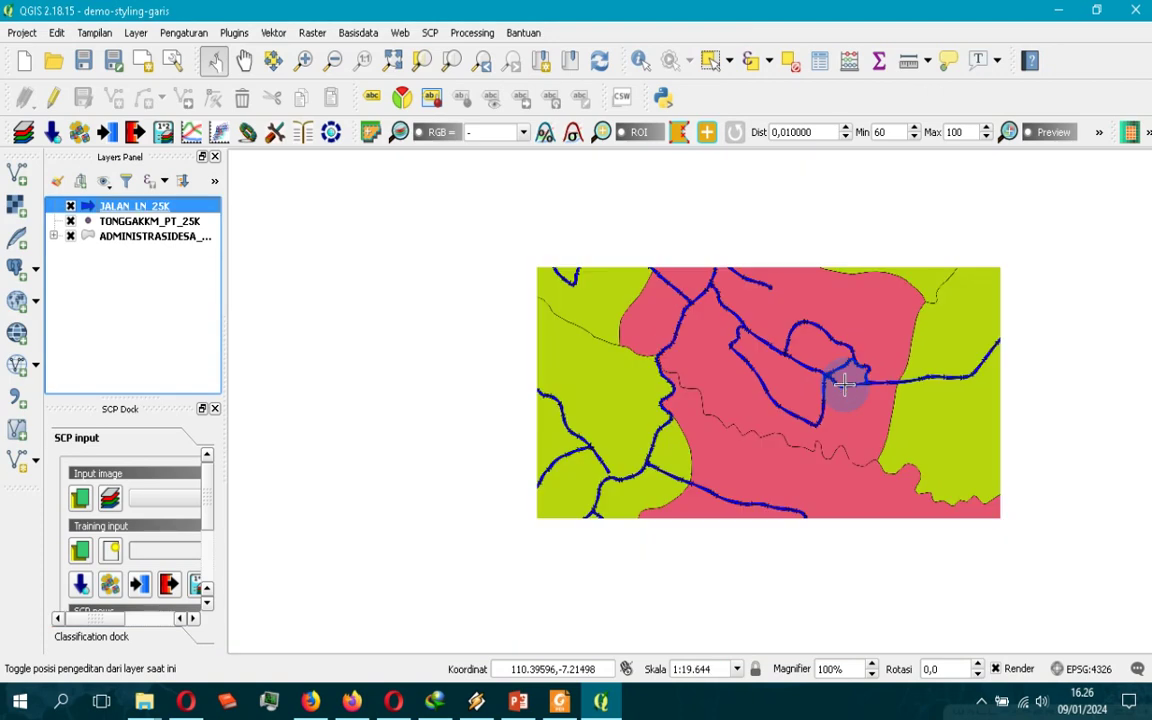
scroll(446, 263, "up", 2)
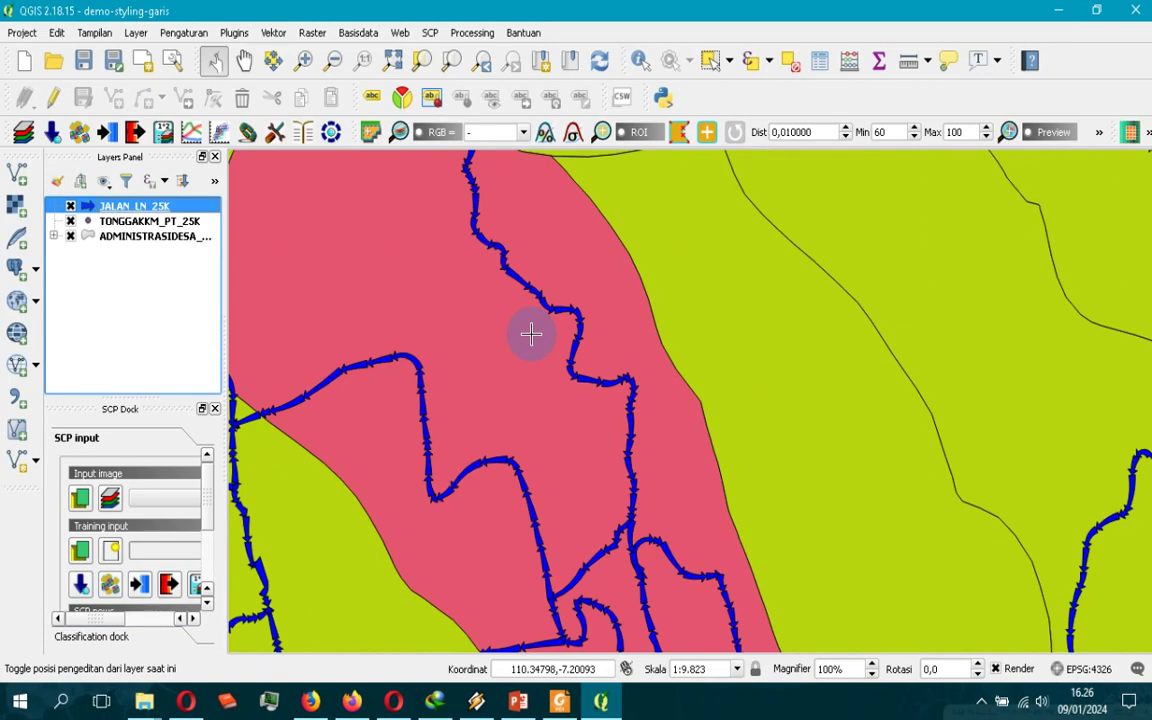
scroll(520, 294, "down", 2)
scroll(452, 350, "up", 3)
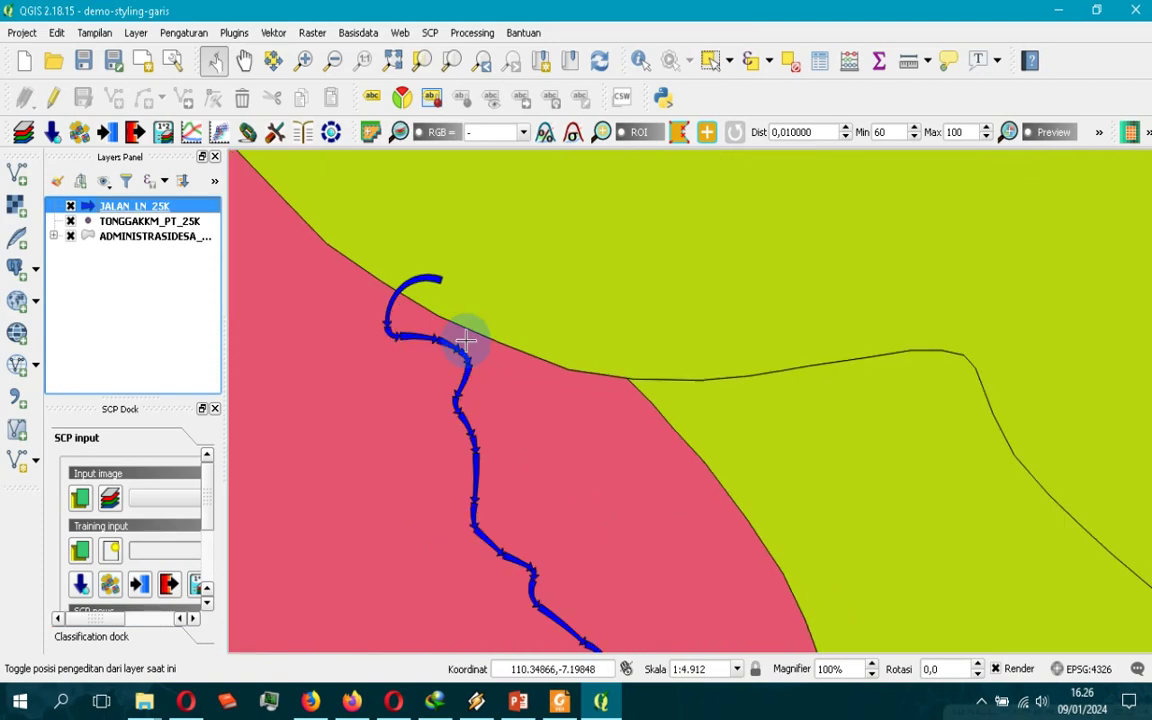
scroll(465, 338, "down", 2)
scroll(540, 494, "down", 2)
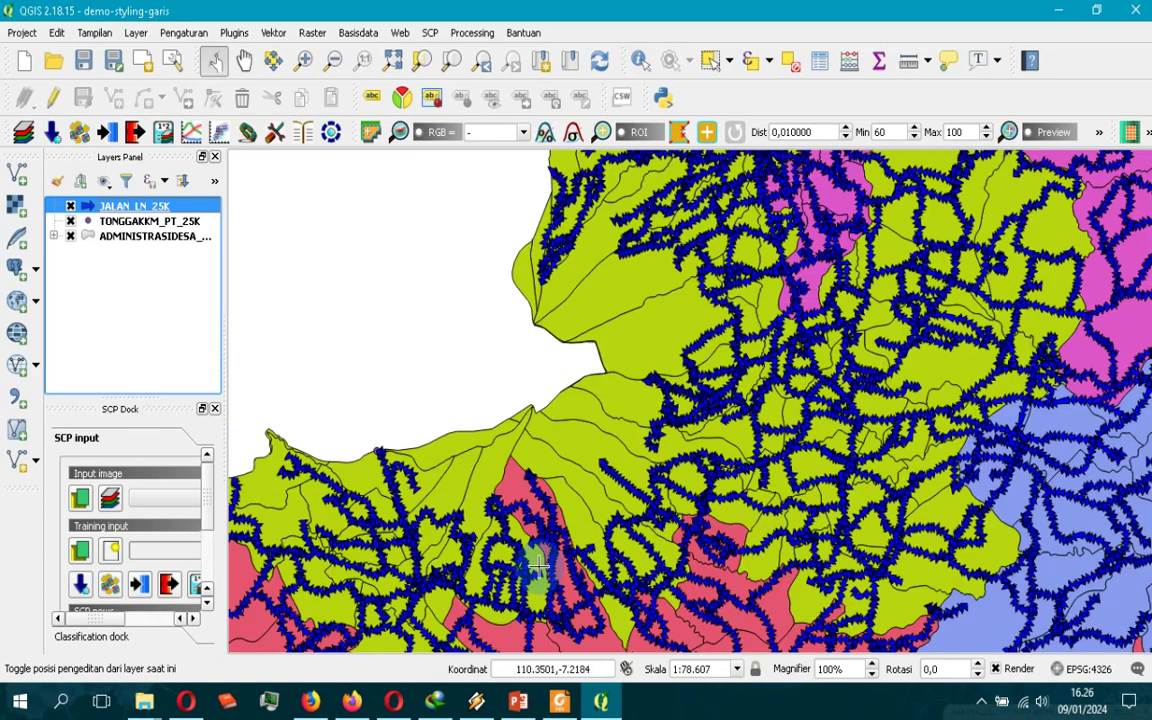
scroll(538, 566, "up", 2)
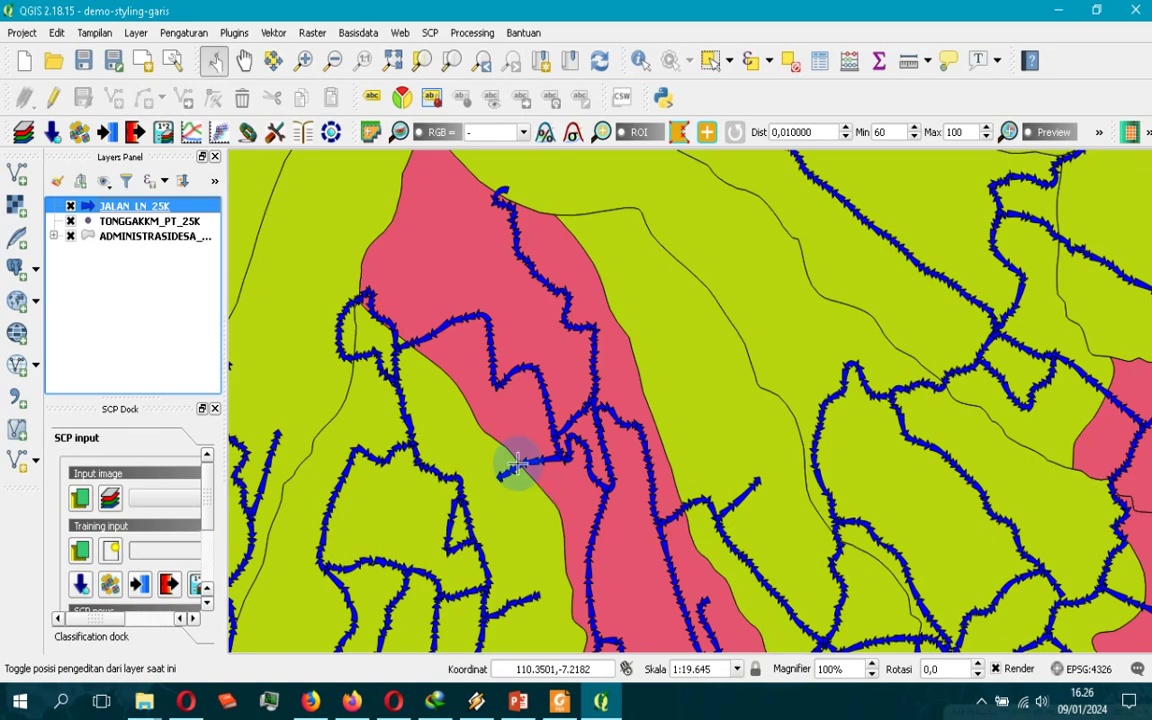
Reopen the JALAN_LN_25K style, set the Anak panah head length to 2.5 mm, and apply it
double_click(116, 214)
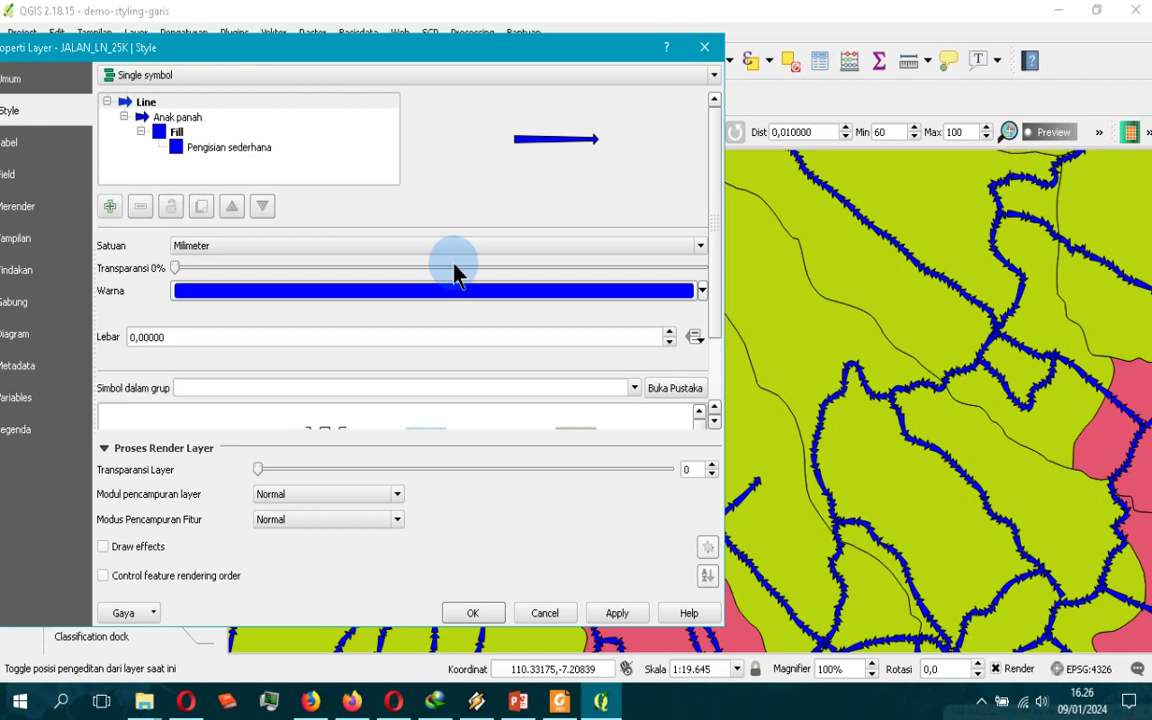
left_click(172, 117)
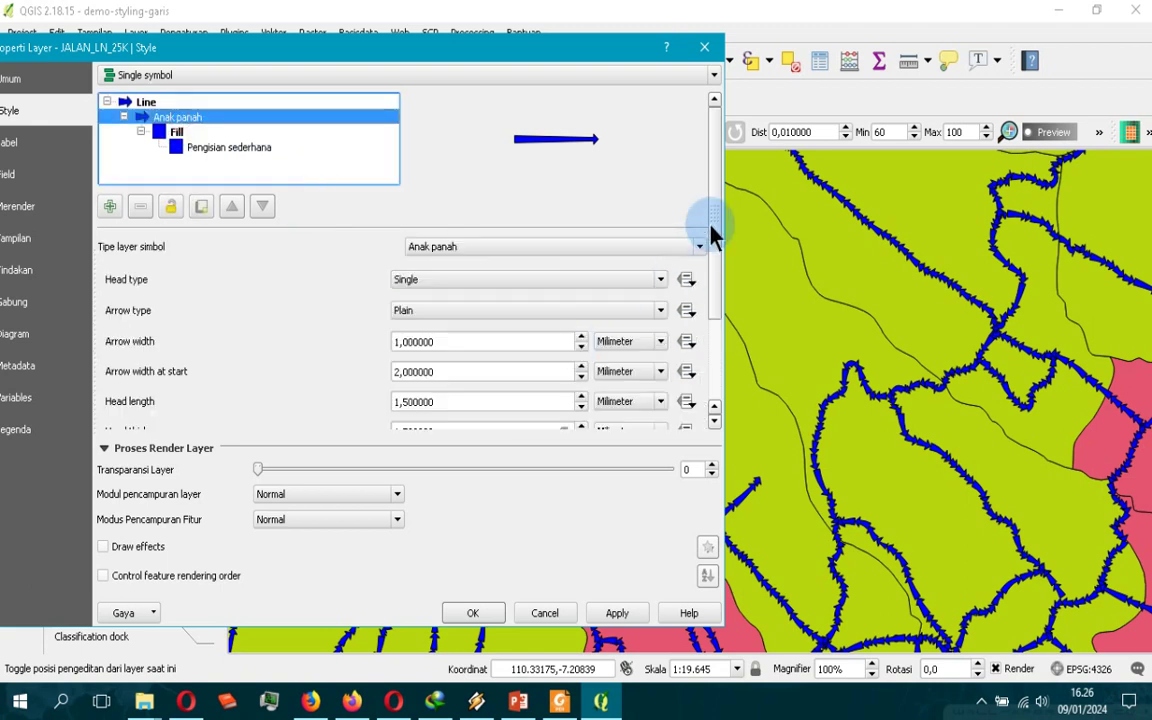
scroll(712, 300, "down", 3)
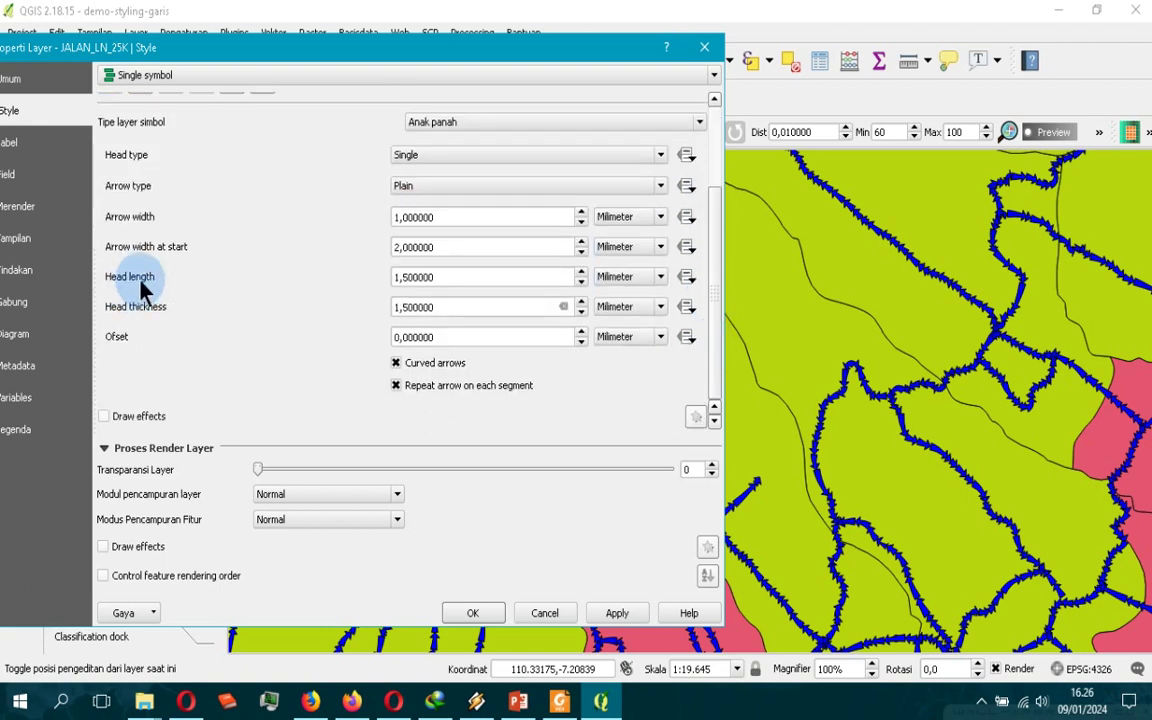
left_click(582, 272)
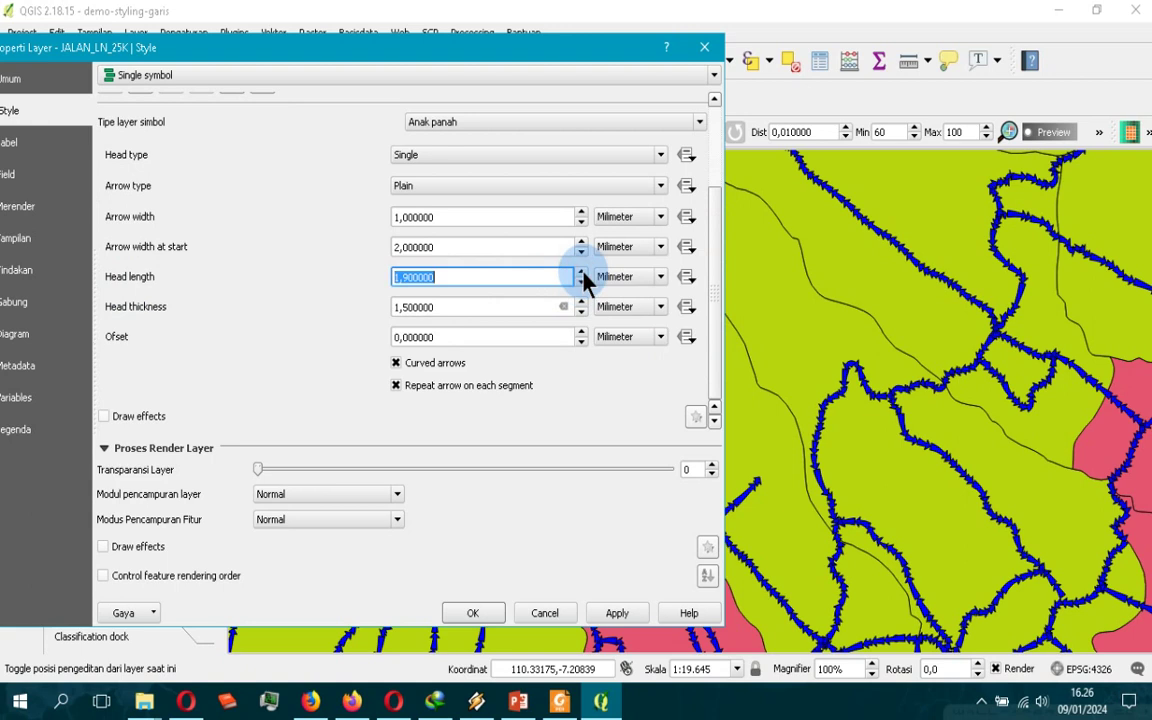
left_click(617, 613)
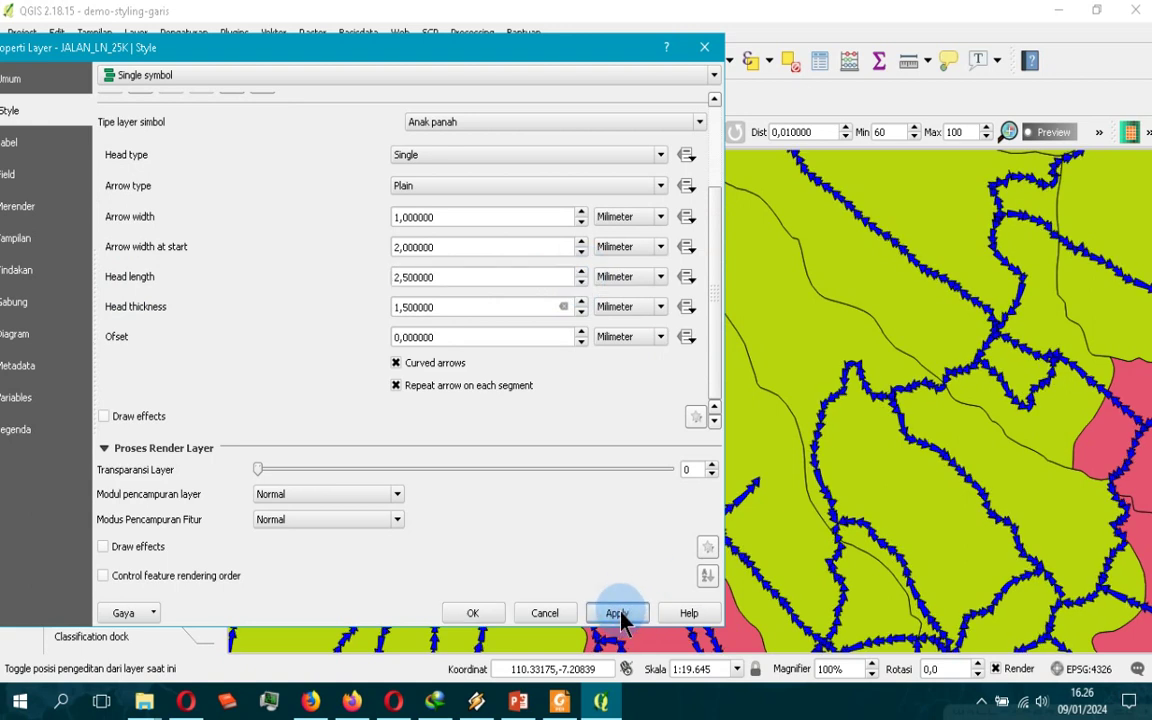
Set the road arrows' width at start to 0.4 mm and apply it
left_click(581, 253)
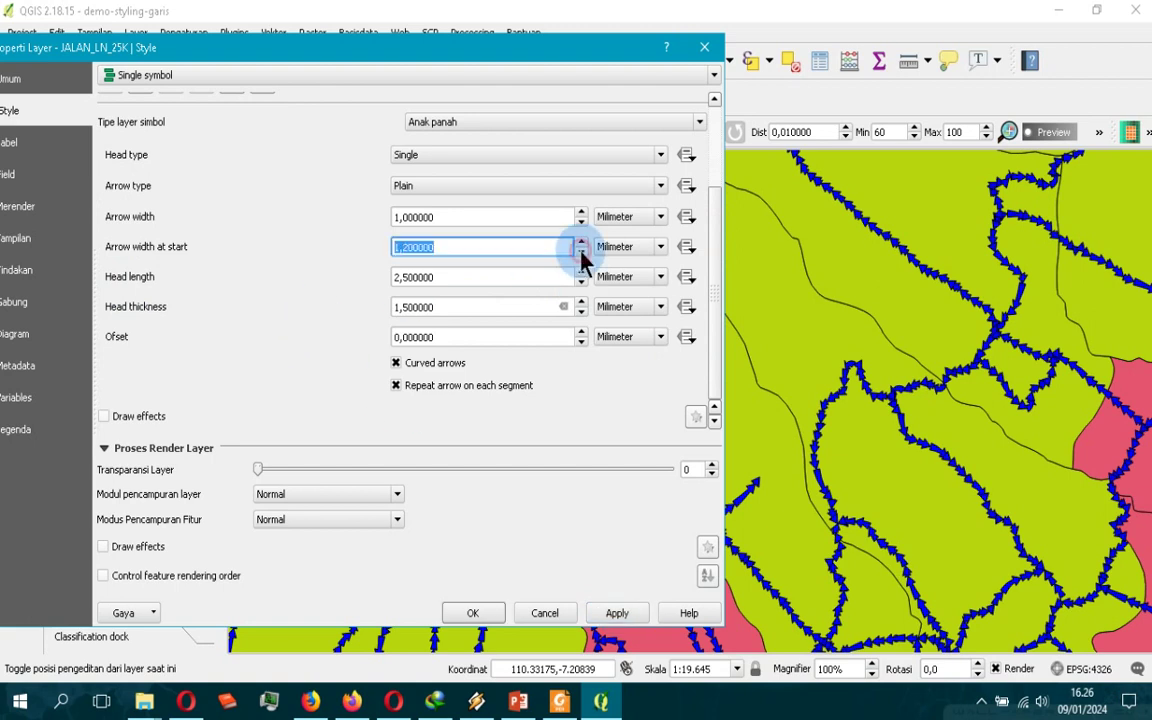
left_click(581, 253)
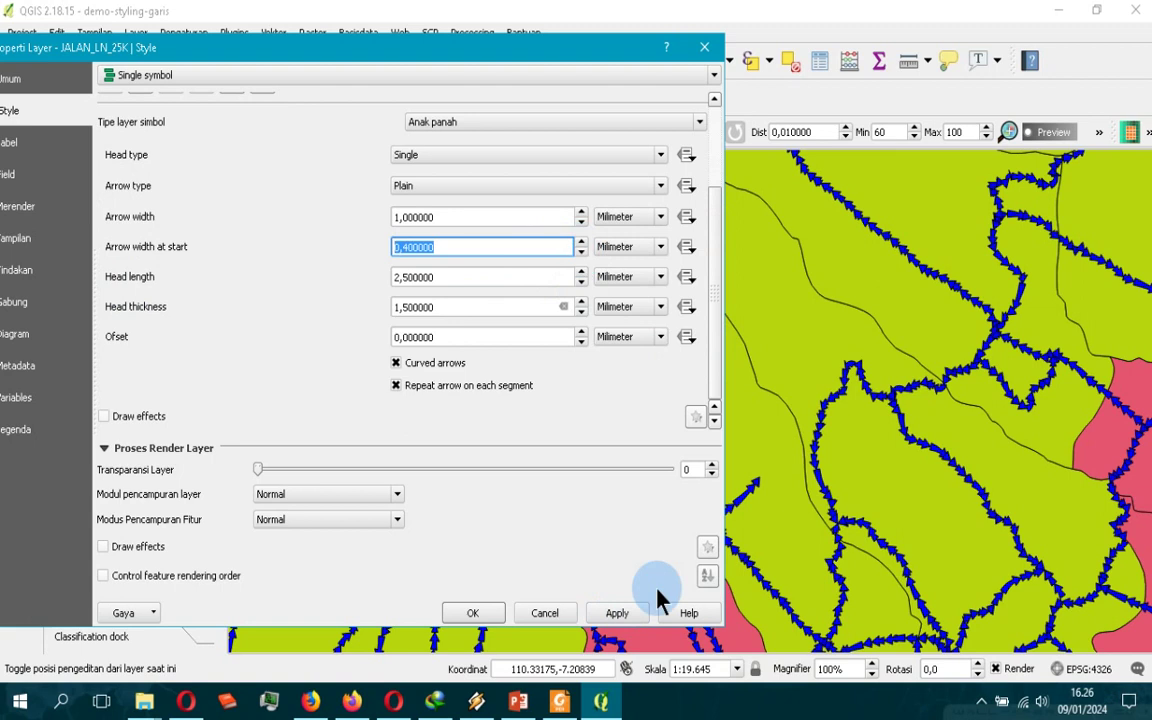
left_click(617, 613)
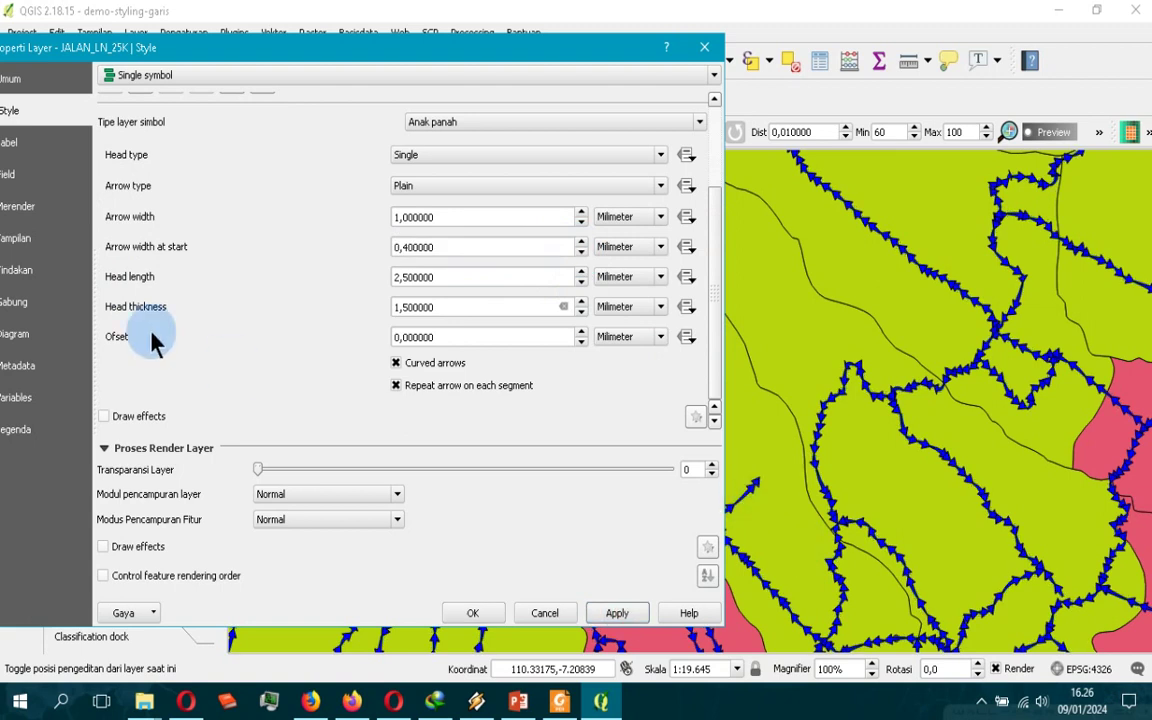
Set the road arrows' head thickness to 2.5 mm and apply it
left_click(581, 302)
left_click(581, 302)
left_click(581, 302)
left_click(581, 302)
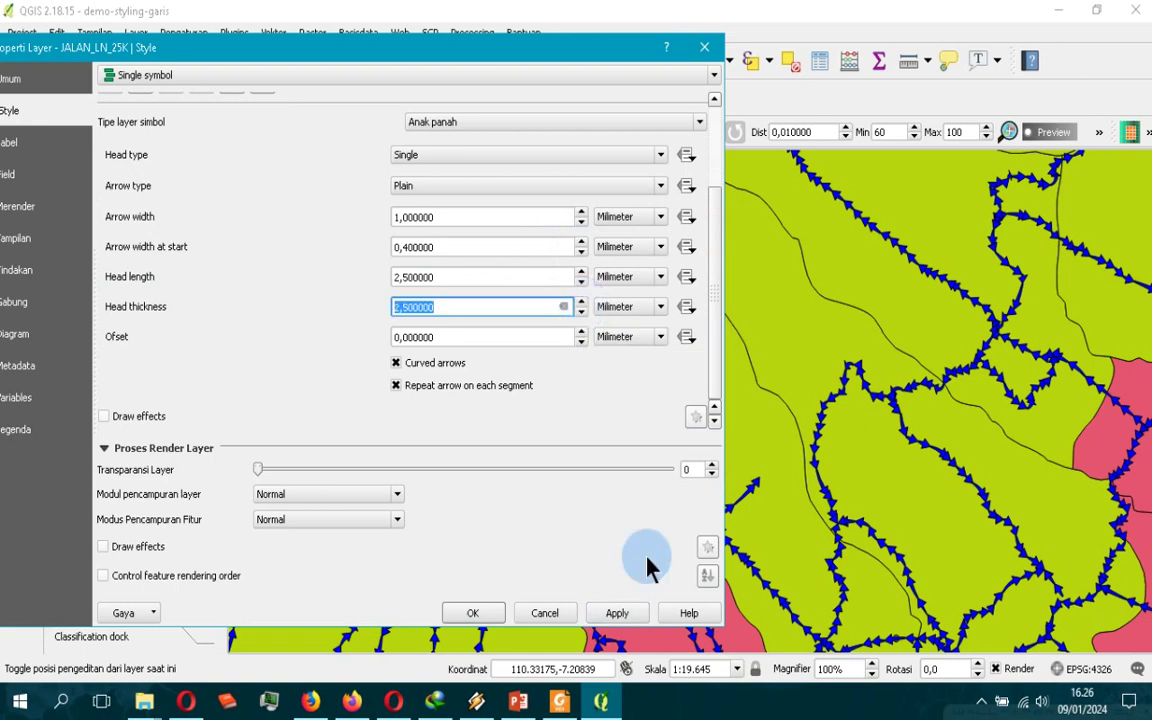
left_click(617, 612)
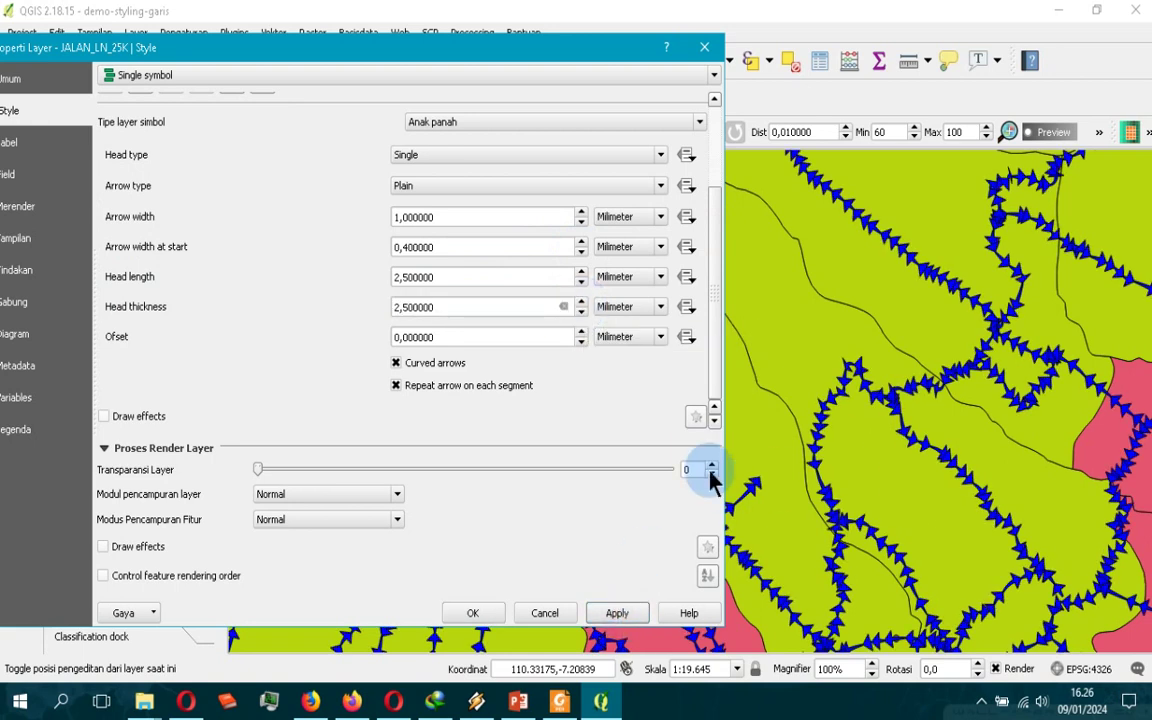
Set the offset of the road arrows to 0.8 mm and apply it
left_click(581, 333)
left_click(581, 333)
left_click(581, 333)
left_click(581, 333)
left_click(617, 614)
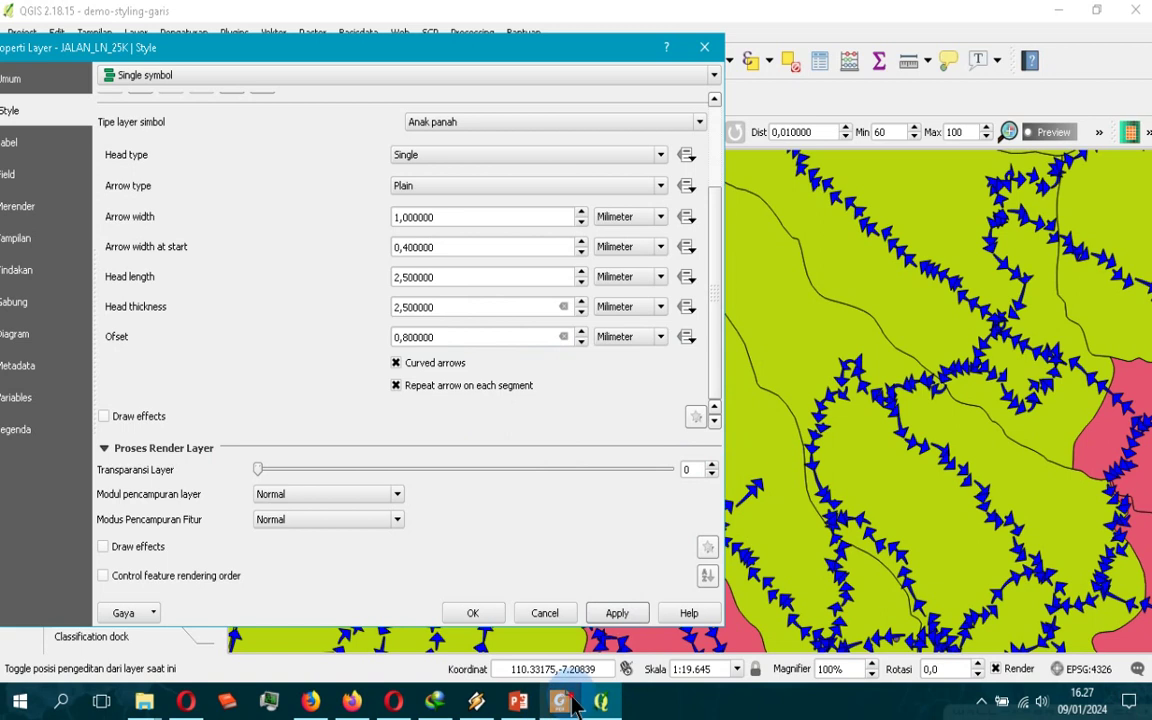
Switch to the Foxit Reader slides, read the slide "2. Dikategorikan[1]", and return to QGIS
left_click(560, 600)
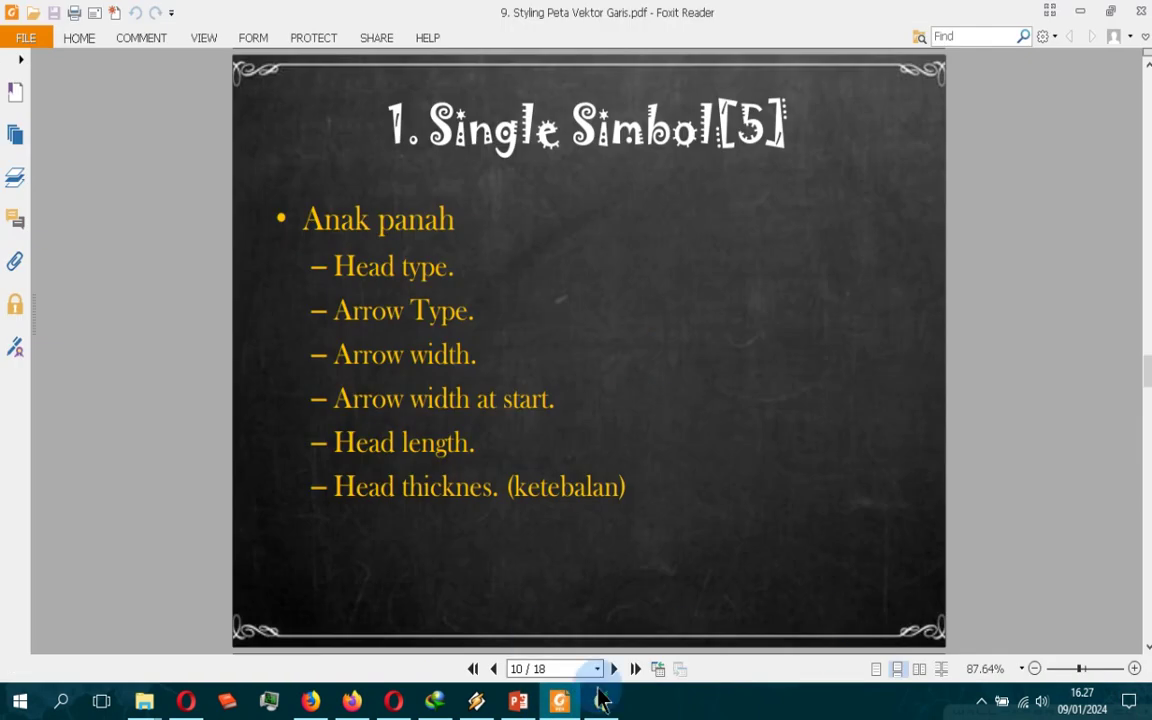
left_click(612, 668)
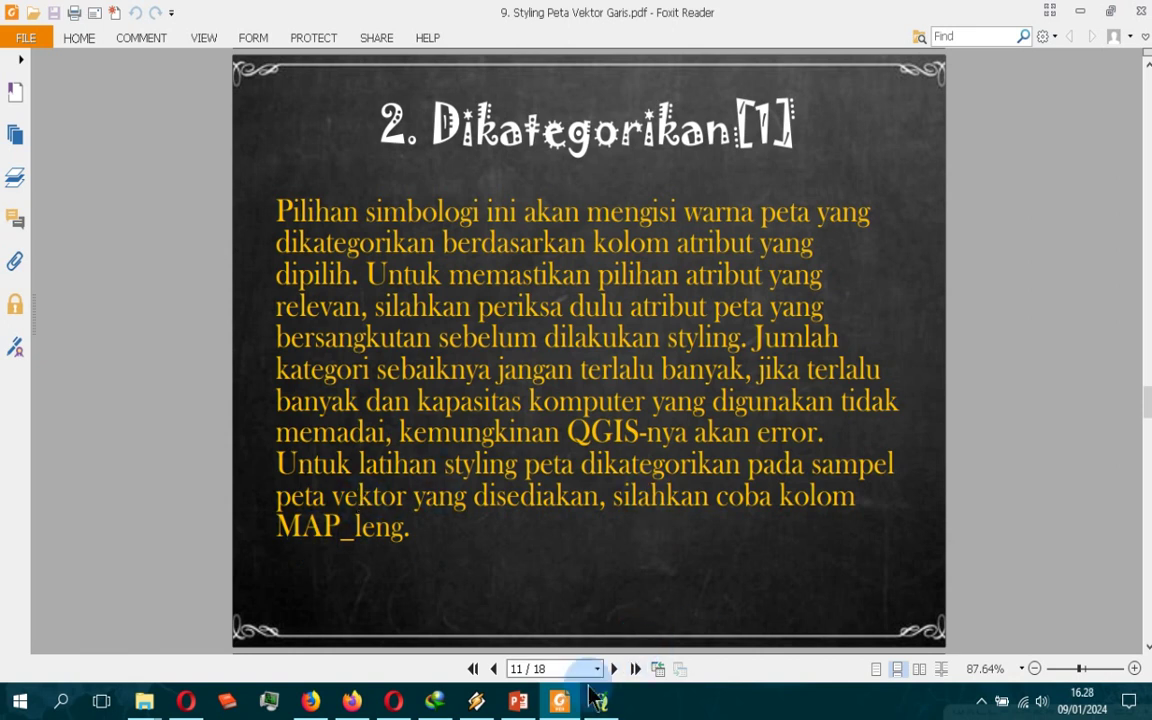
left_click(555, 630)
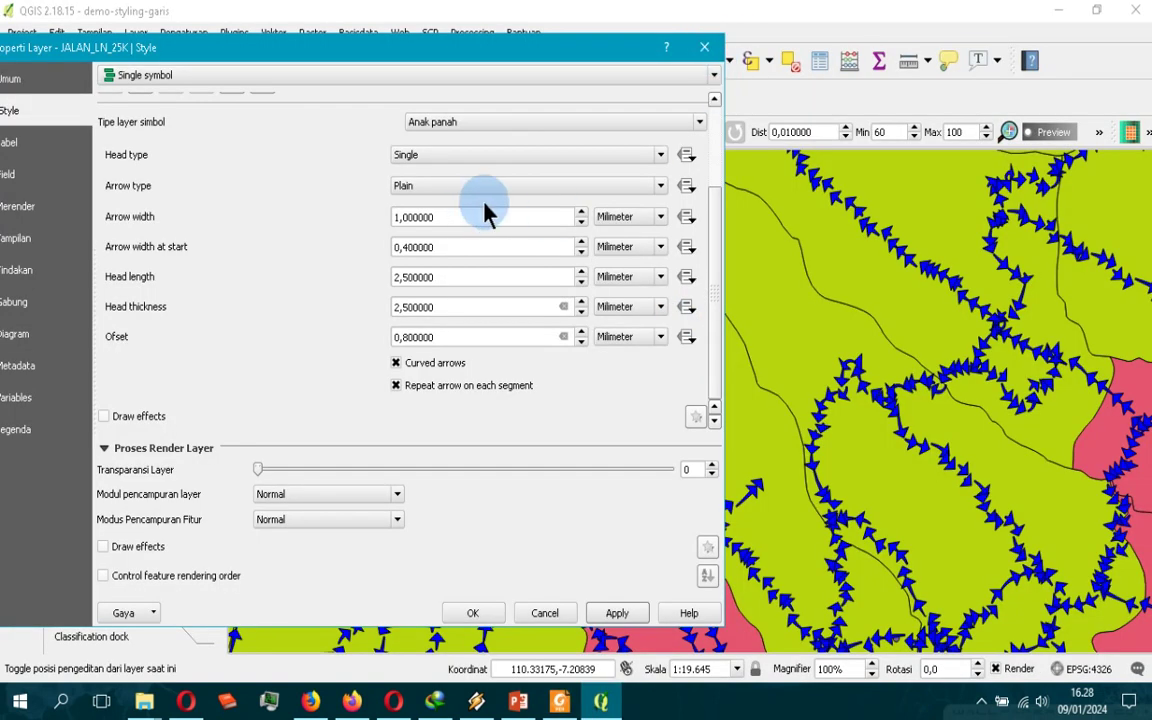
Change the road symbol layer type to Garis sederhana, apply it, and close the layer properties
scroll(688, 160, "up", 3)
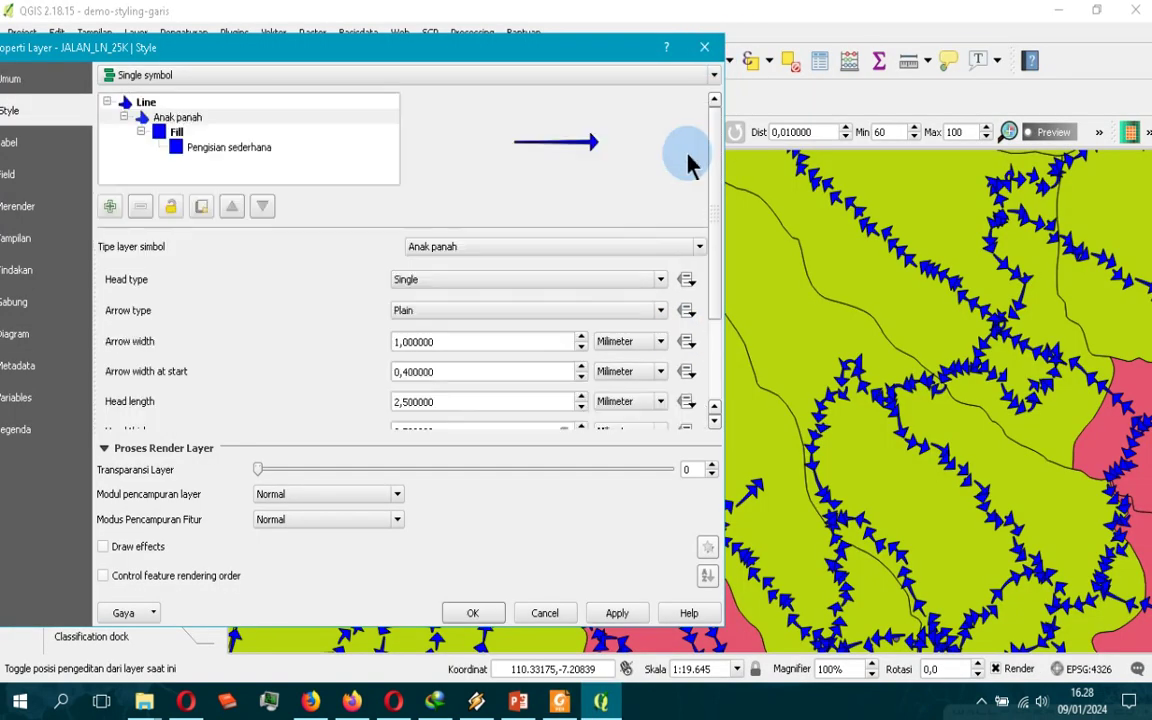
left_click(580, 249)
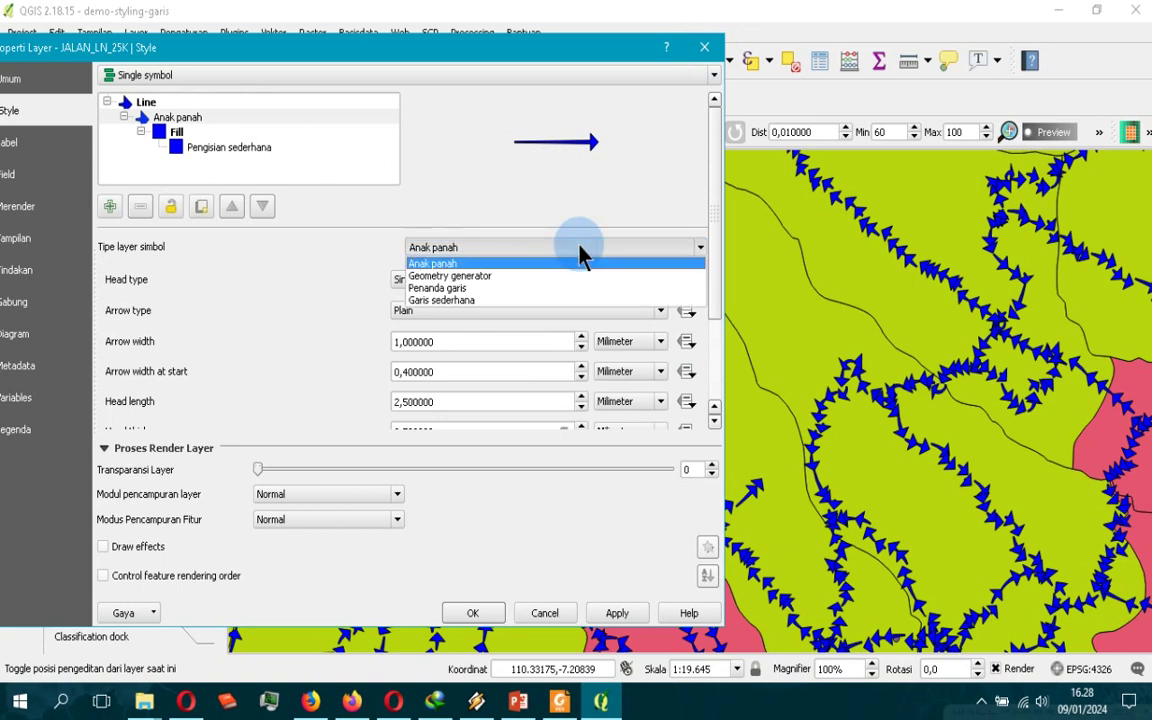
left_click(496, 300)
left_click(617, 608)
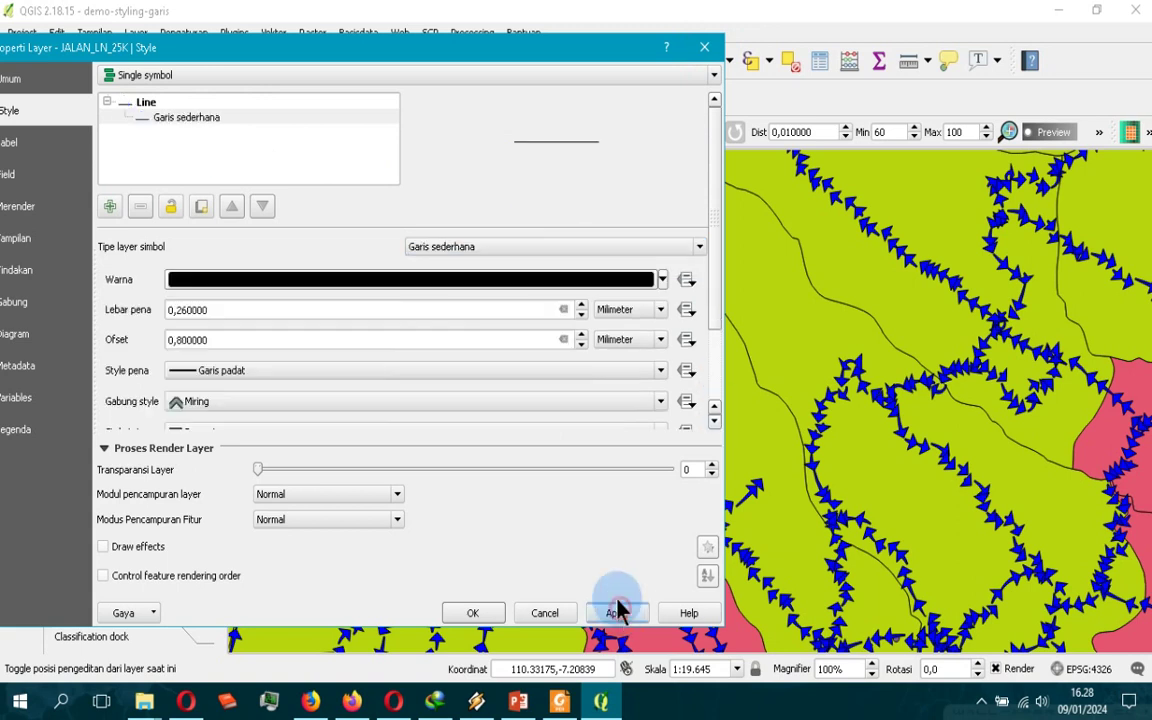
left_click(473, 613)
left_click(143, 207)
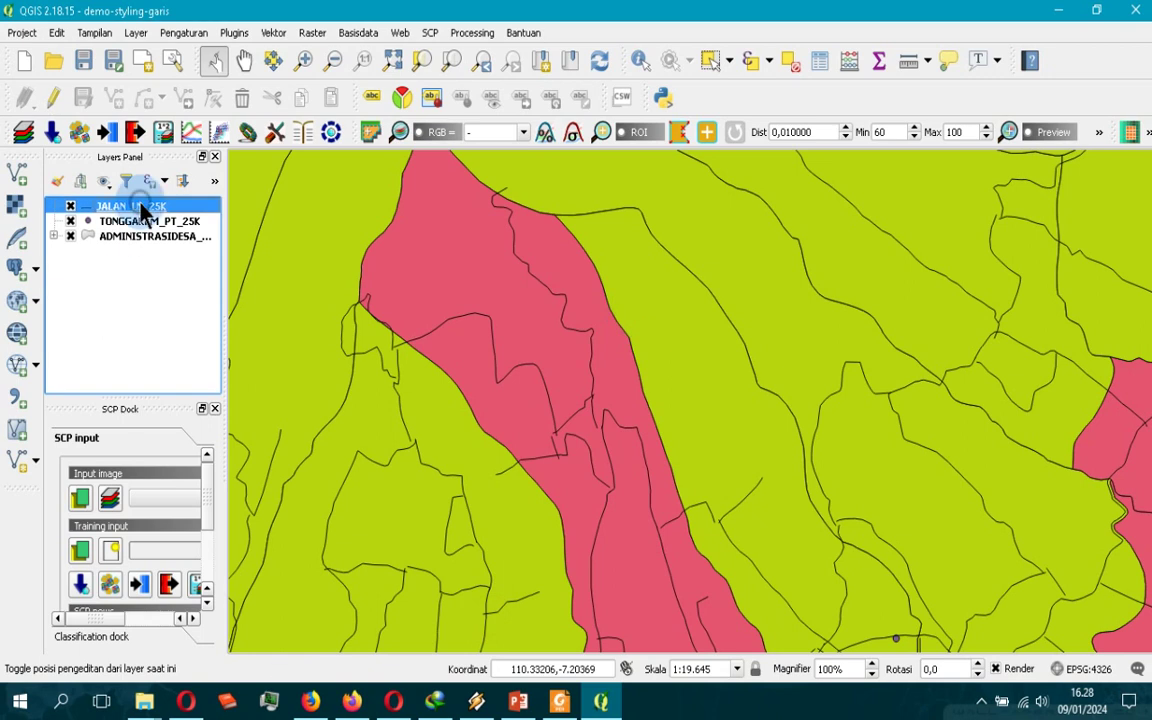
right_click(143, 207)
left_click(478, 318)
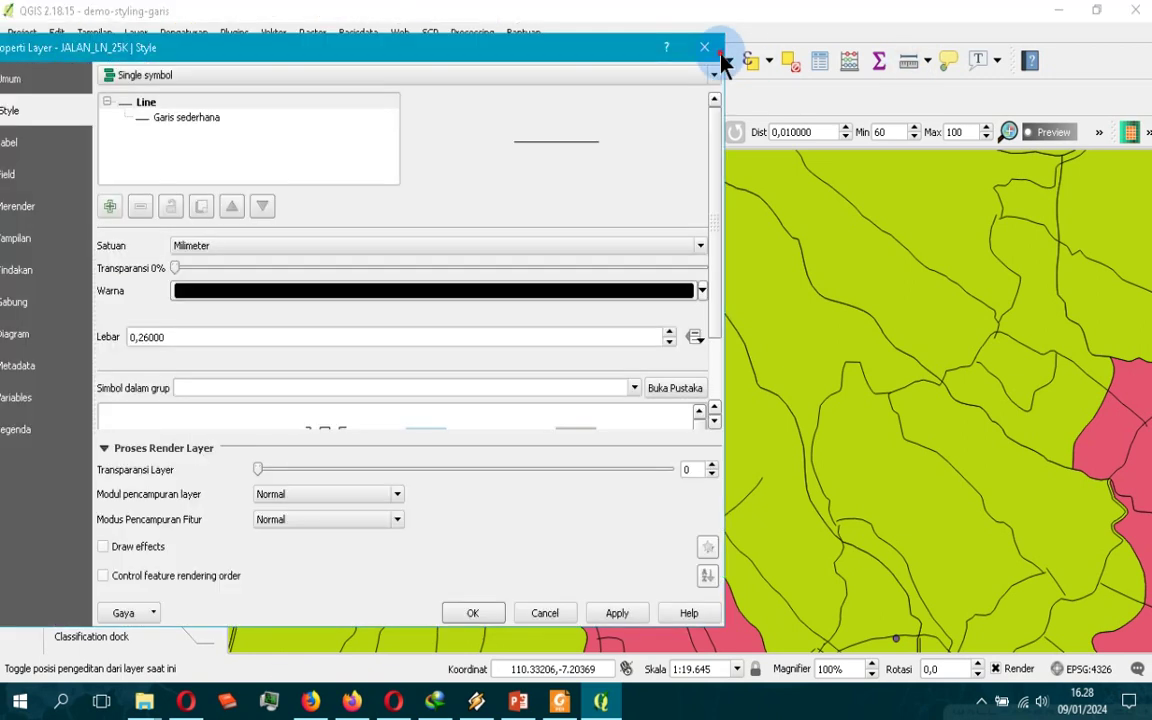
left_click(708, 48)
double_click(103, 205)
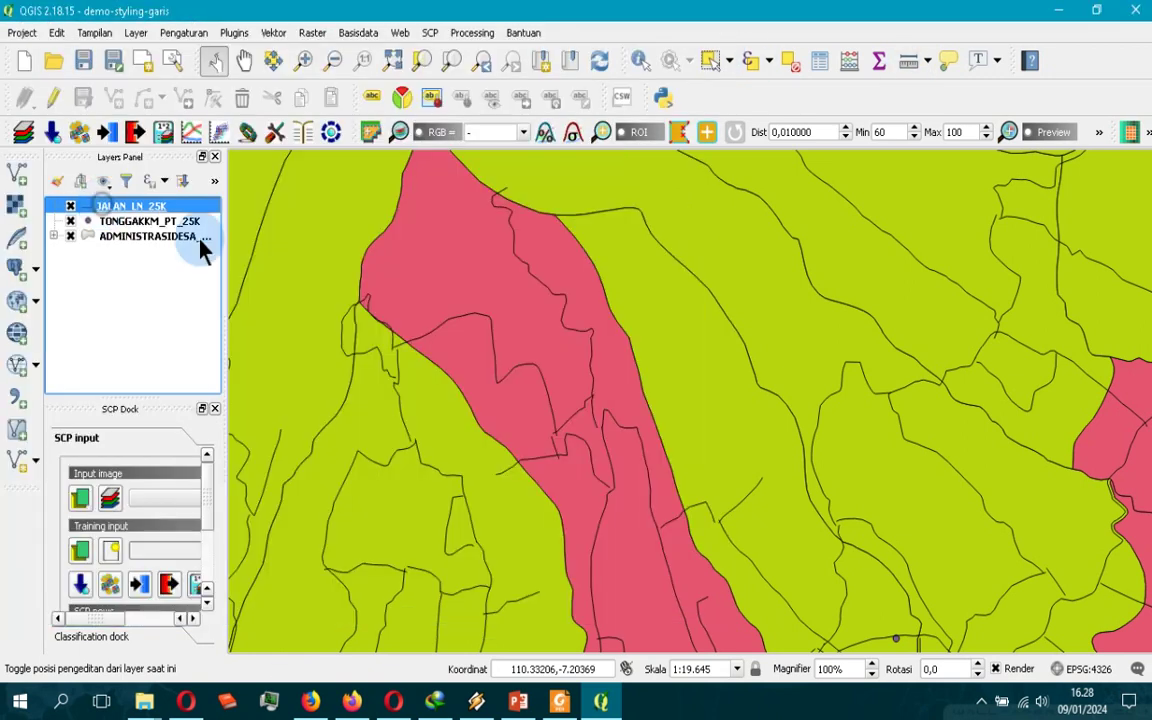
Examine the road classes in the REMARK column of the JALAN_LN_25K attribute table, and close the table
right_click(200, 248)
left_click(188, 380)
left_click_drag(345, 598, 742, 600)
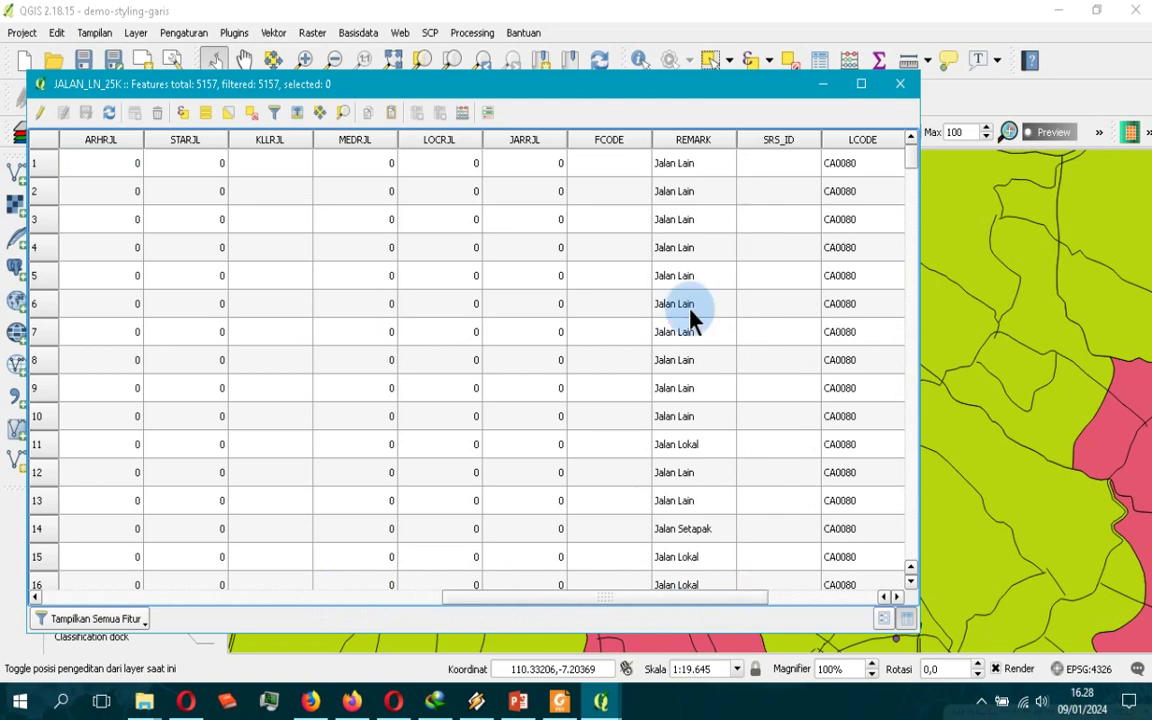
scroll(715, 300, "down", 3)
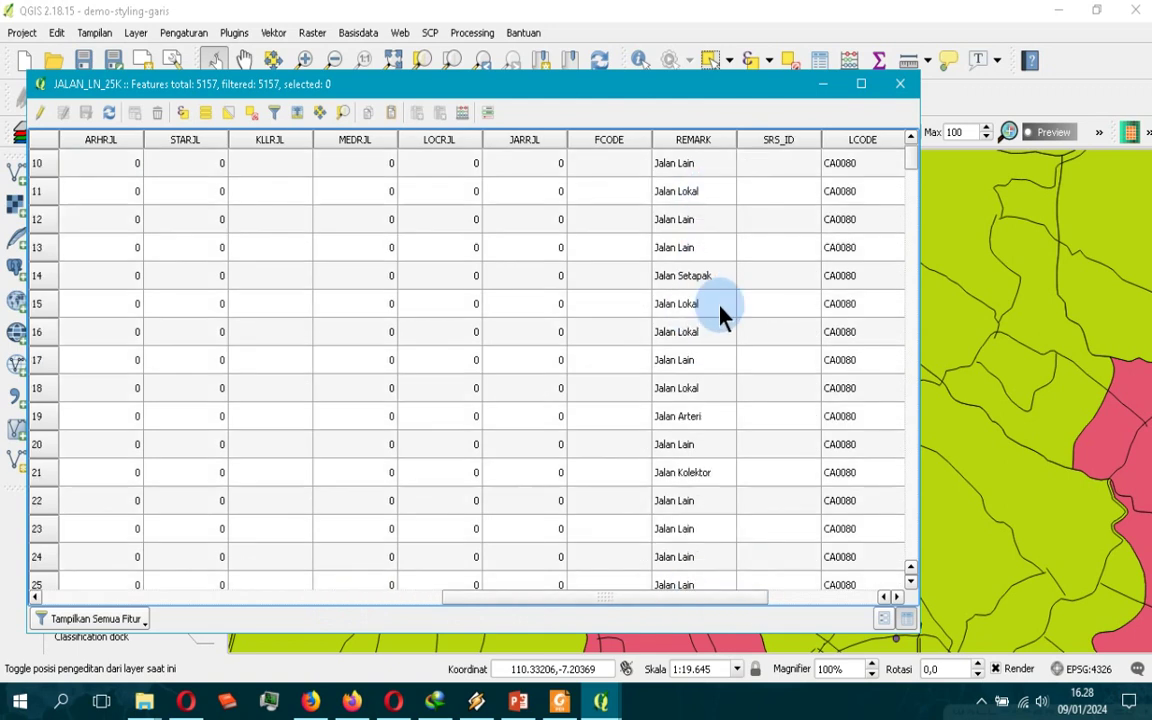
scroll(722, 310, "down", 1)
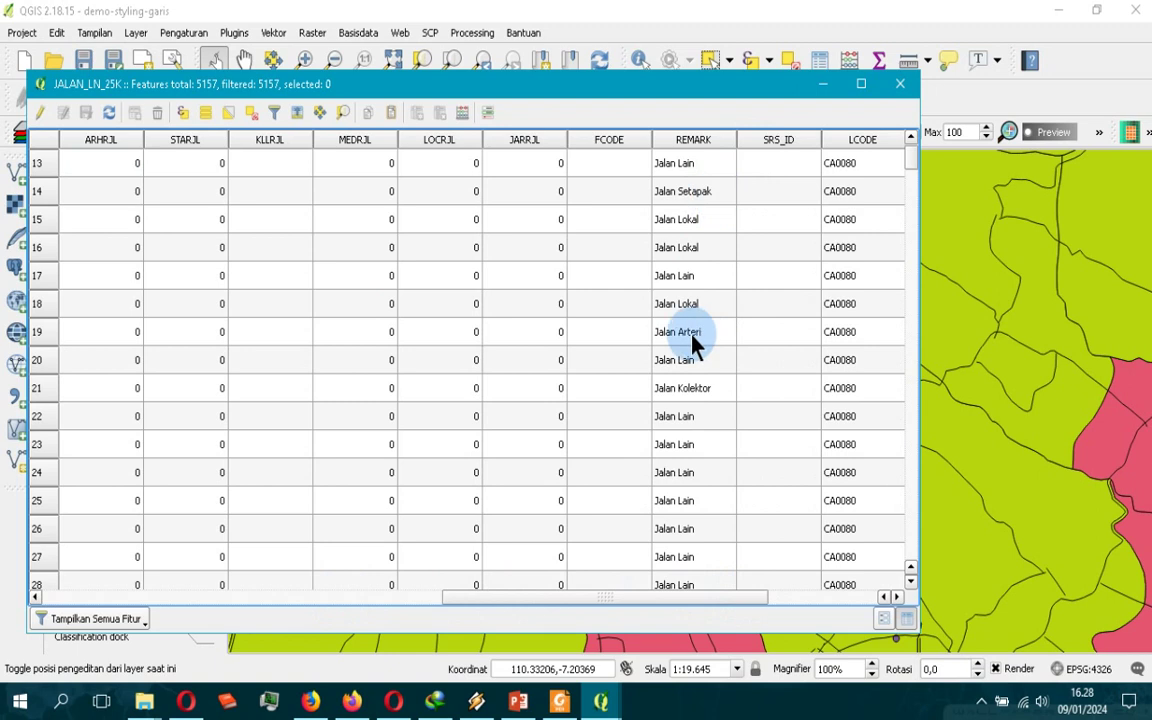
left_click(900, 84)
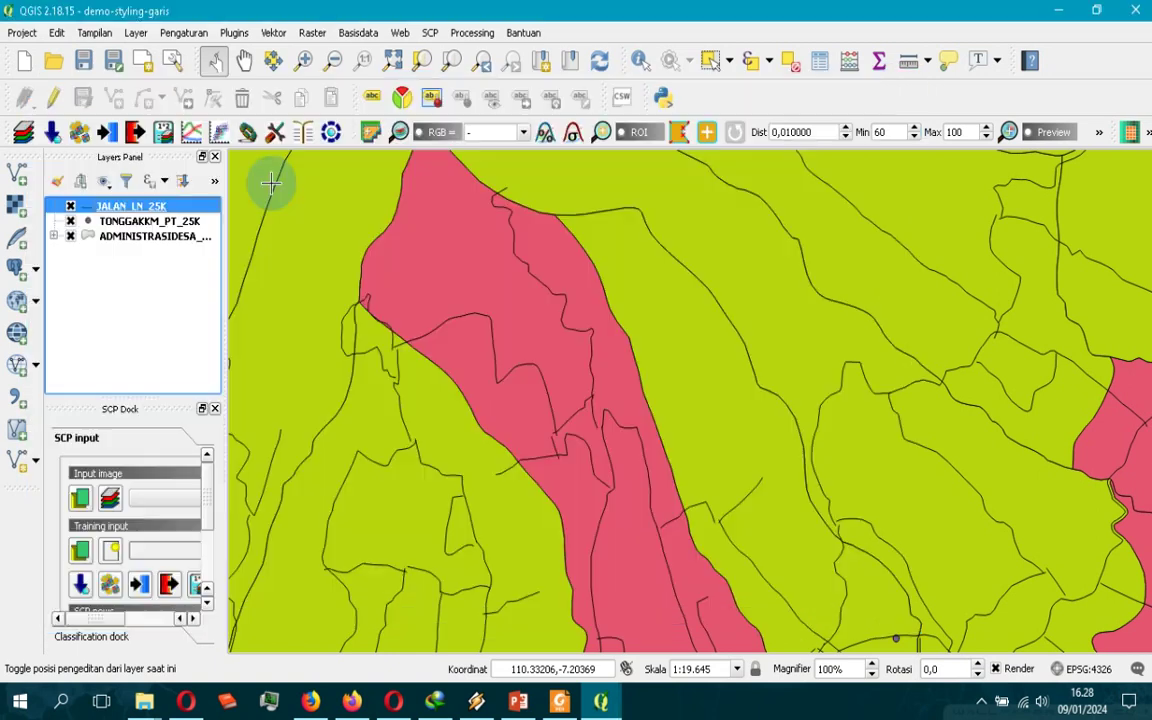
Open the JALAN_LN_25K style, switch it to Dikategorikan, and classify the roads by the REMARK column
right_click(152, 203)
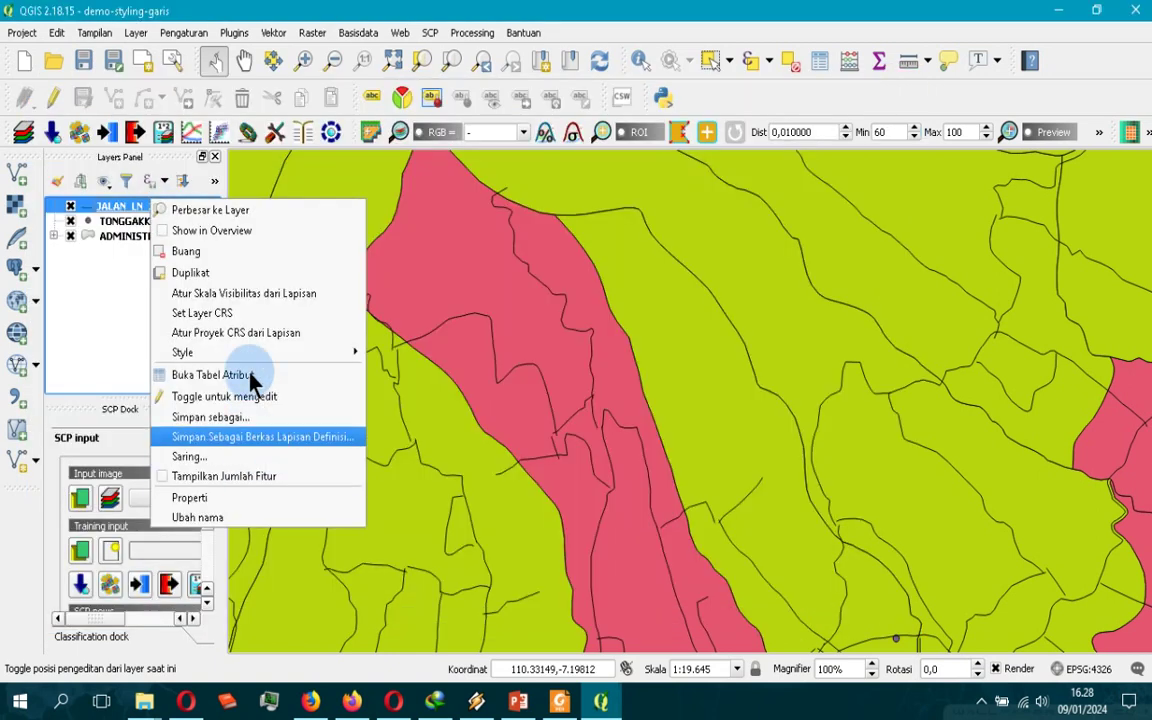
left_click(228, 500)
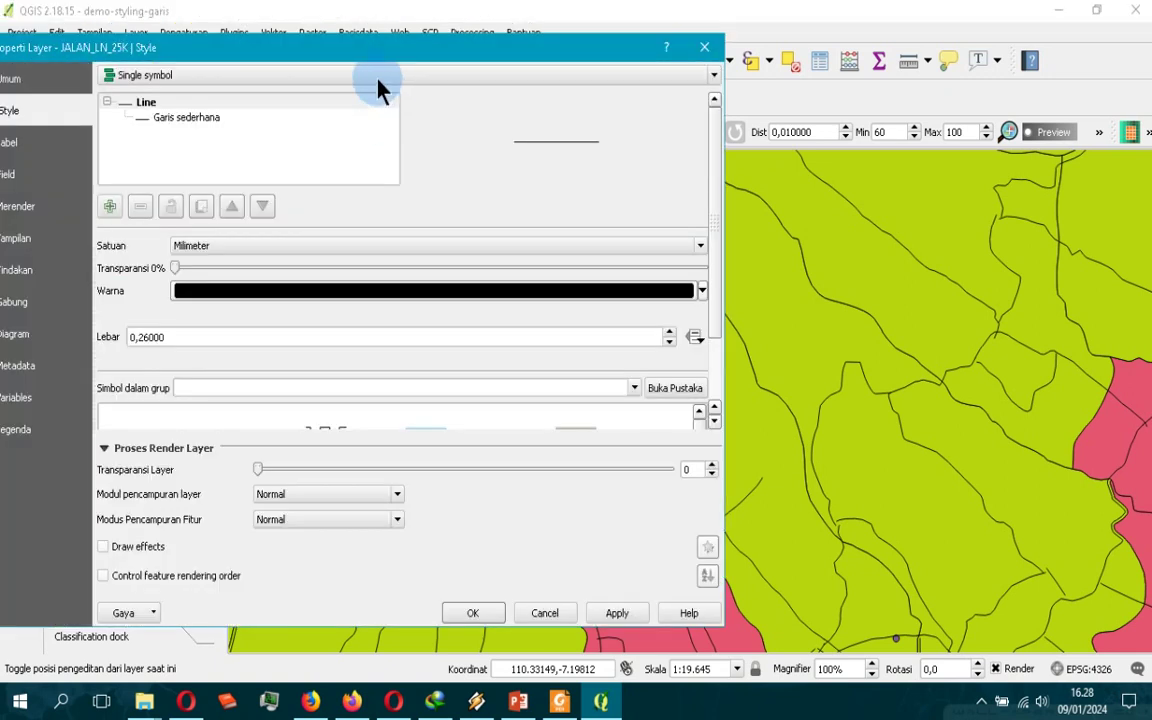
left_click(378, 80)
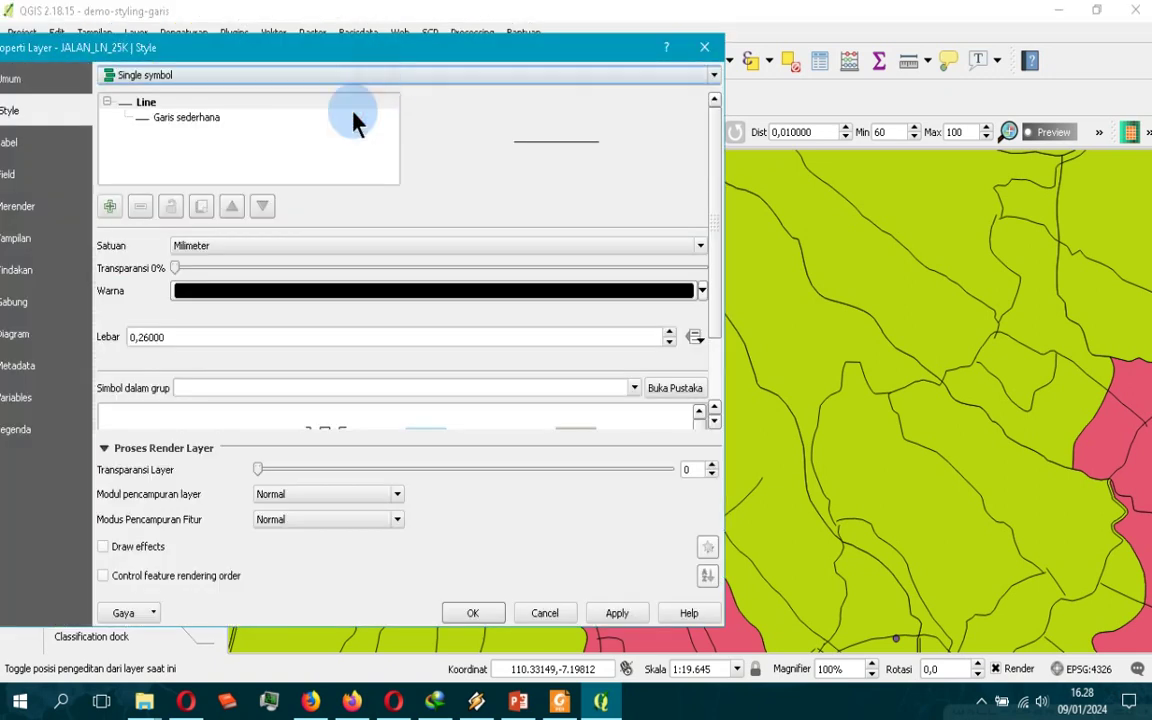
left_click(325, 119)
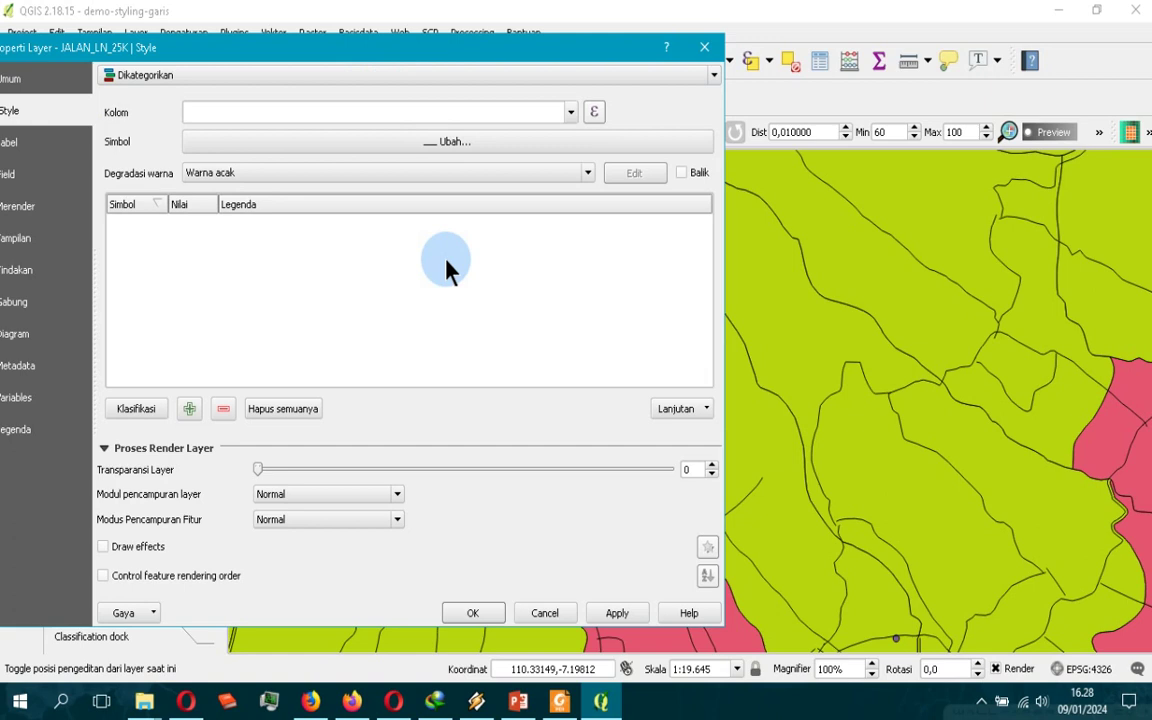
left_click(574, 113)
scroll(380, 240, "down", 1)
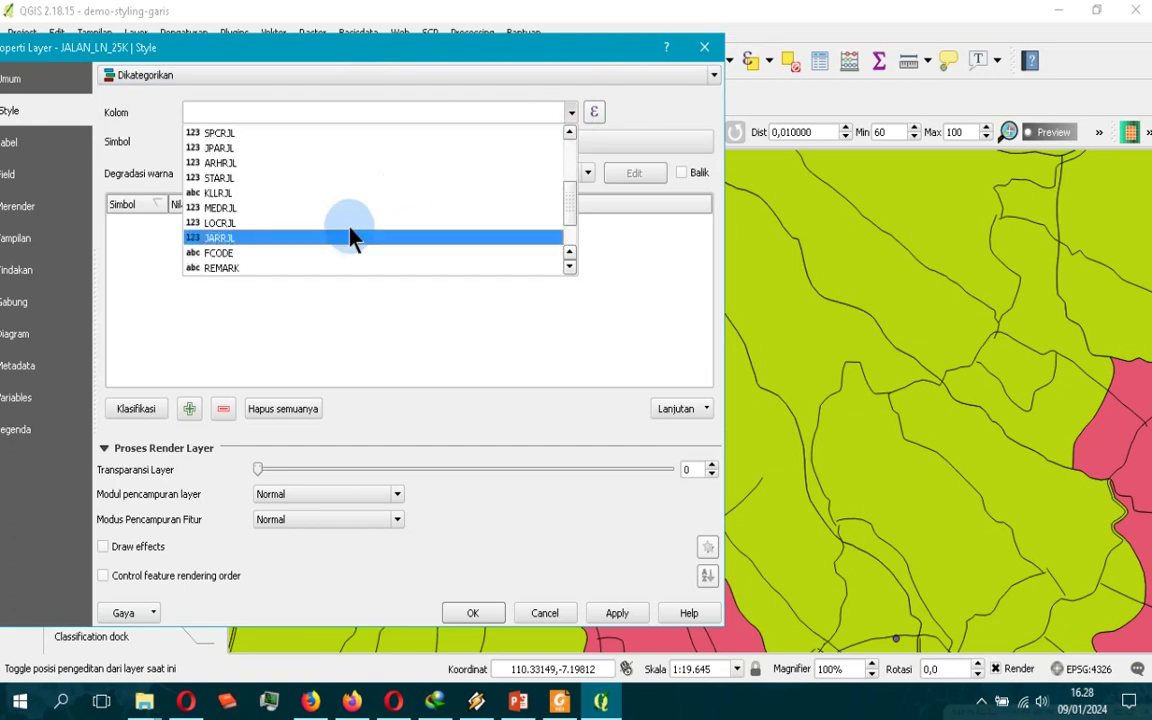
left_click(255, 268)
left_click(140, 409)
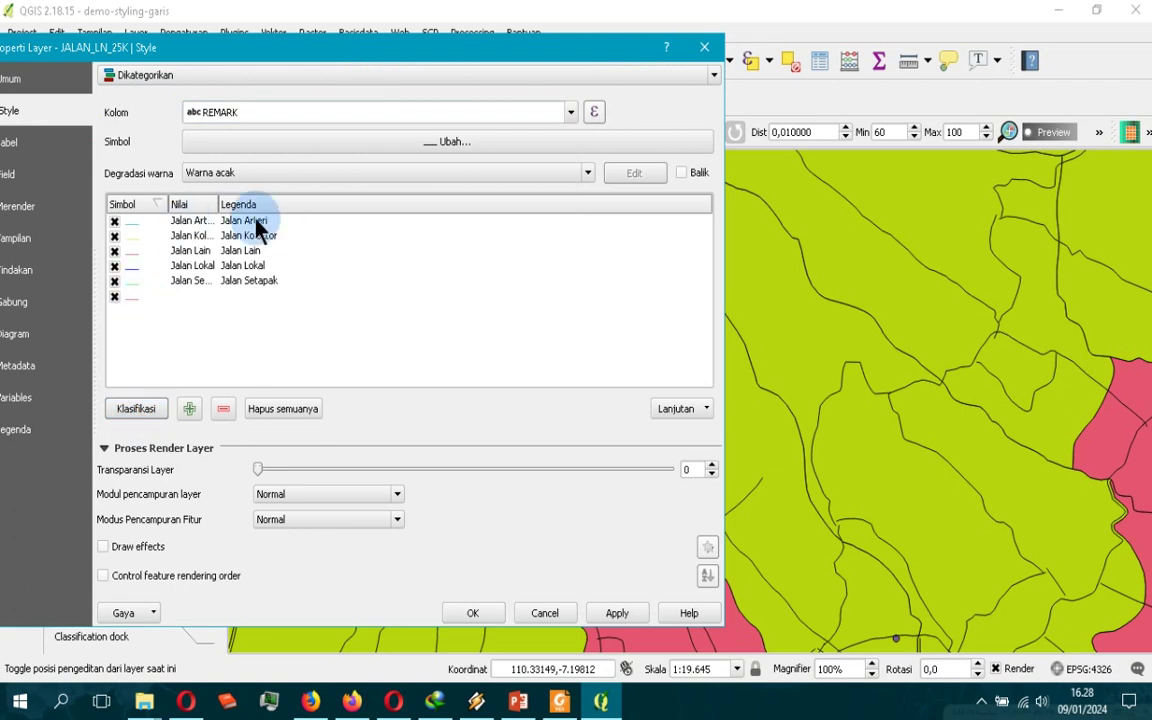
Set the color ramp of the road categories to RdYlGn and reclassify them
left_click(587, 174)
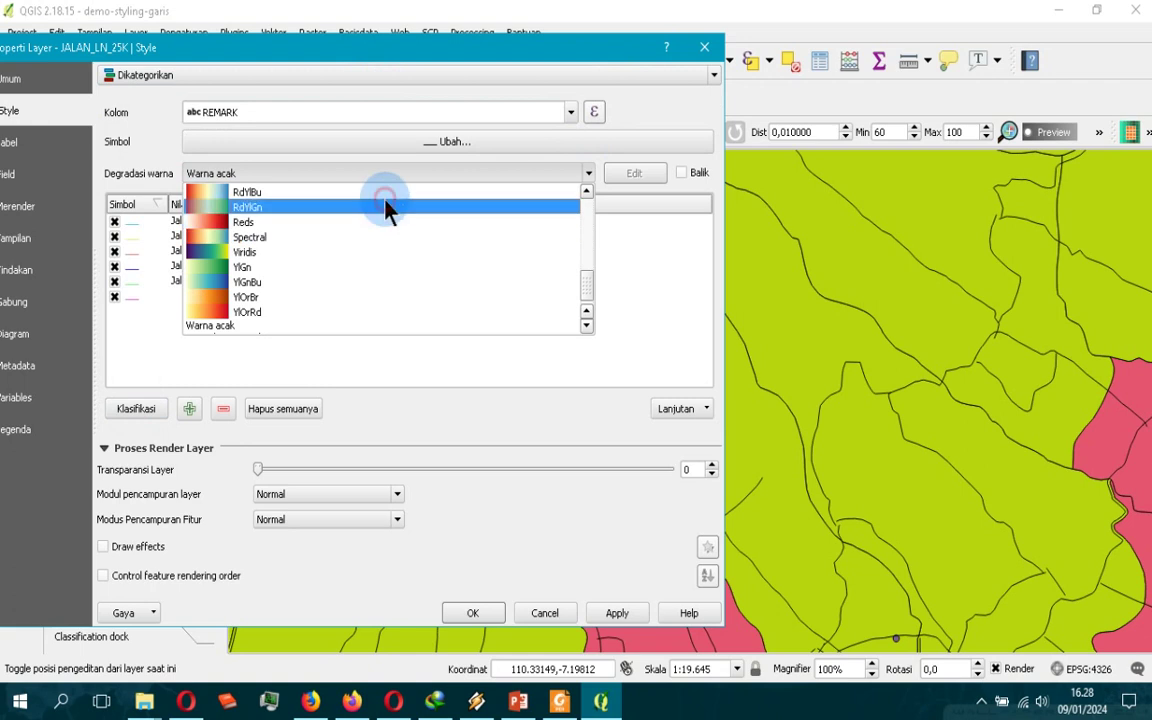
left_click(386, 207)
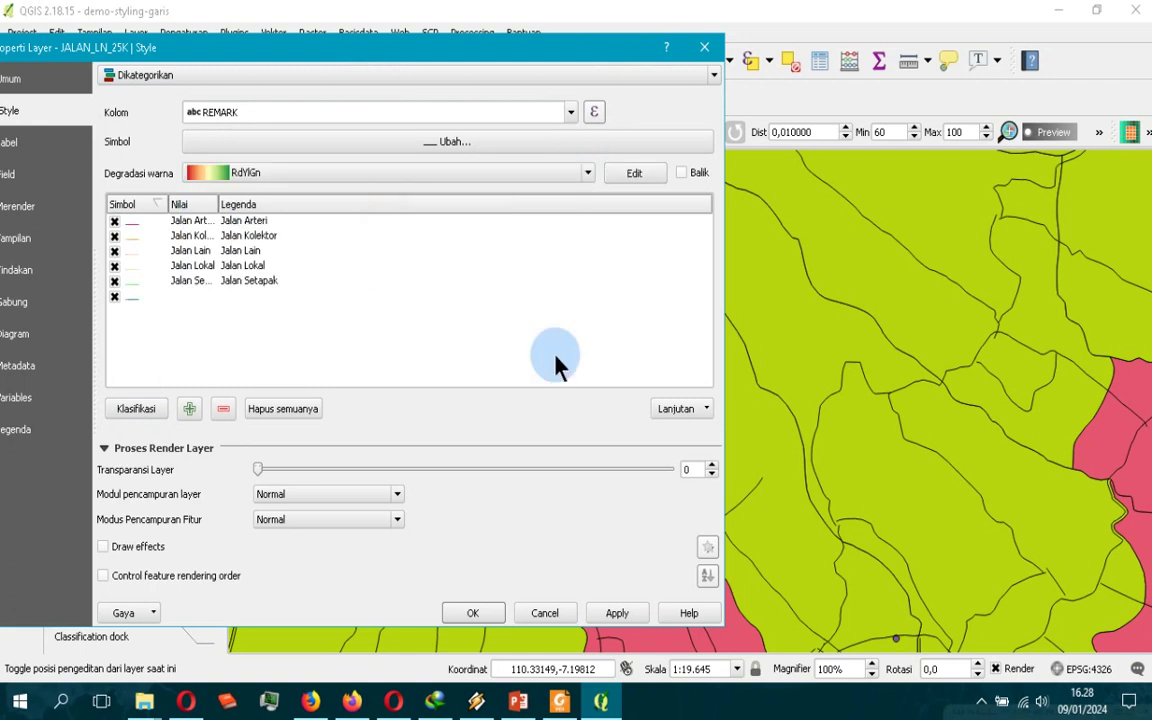
left_click(155, 418)
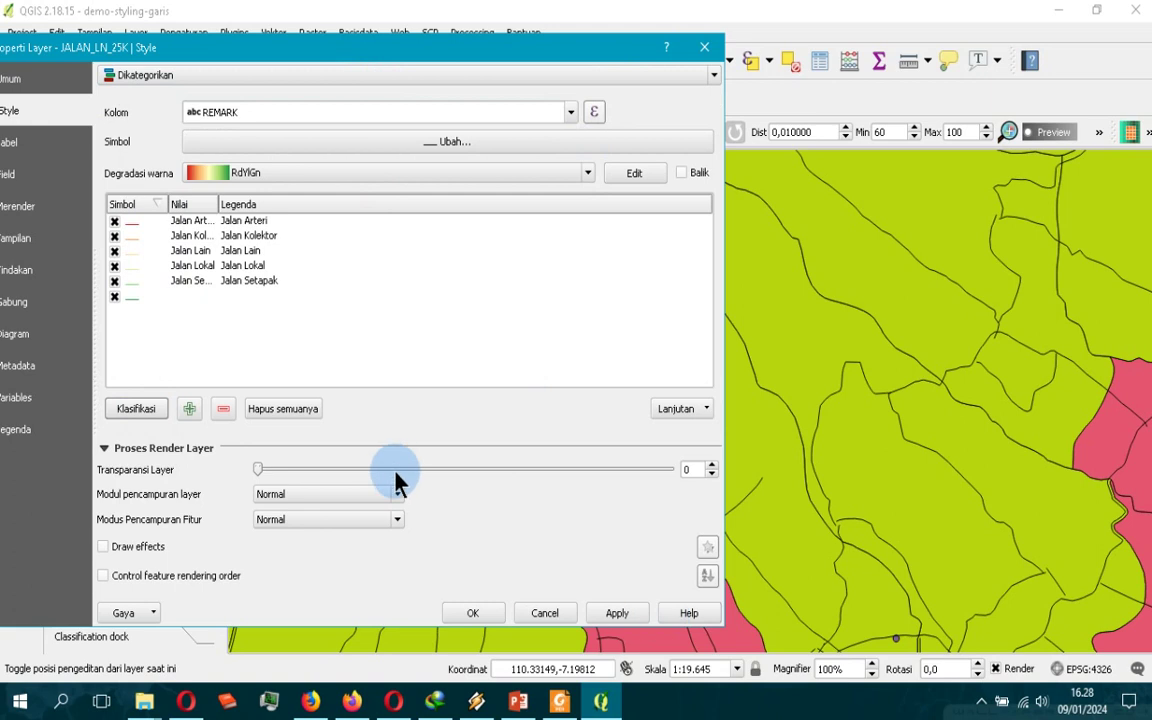
Remove the category without a value from the road classification and apply the style
left_click(141, 297)
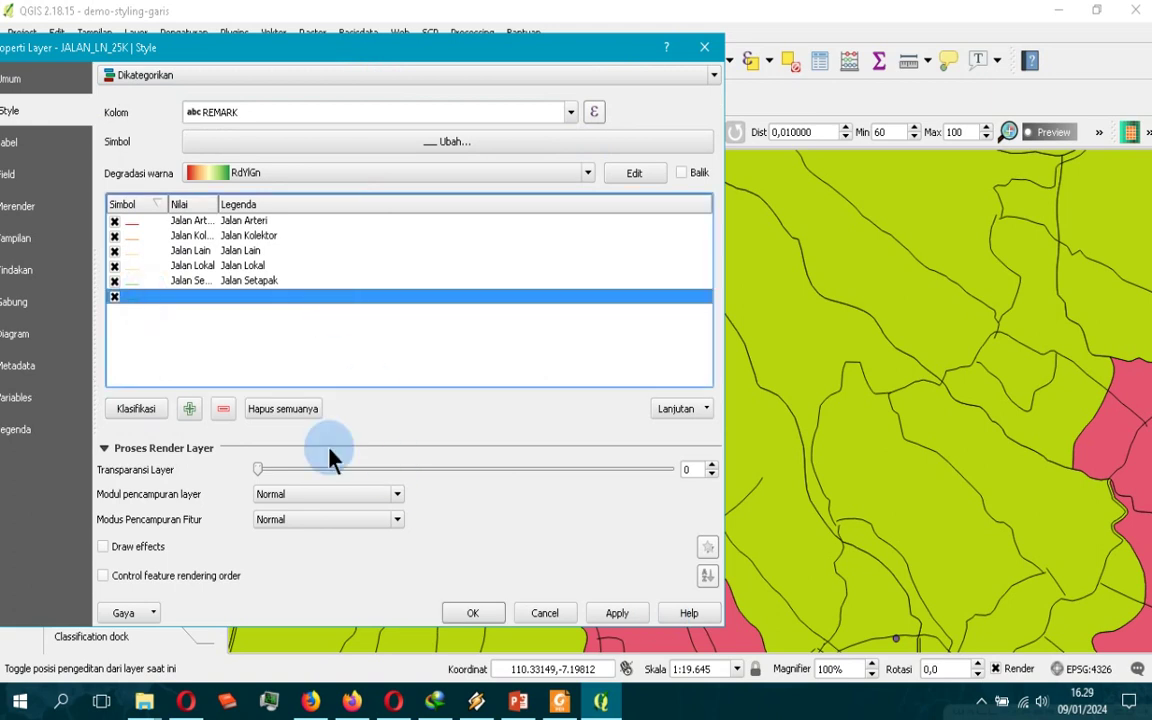
left_click(224, 409)
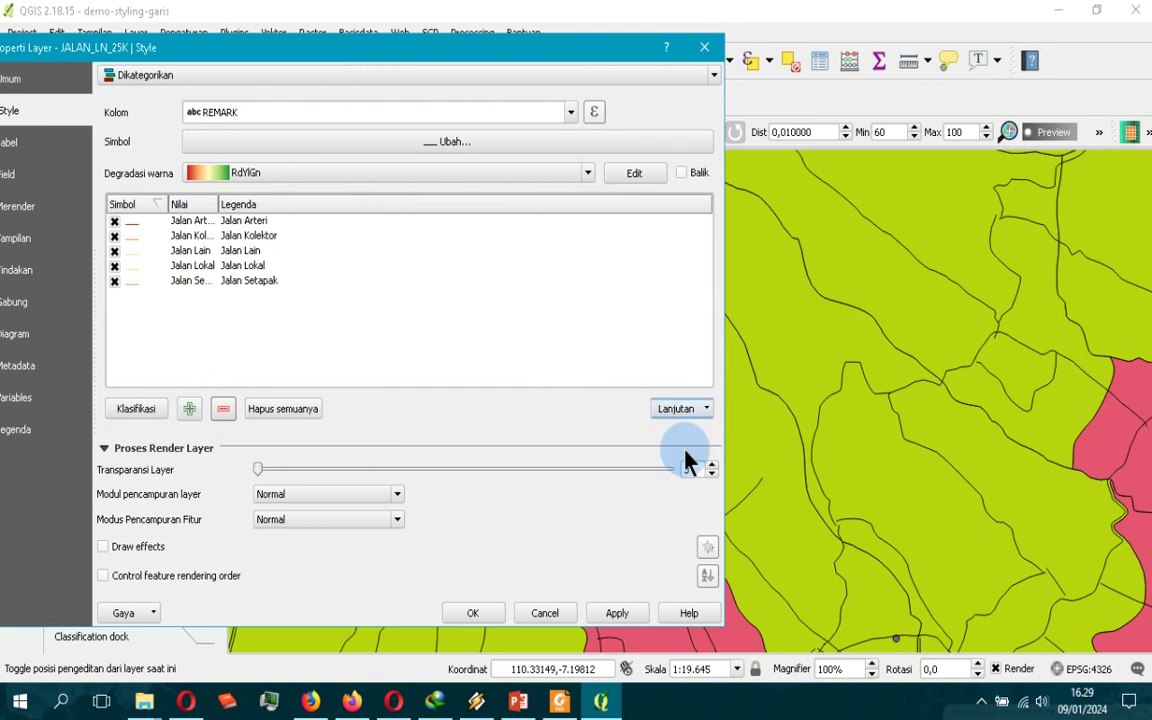
left_click(697, 412)
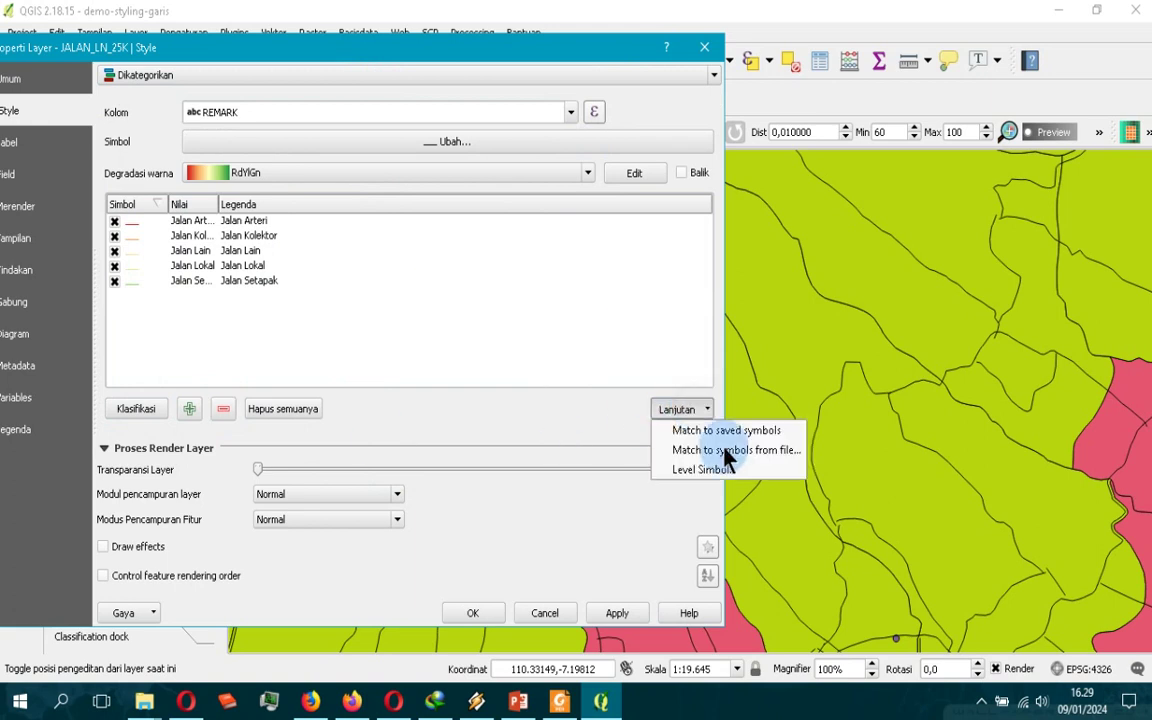
left_click(593, 423)
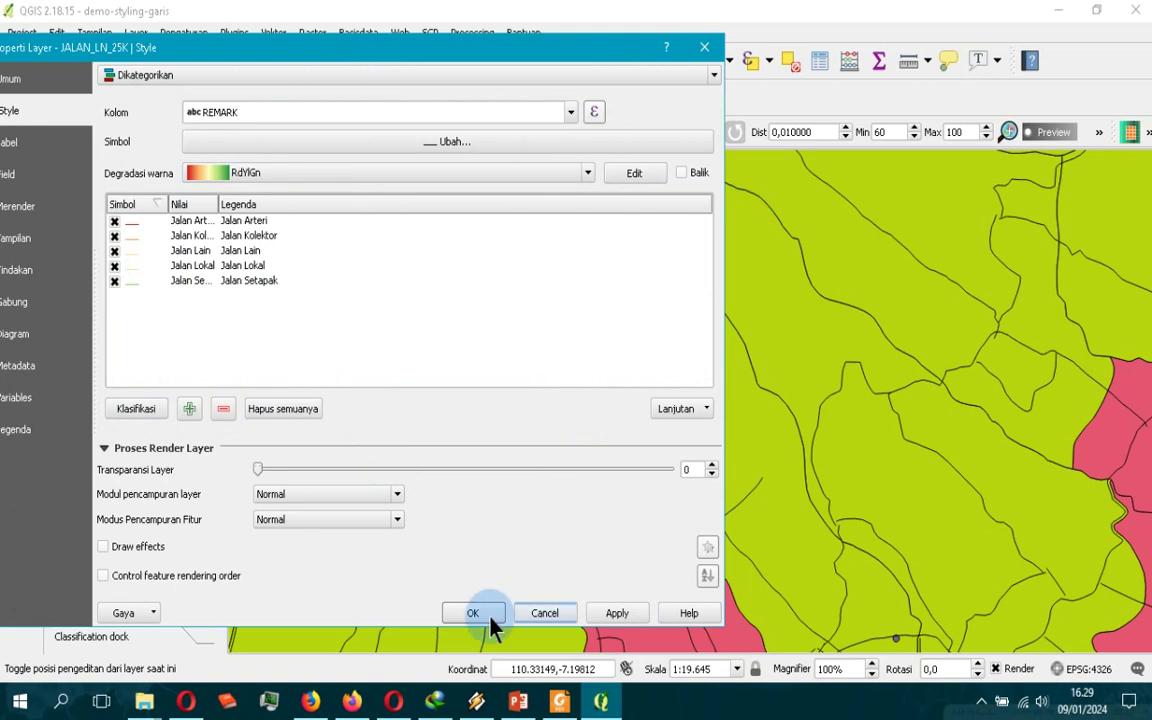
left_click(618, 614)
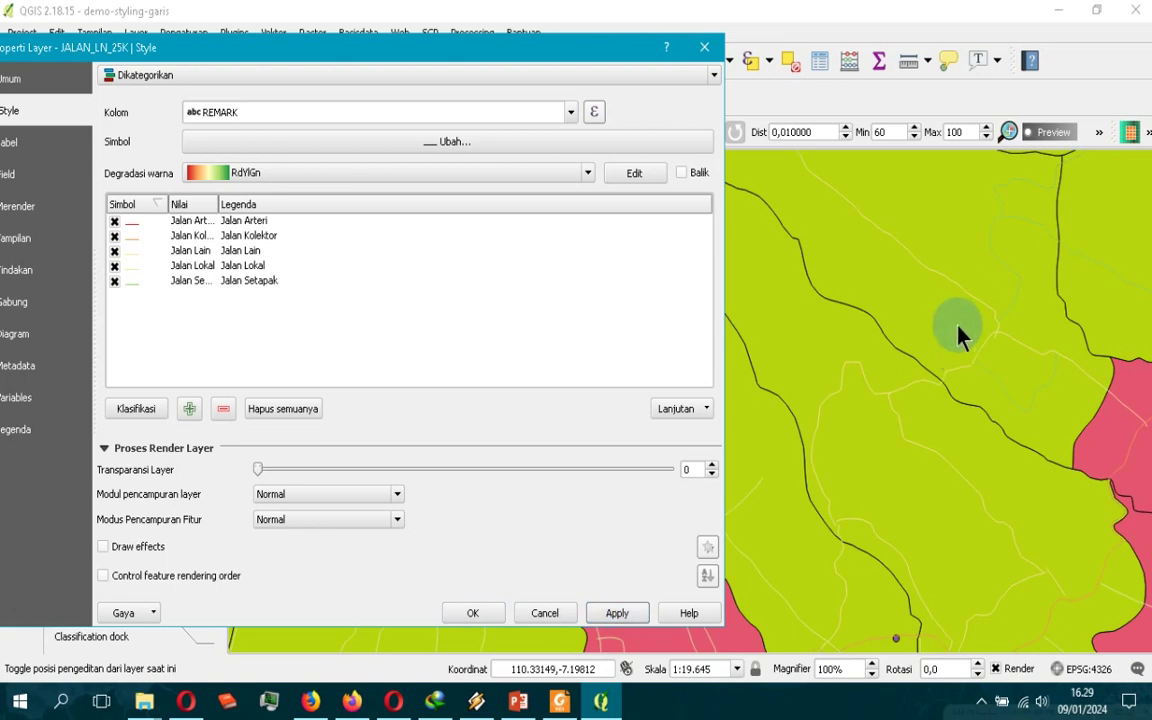
Set the pen width of the simple line in the shared road symbol to 0.86 mm and apply the style
left_click(542, 145)
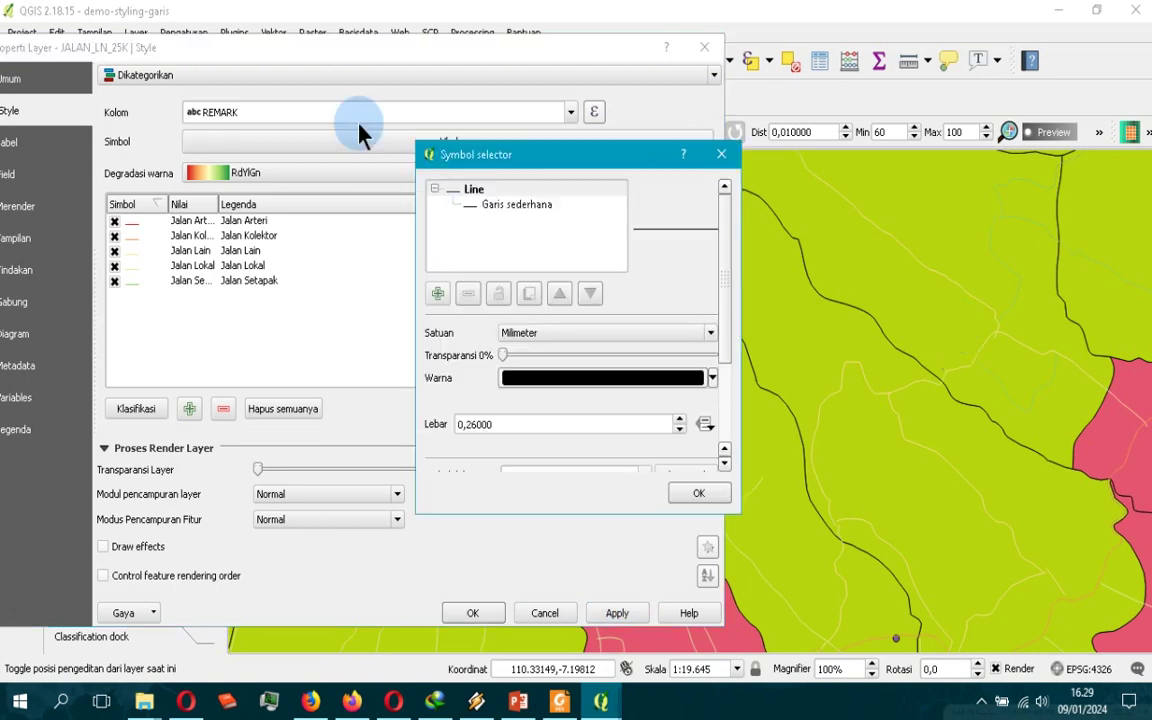
left_click(721, 154)
left_click(537, 147)
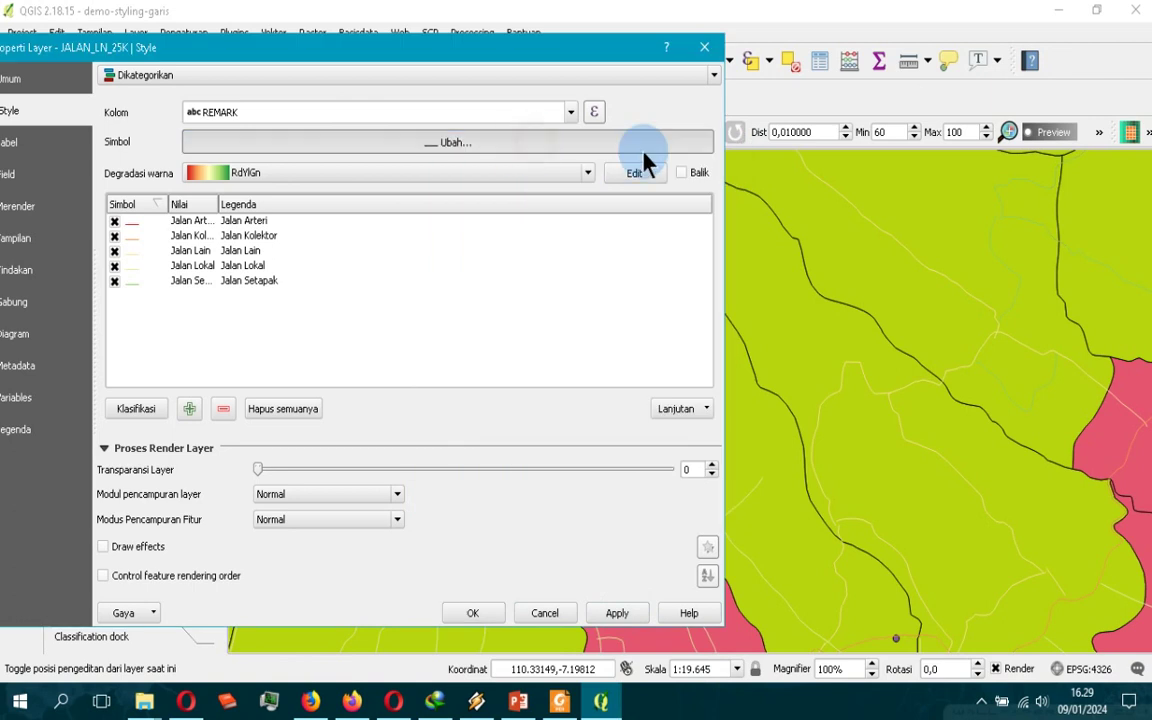
left_click(501, 208)
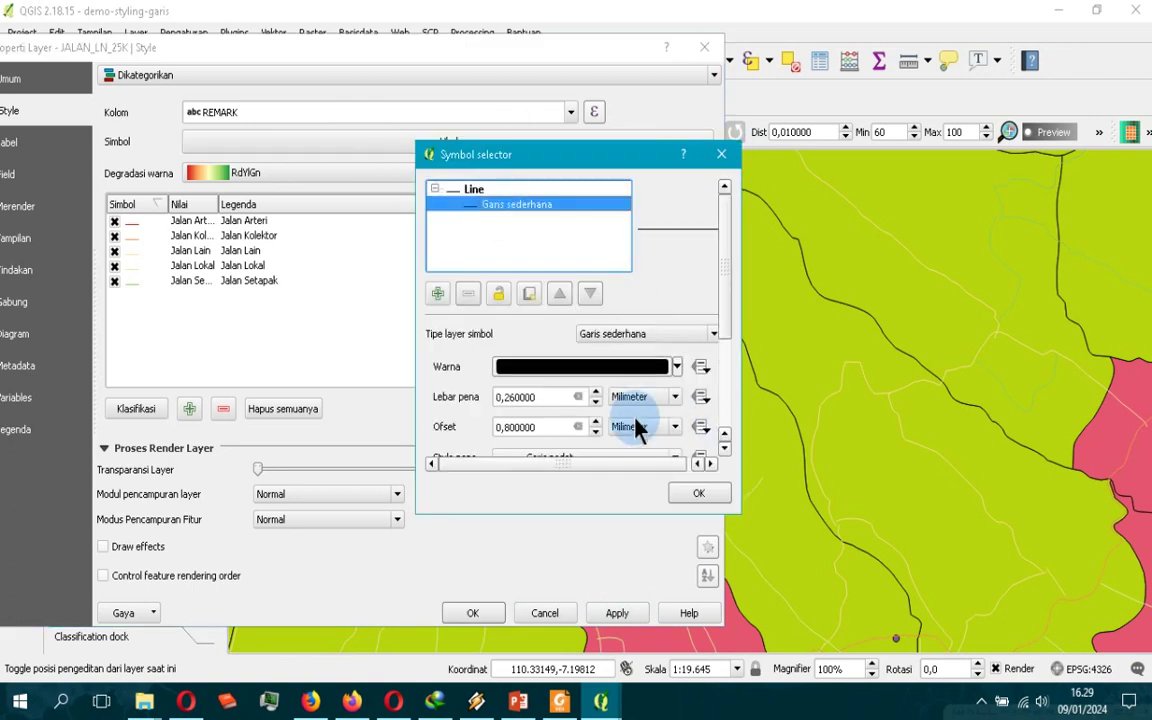
left_click(596, 392)
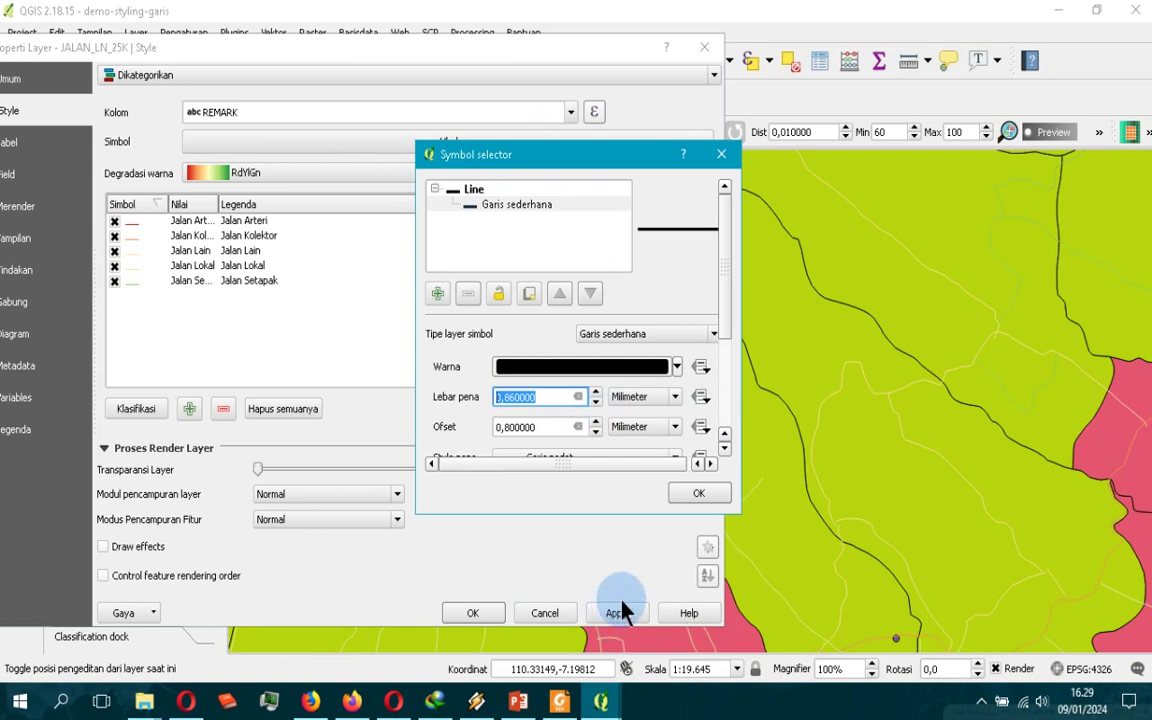
left_click(694, 493)
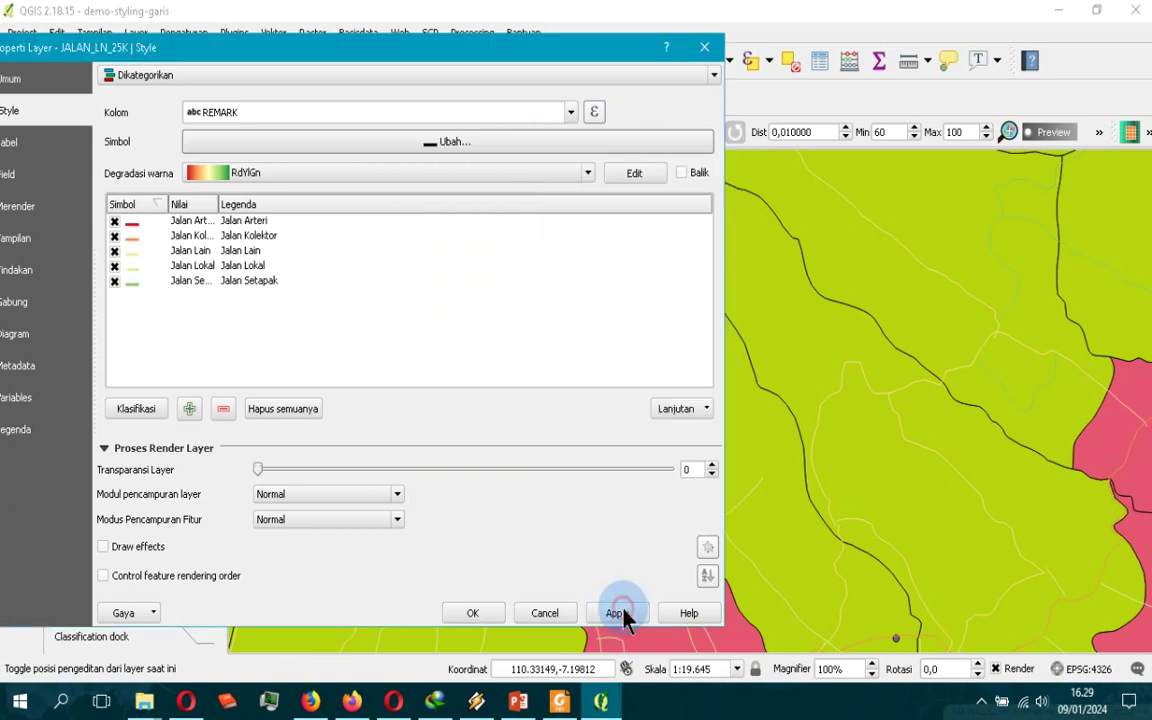
left_click(618, 613)
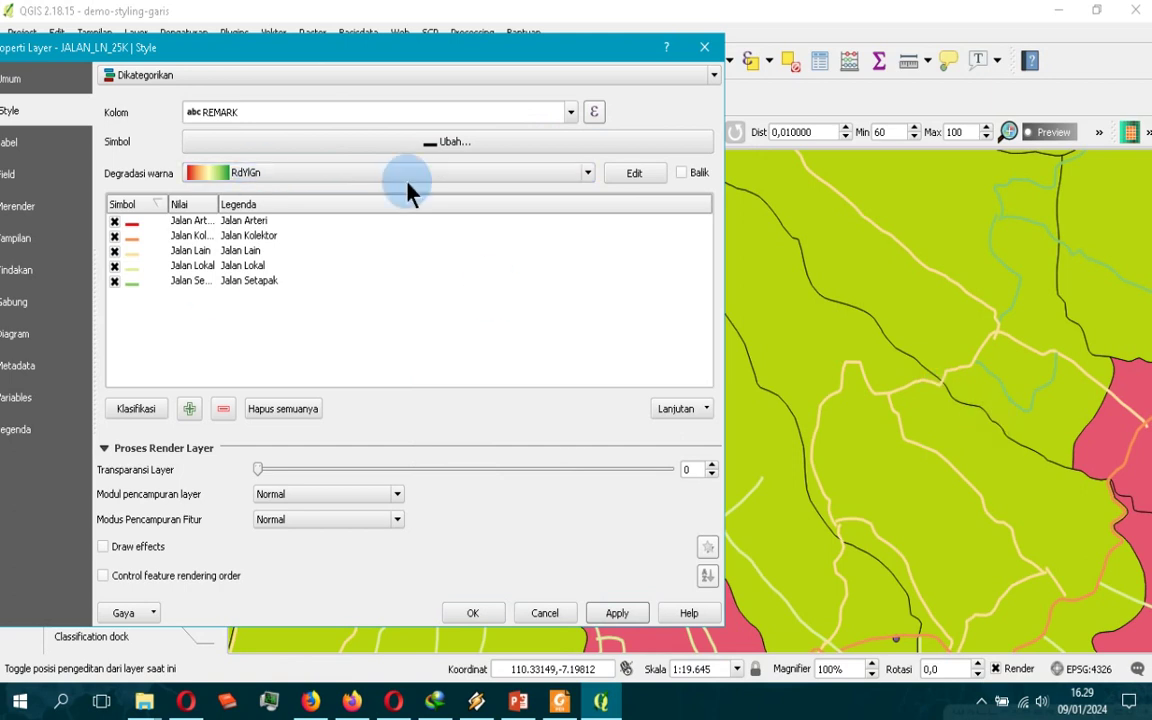
Switch to the slides PDF in Foxit Reader and highlight the column name MAP_leng on the Dikategorikan[1] slide
key("alt+Tab")
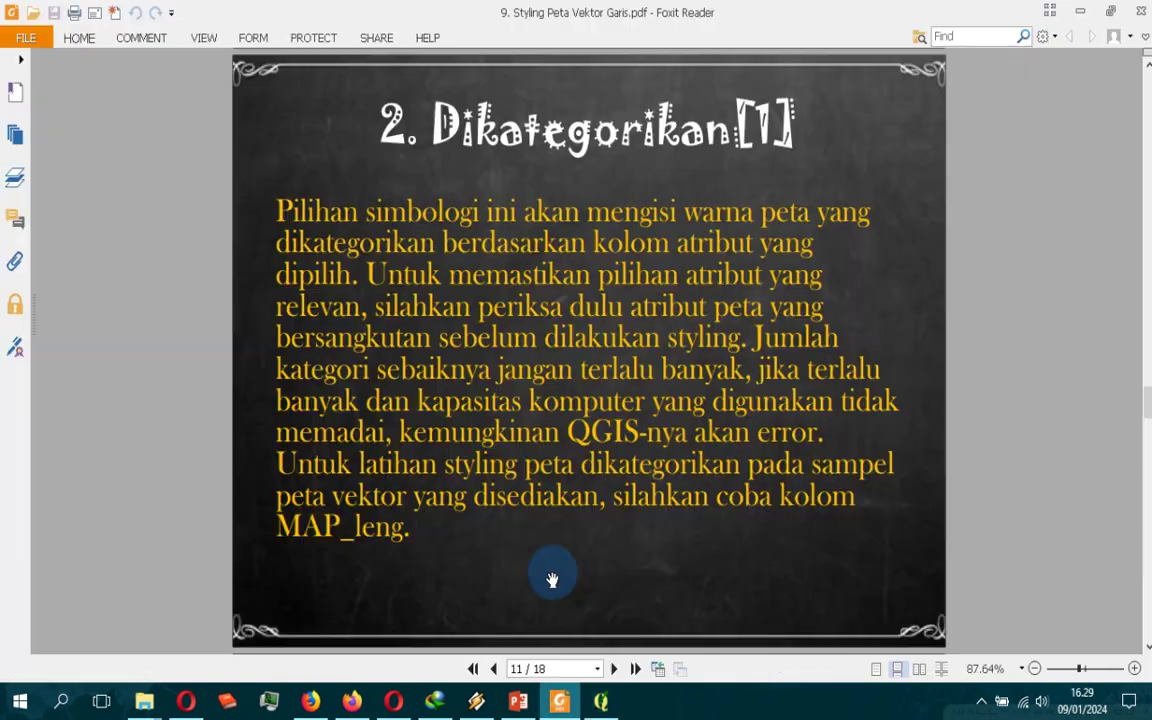
left_click(616, 669)
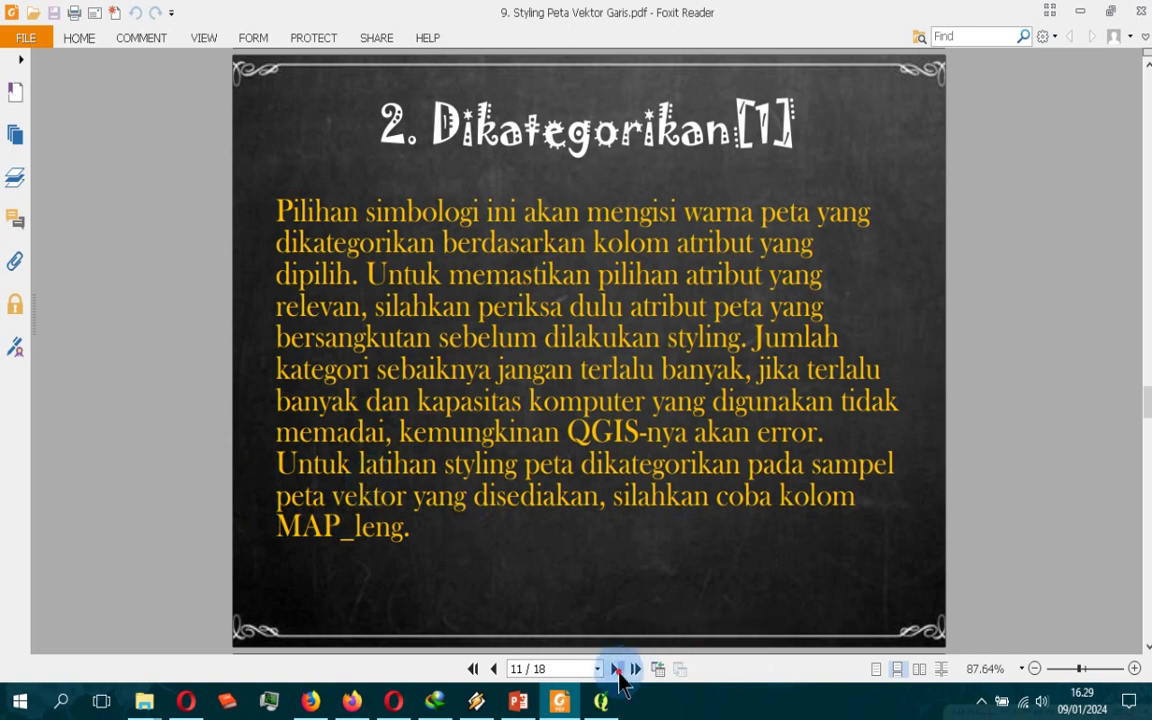
left_click(494, 669)
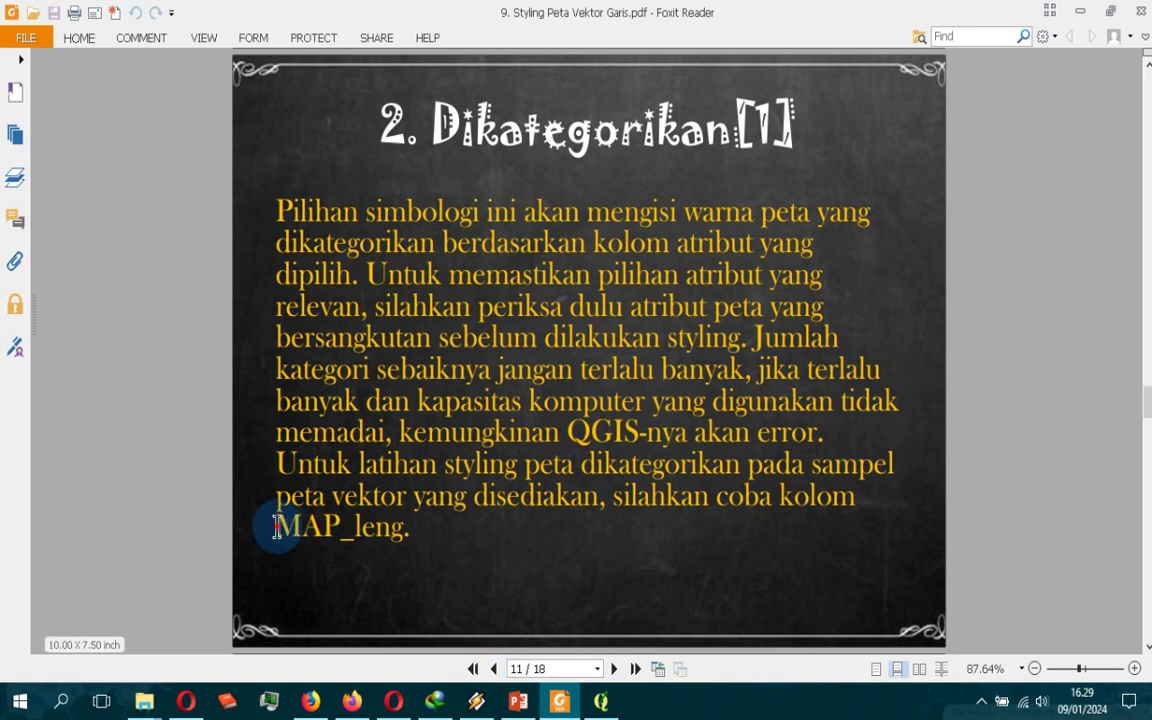
left_click_drag(277, 527, 405, 527)
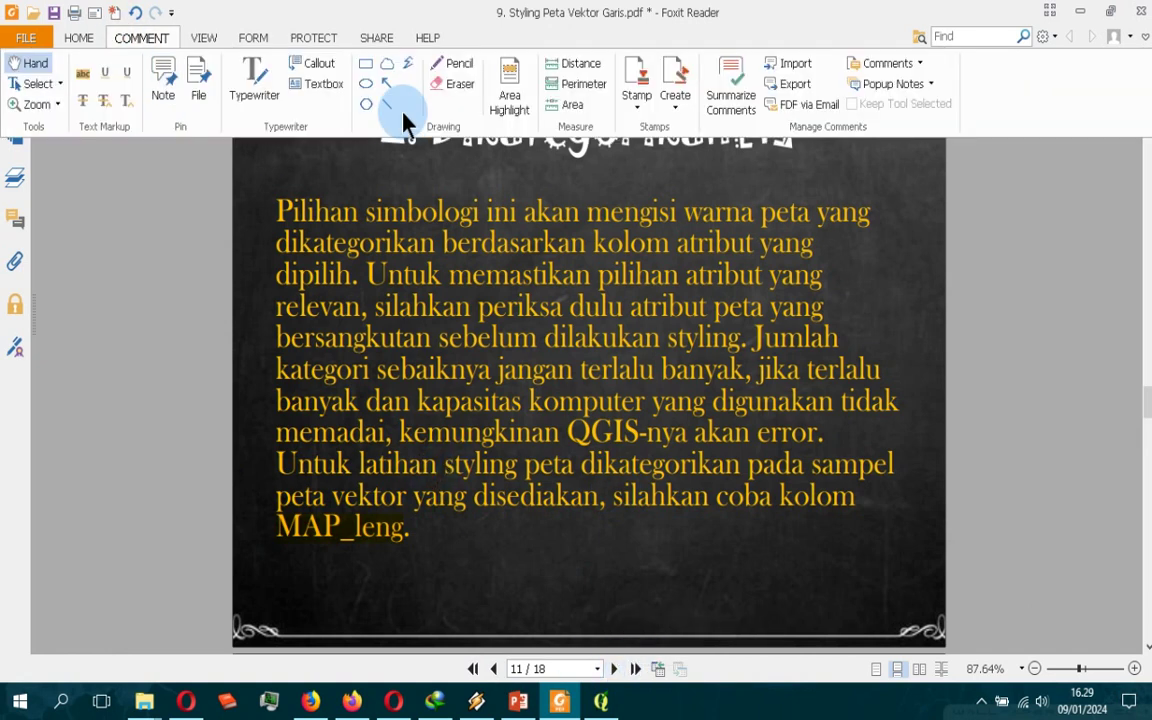
left_click(424, 536)
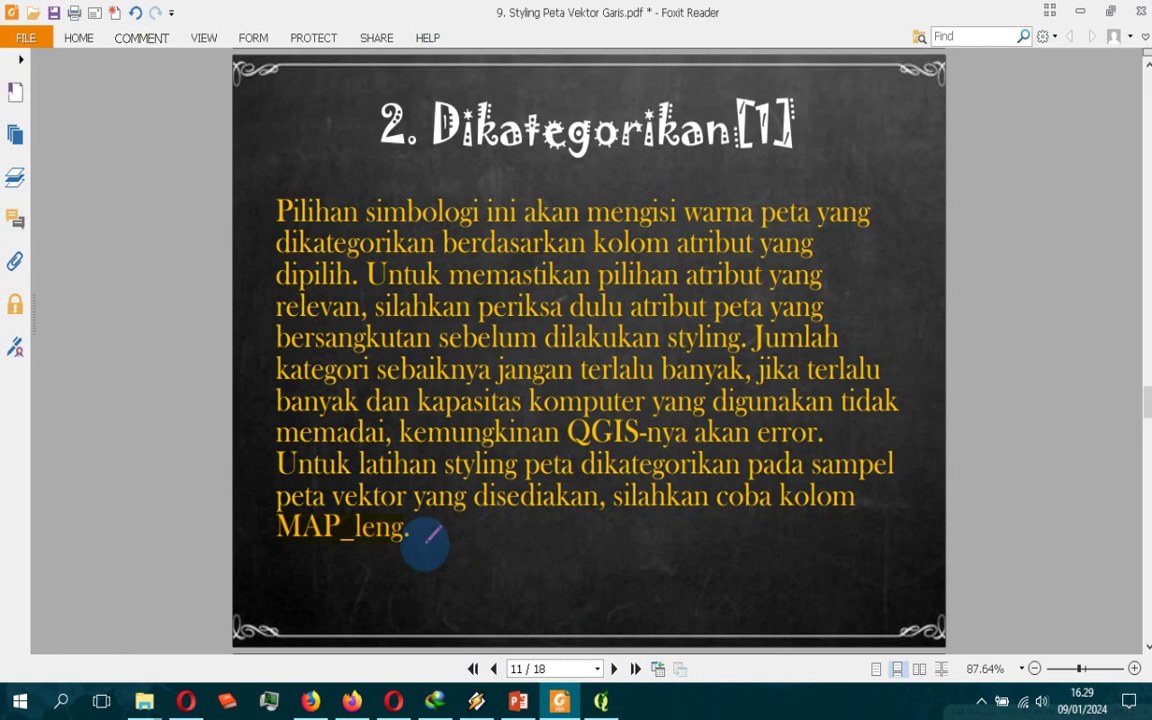
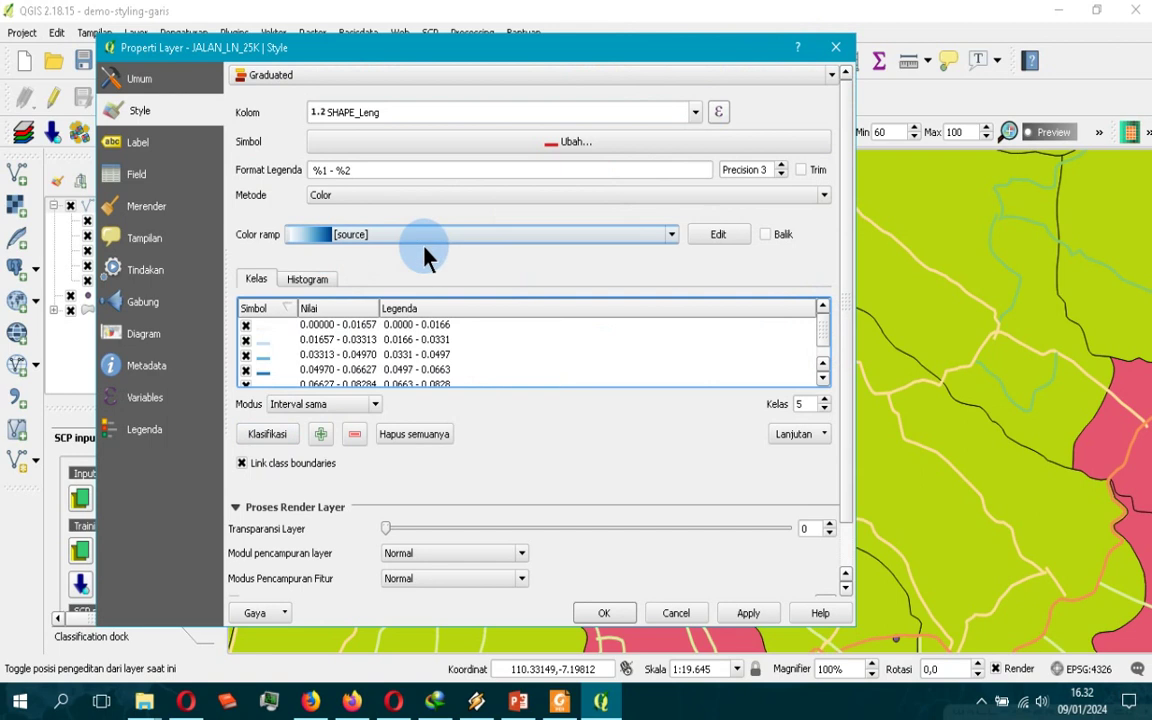
left_click(671, 238)
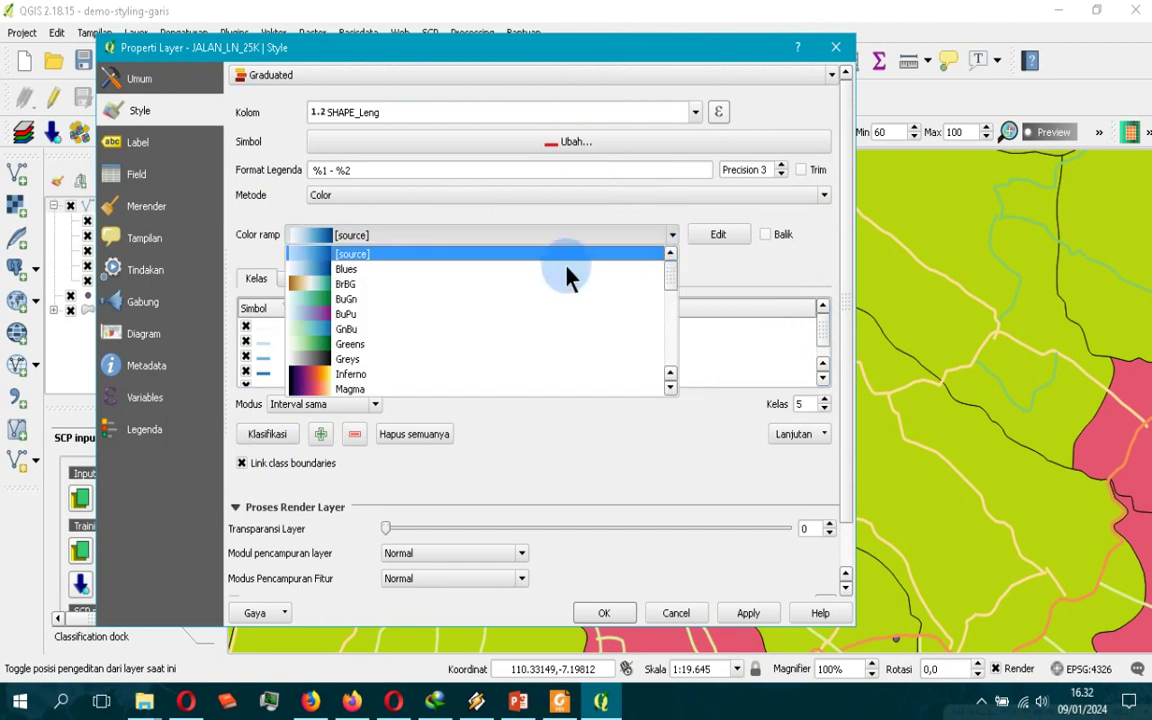
left_click(527, 233)
left_click(515, 197)
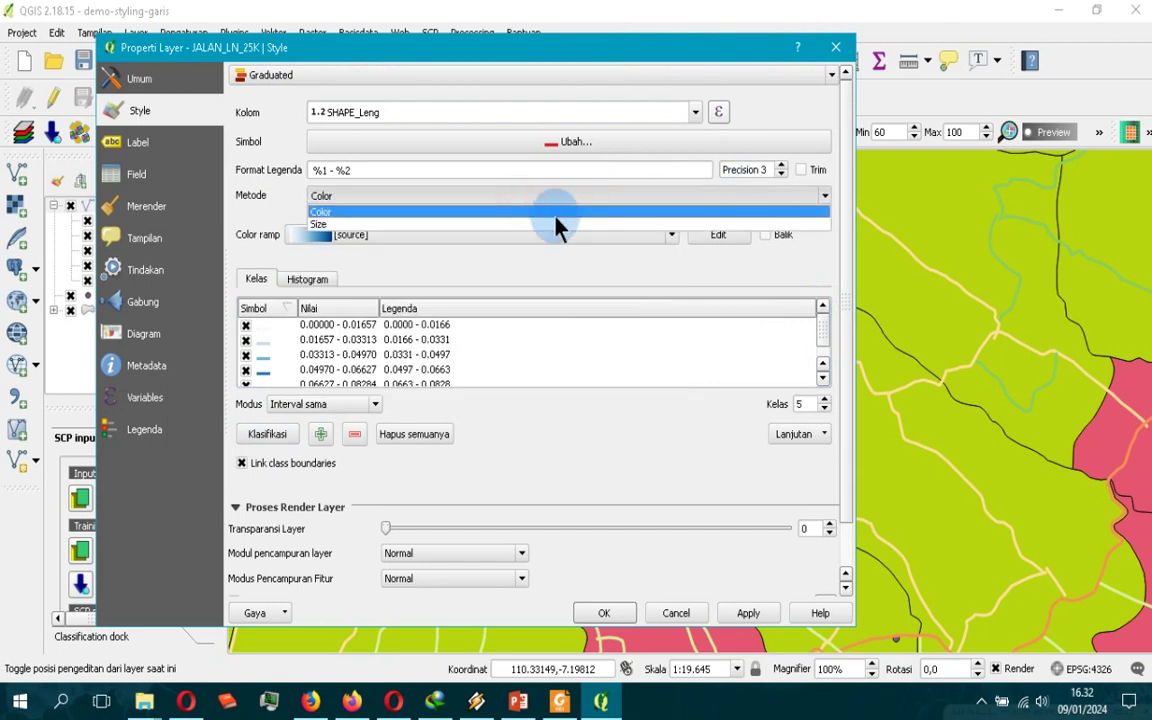
left_click(292, 224)
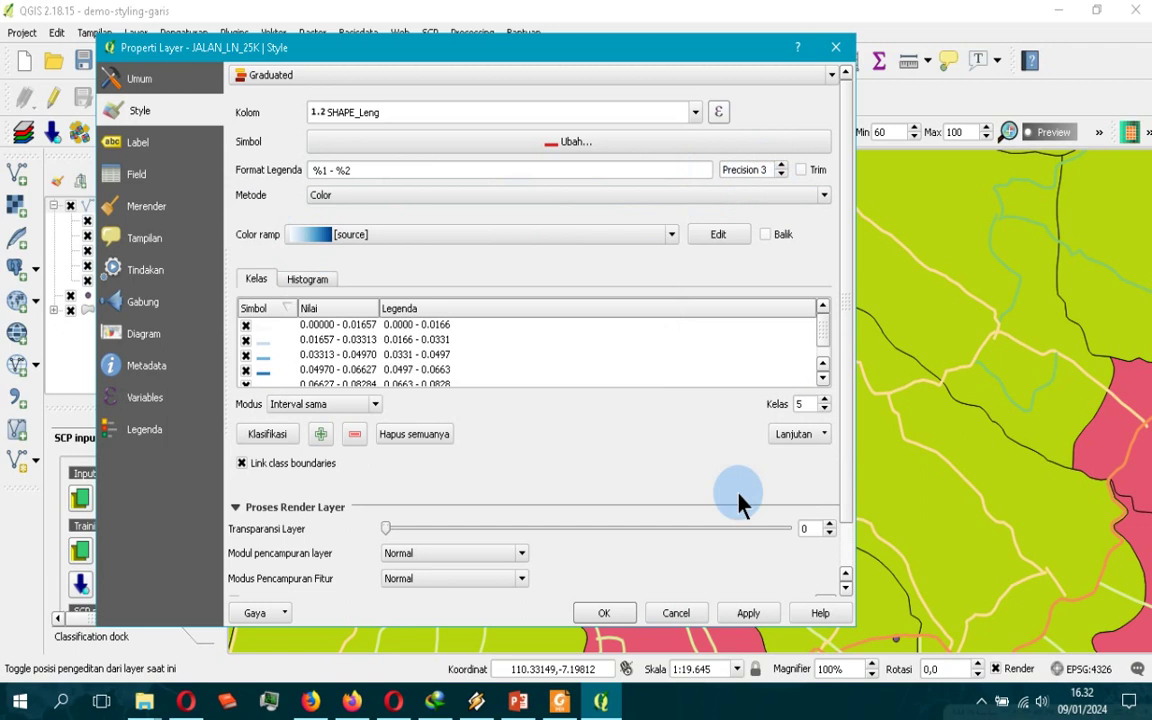
Recolor the simple line of the first graduated class (0.0000 - 0.0166) yellow and confirm the layer style
double_click(268, 326)
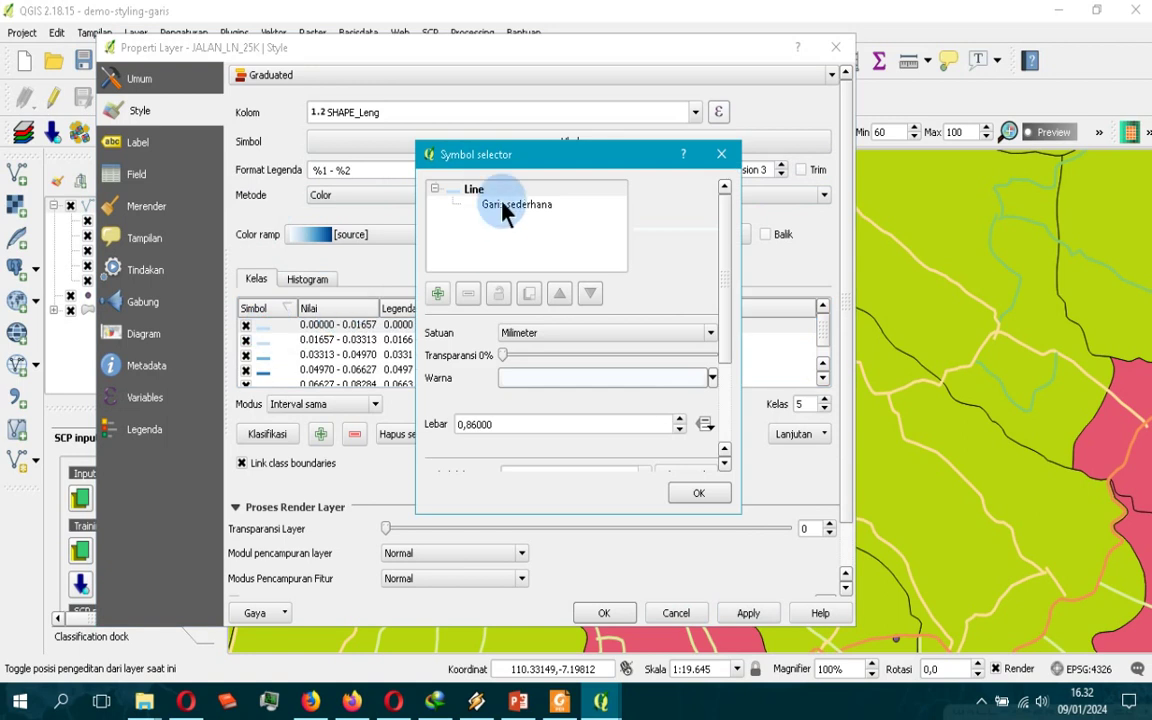
left_click(505, 206)
left_click(677, 367)
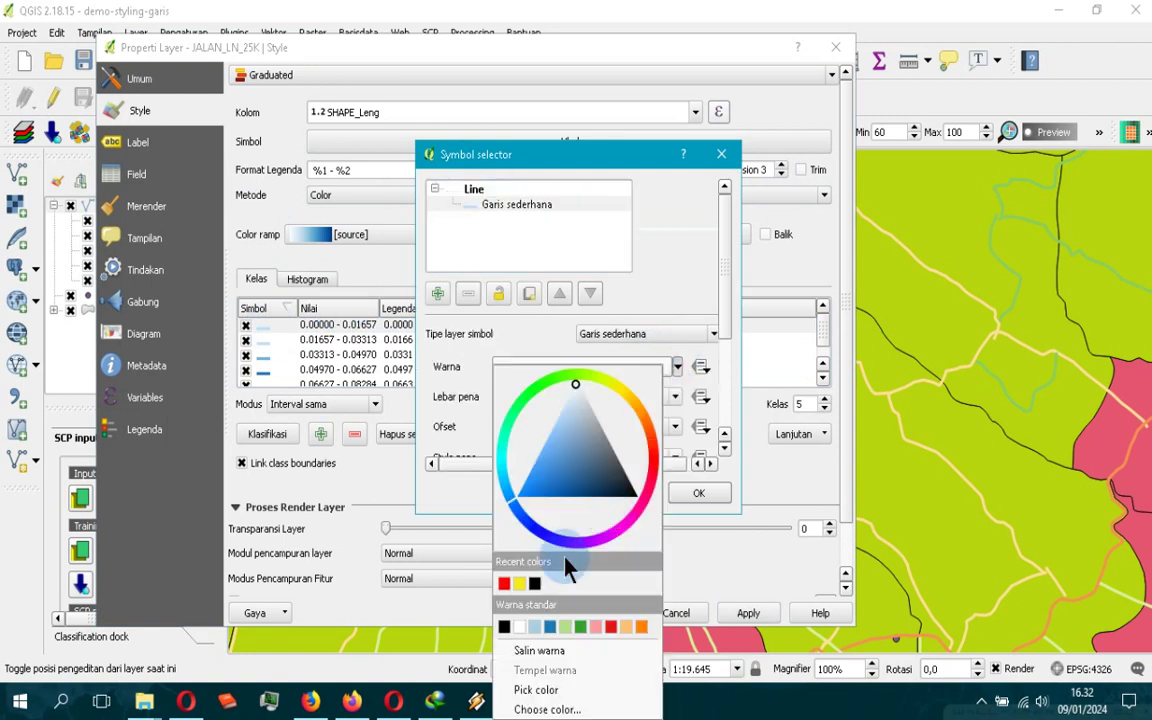
left_click(519, 584)
left_click(603, 613)
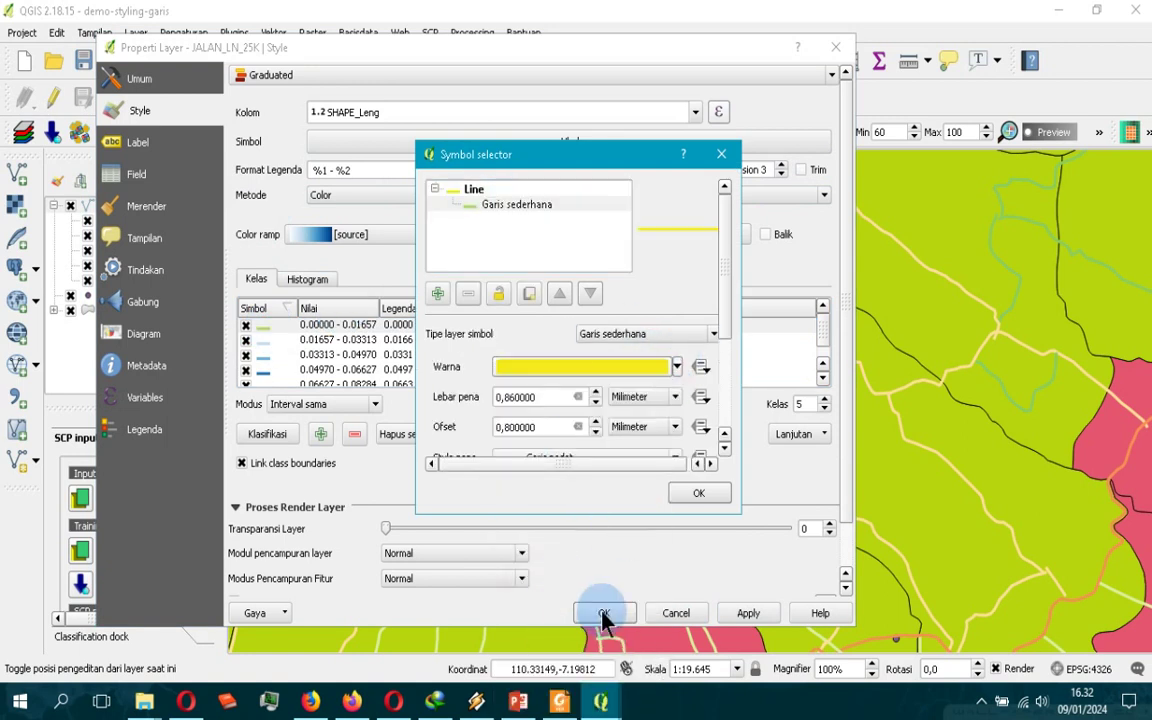
left_click(700, 494)
left_click(748, 613)
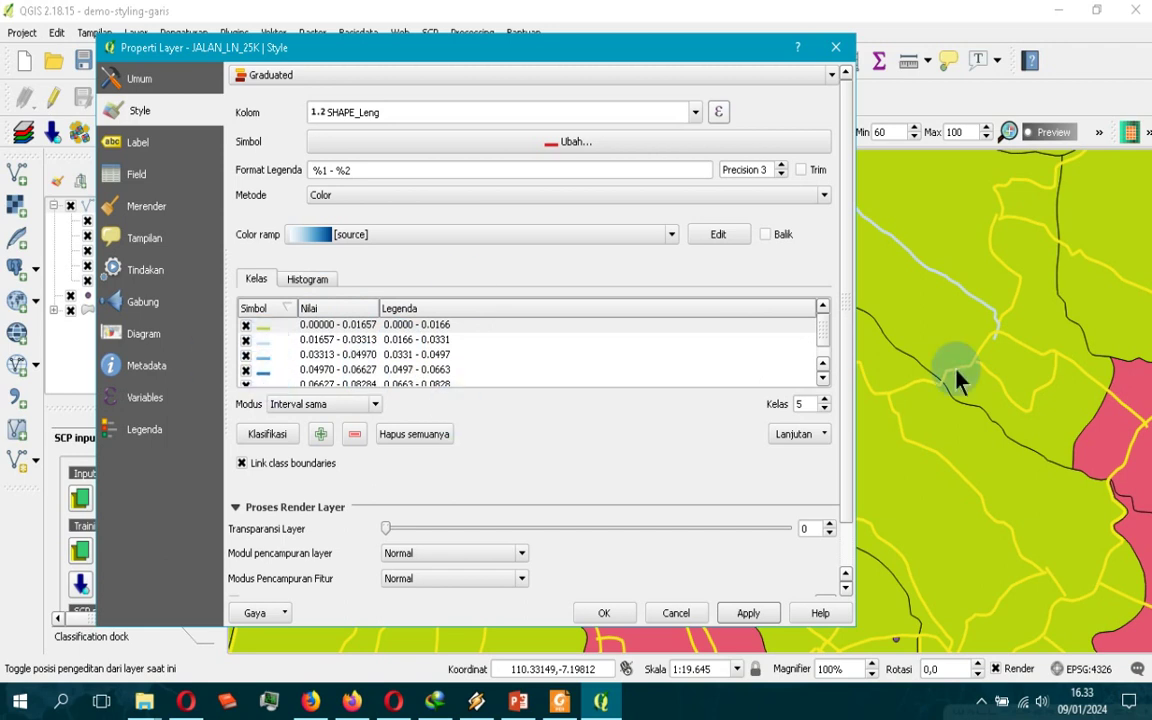
left_click_drag(825, 332, 828, 371)
left_click(826, 362)
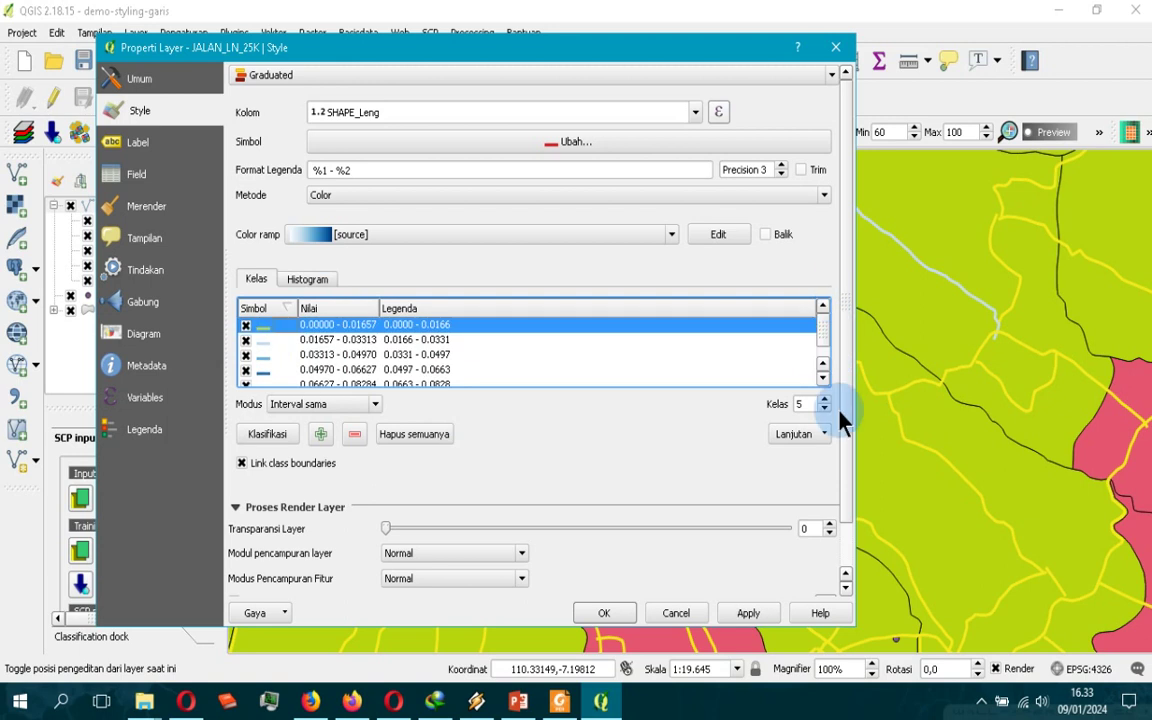
left_click(604, 612)
Reopen the JALAN_LN_25K style, set the graduated classification mode to Kuantil (Equal count), and apply it
scroll(665, 405, "down", 3)
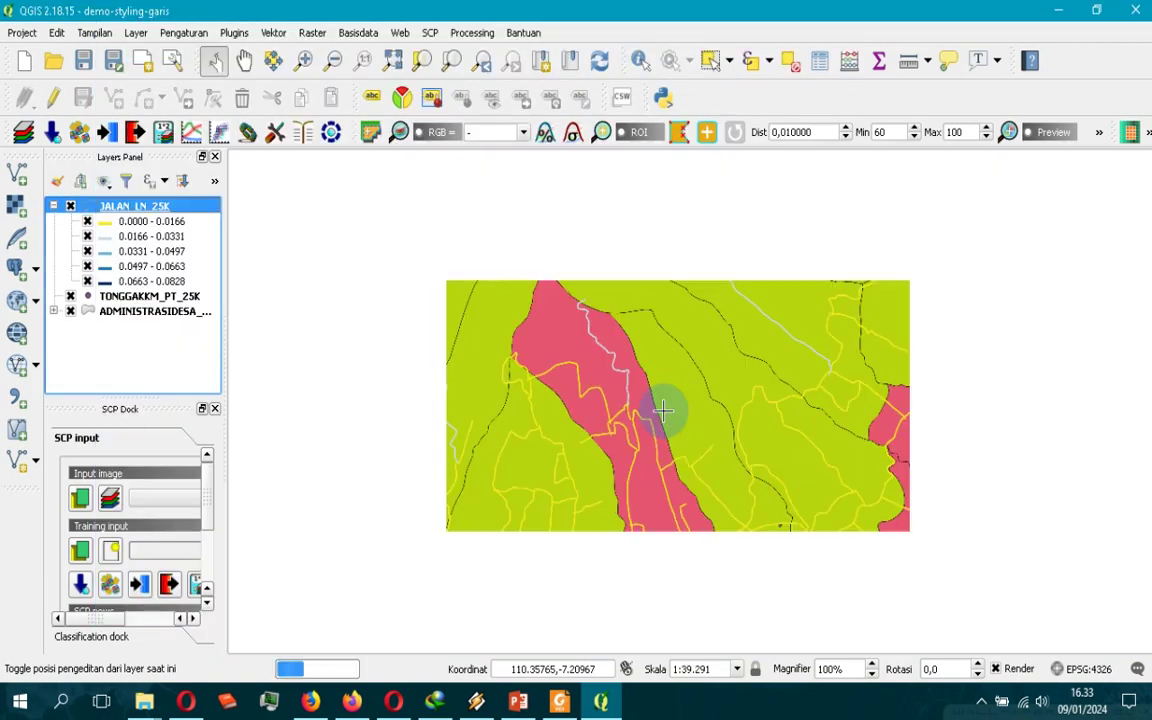
scroll(679, 400, "down", 1)
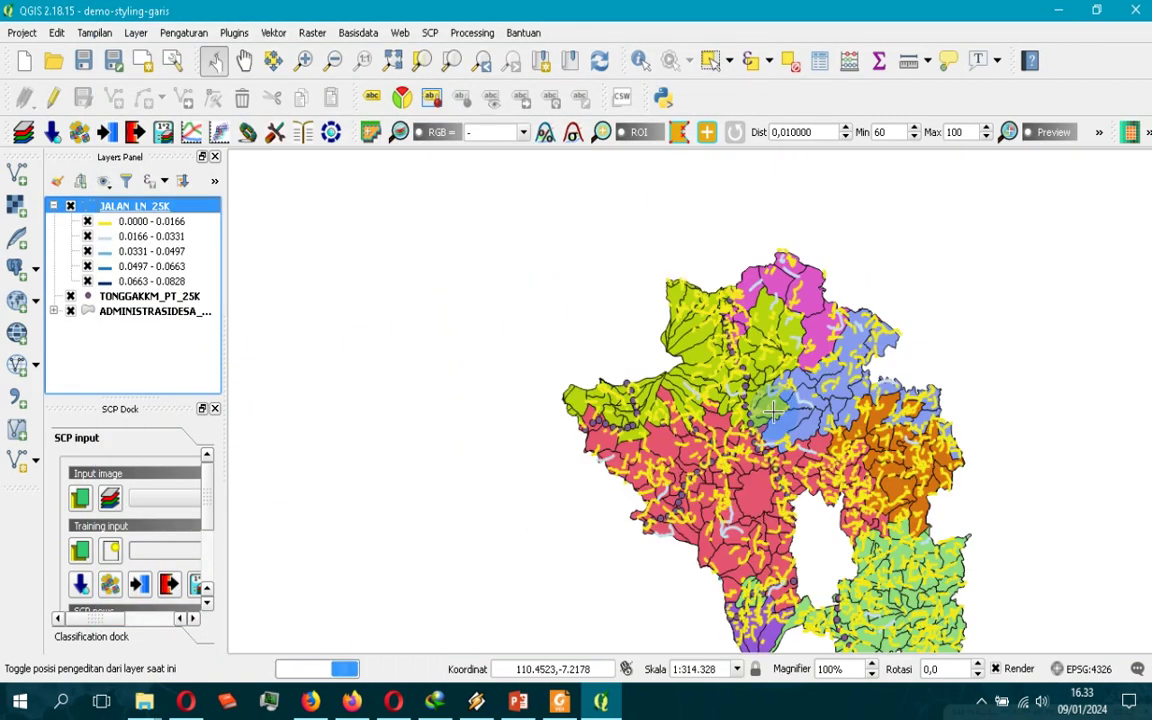
scroll(737, 373, "up", 1)
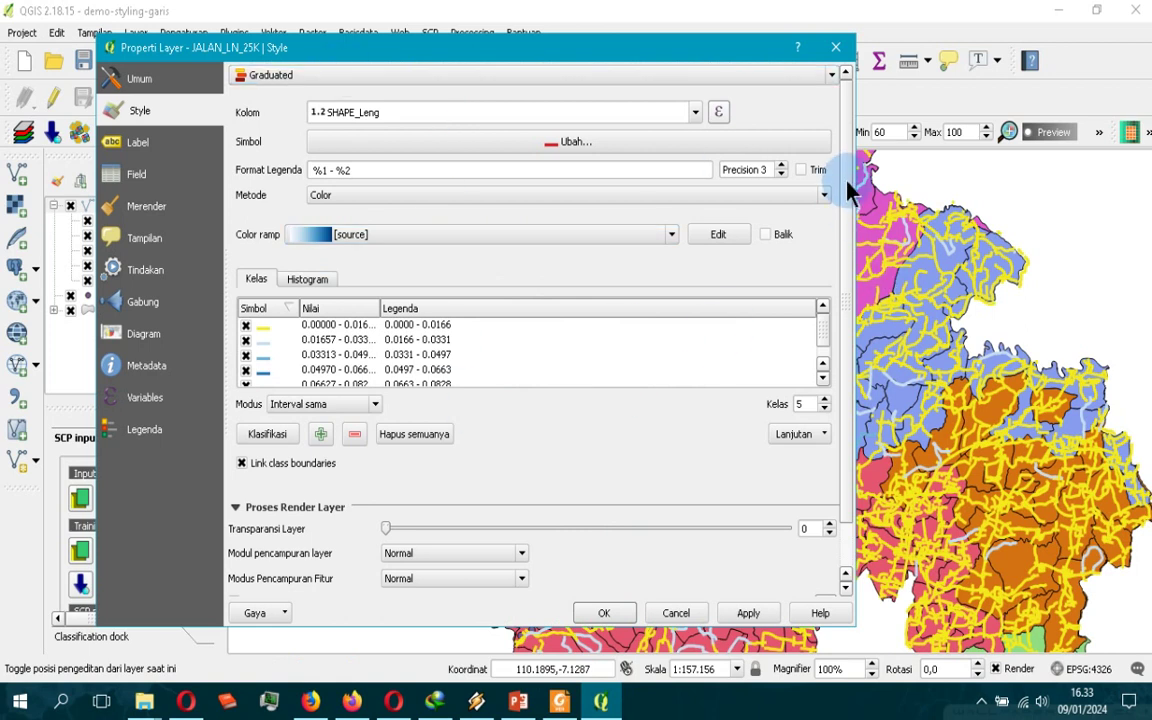
left_click_drag(846, 197, 860, 265)
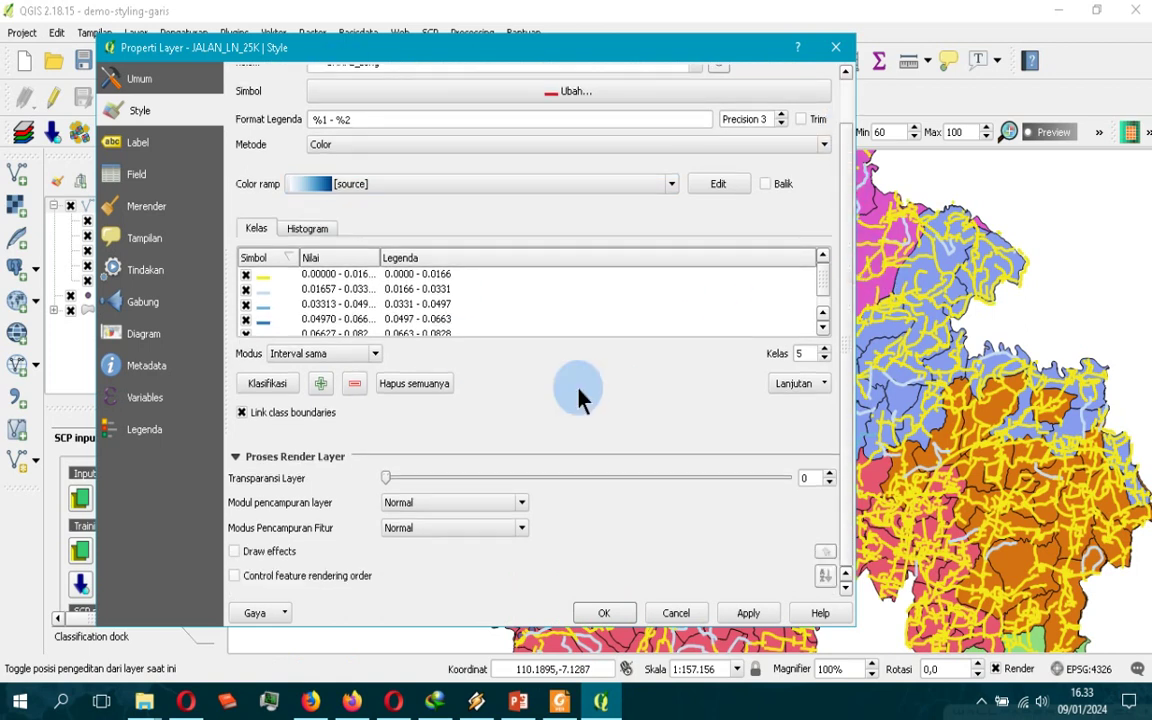
left_click(378, 355)
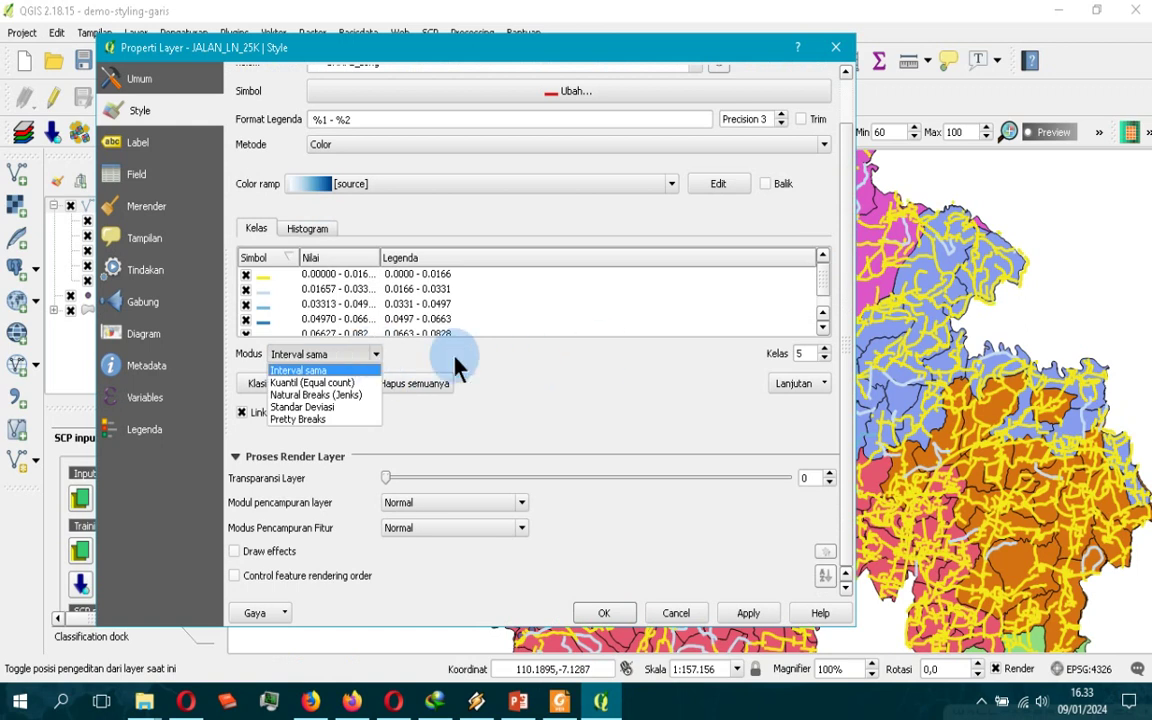
left_click(336, 390)
left_click(292, 388)
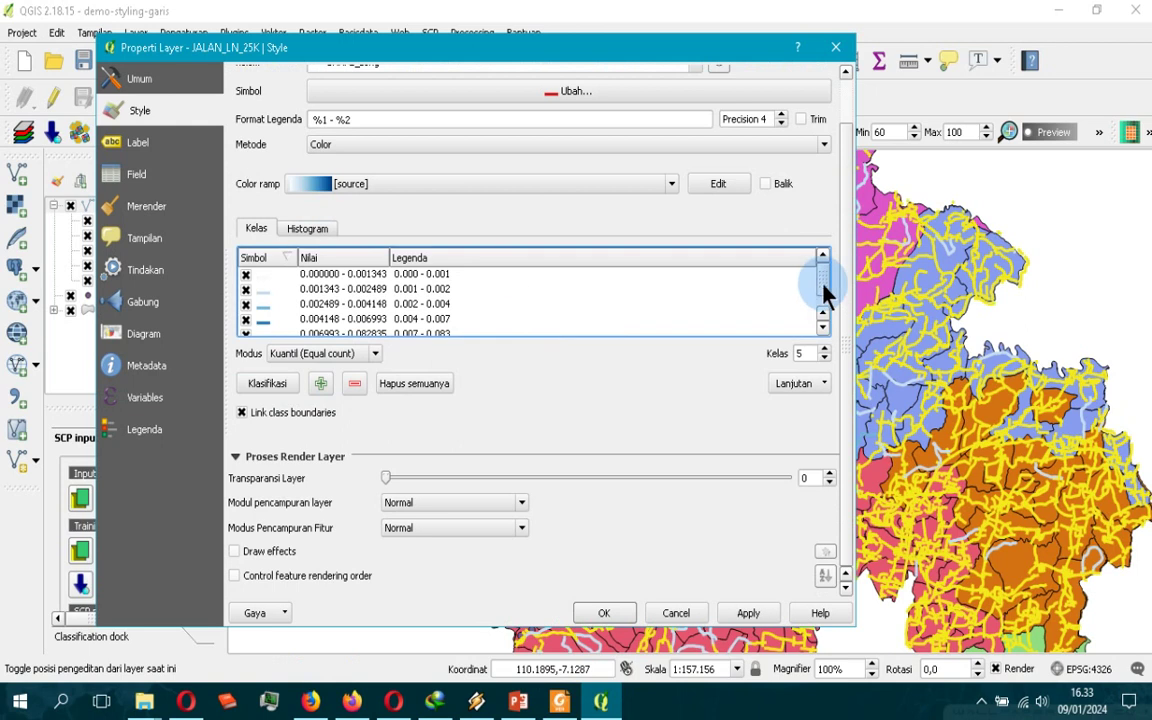
left_click(824, 310)
left_click(748, 613)
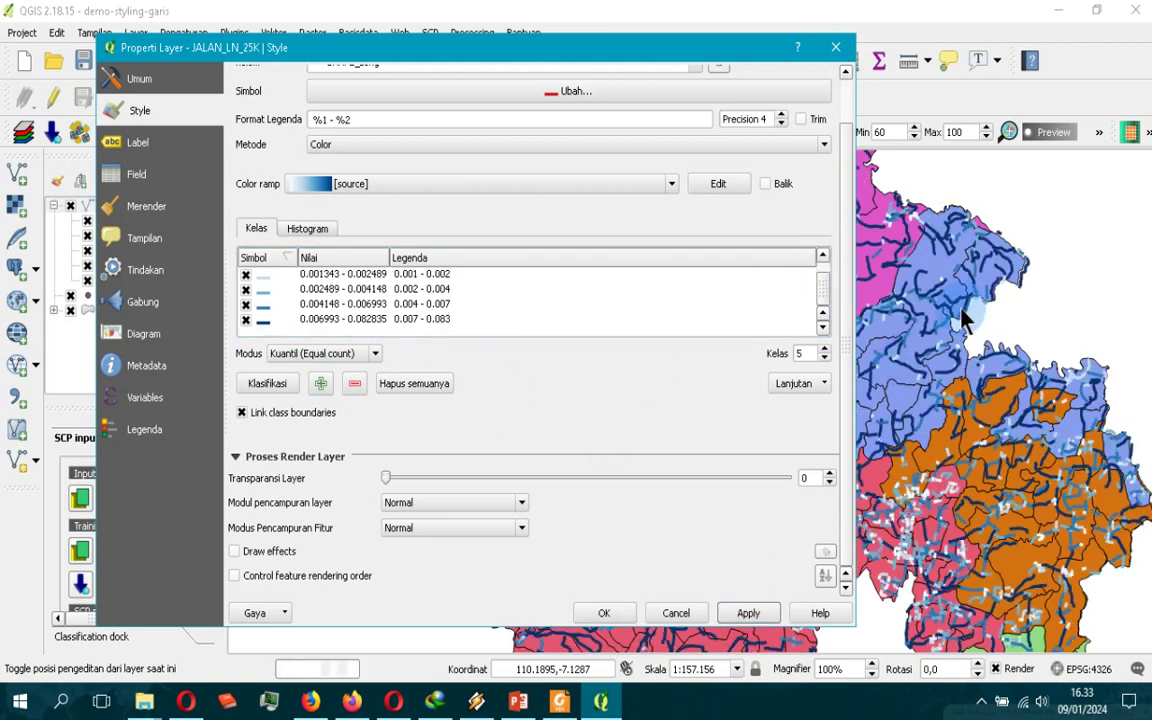
Change the classification mode of the road lengths to Natural Breaks (Jenks) and apply it
left_click(820, 270)
left_click(820, 266)
left_click(378, 354)
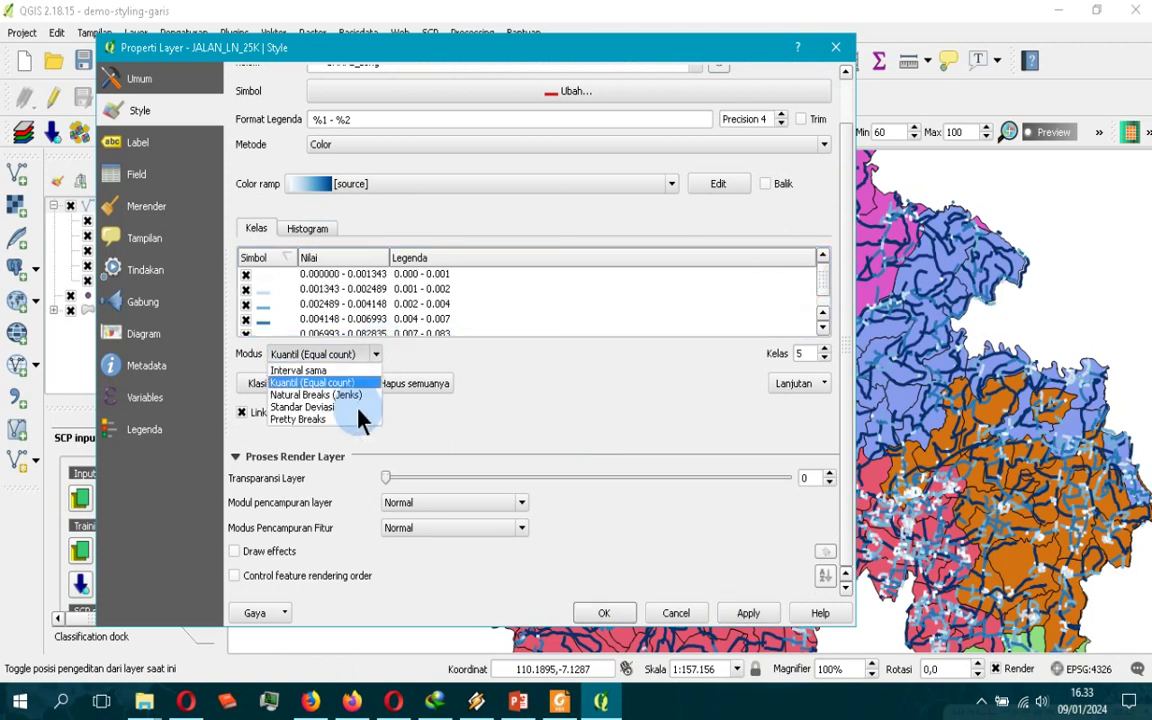
left_click(700, 515)
left_click(757, 612)
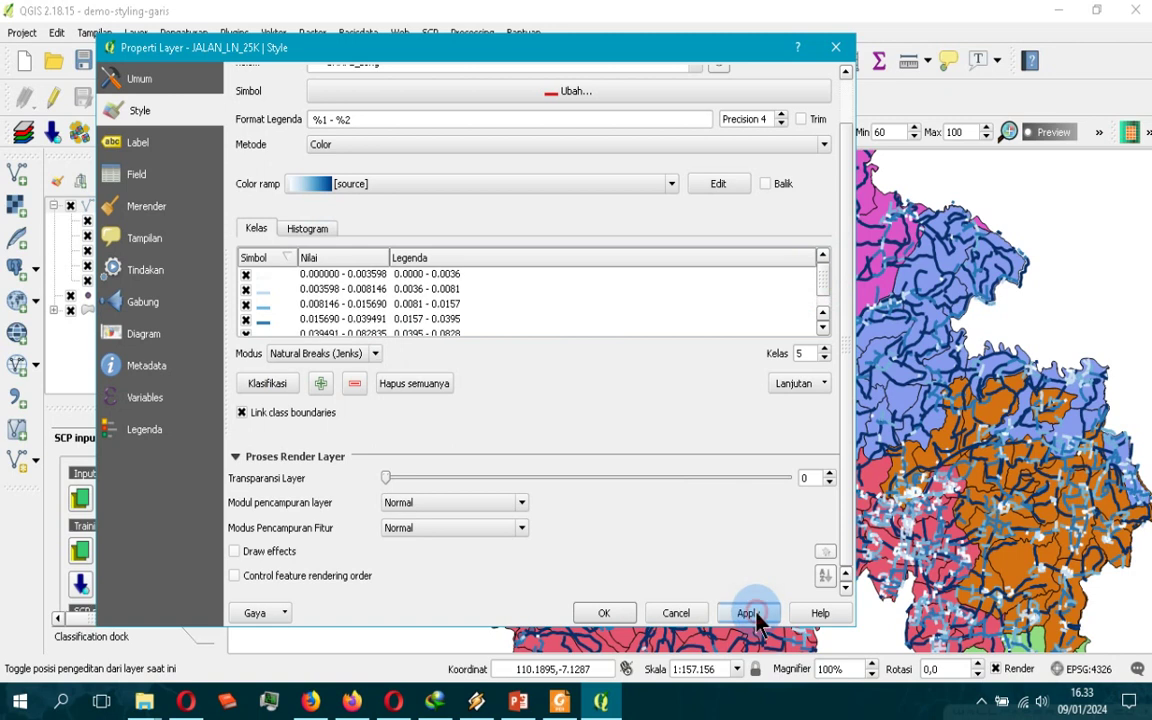
Classify the road lengths by Standar Deviasi and apply the style
left_click(372, 356)
left_click(336, 407)
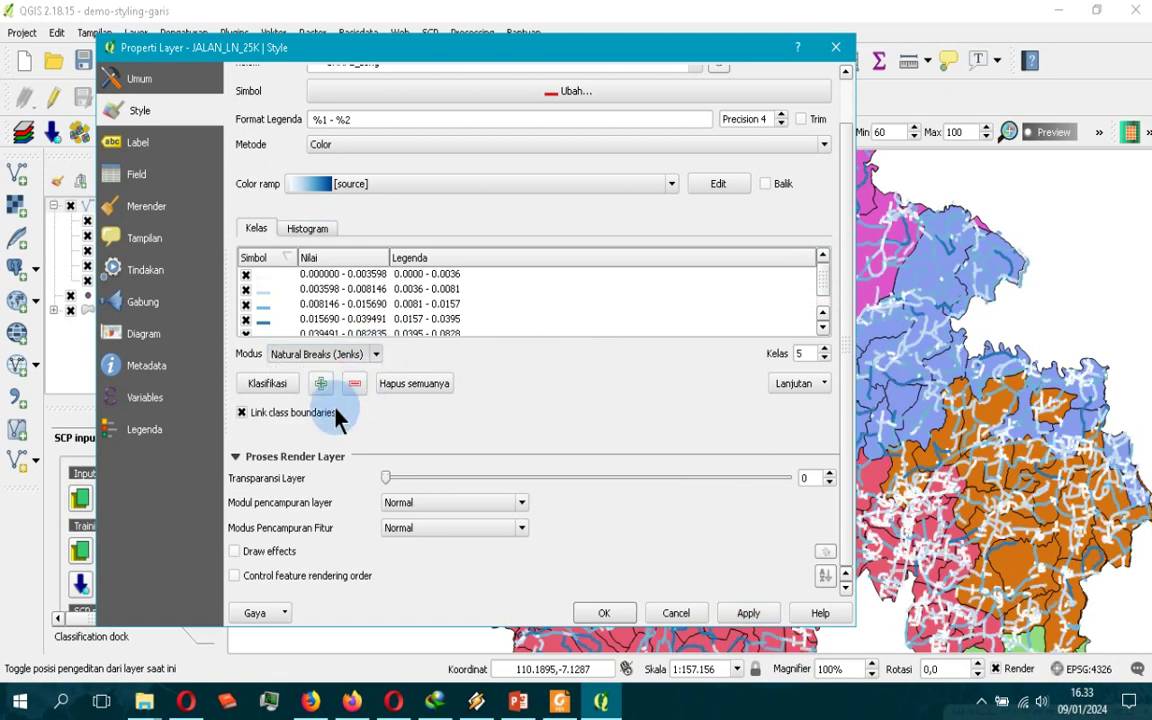
left_click(756, 612)
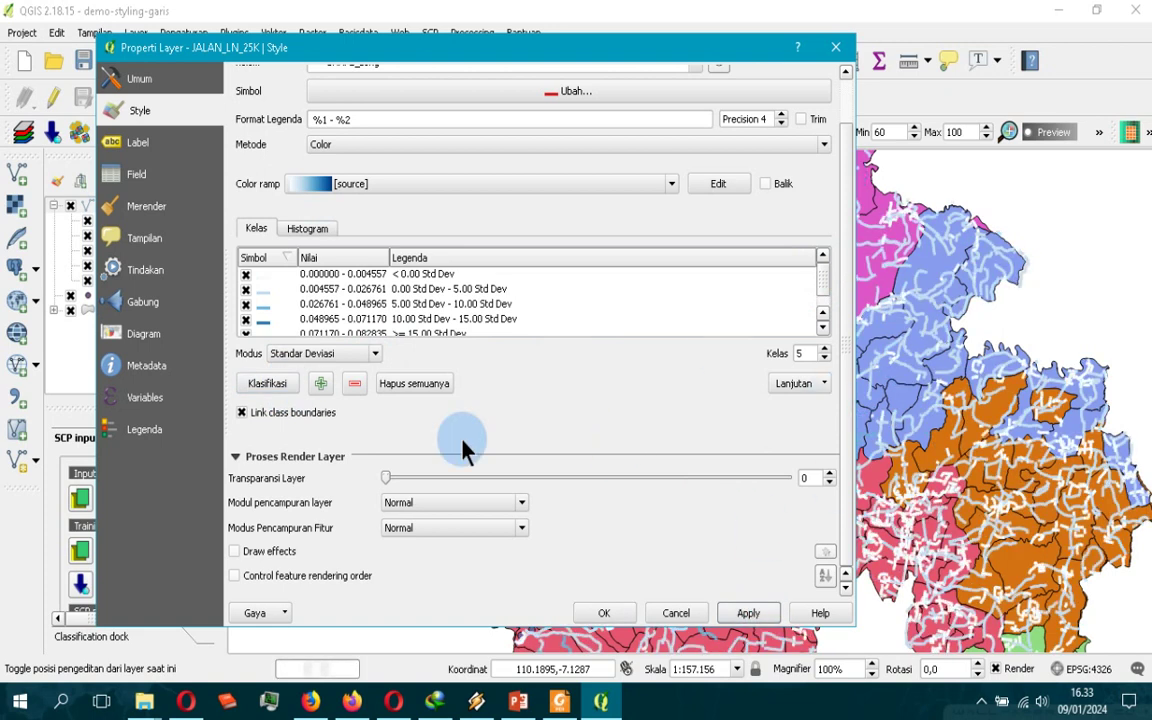
Switch the classification mode of the road lengths to Pretty Breaks and apply the style
left_click(378, 352)
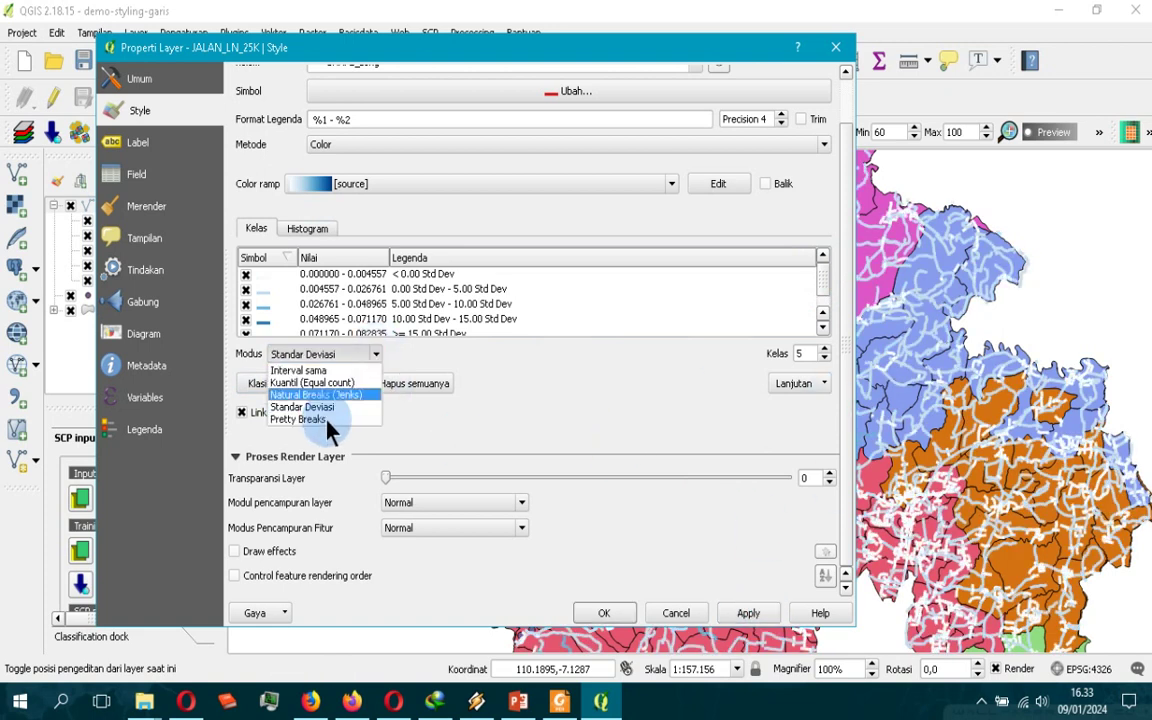
left_click(327, 419)
left_click(746, 612)
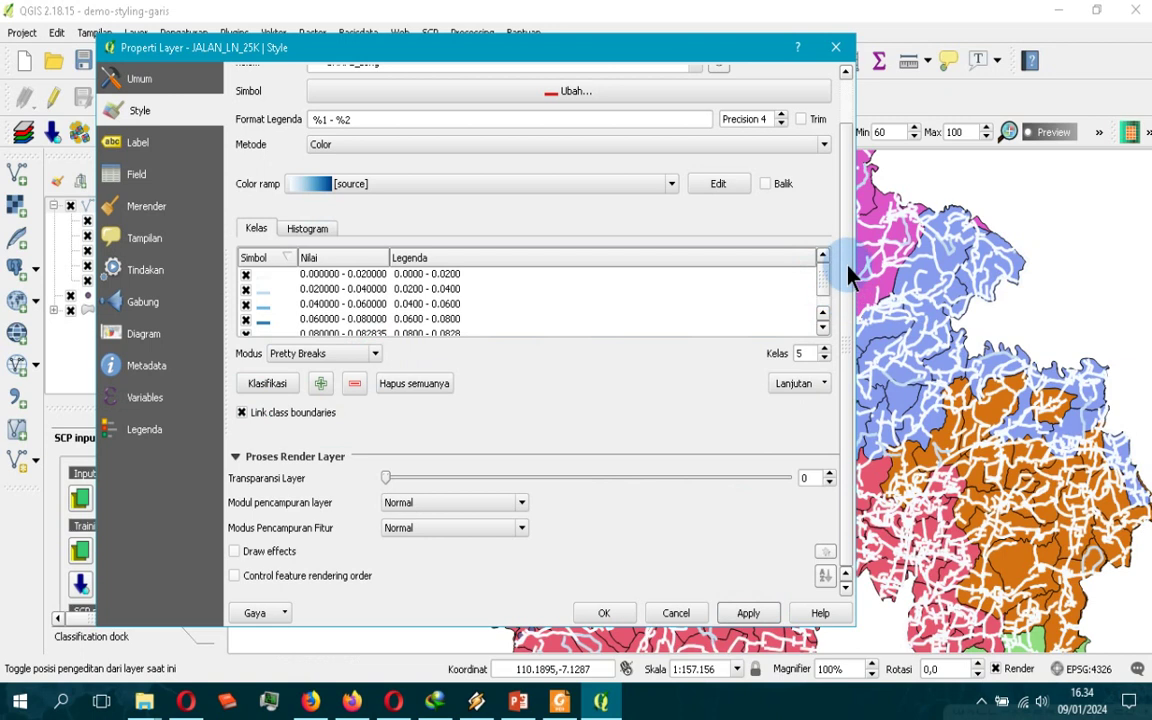
Set the graduated method (Metode) to Size so the road classes vary by line width
scroll(823, 188, "up", 2)
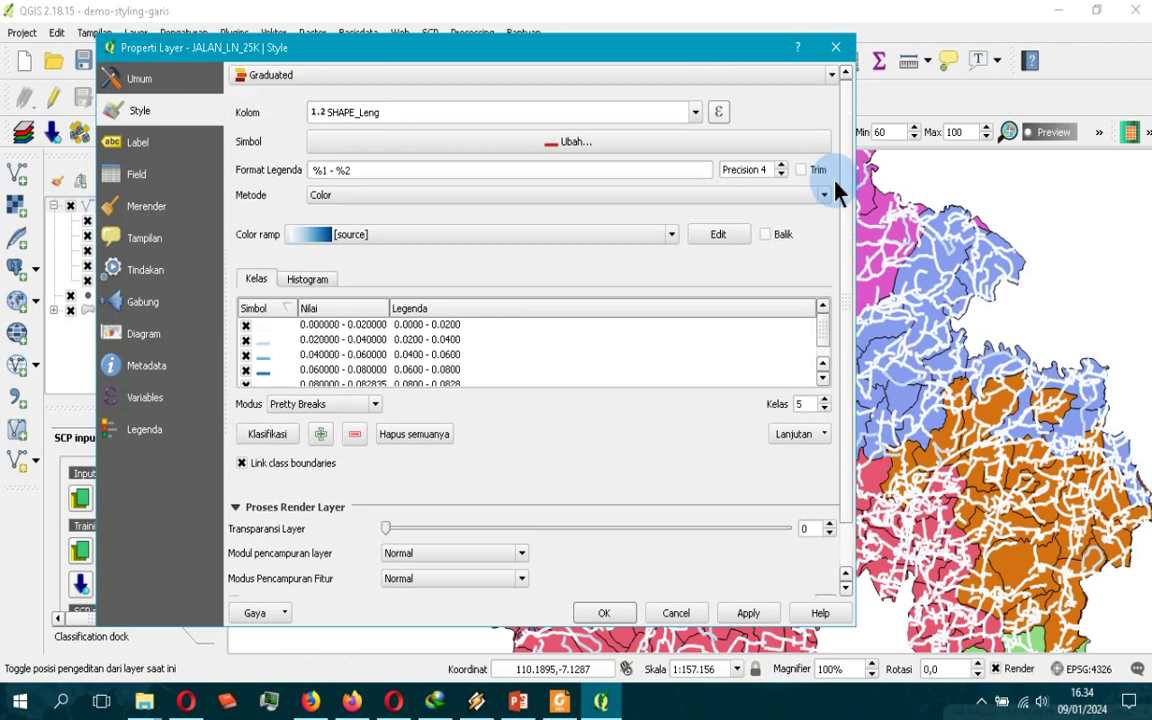
left_click(623, 198)
left_click(548, 226)
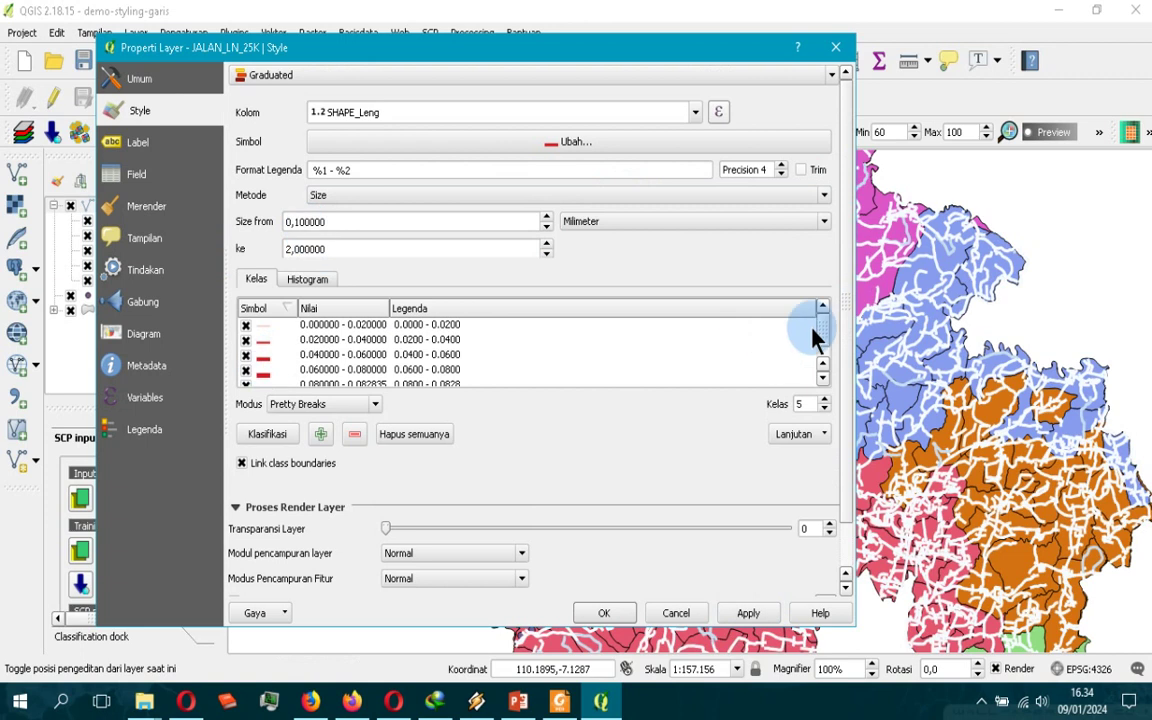
Review the size-based road classes and apply the graduated style to the JALAN_LN_25K layer
left_click_drag(818, 338, 823, 370)
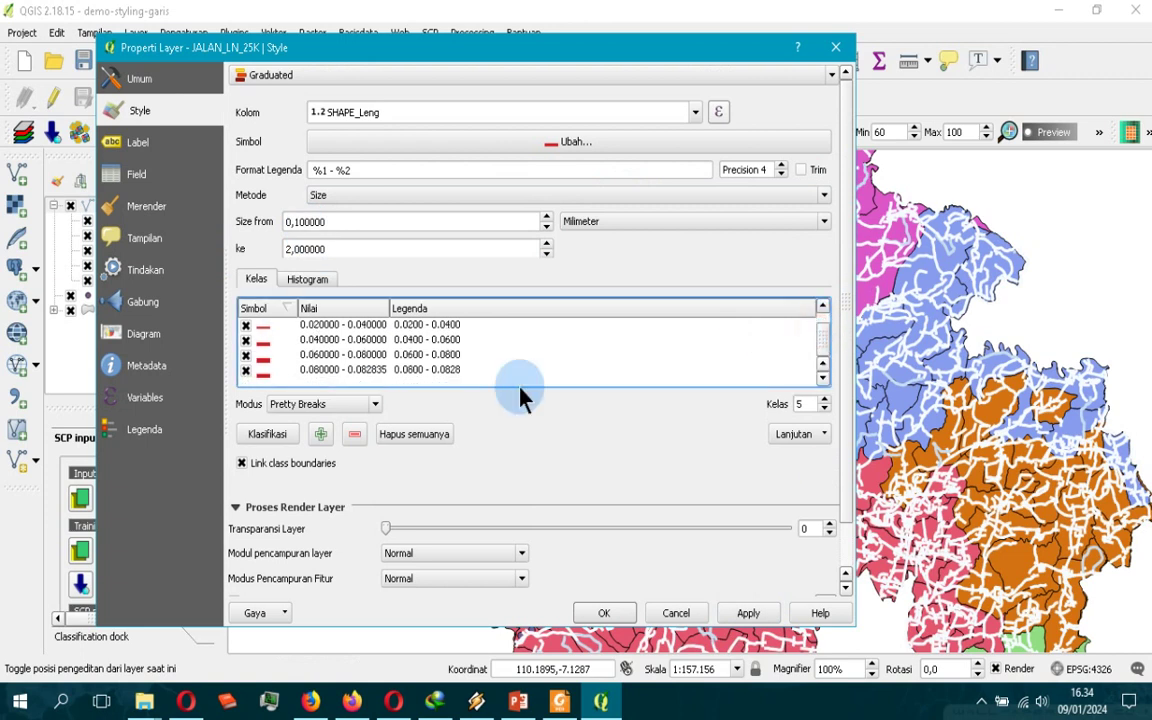
left_click(752, 613)
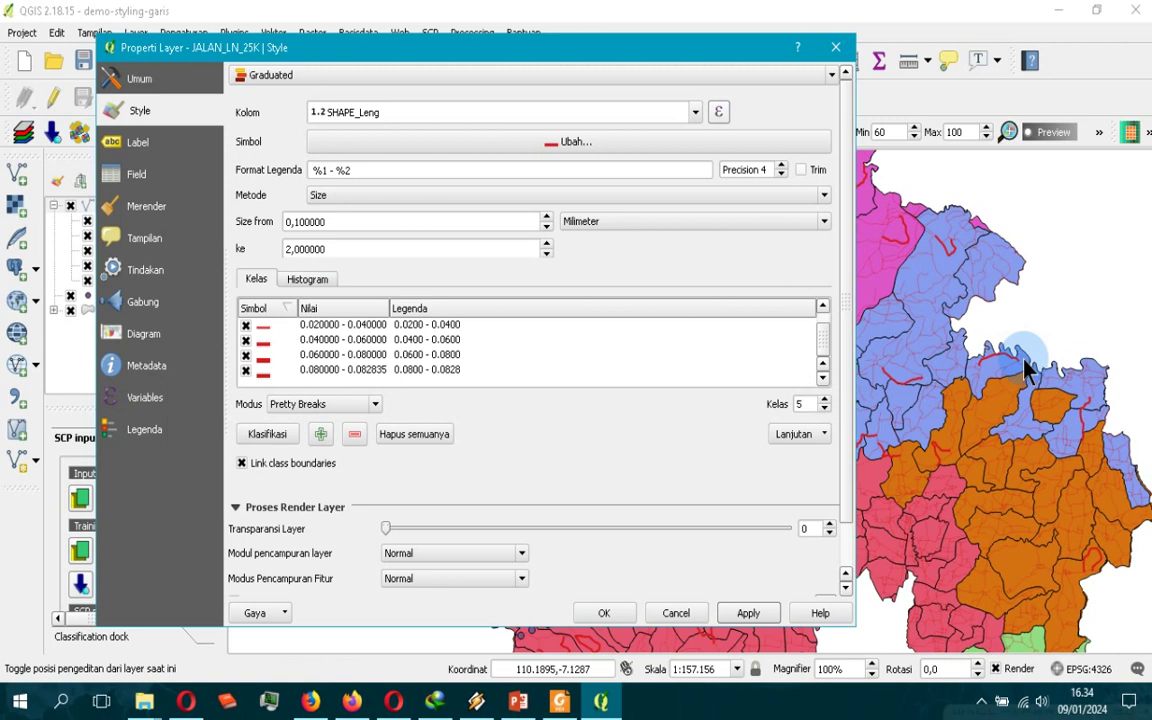
Switch to the Foxit Reader slides to review the Graduated slide and return to the QGIS layer properties
key("alt+Tab")
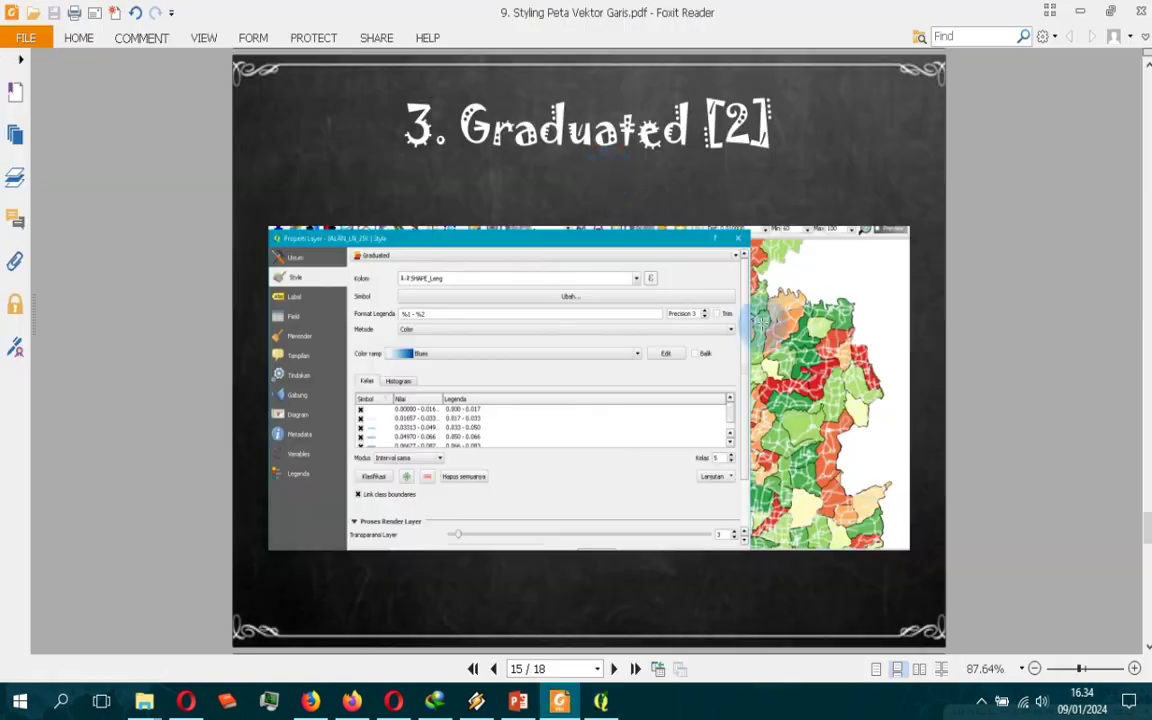
left_click(612, 668)
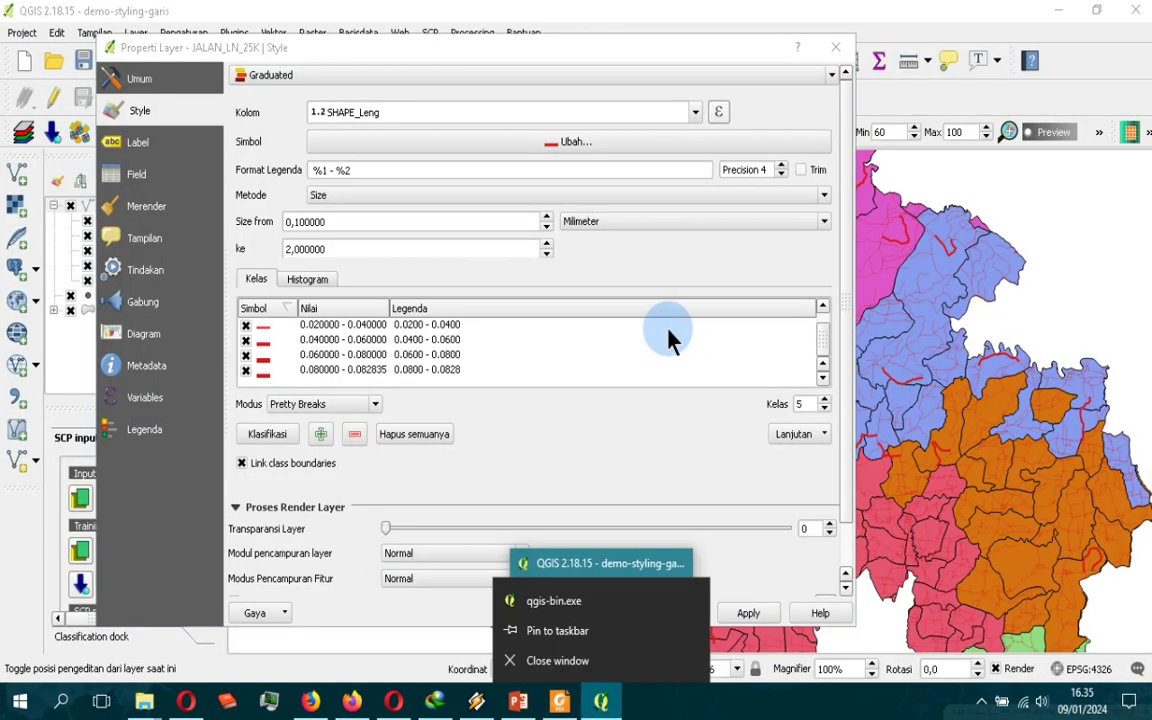
left_click(611, 405)
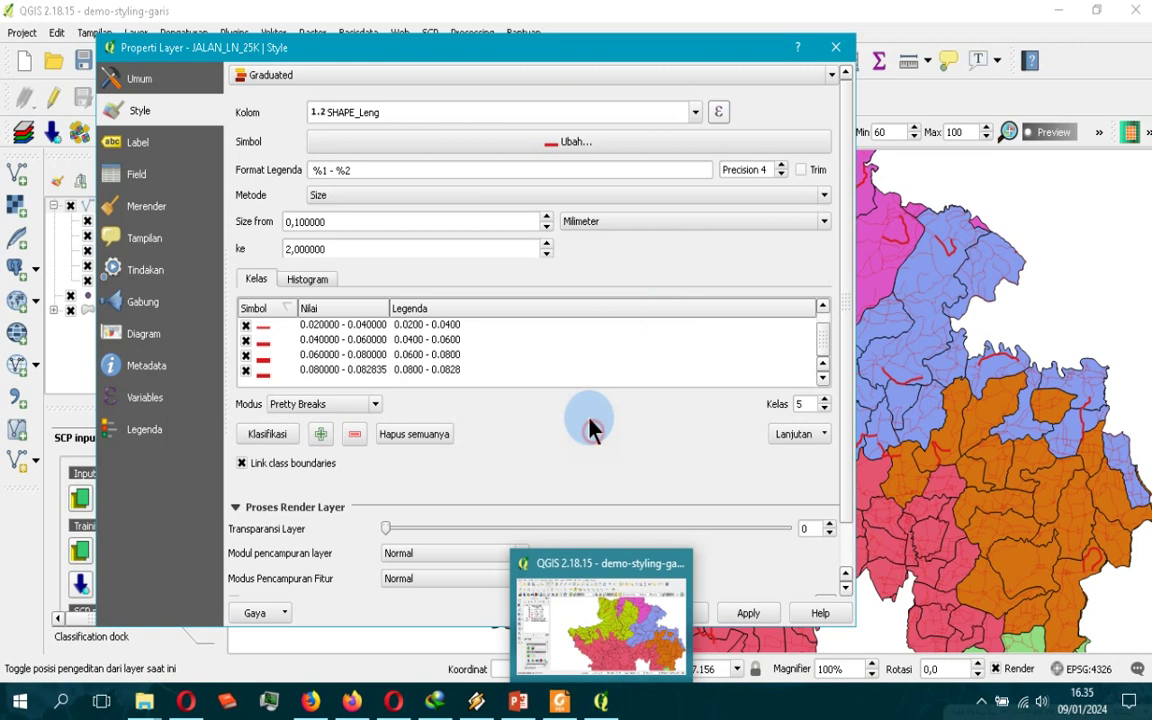
Change the roads' style type to Berdasarkan aturan and widen the Label column of the rule list
left_click(325, 75)
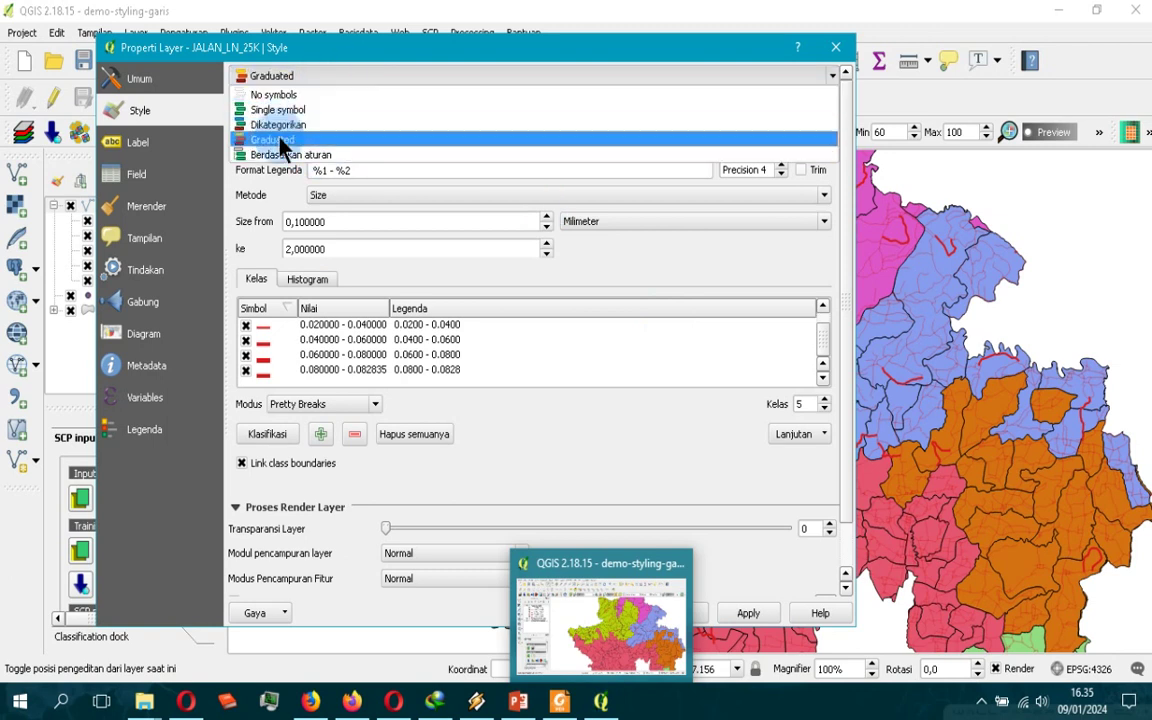
left_click(584, 455)
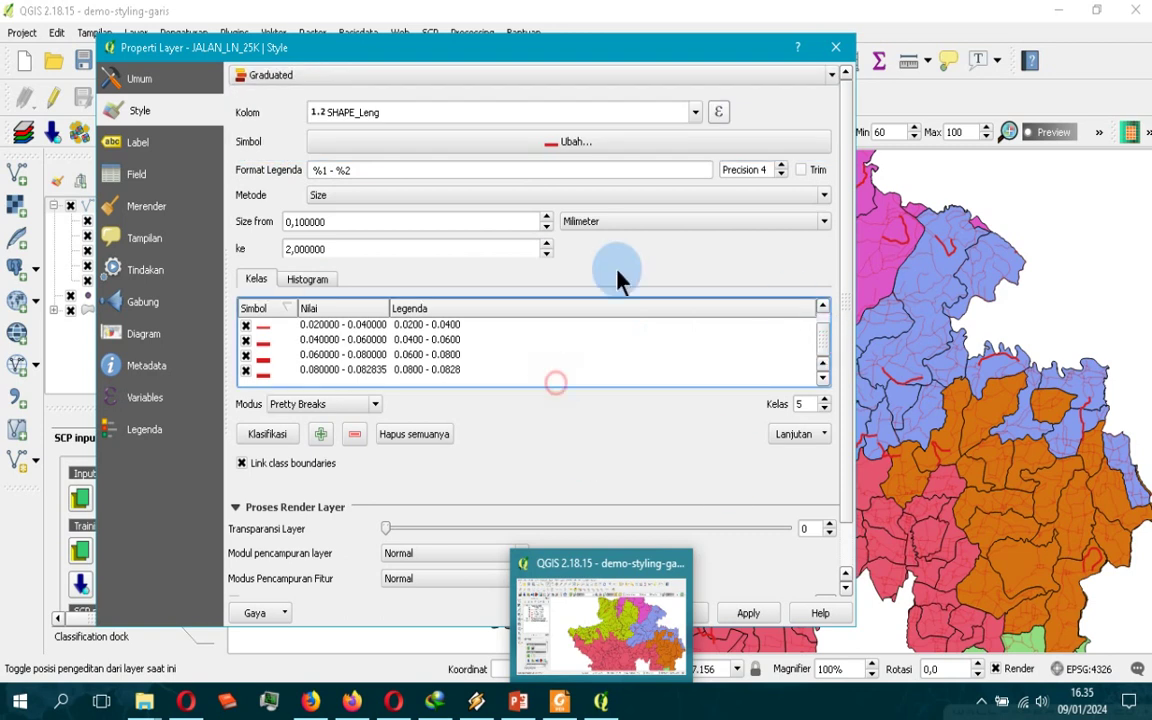
left_click(495, 76)
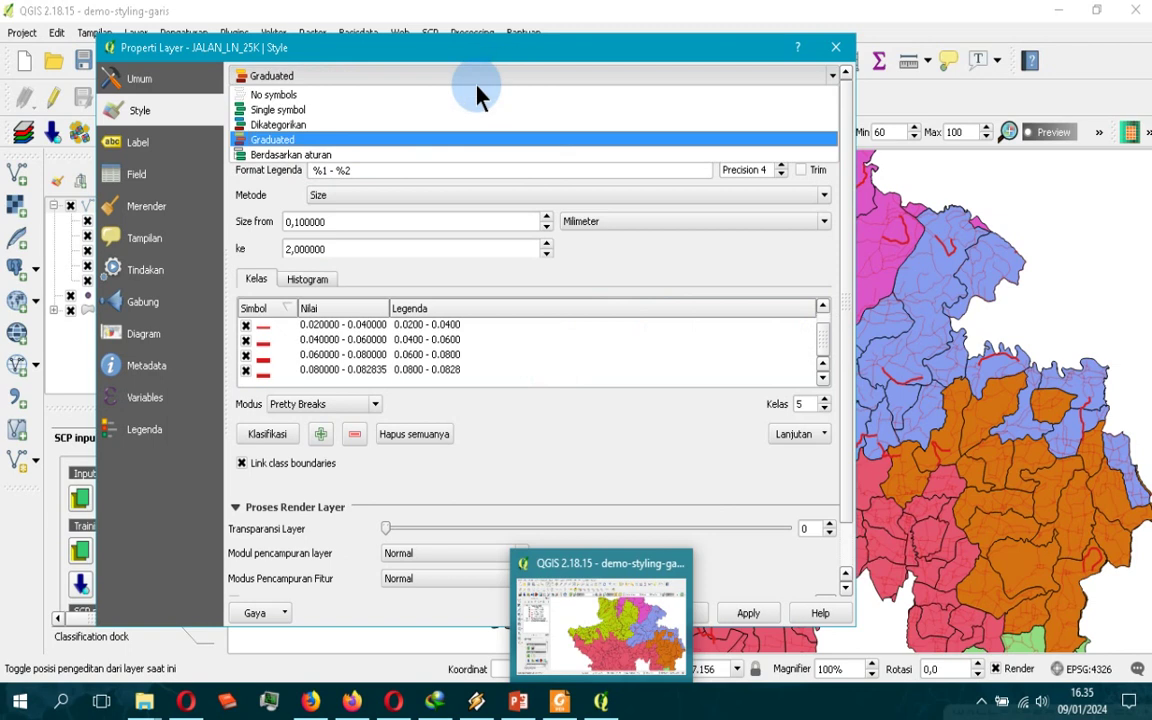
left_click(355, 156)
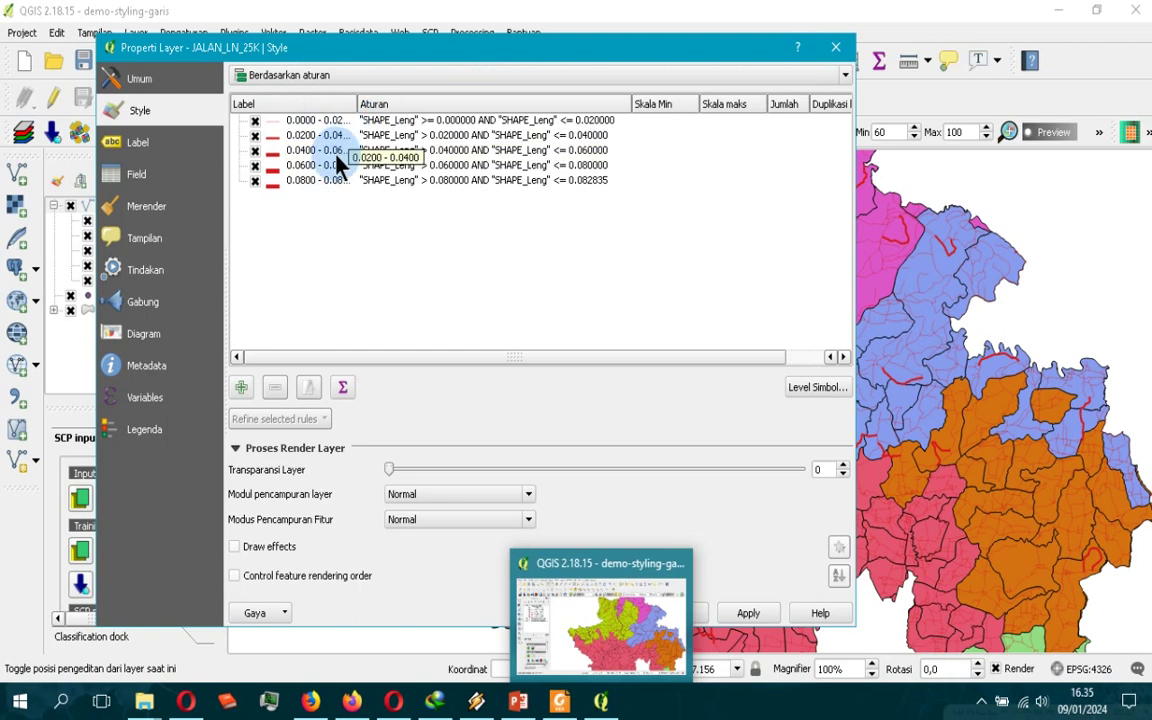
left_click_drag(372, 100, 518, 100)
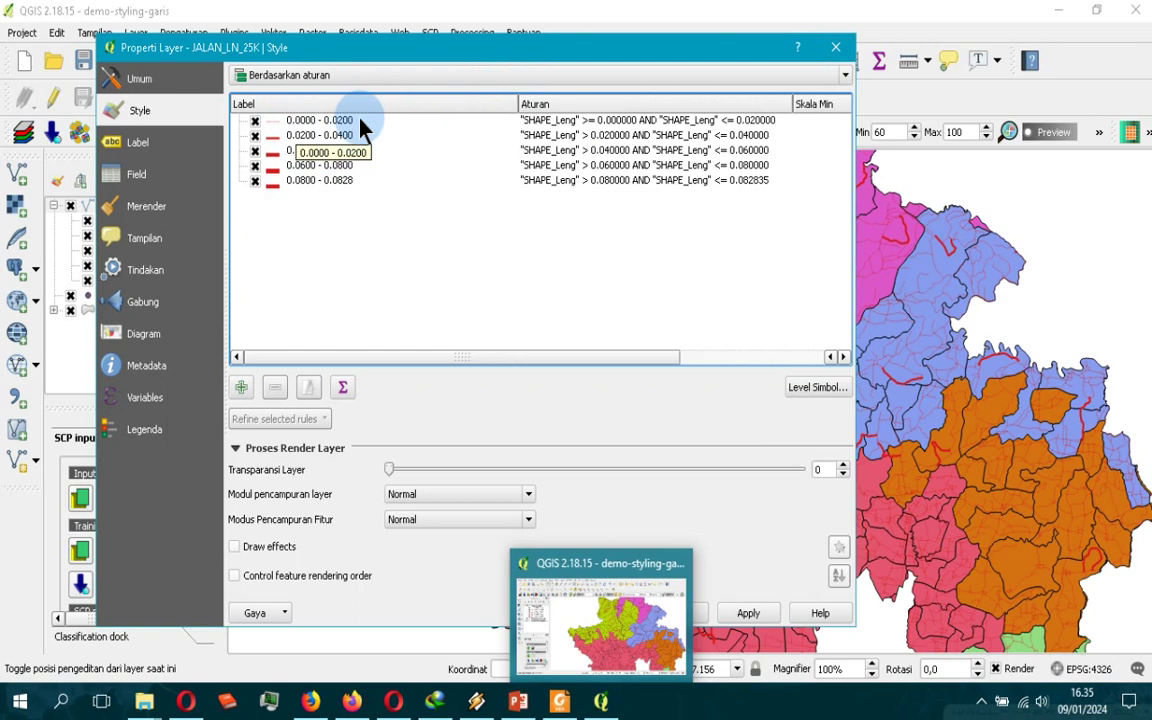
Edit the first rule of the road layer and change its label to 0.0000 - 0.0400
left_click(315, 142)
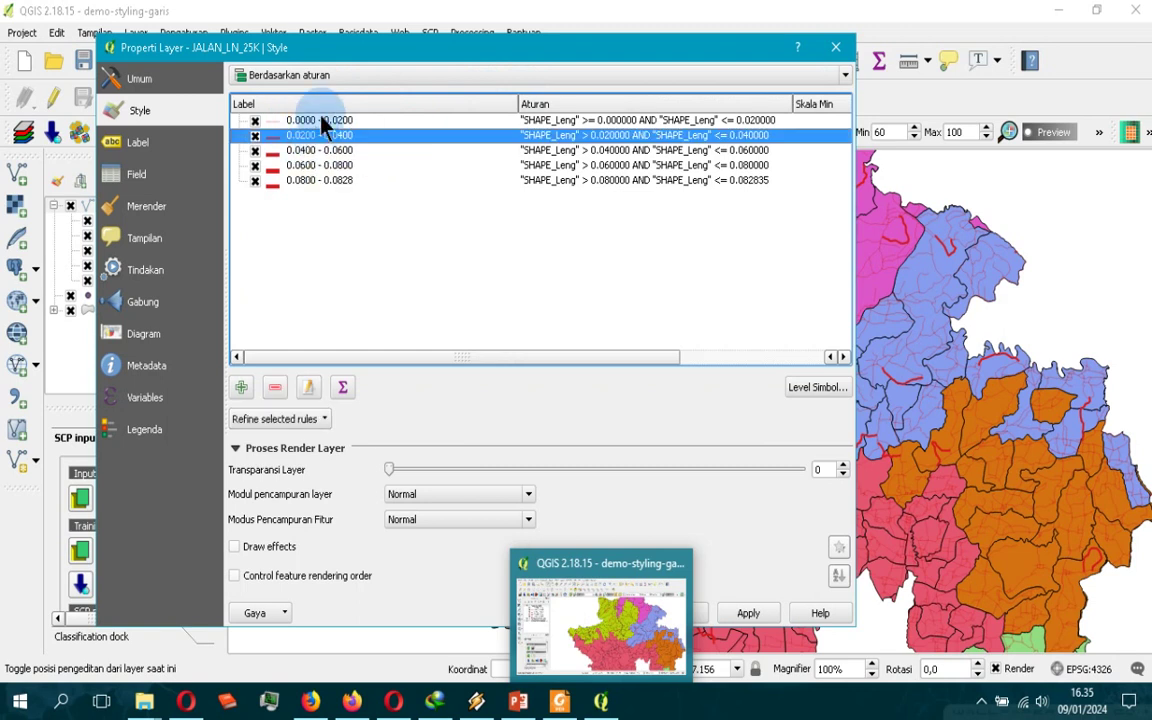
double_click(320, 120)
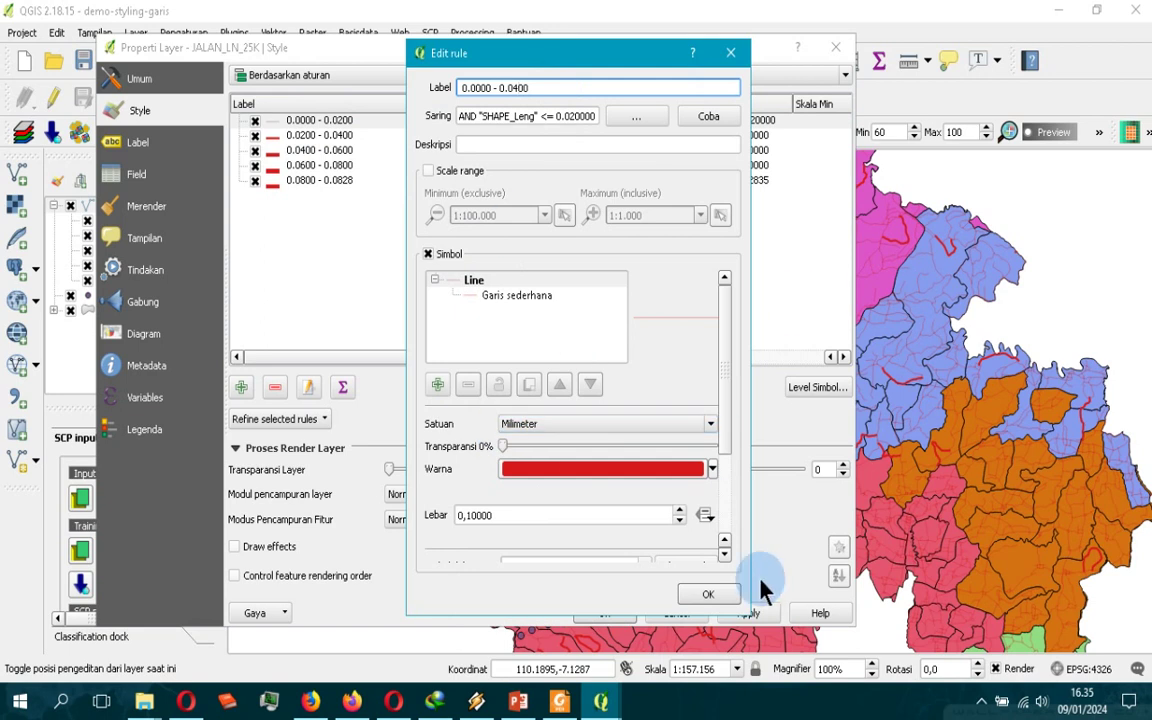
left_click(737, 412)
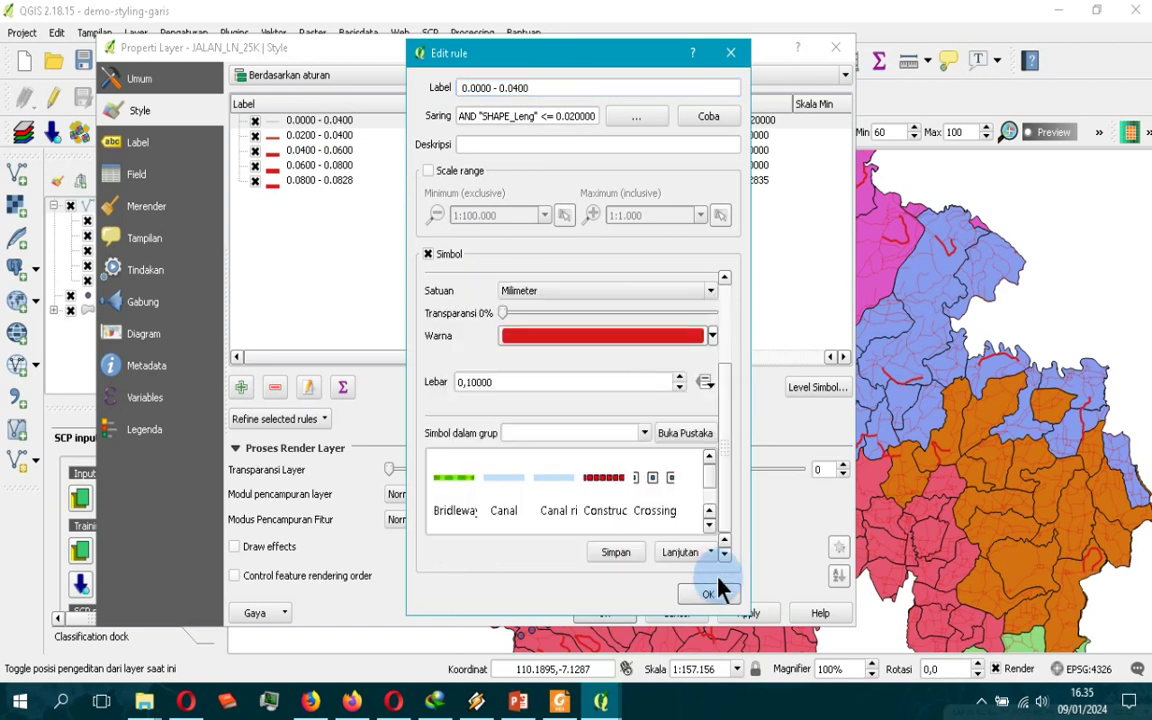
left_click(613, 552)
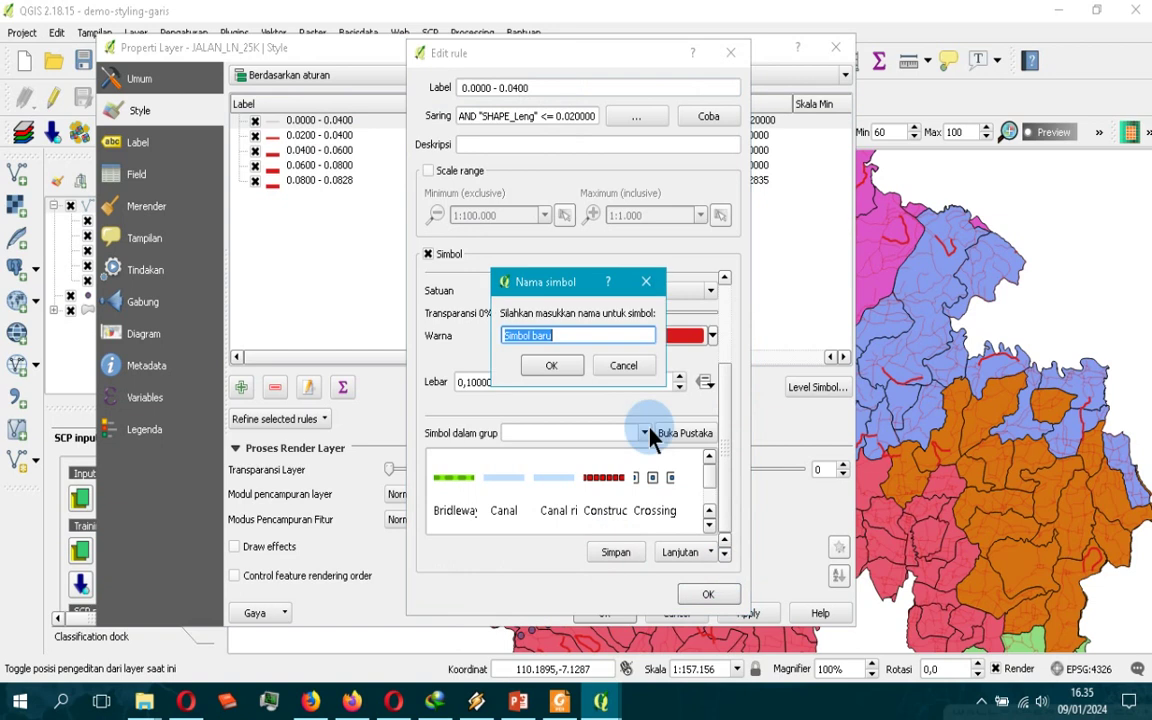
left_click(625, 365)
left_click(708, 594)
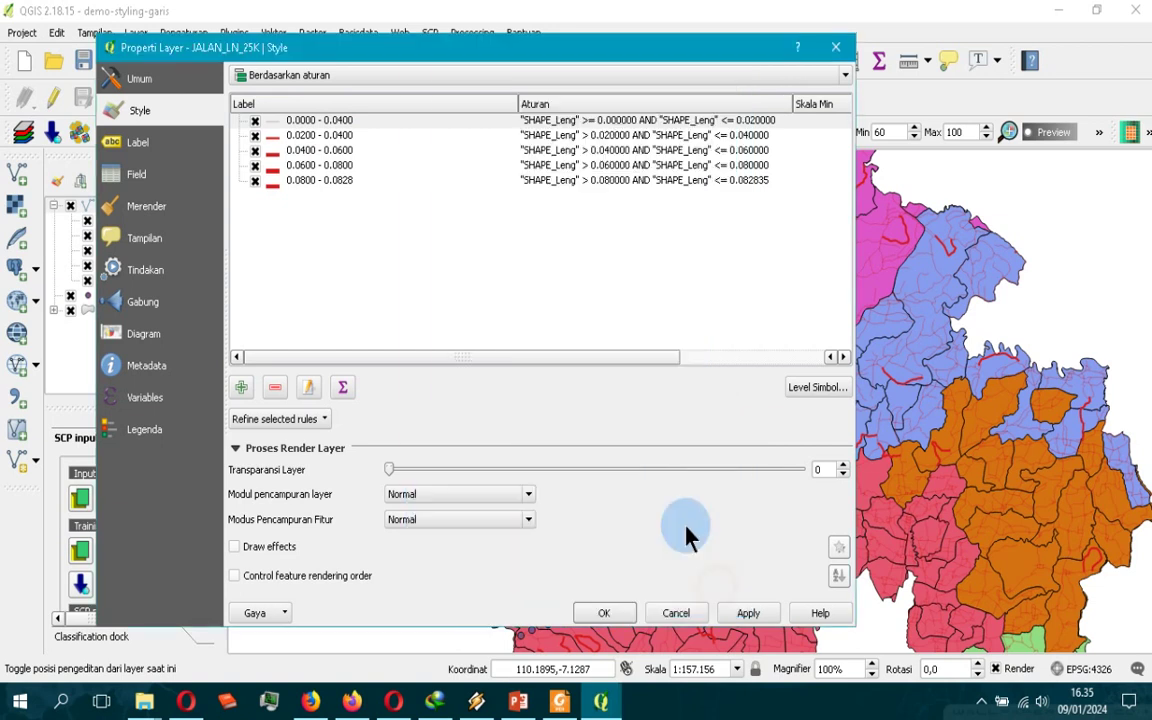
Recolour the Garis sederhana symbol of the 0.0000 - 0.0400 rule bright red and apply the style
double_click(272, 120)
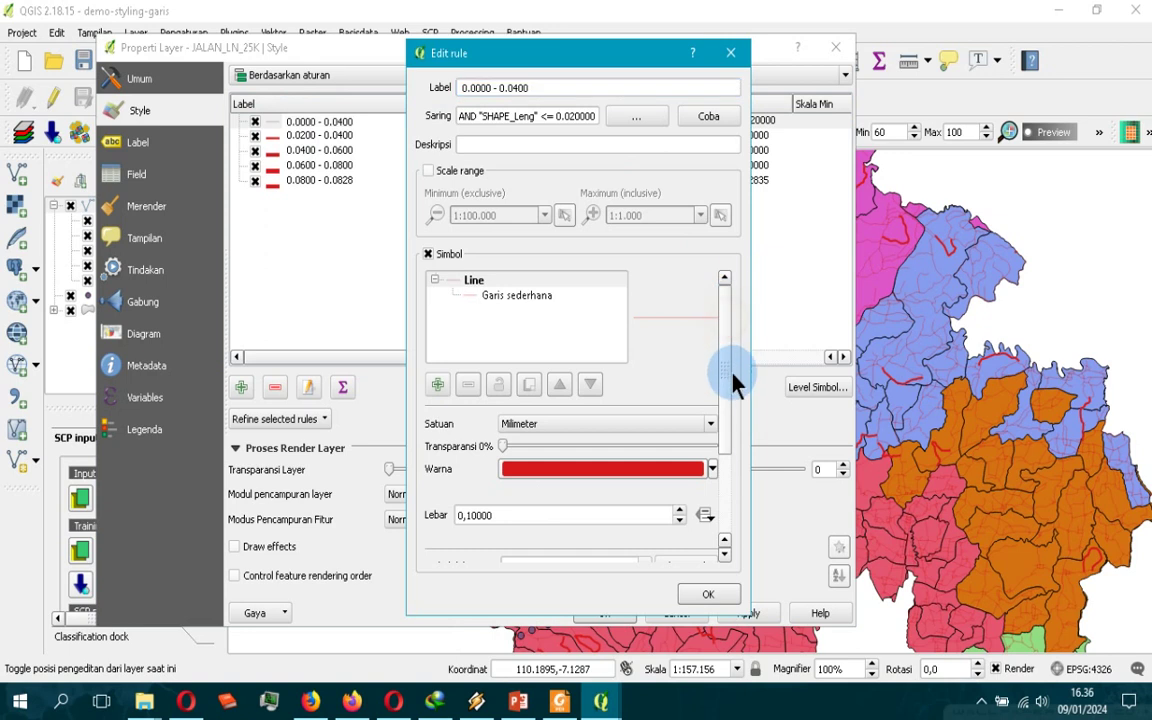
scroll(740, 352, "down", 3)
scroll(740, 303, "up", 3)
left_click(500, 298)
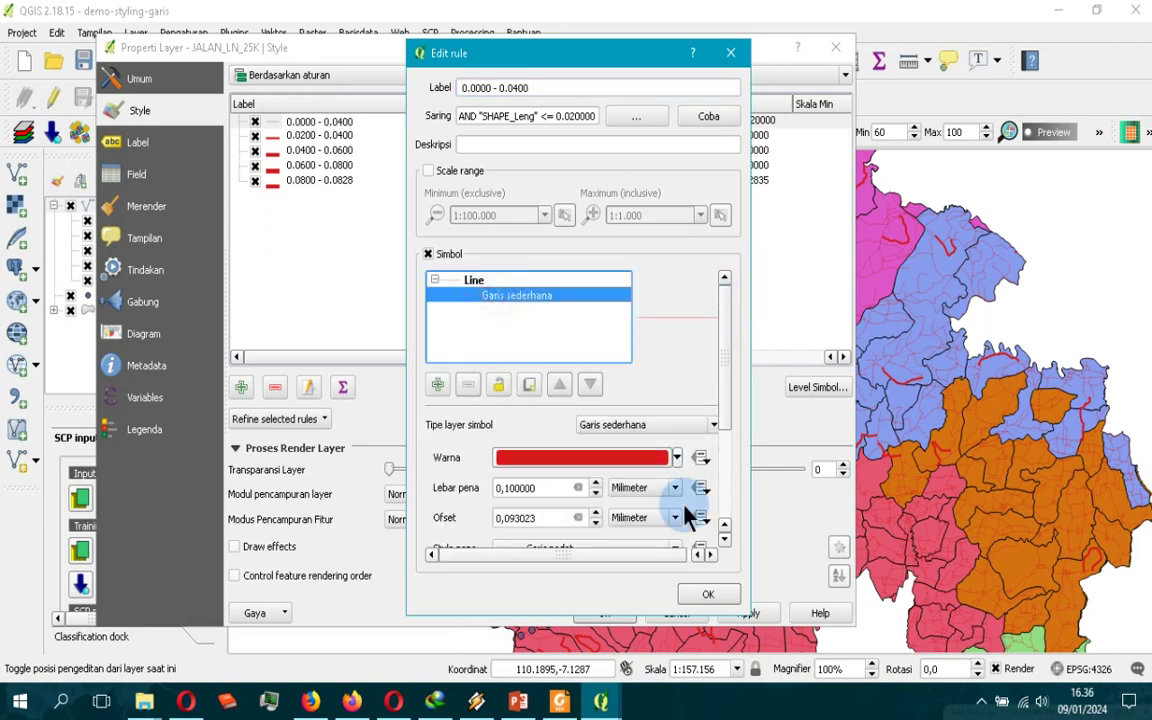
left_click(676, 458)
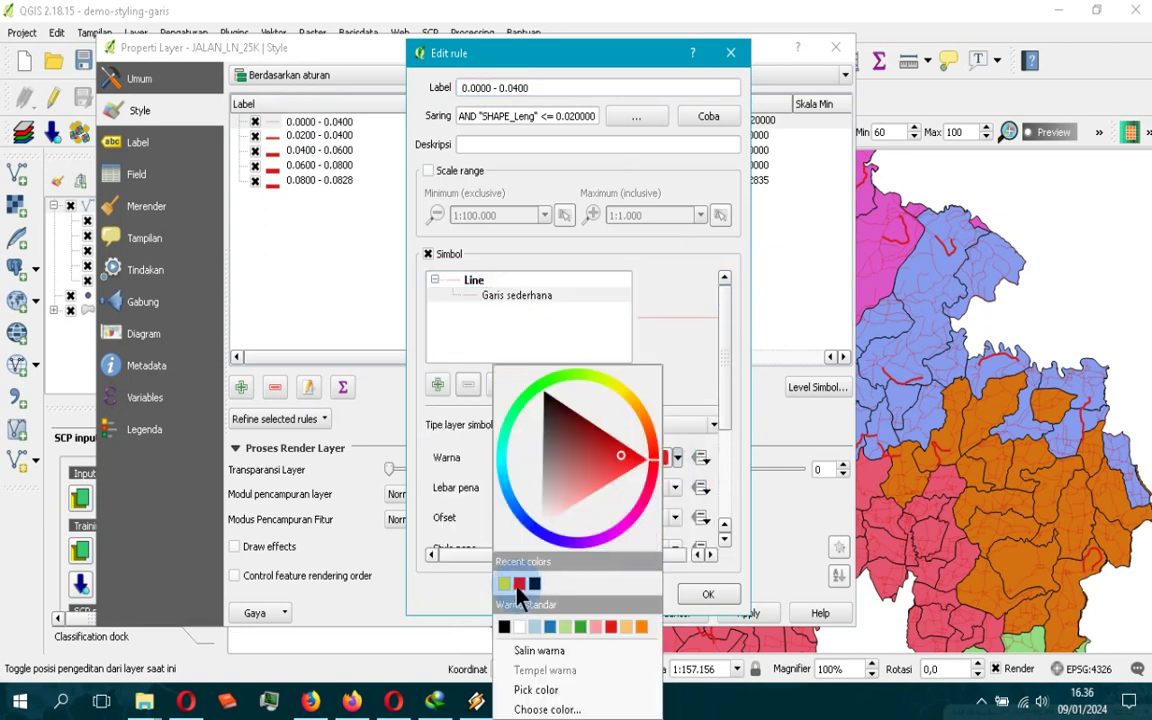
left_click(642, 624)
left_click(705, 596)
left_click(749, 613)
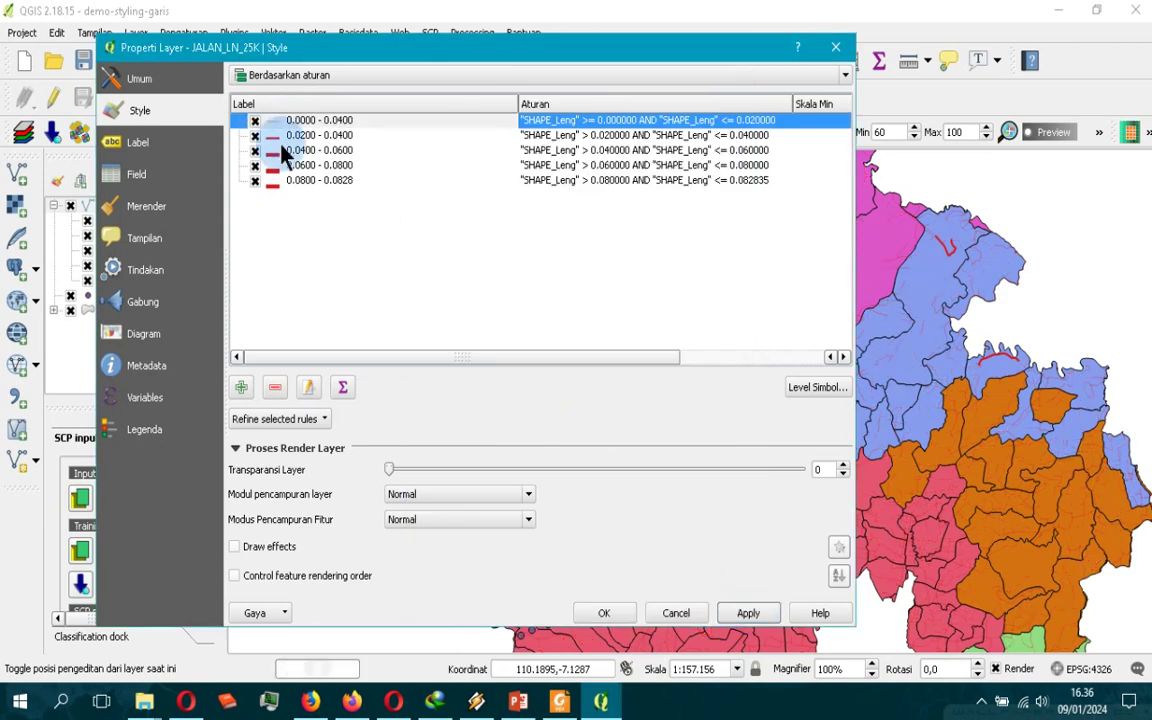
Delete the 0.0200 - 0.0400 rule from the road layer's rule list
left_click(338, 121)
left_click(338, 135)
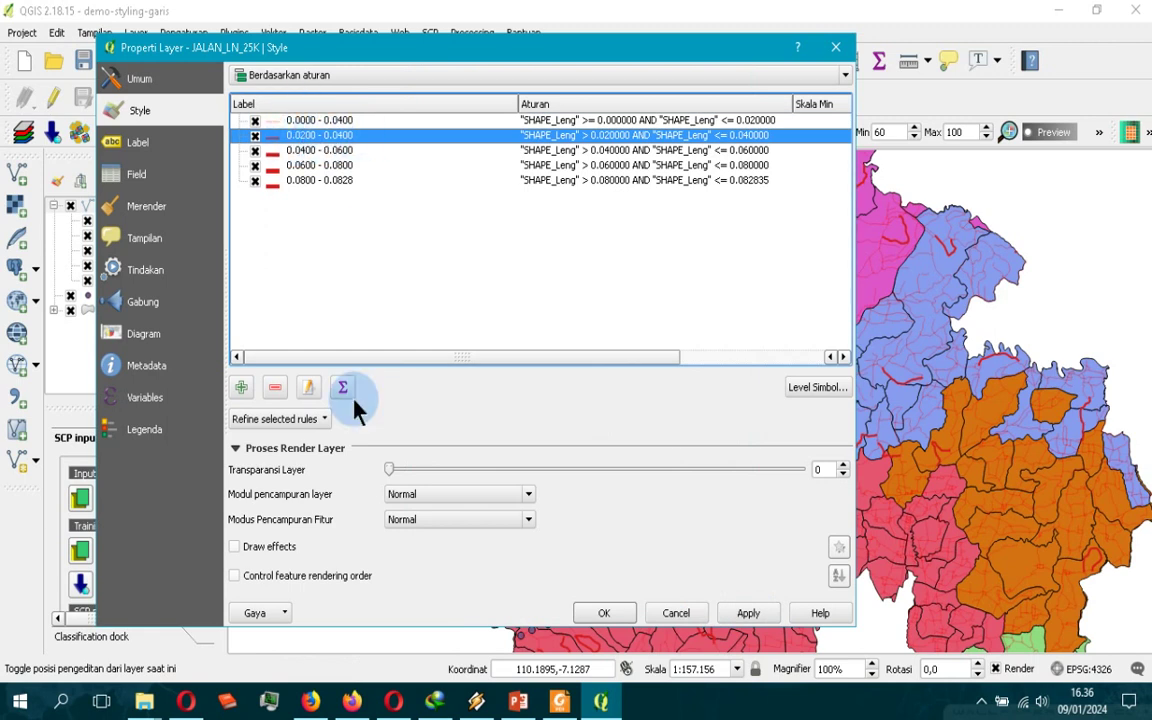
left_click(277, 390)
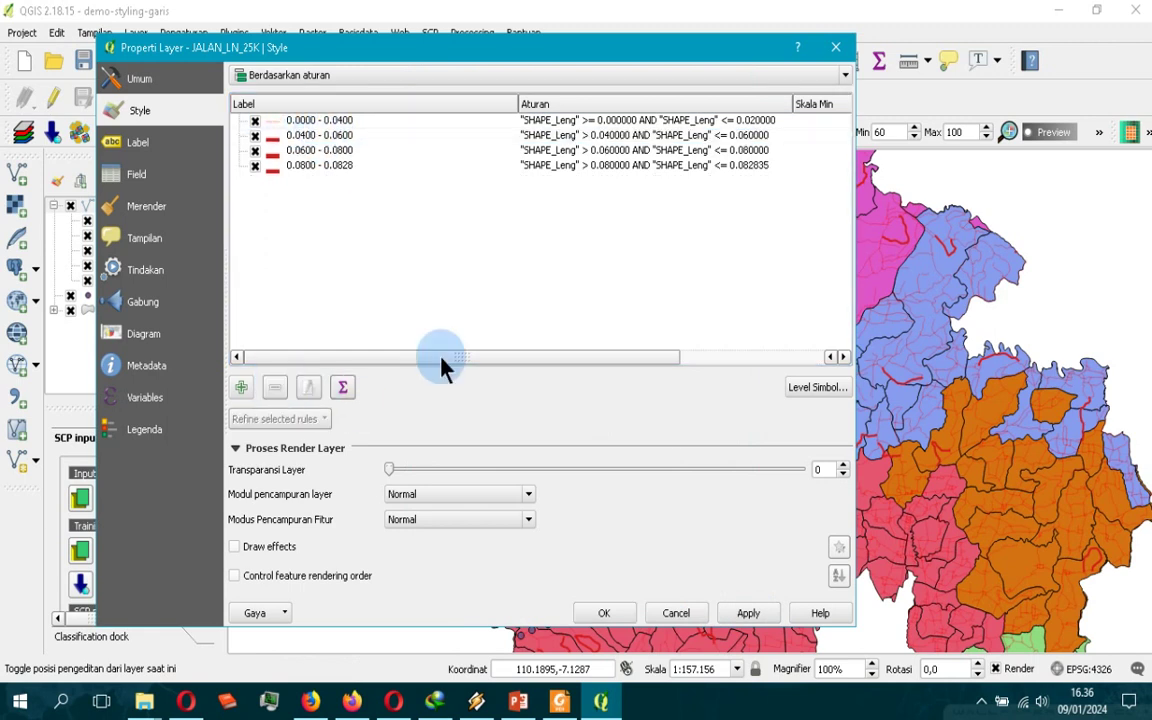
Count the features for every rule and examine the Jumlah and Duplikasi hitungan columns
left_click_drag(441, 356, 376, 400)
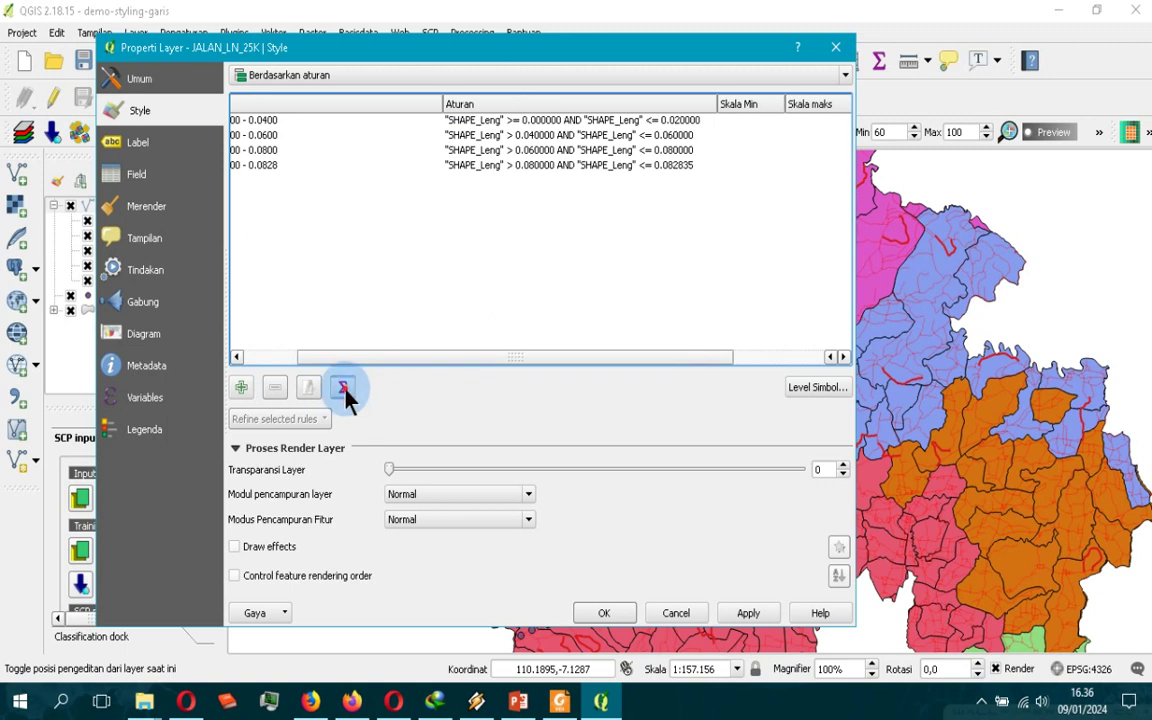
left_click(343, 389)
left_click_drag(497, 362, 722, 278)
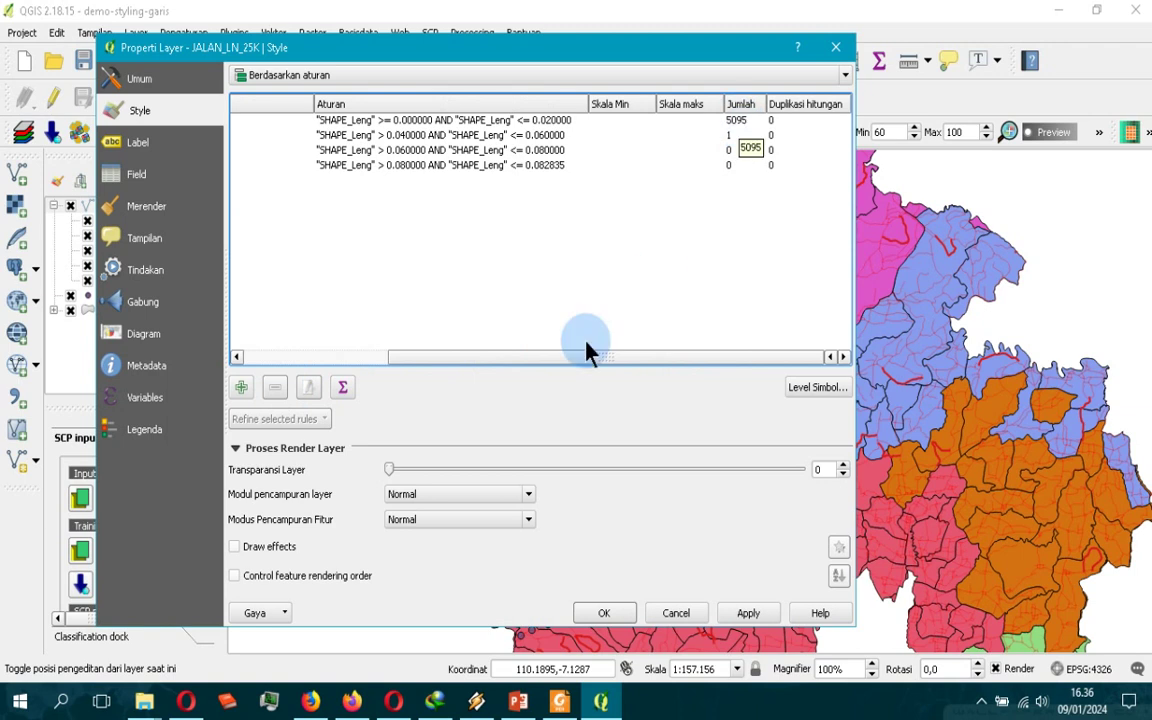
left_click_drag(575, 351, 333, 360)
Change the label of the first rule to 0.0000 - 0.0100
left_click(290, 121)
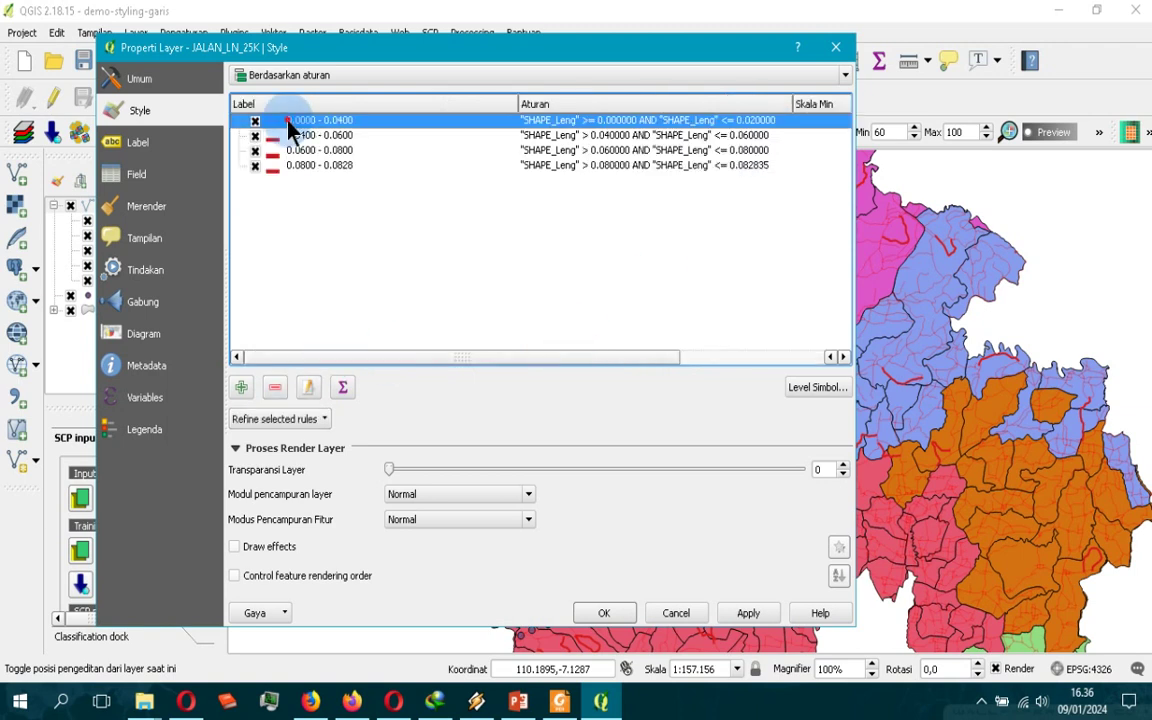
double_click(287, 120)
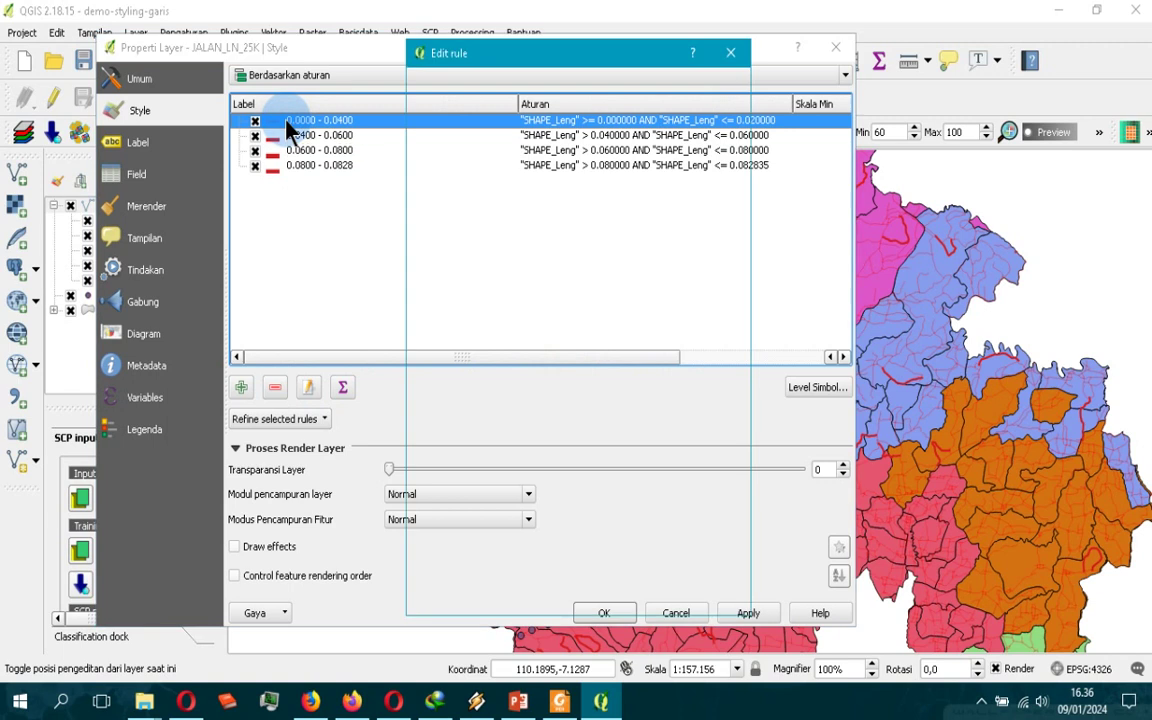
left_click(520, 88)
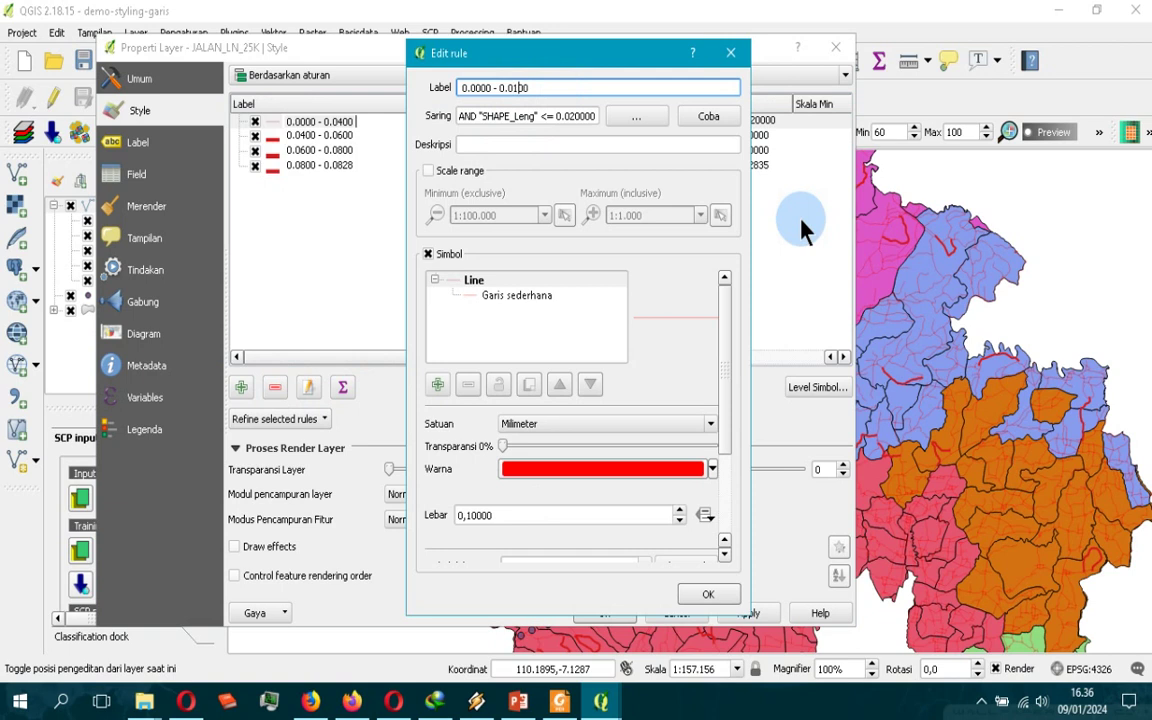
left_click(708, 594)
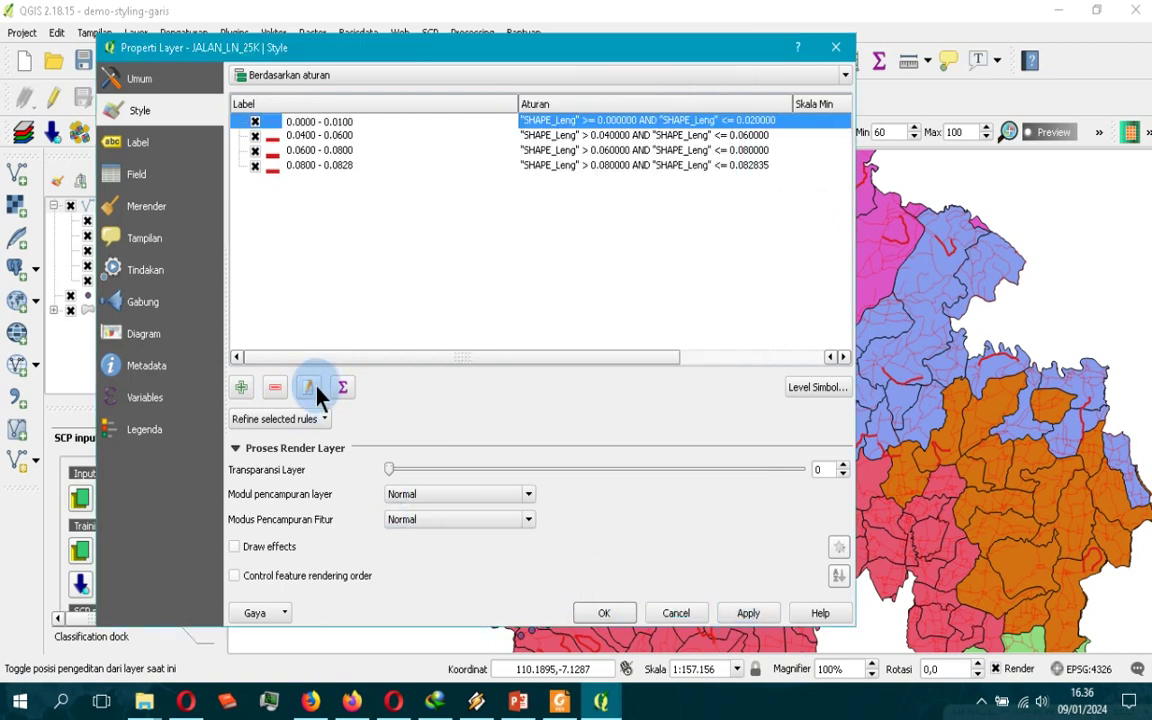
Recount the features per rule, examine the Jumlah column and discard the unapplied rule changes
left_click(459, 357)
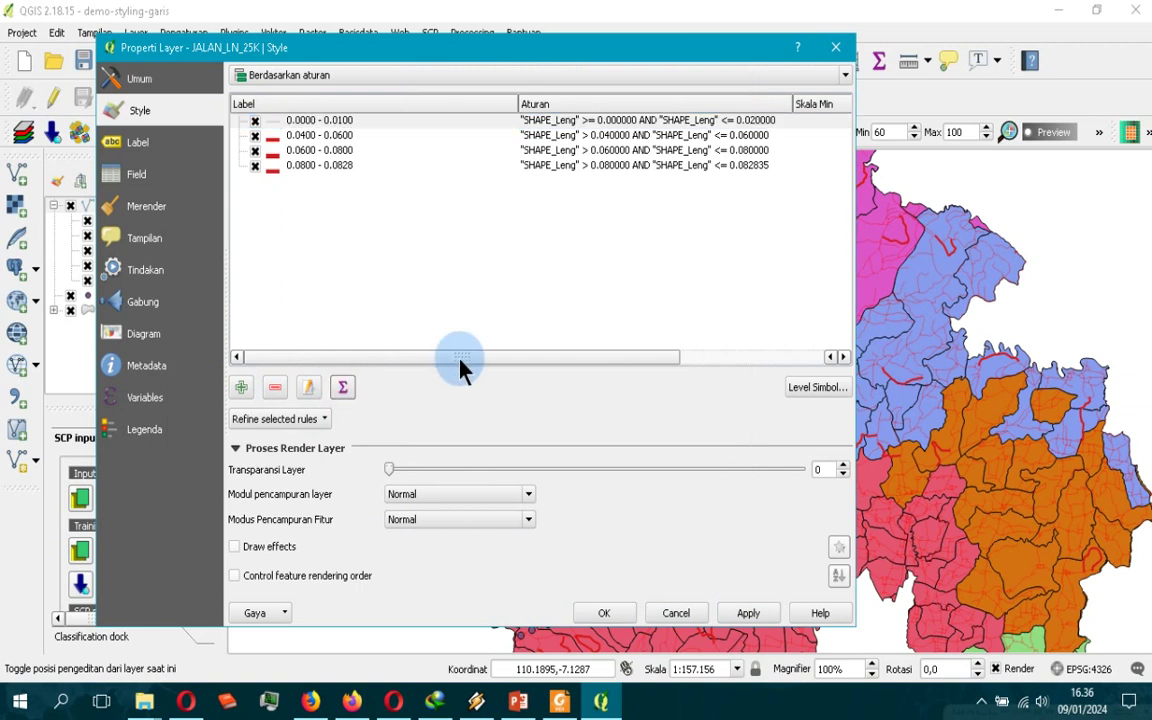
left_click_drag(625, 340, 681, 334)
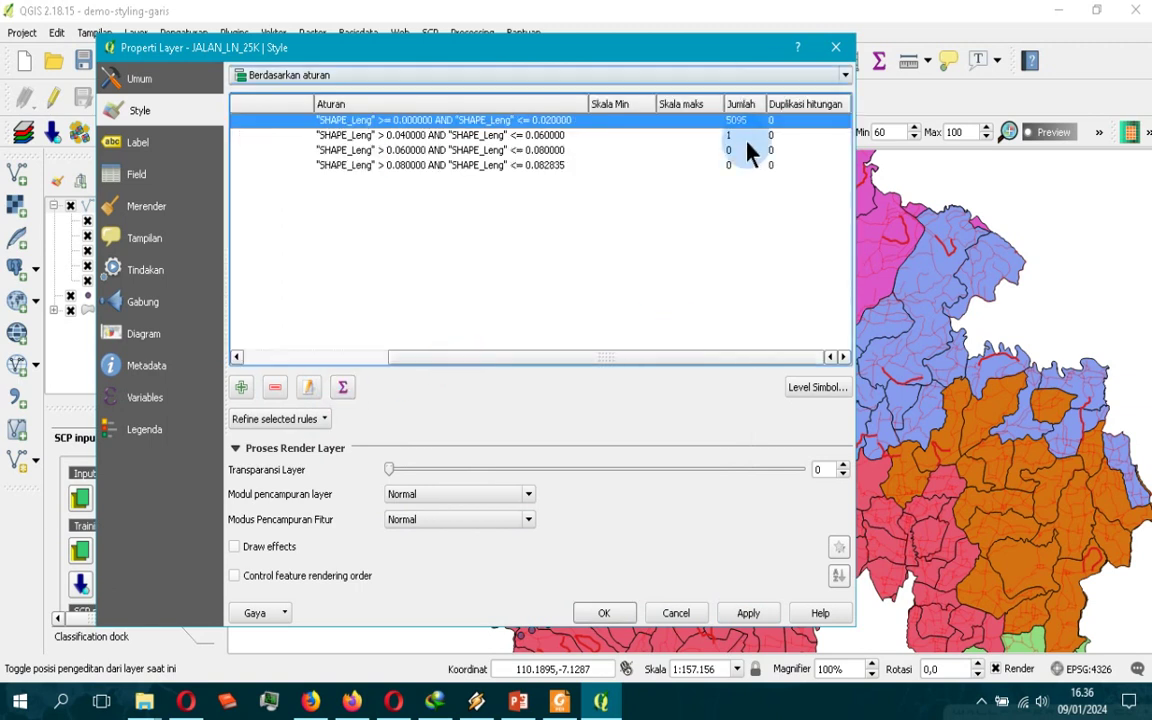
left_click_drag(546, 355, 477, 350)
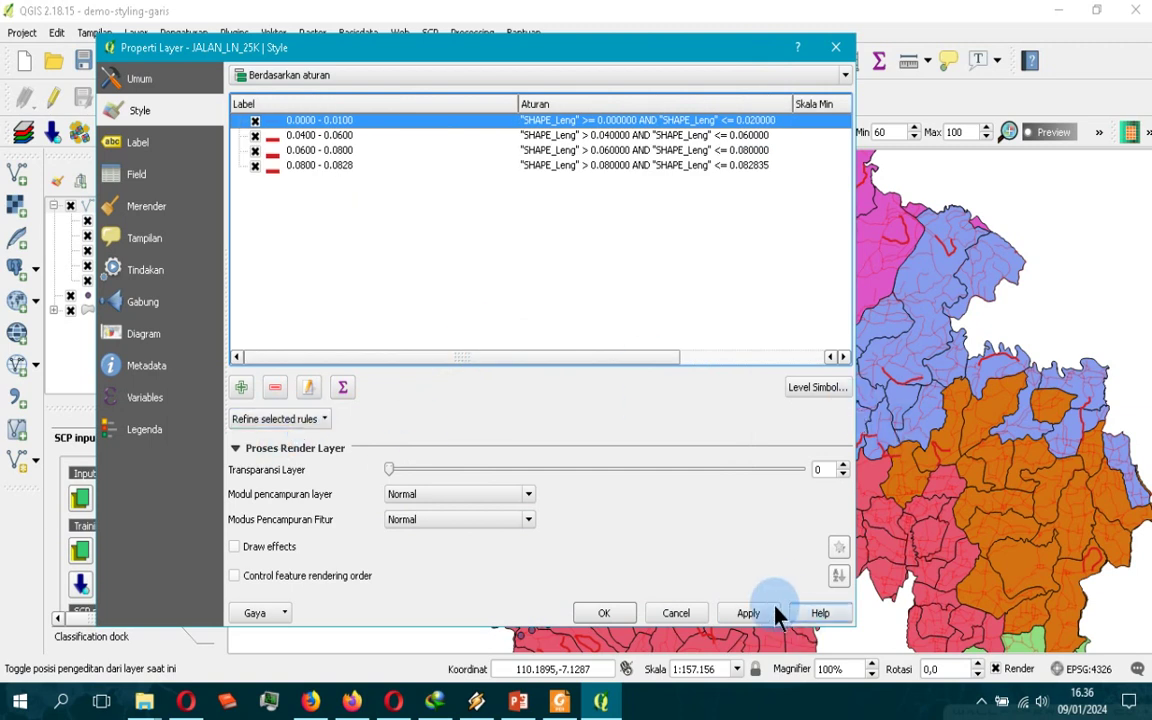
left_click(690, 614)
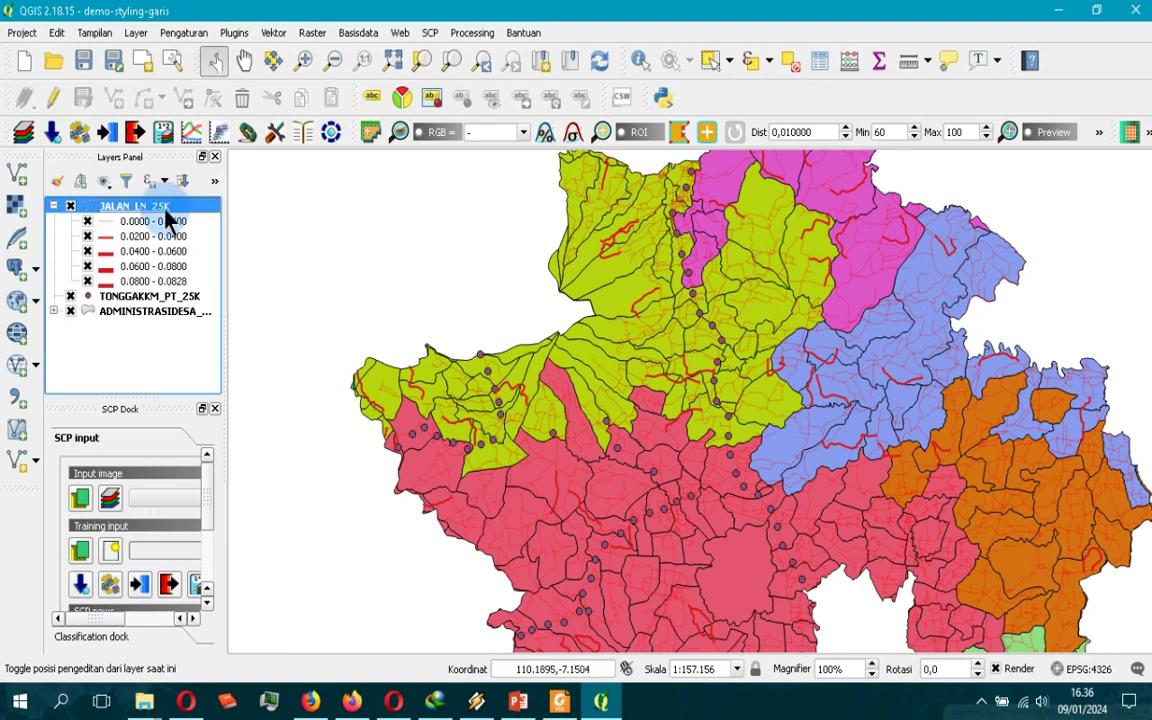
Switch the JALAN_LN_25K layer's style to Graduated, based on the SHAPE_Leng column
right_click(167, 213)
left_click(584, 312)
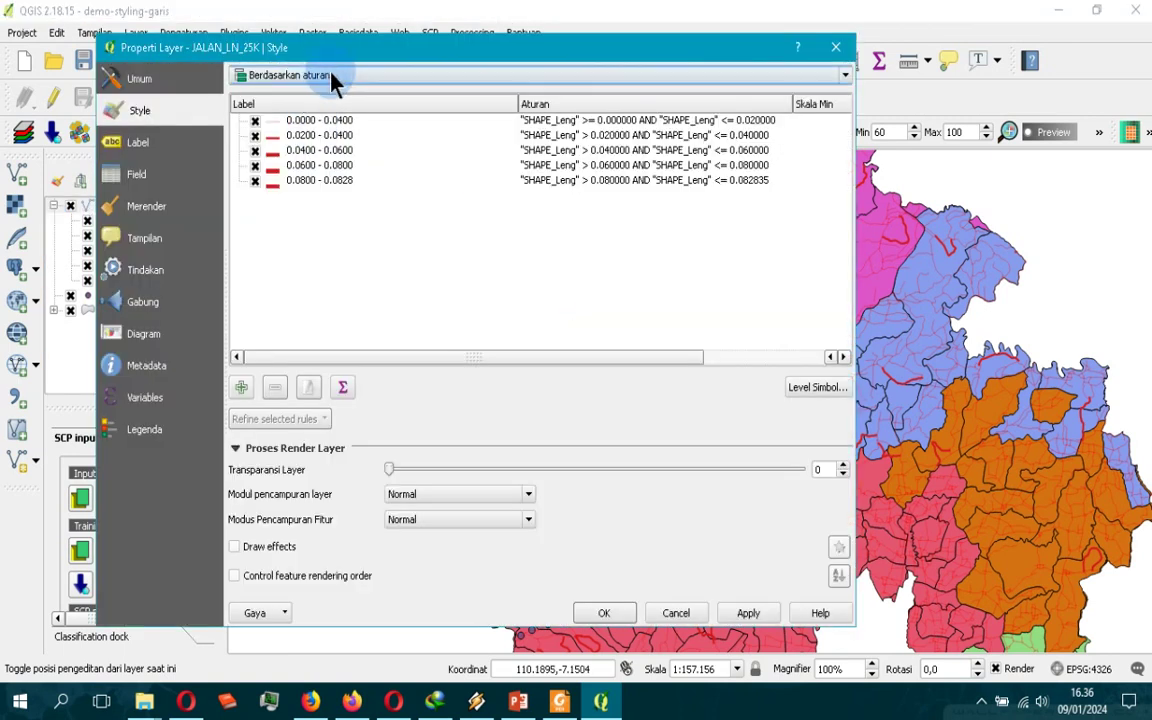
left_click(297, 65)
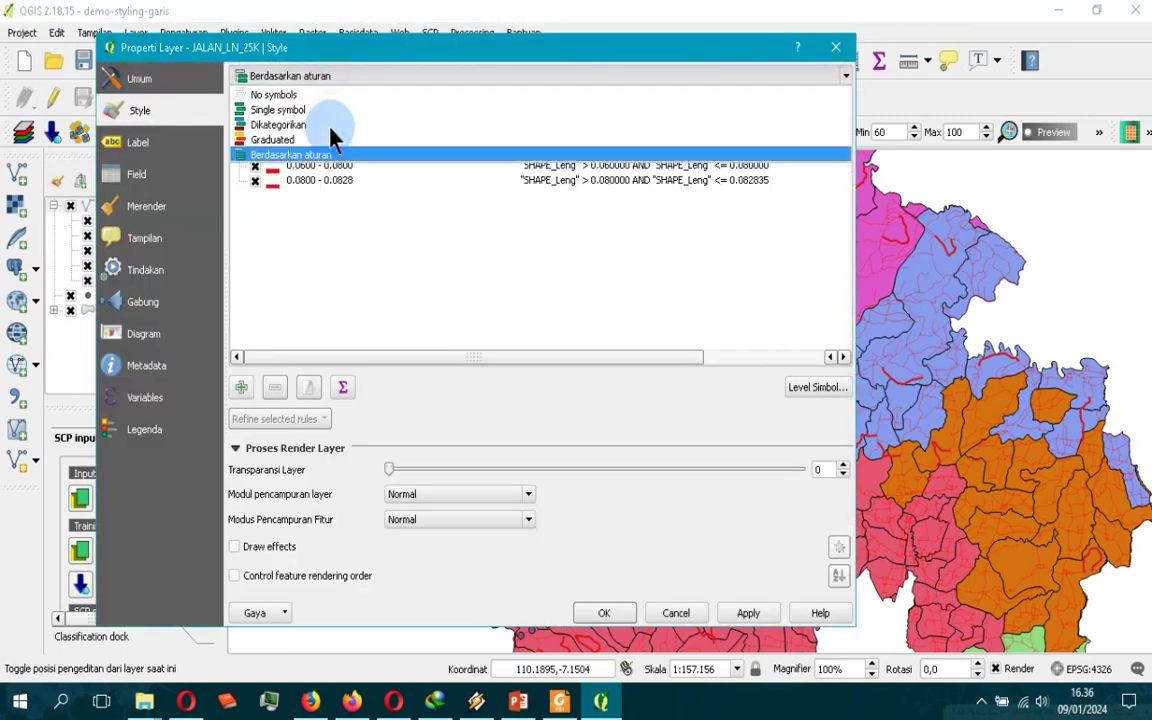
left_click(318, 140)
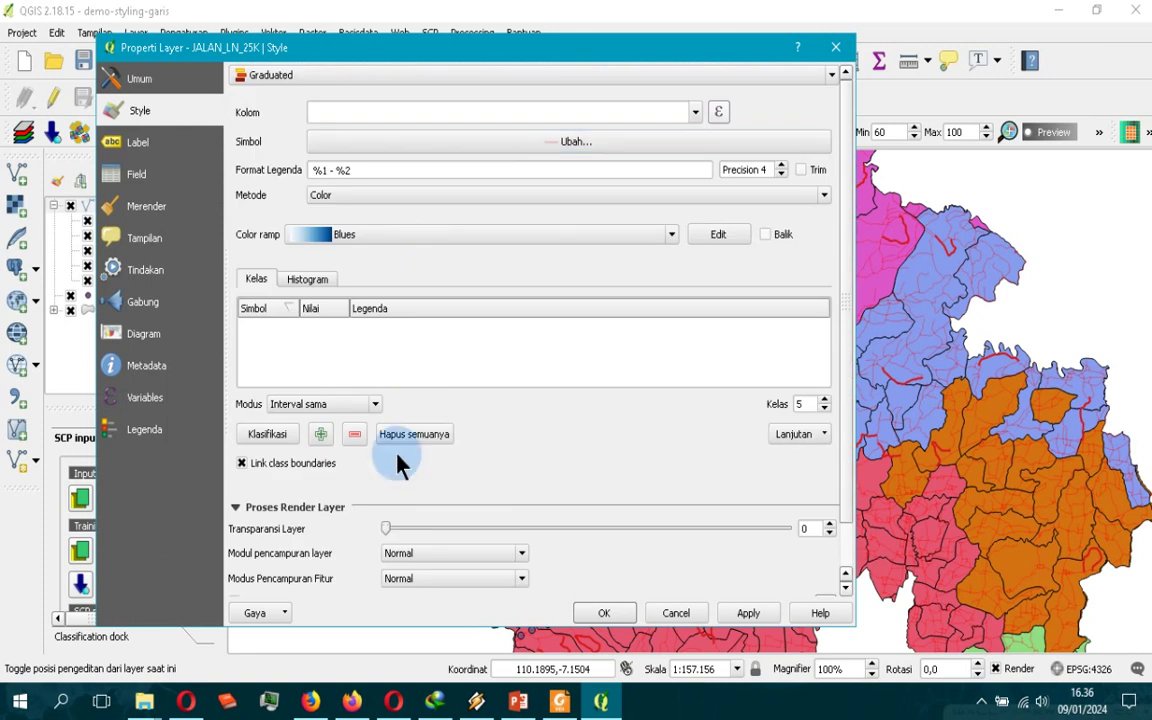
left_click(695, 112)
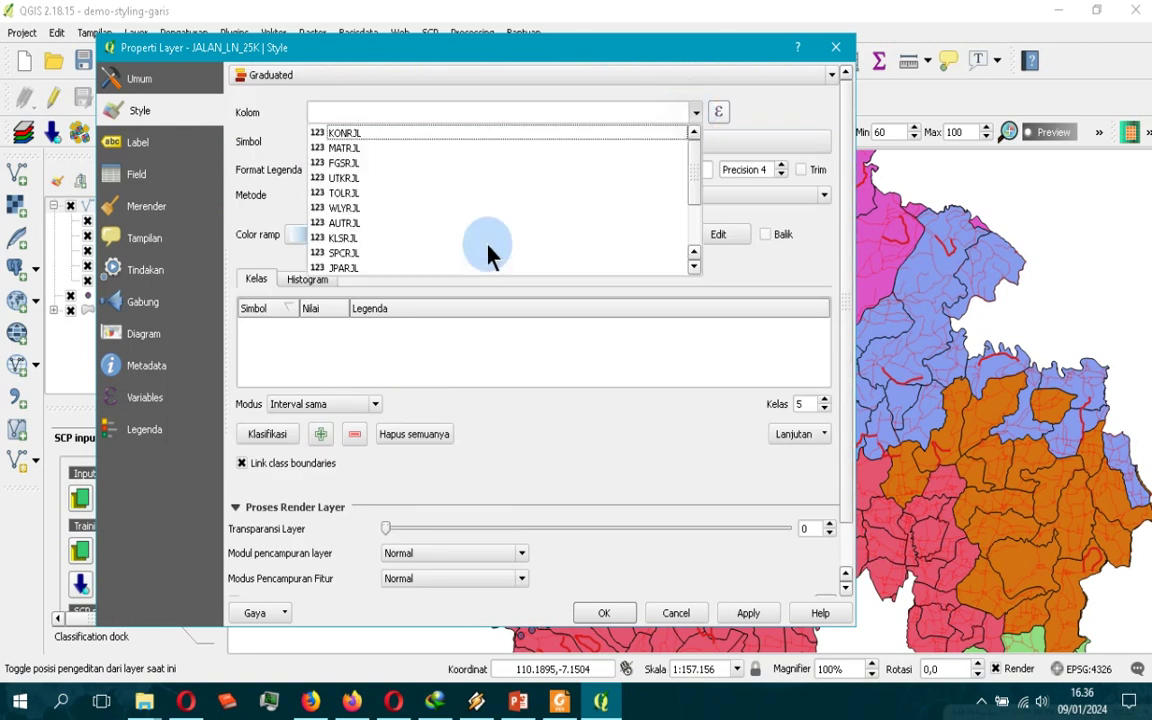
scroll(488, 249, "down", 2)
left_click(485, 266)
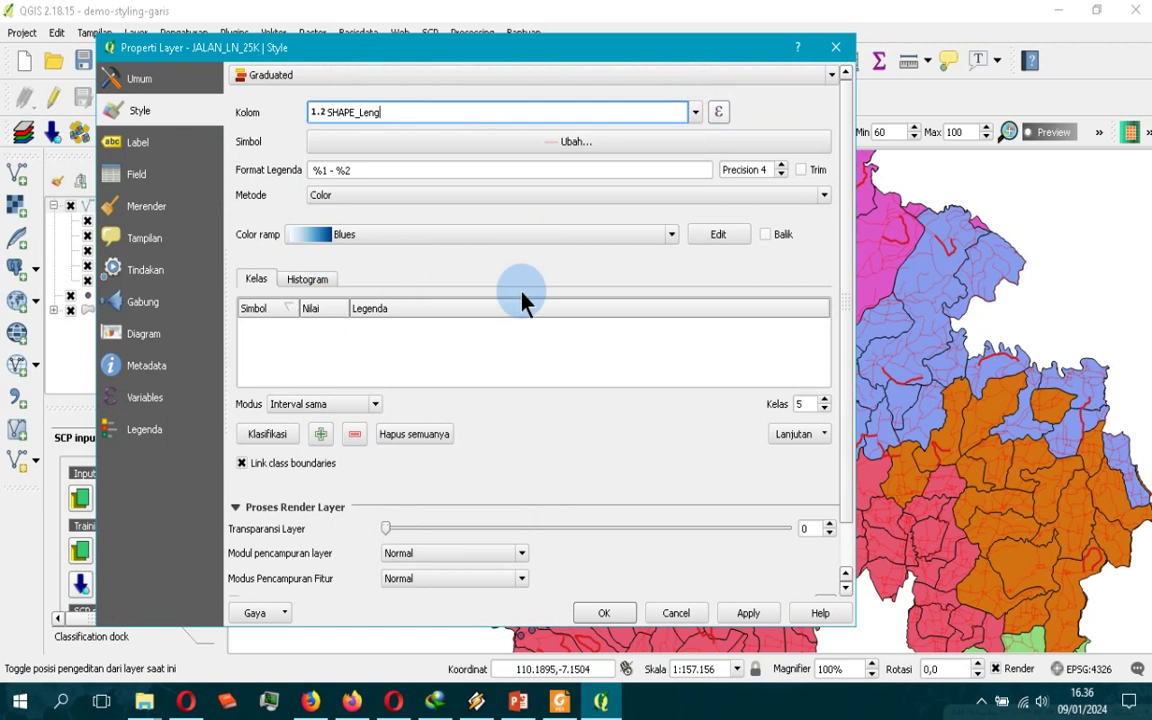
Classify the roads into 5 classes using the Kuantil (Equal count) mode and examine the class ranges
left_click(377, 405)
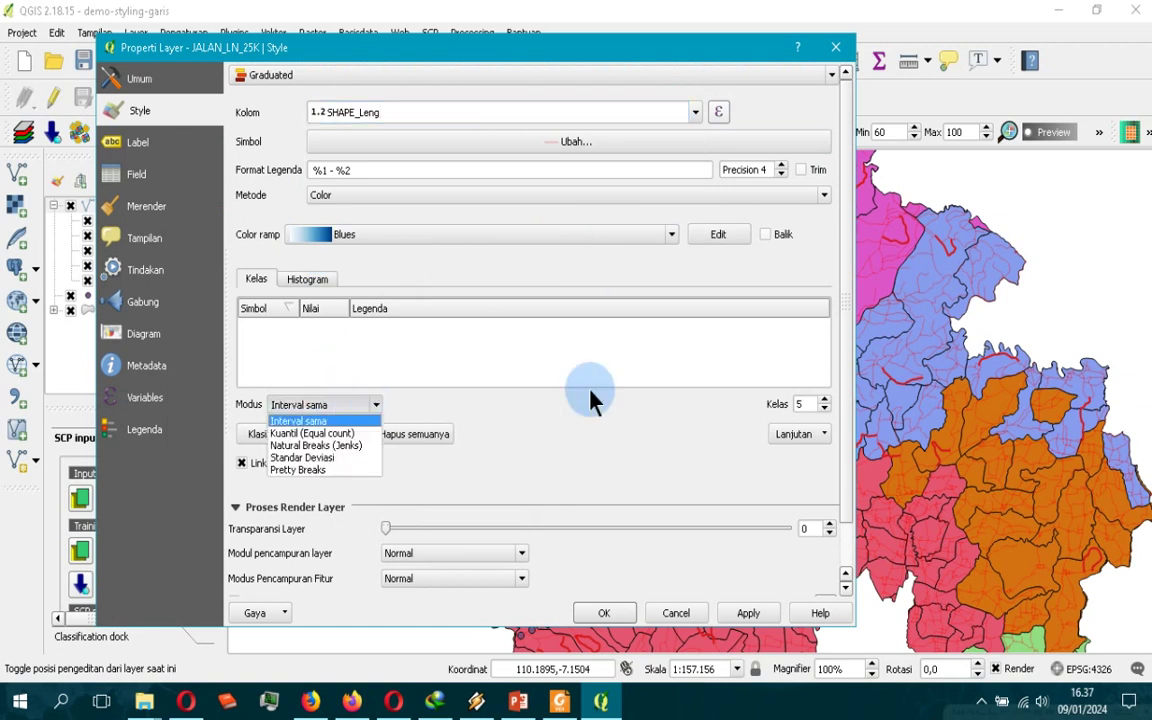
left_click(349, 436)
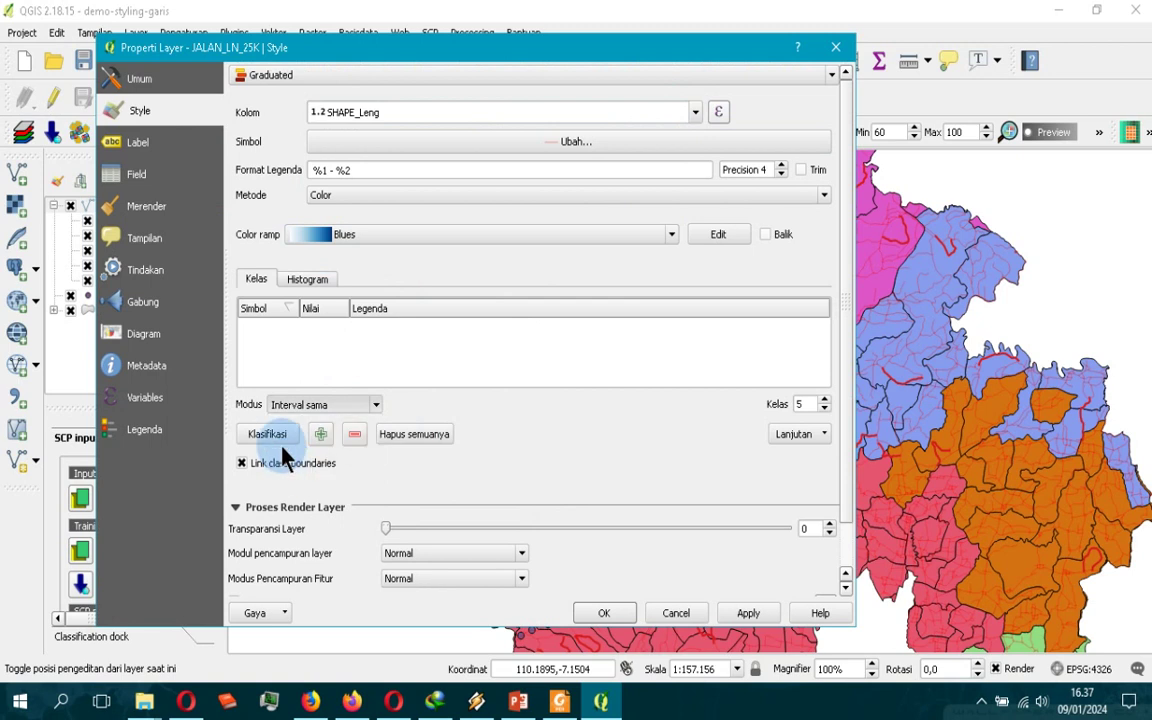
left_click(288, 433)
scroll(565, 320, "down", 2)
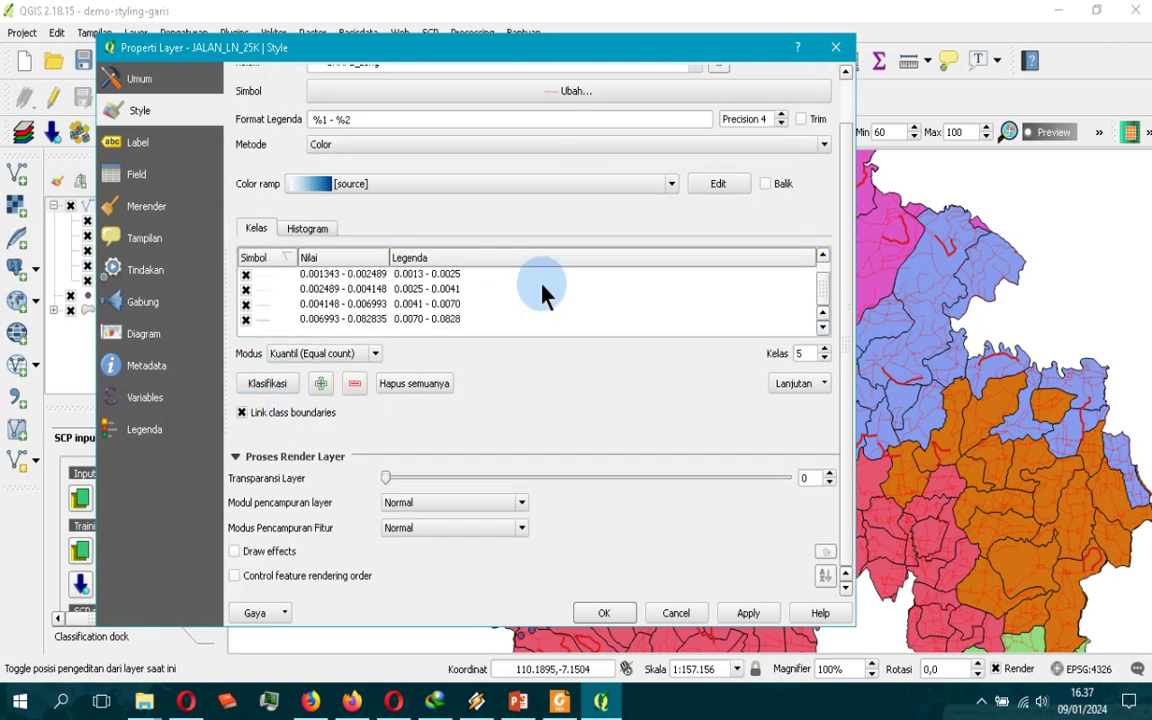
scroll(540, 300, "up", 3)
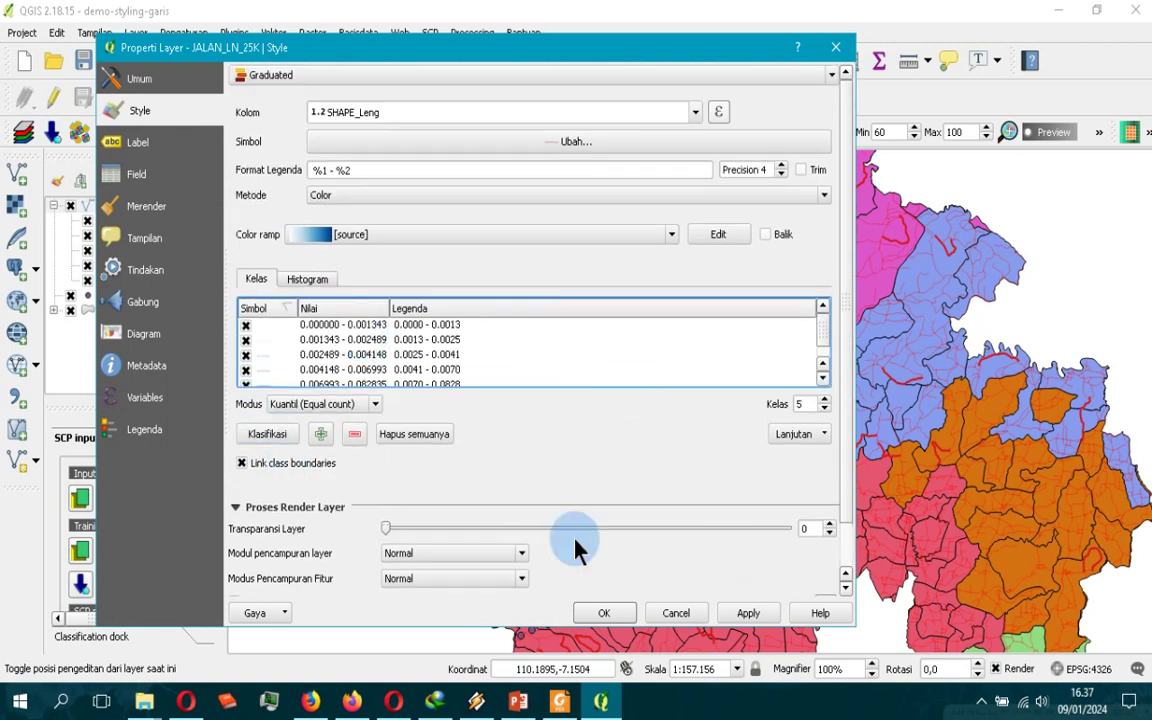
Classify the roads into 5 classes using the Interval sama mode and apply the style
left_click(340, 404)
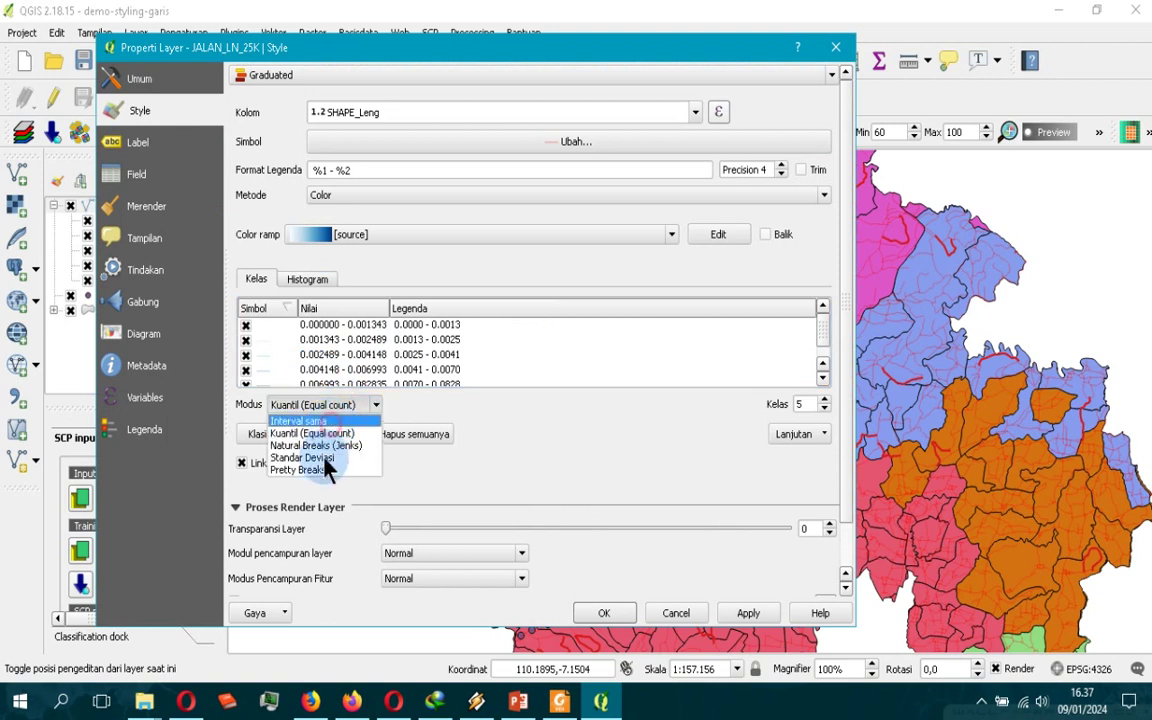
left_click(296, 414)
left_click(268, 433)
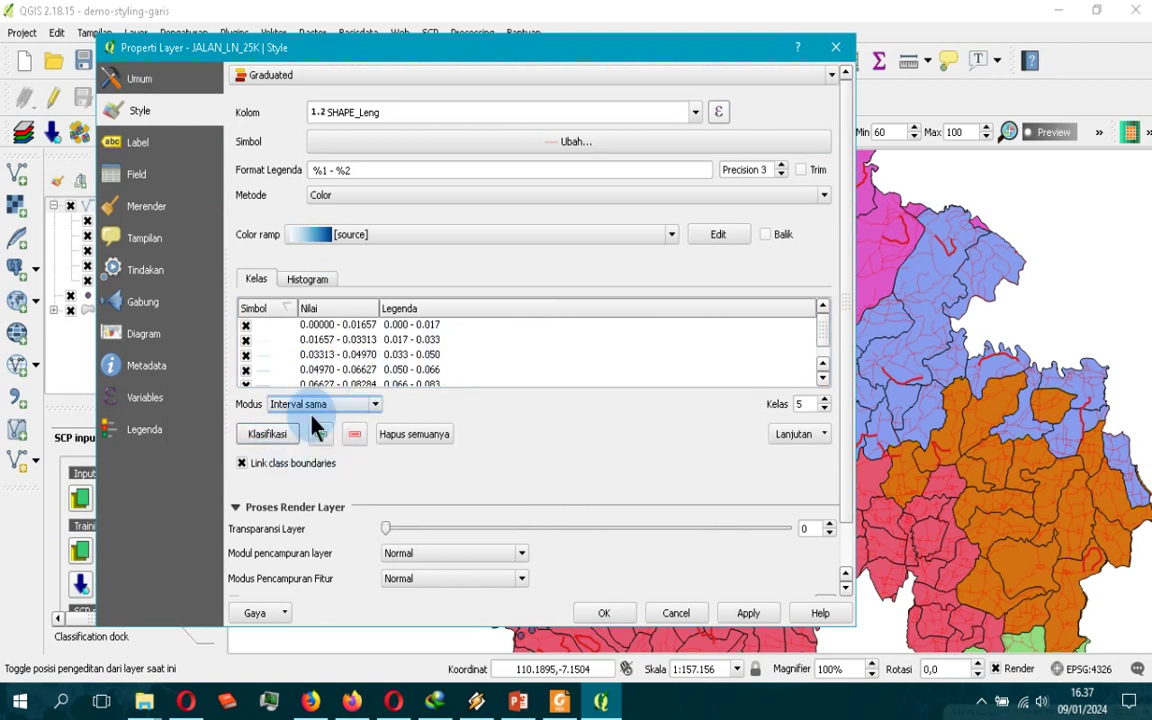
scroll(560, 334, "down", 3)
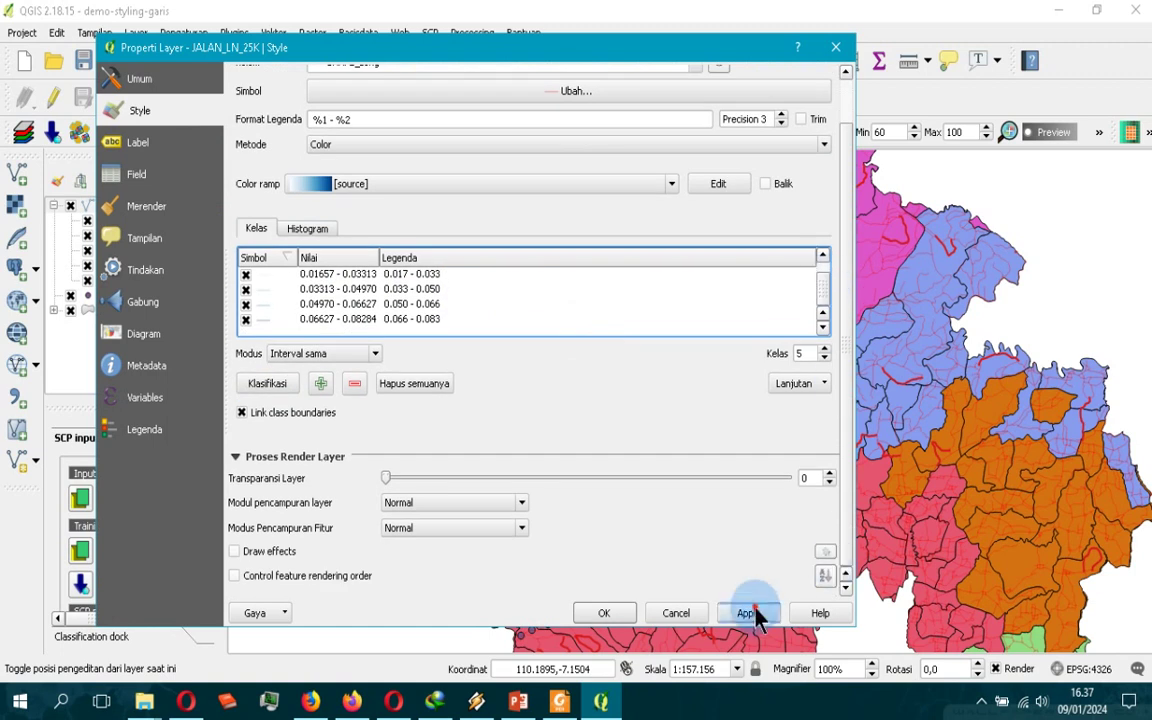
left_click(752, 613)
Convert the road style to Berdasarkan aturan, count the features for every rule and examine the Jumlah column
scroll(640, 90, "up", 2)
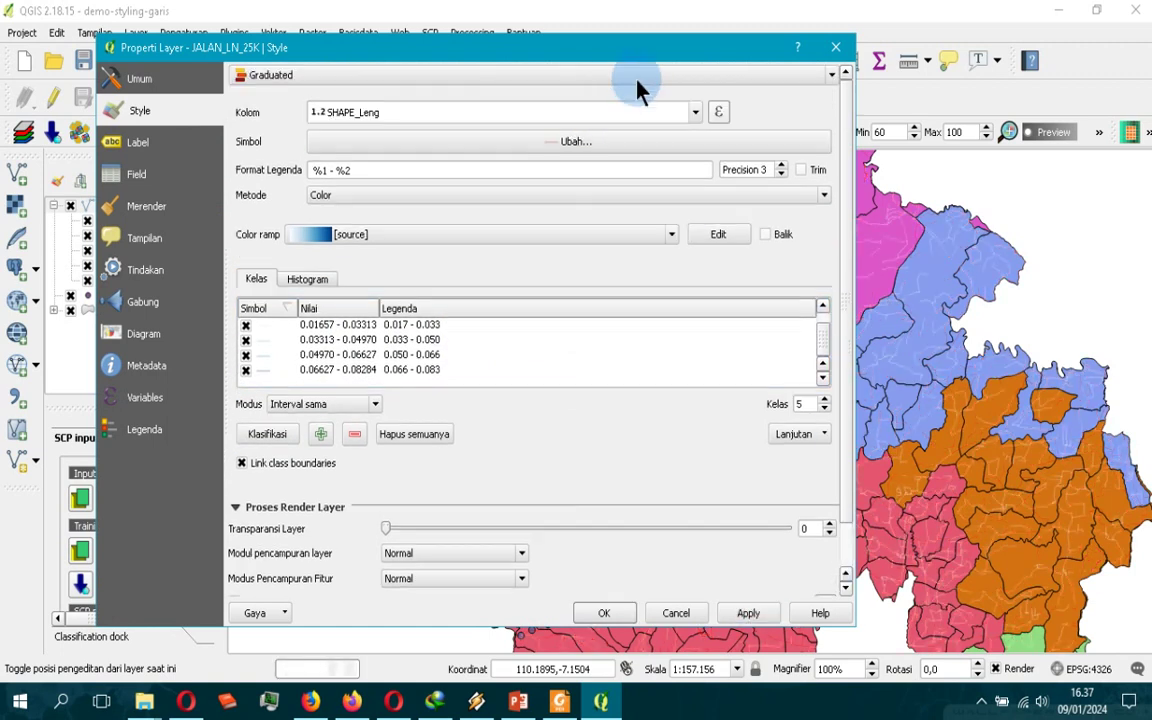
left_click(617, 78)
left_click(504, 156)
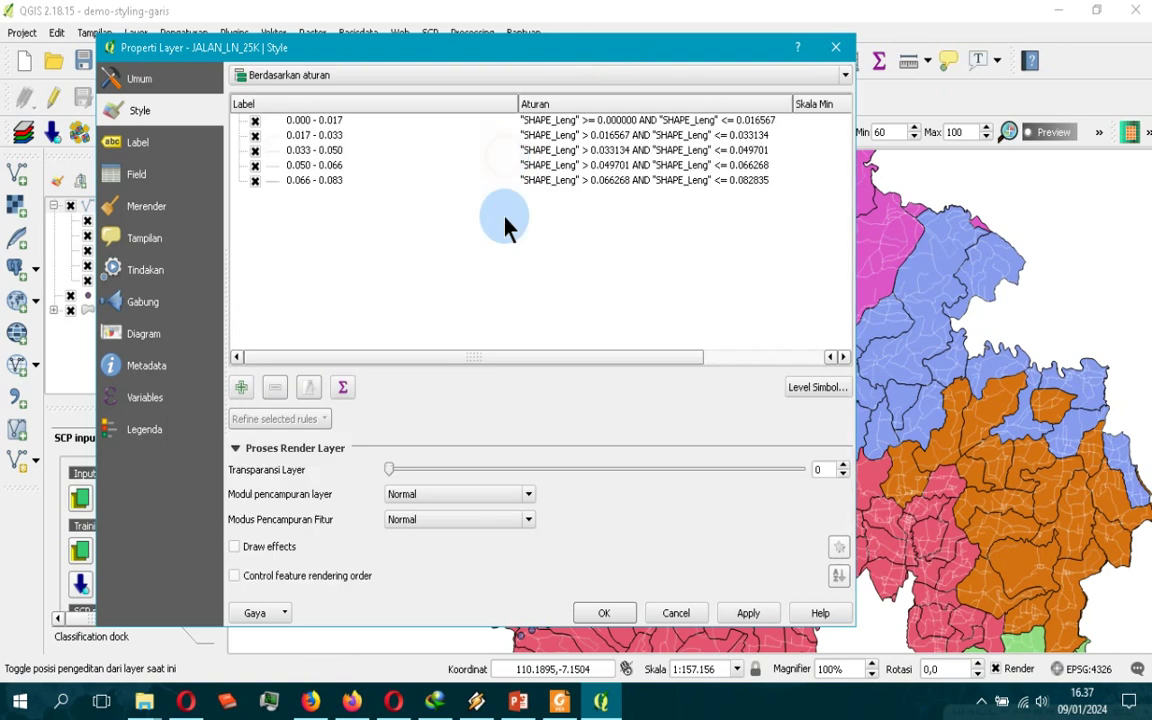
left_click(342, 387)
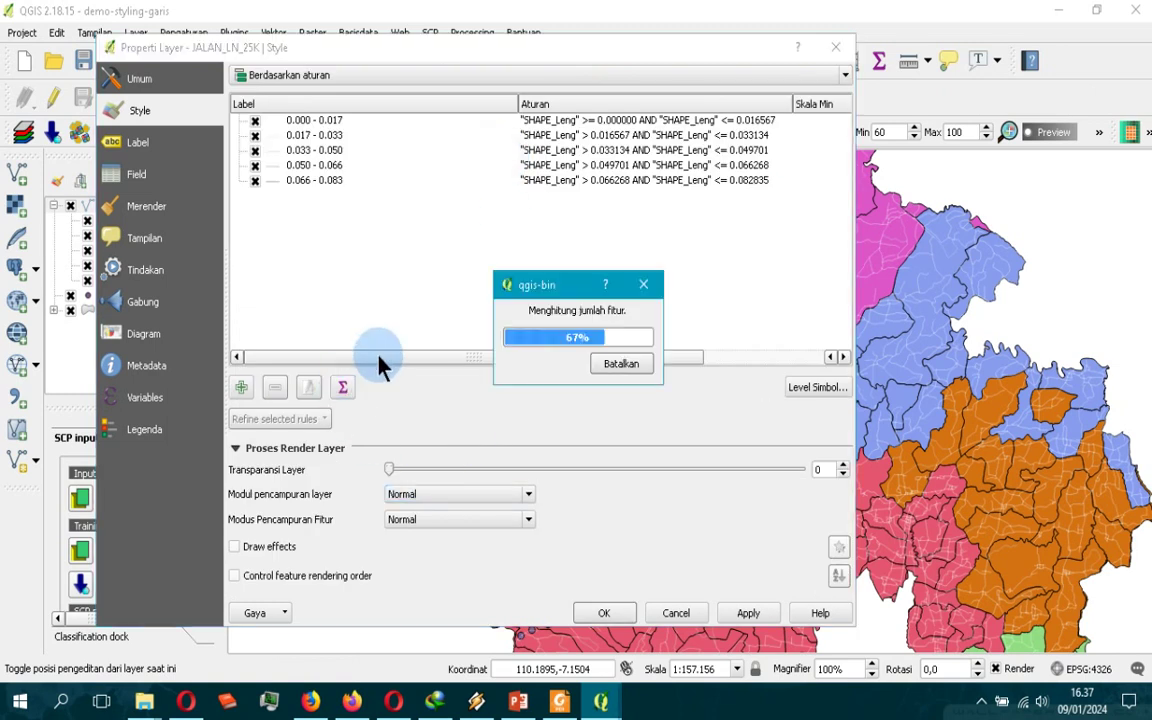
left_click_drag(533, 358, 548, 358)
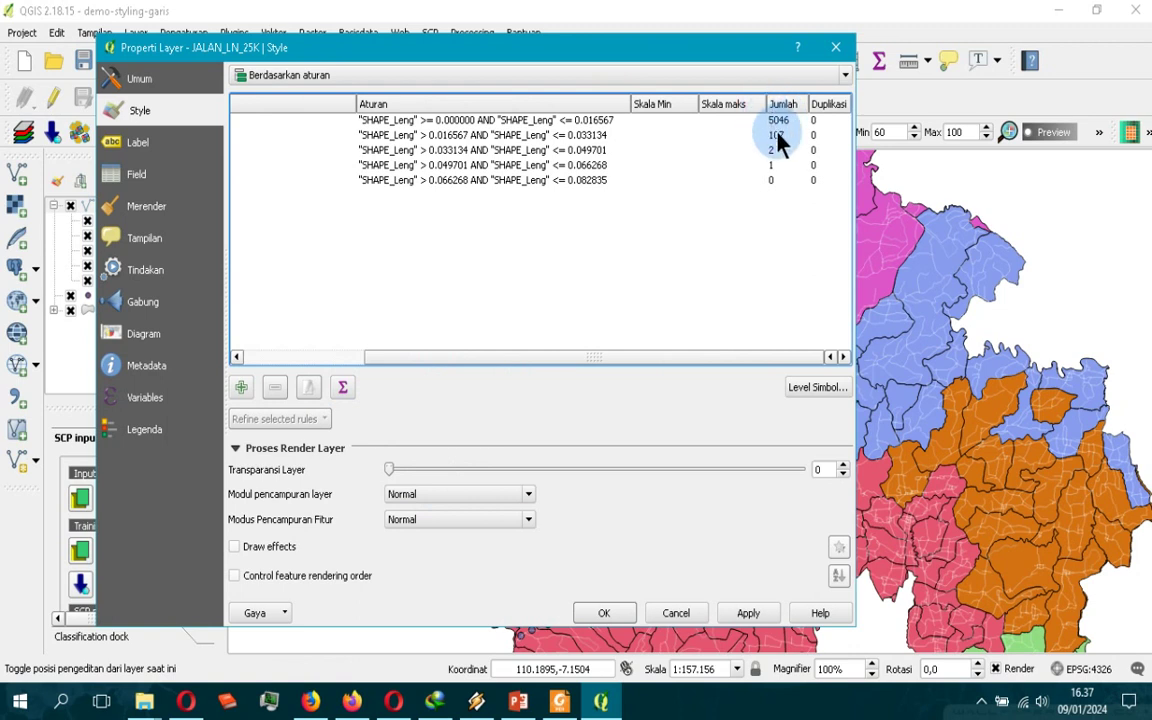
left_click_drag(627, 358, 411, 380)
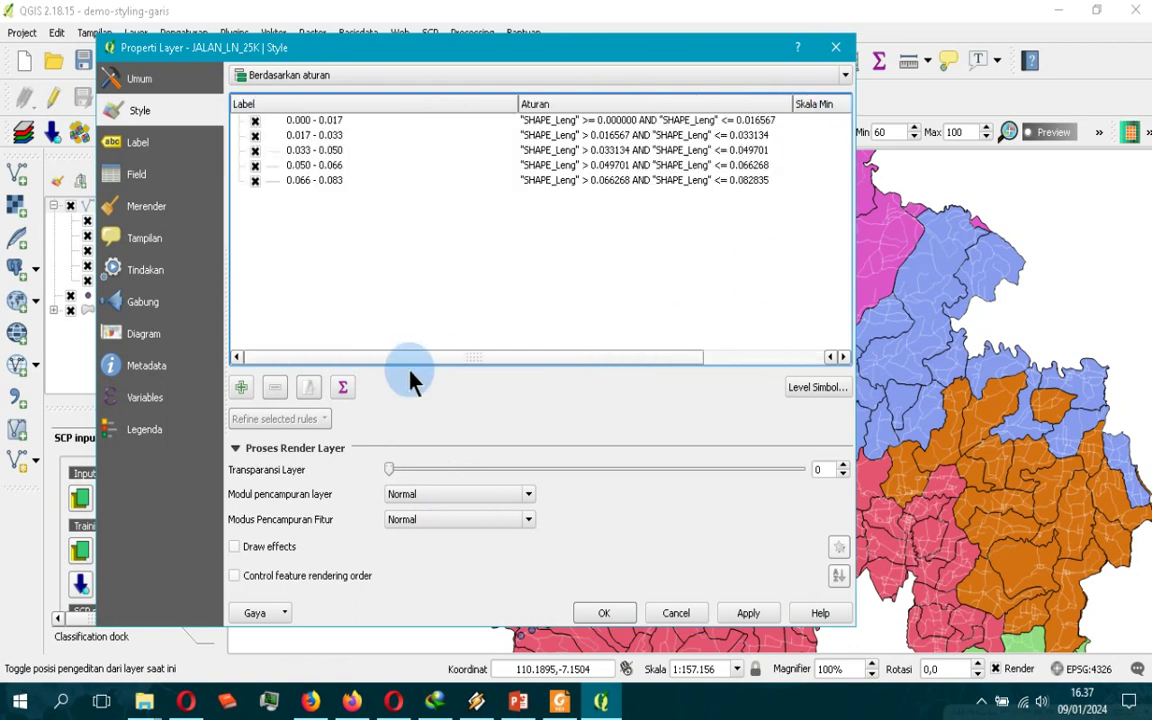
Set the simple line colour of the 0.000 - 0.017 rule to the recent red #ff0000 and apply it
double_click(272, 120)
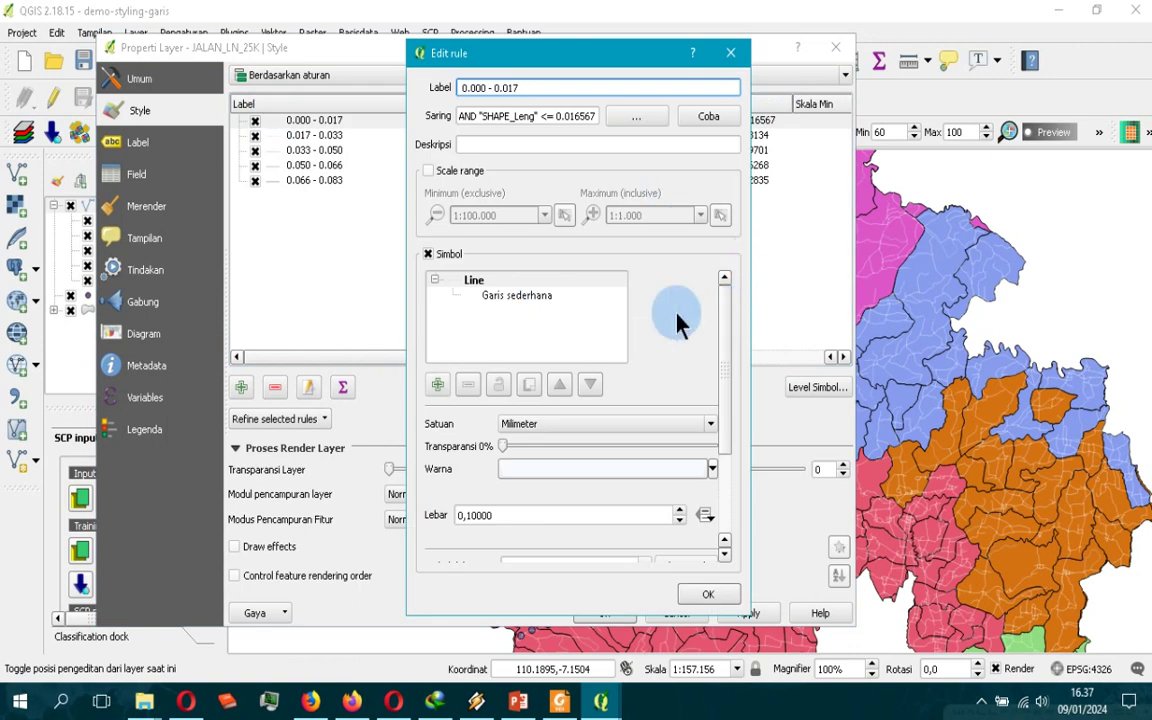
left_click(520, 295)
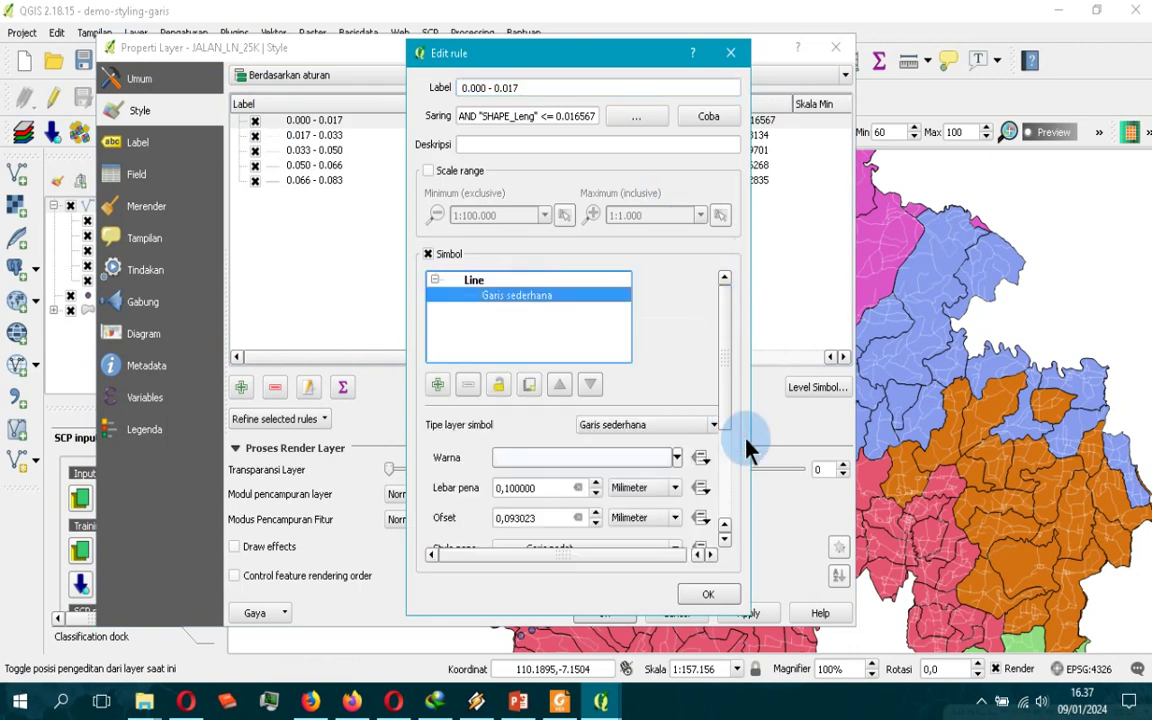
left_click(679, 457)
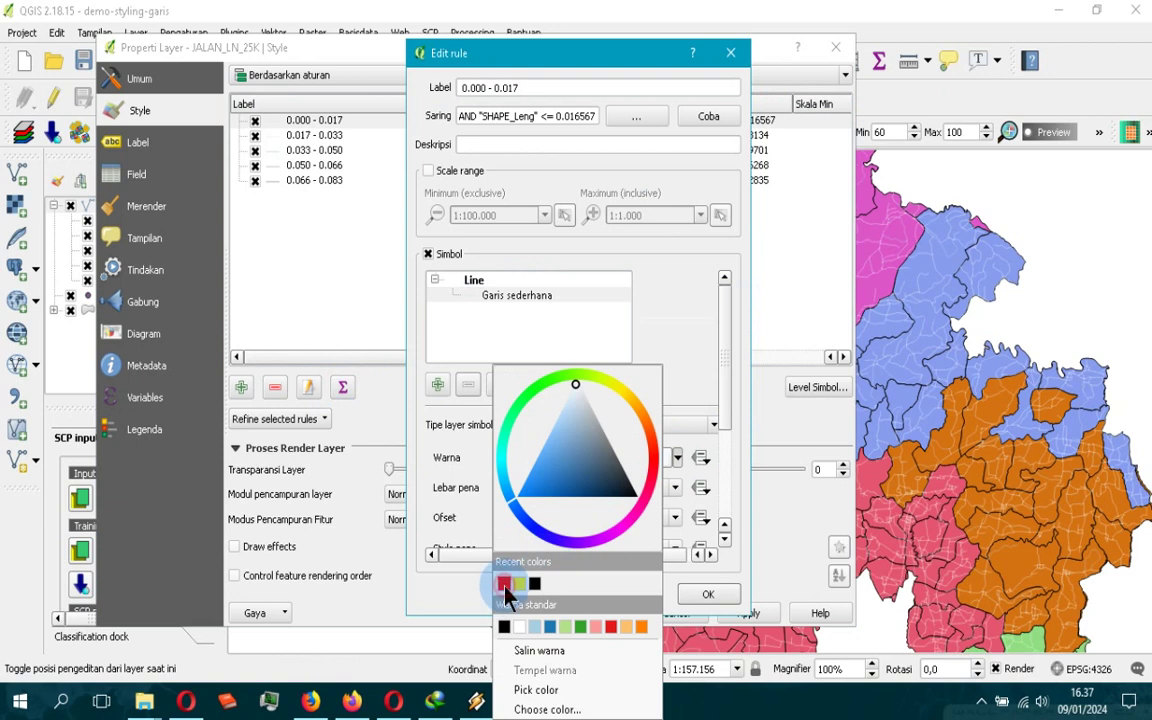
left_click(504, 586)
left_click(700, 594)
left_click(747, 613)
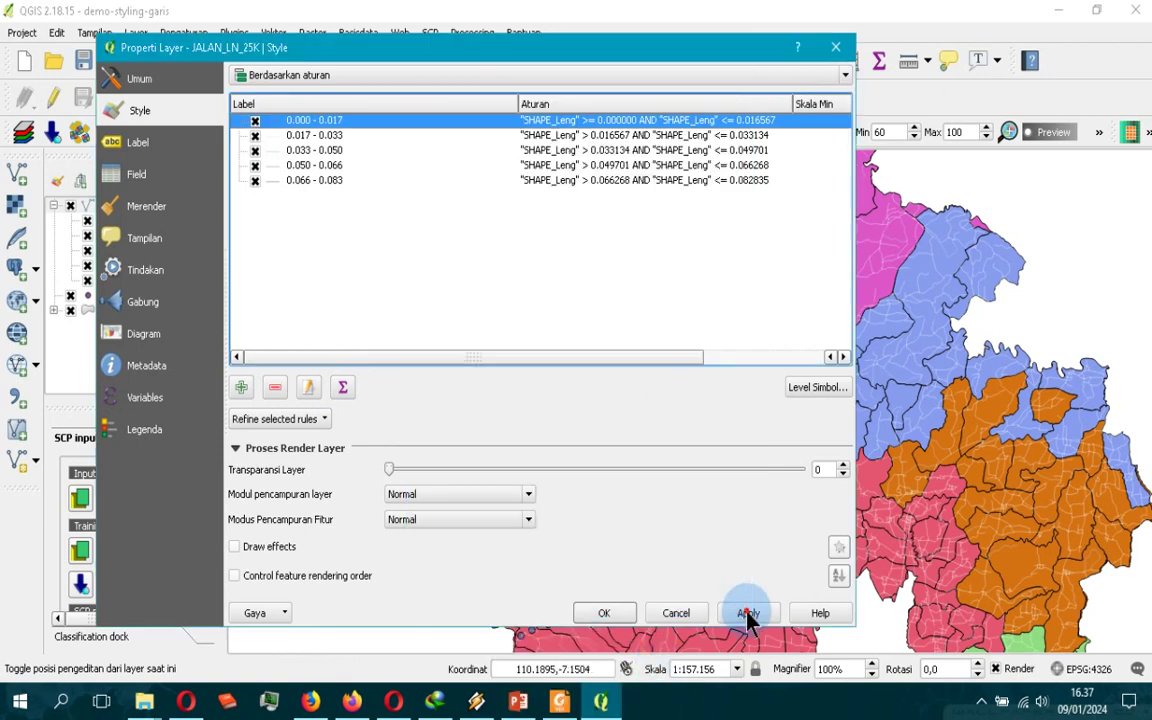
left_click(519, 253)
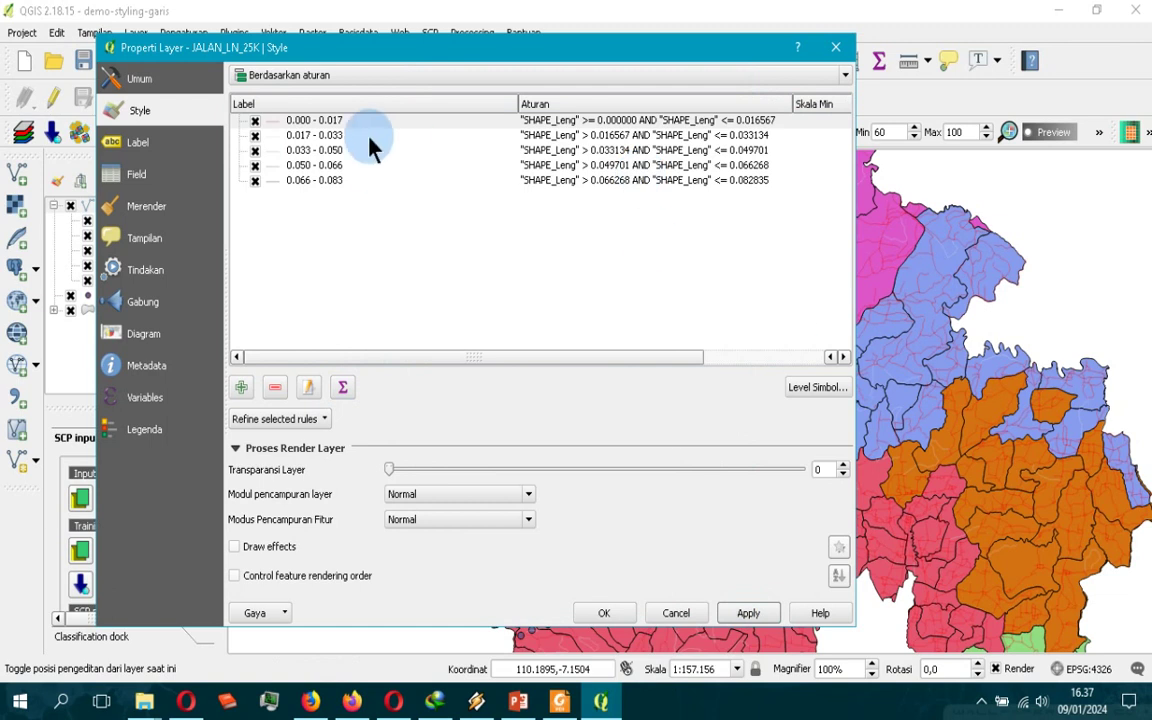
Set the simple line colour of the 0.017 - 0.033 rule to the recent yellow #f3e91b and apply it
double_click(318, 140)
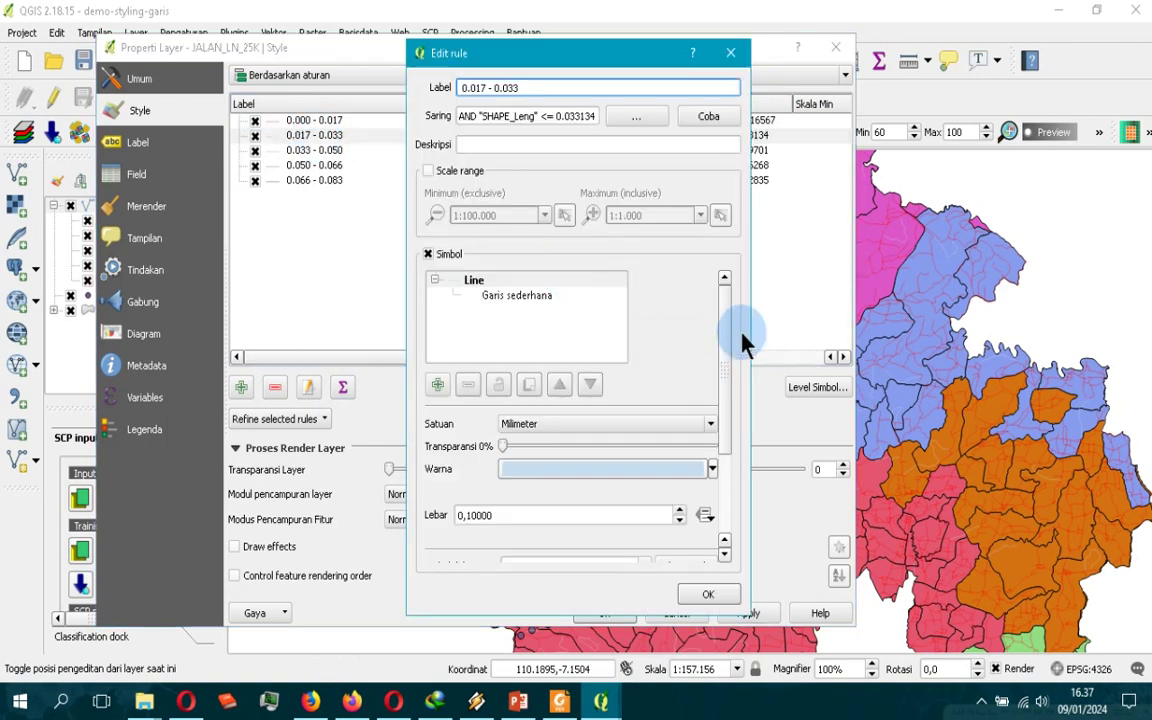
scroll(731, 418, "down", 3)
scroll(617, 314, "up", 3)
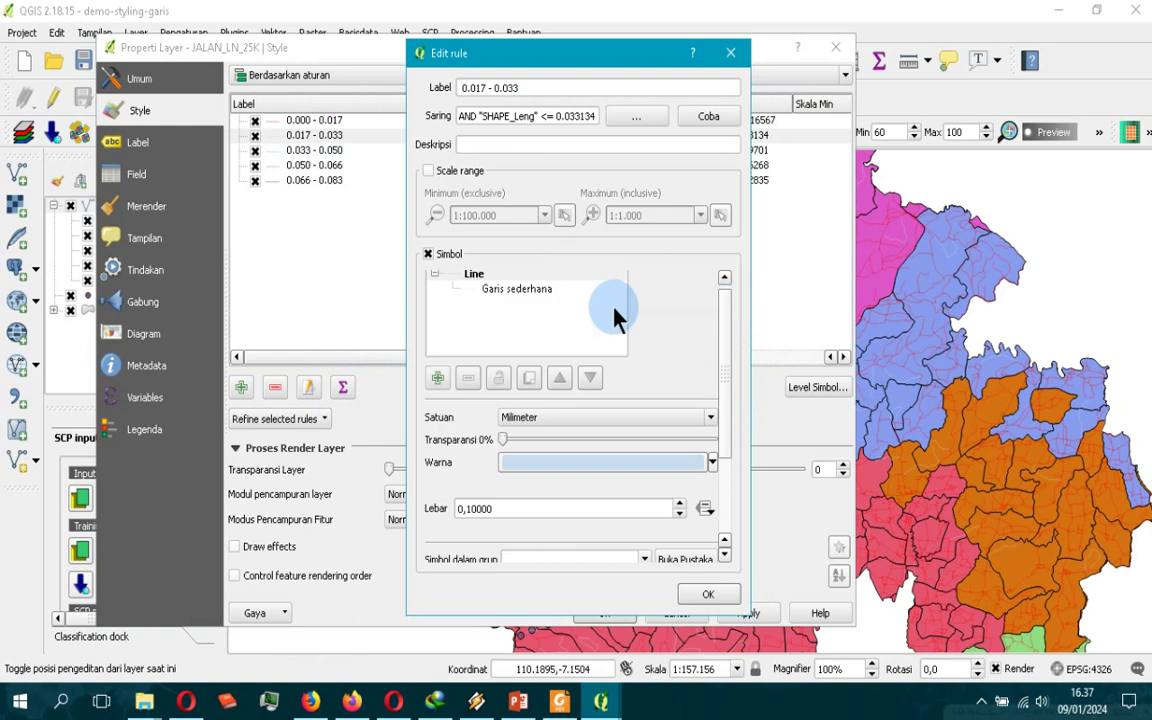
left_click(520, 296)
left_click_drag(725, 334, 728, 450)
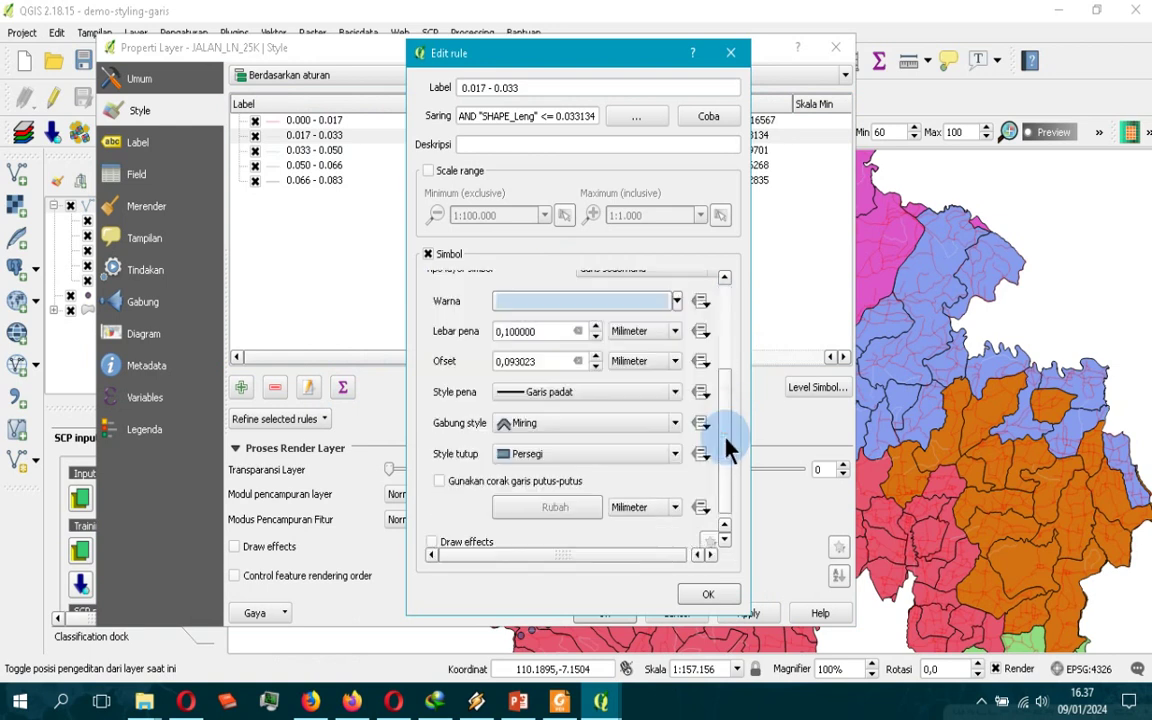
left_click(645, 294)
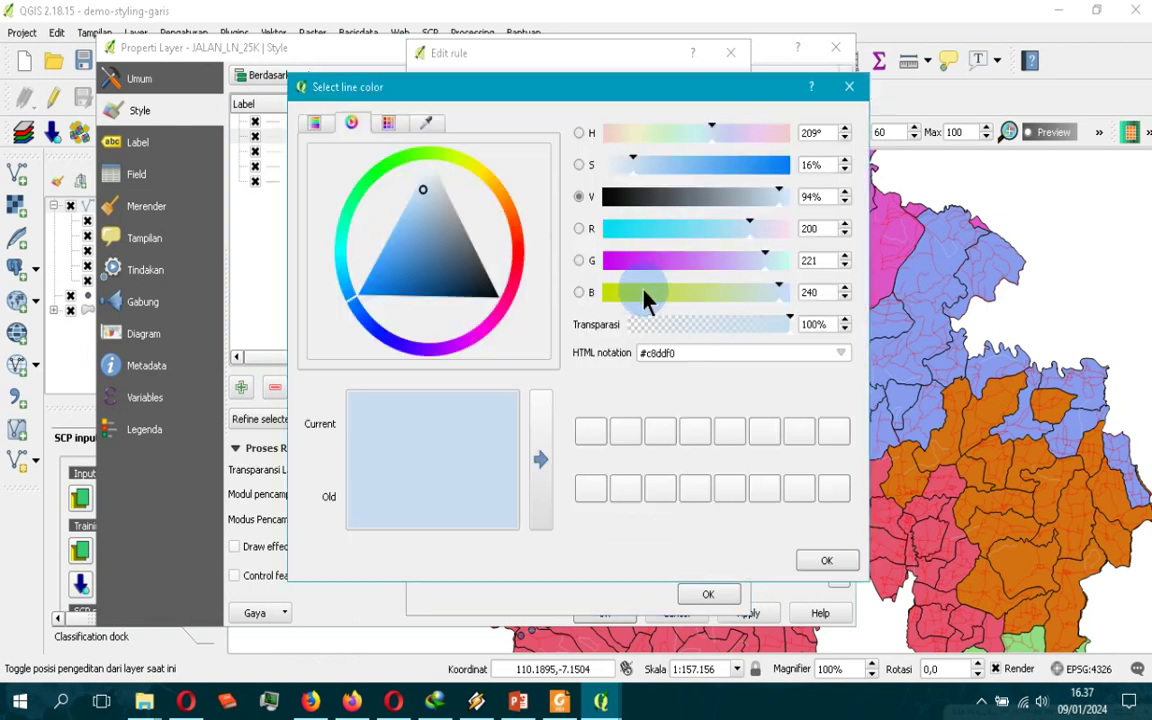
left_click(388, 123)
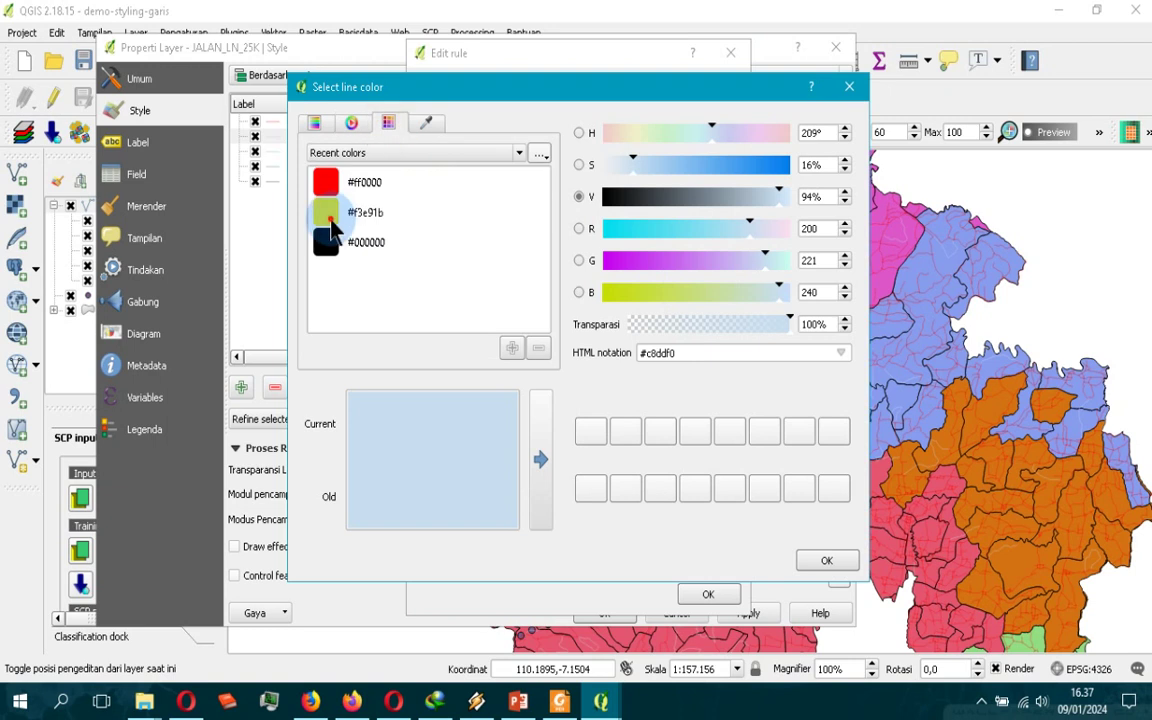
left_click(365, 212)
left_click(822, 561)
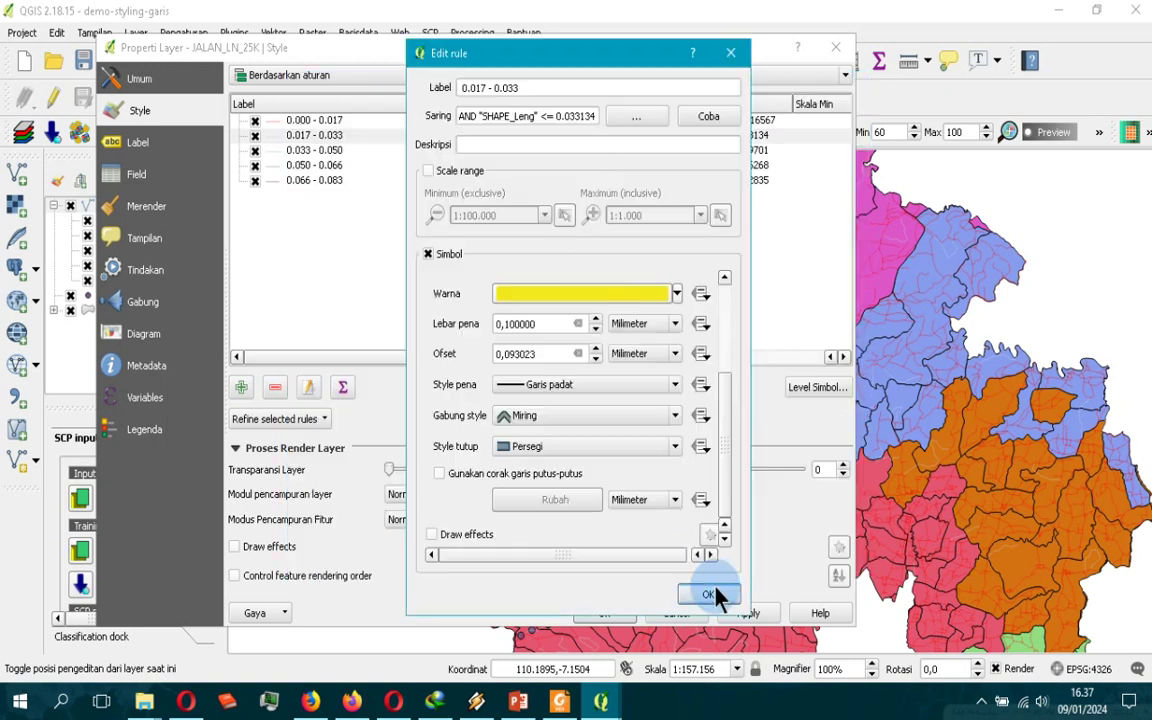
left_click(710, 595)
left_click(748, 614)
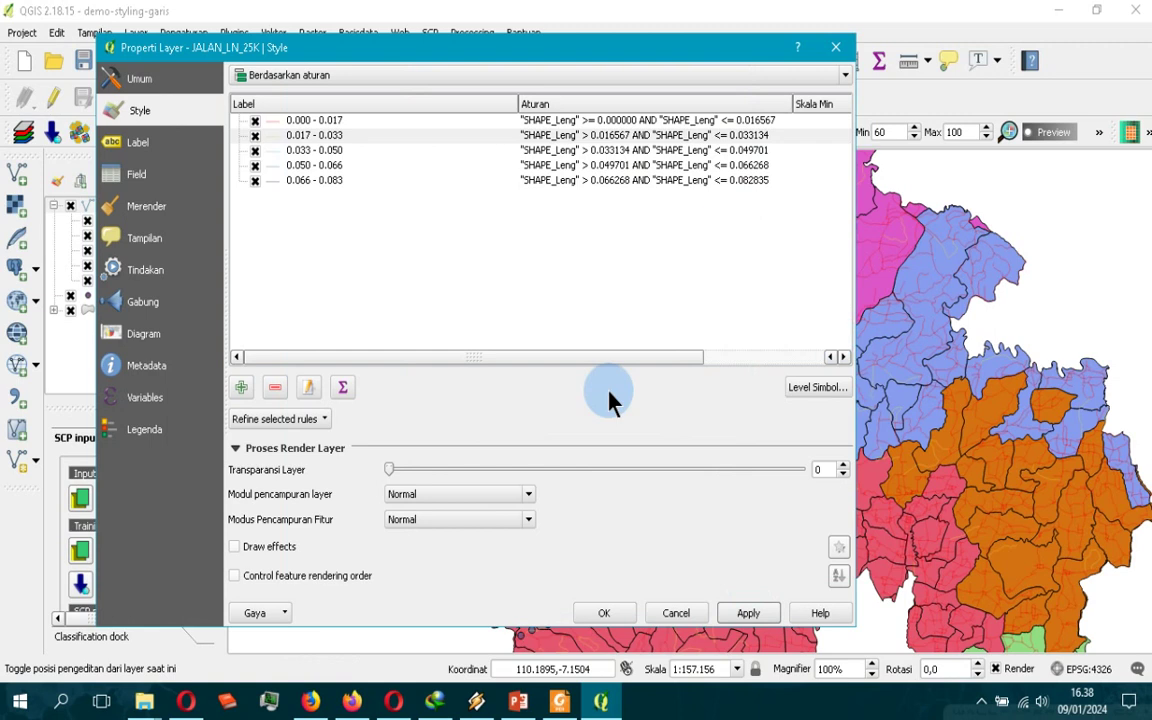
Recount the features per rule and examine the Jumlah column and the rules above 0.033
left_click(344, 388)
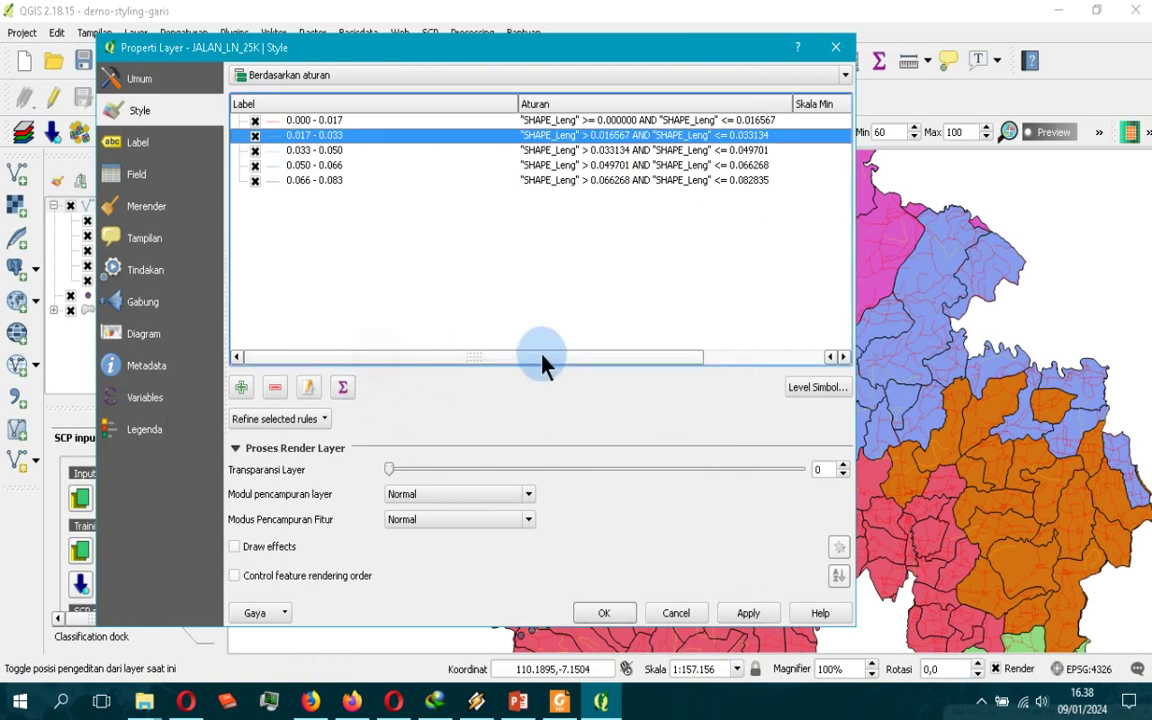
scroll(545, 358, "right", 3)
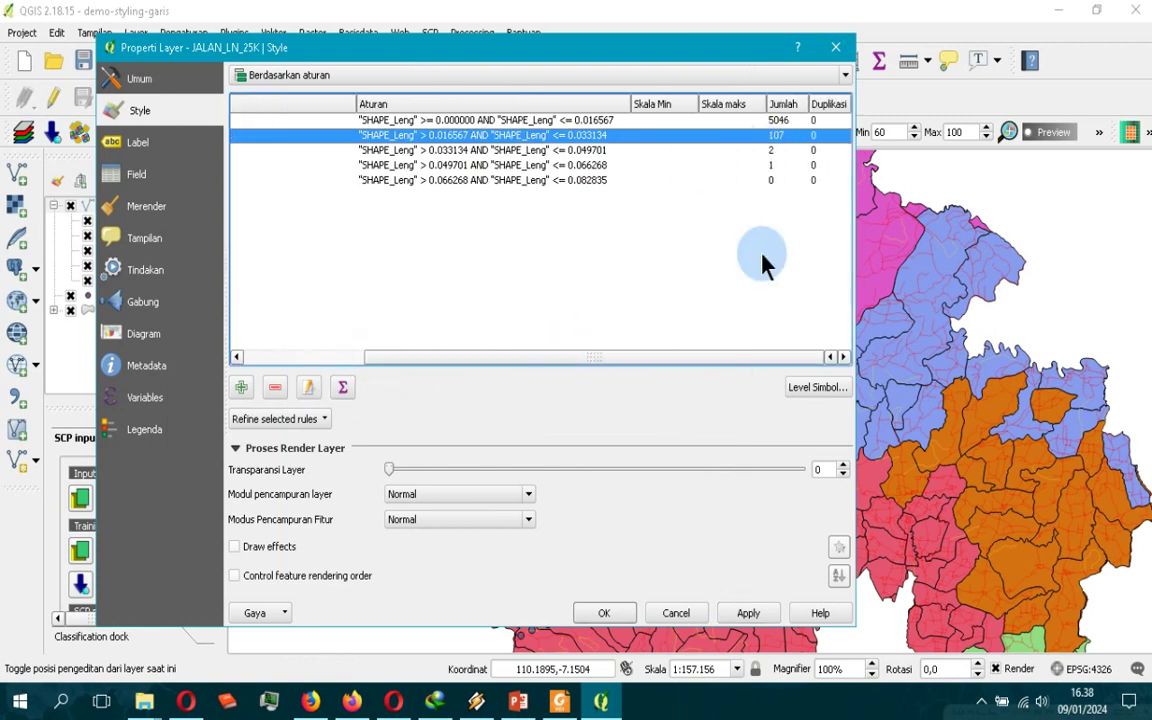
scroll(553, 360, "left", 2)
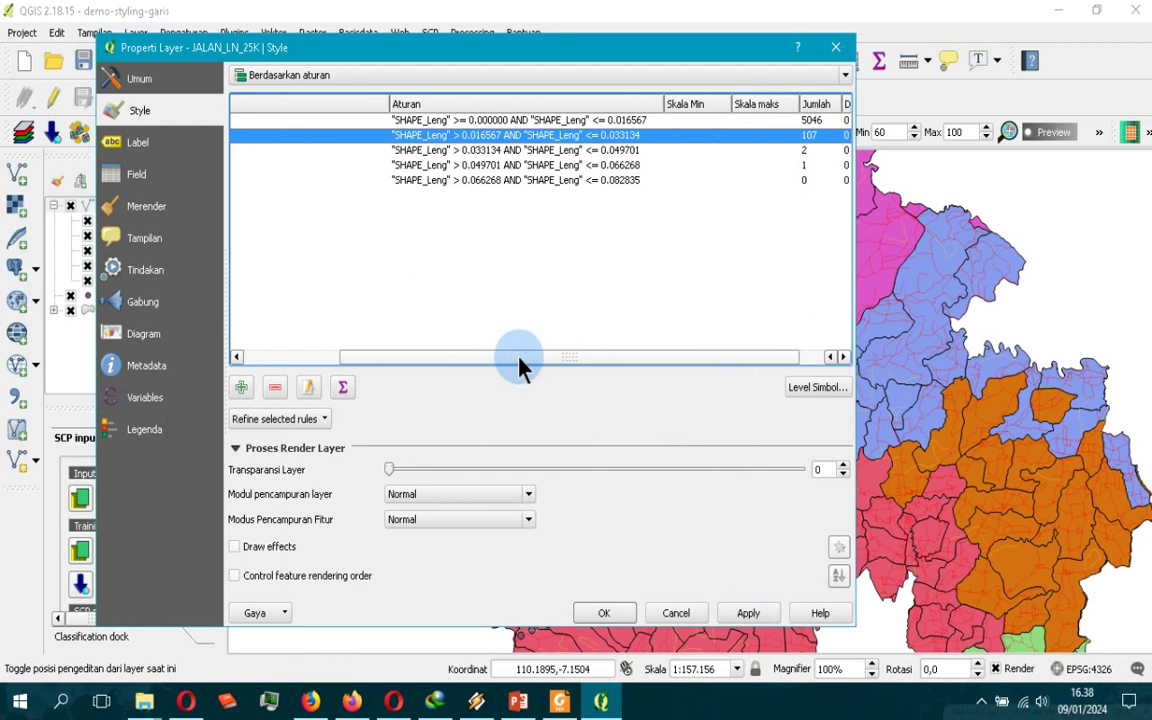
scroll(624, 360, "right", 2)
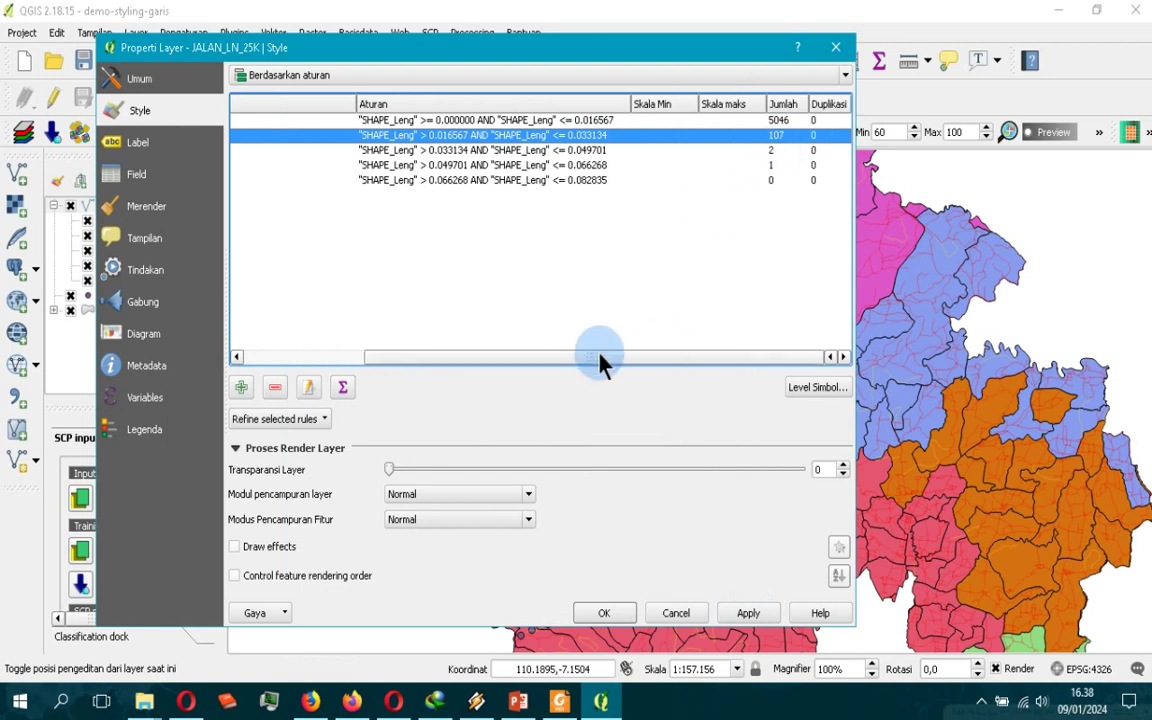
left_click_drag(600, 362, 470, 380)
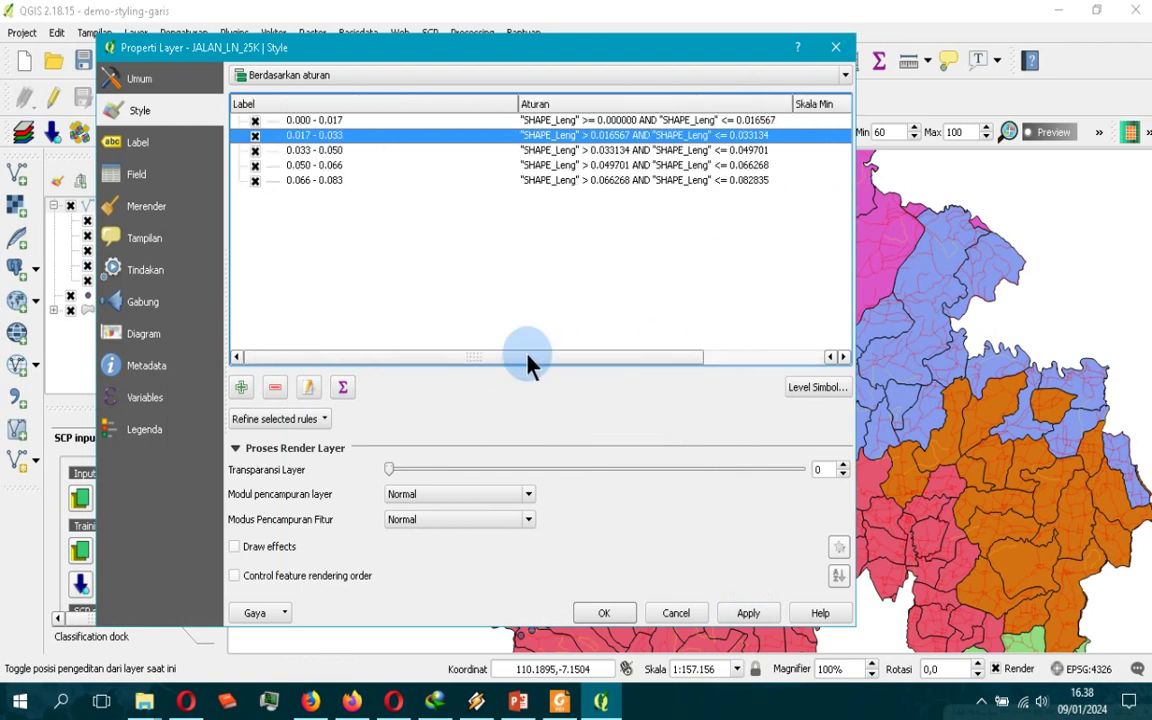
left_click(295, 148)
left_click(301, 163)
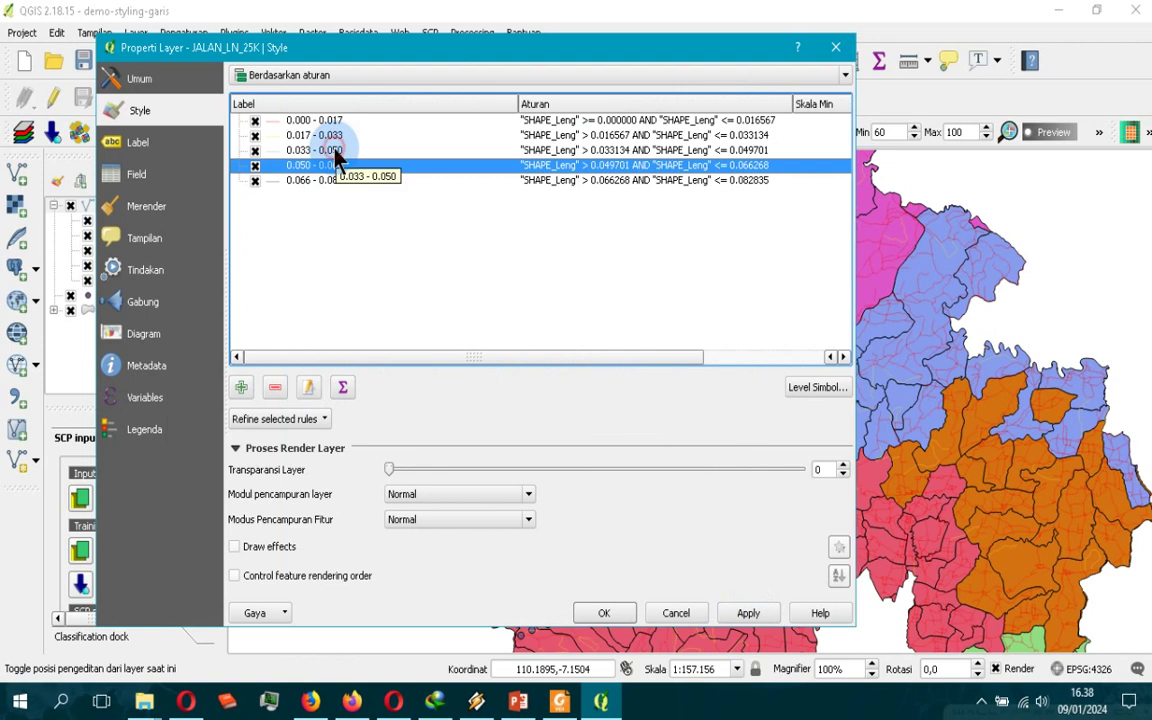
Relabel the 0.033 - 0.050 rule as 0.033 - 0.066, then delete the 0.050 - 0.066 rule and apply the changes
double_click(334, 150)
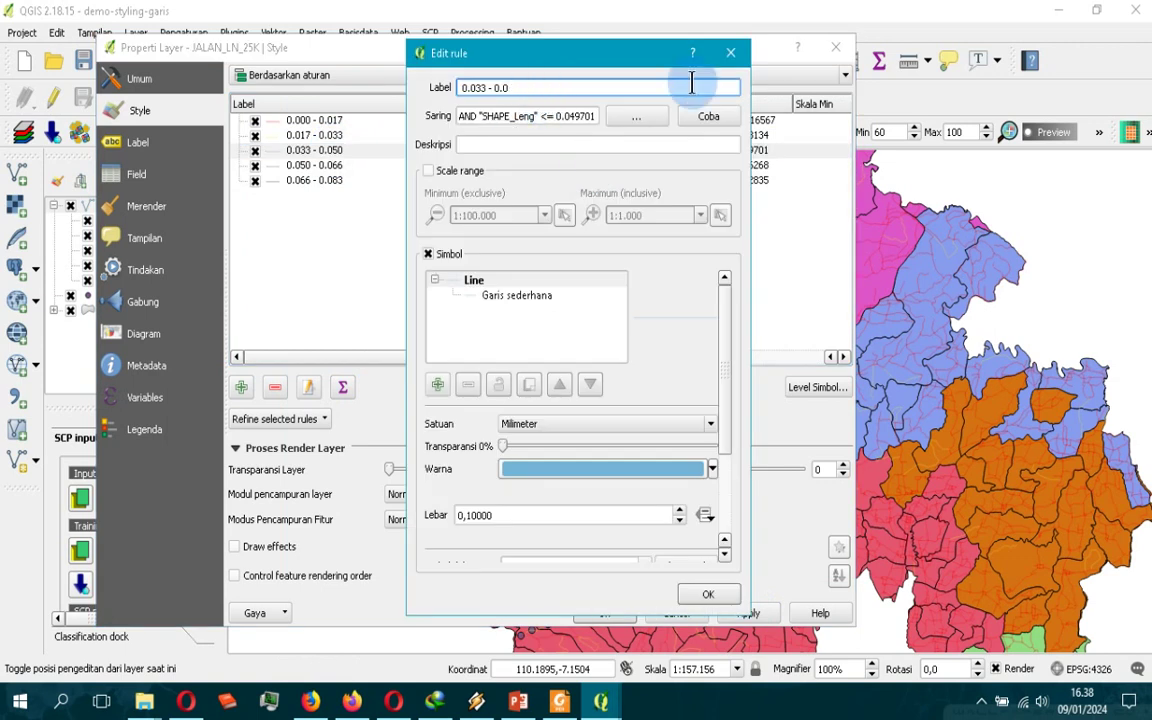
left_click(720, 597)
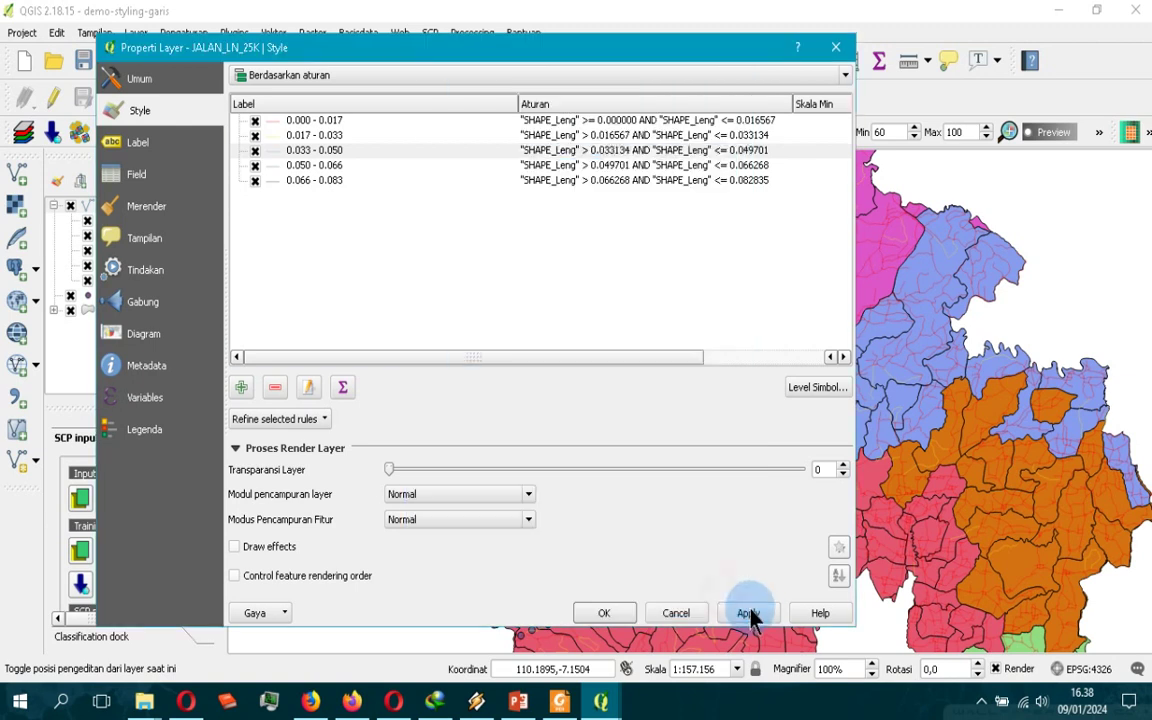
left_click(333, 166)
left_click(280, 392)
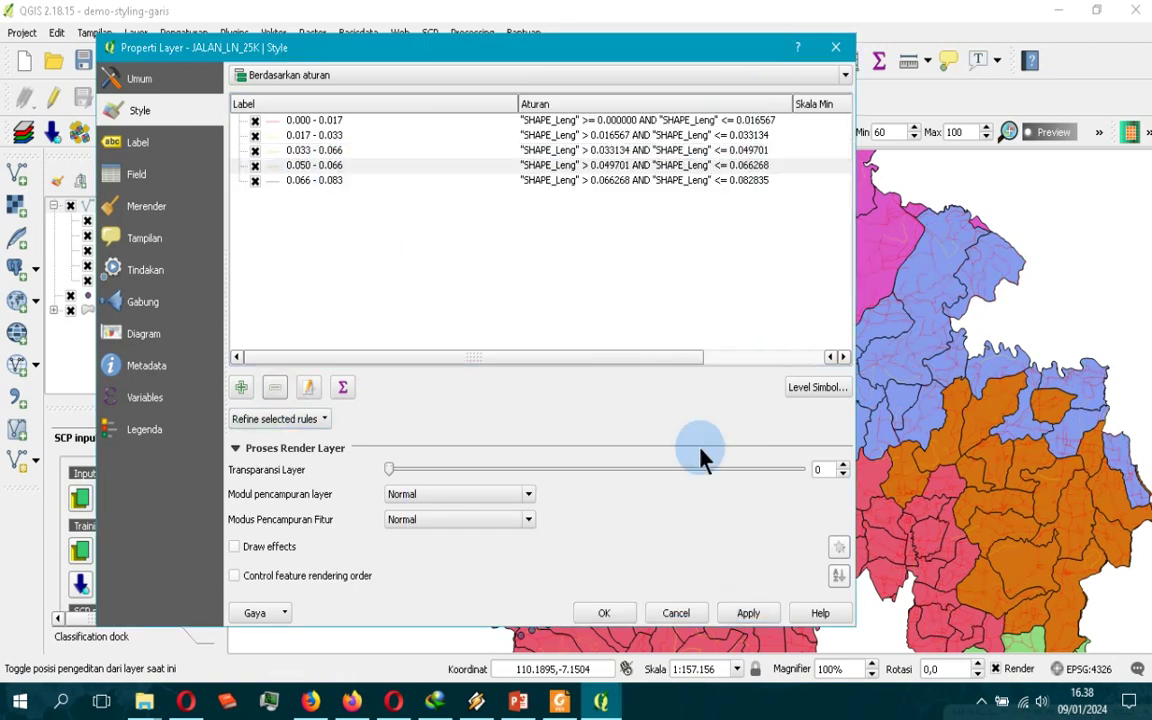
left_click(746, 614)
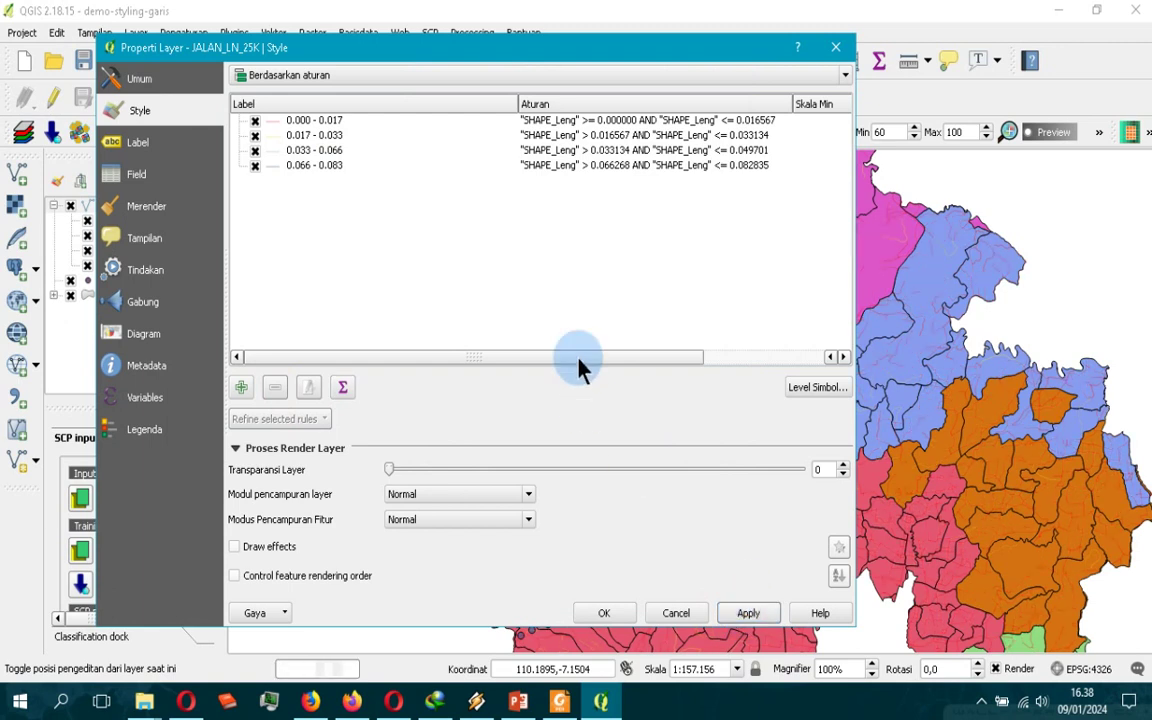
Set the line colour of the 0.033 - 0.066 rule to bright green using the colour wheel and apply it
double_click(310, 151)
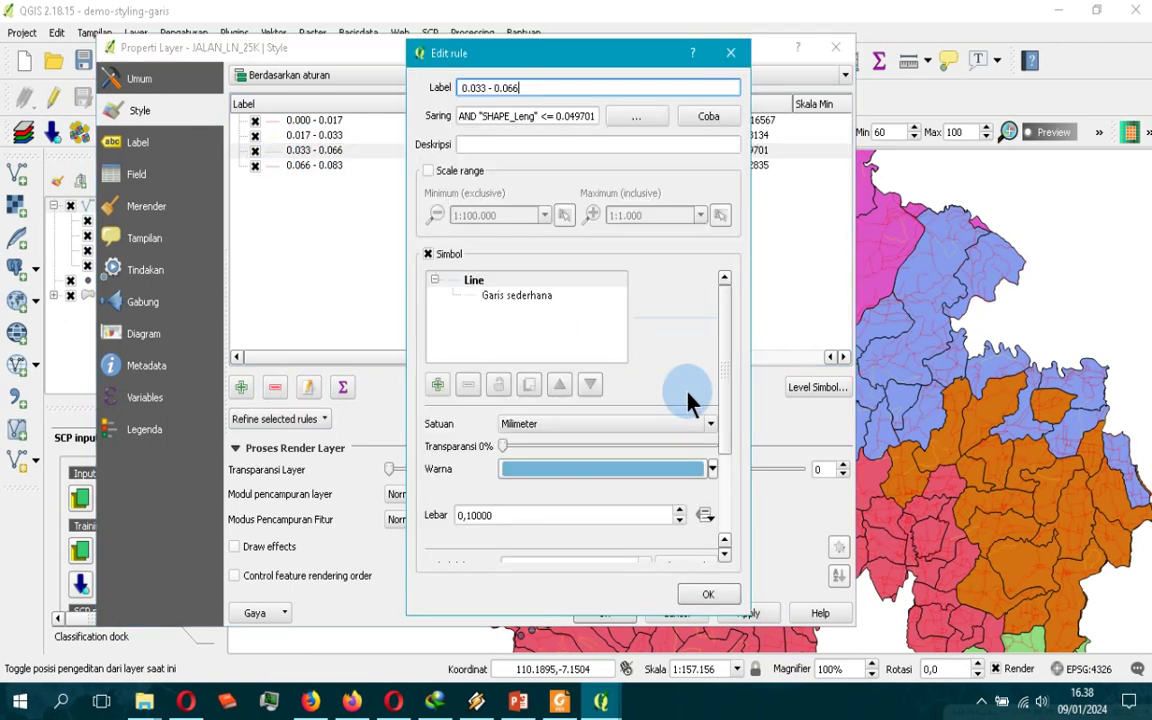
left_click(670, 474)
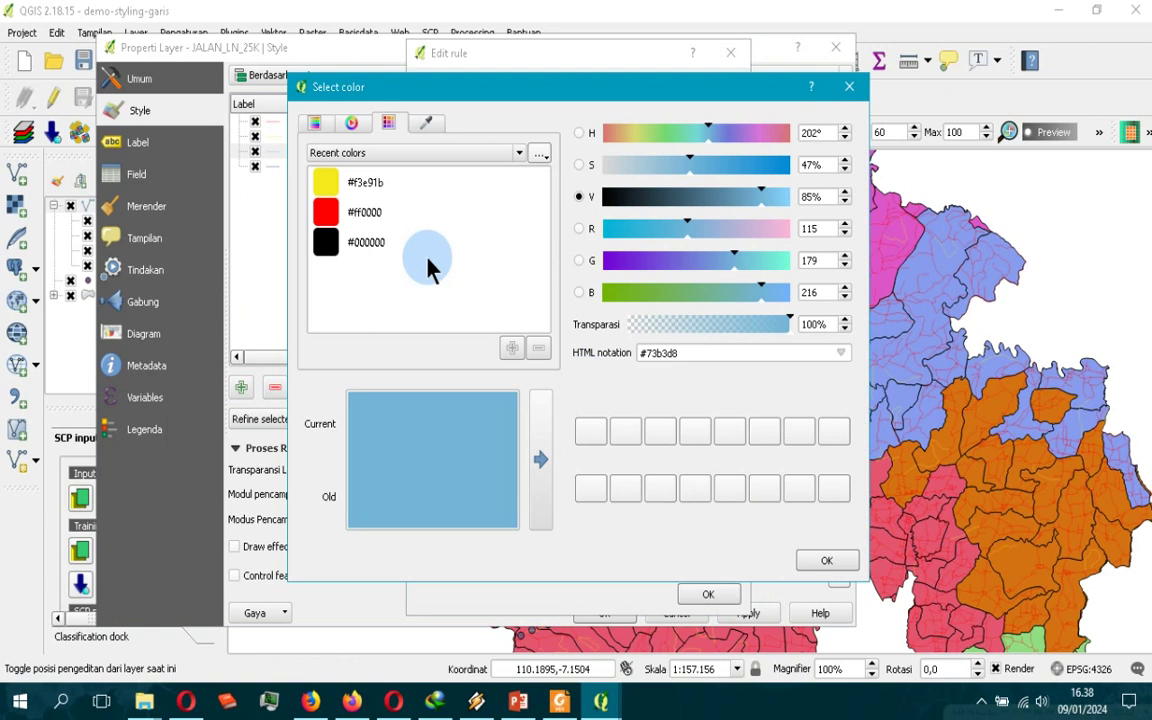
left_click(355, 124)
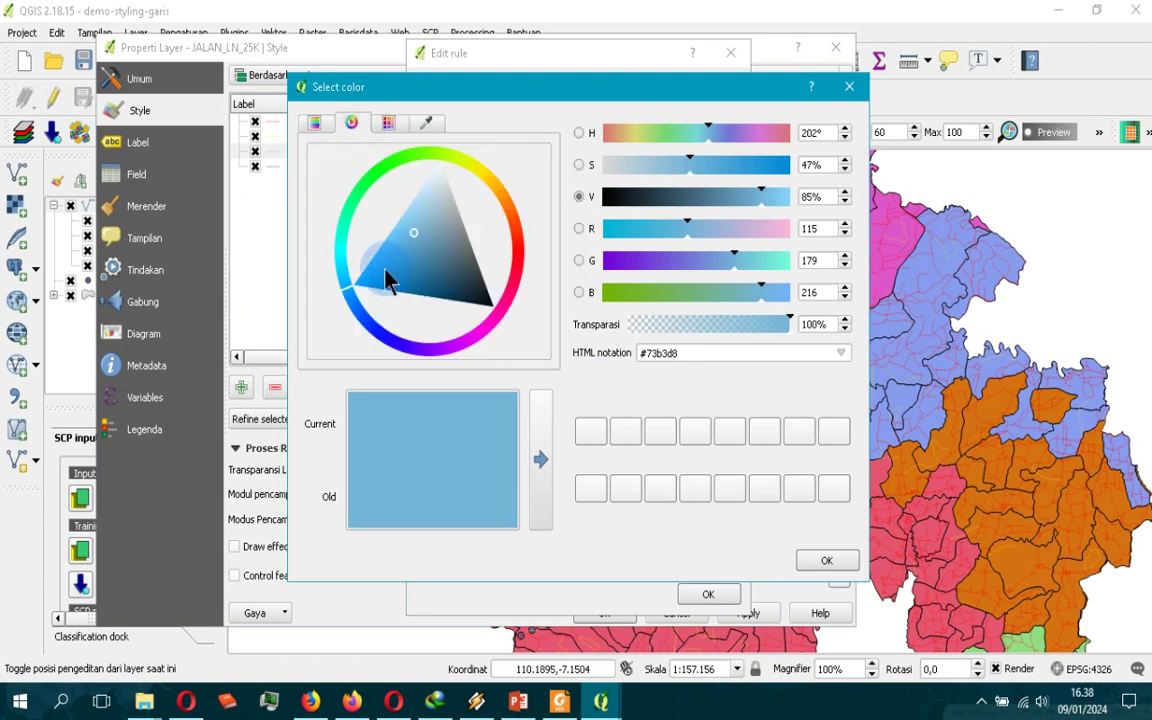
left_click(381, 173)
left_click(397, 193)
left_click(387, 182)
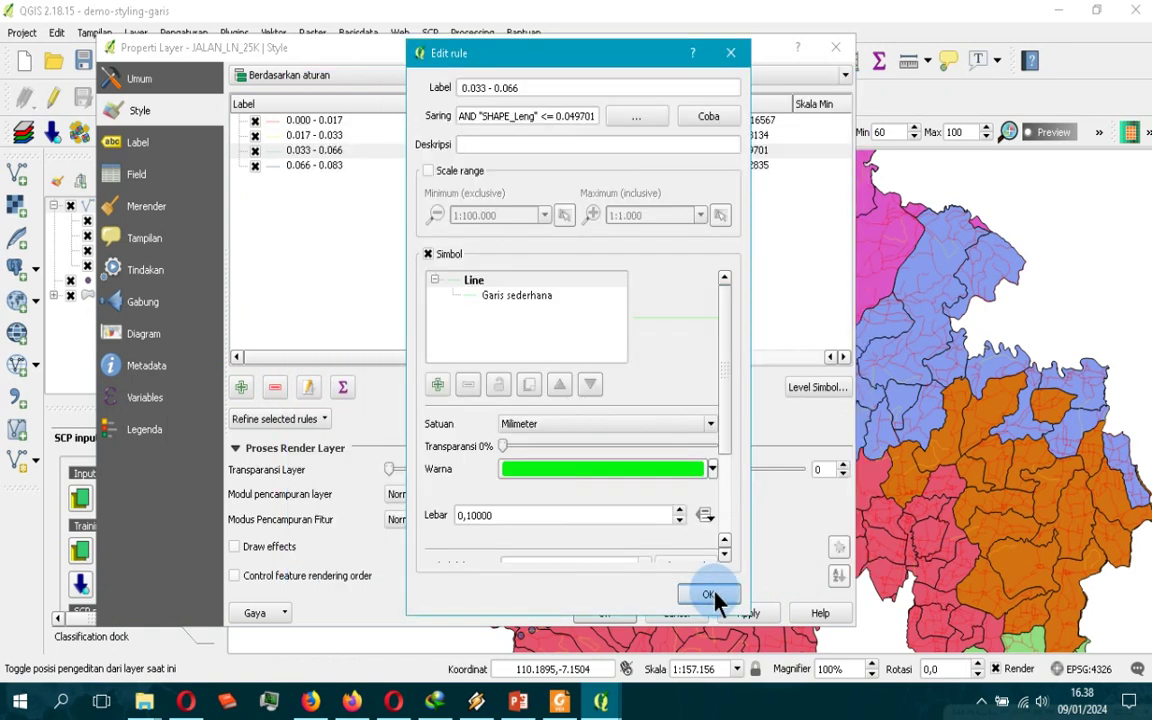
left_click(725, 599)
left_click(755, 615)
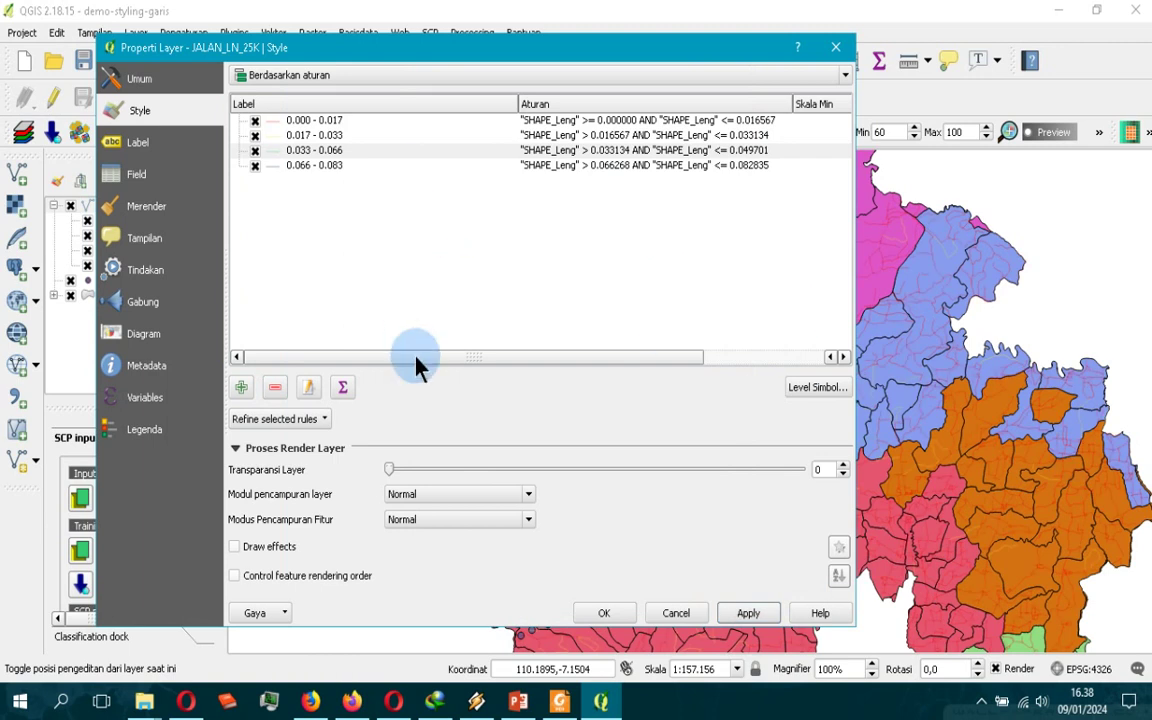
Recount the features per rule and examine the Jumlah column for the remaining four rules
scroll(459, 358, "right", 3)
left_click(345, 390)
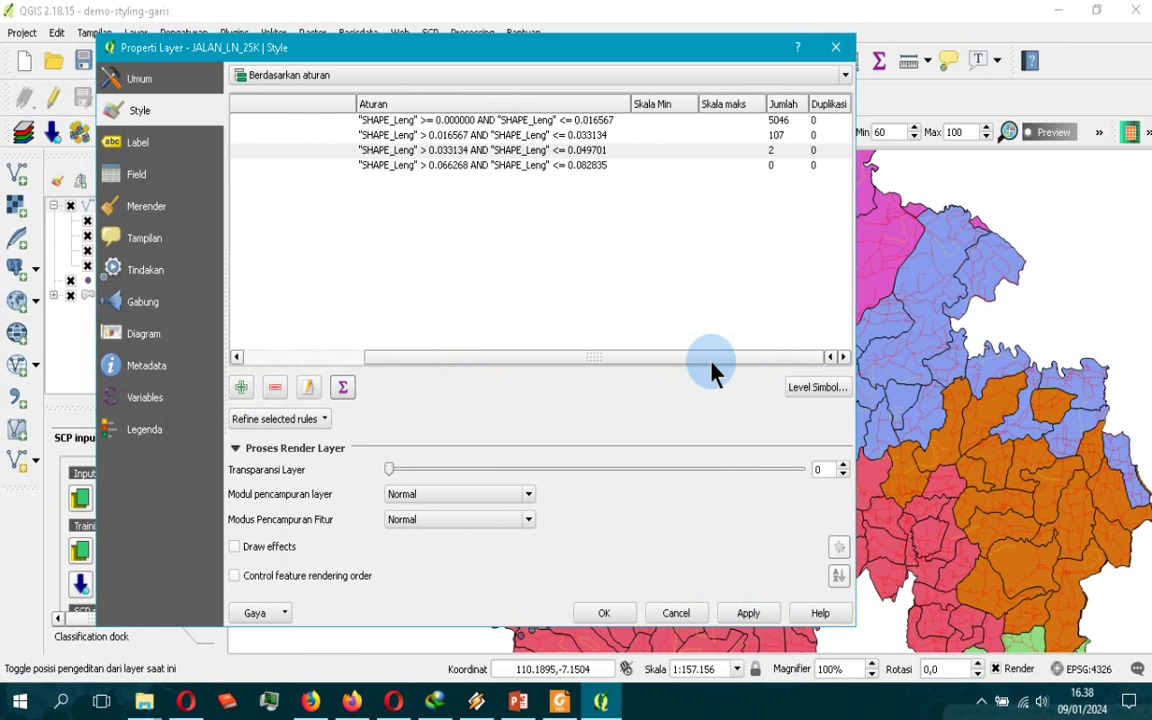
left_click_drag(724, 360, 535, 368)
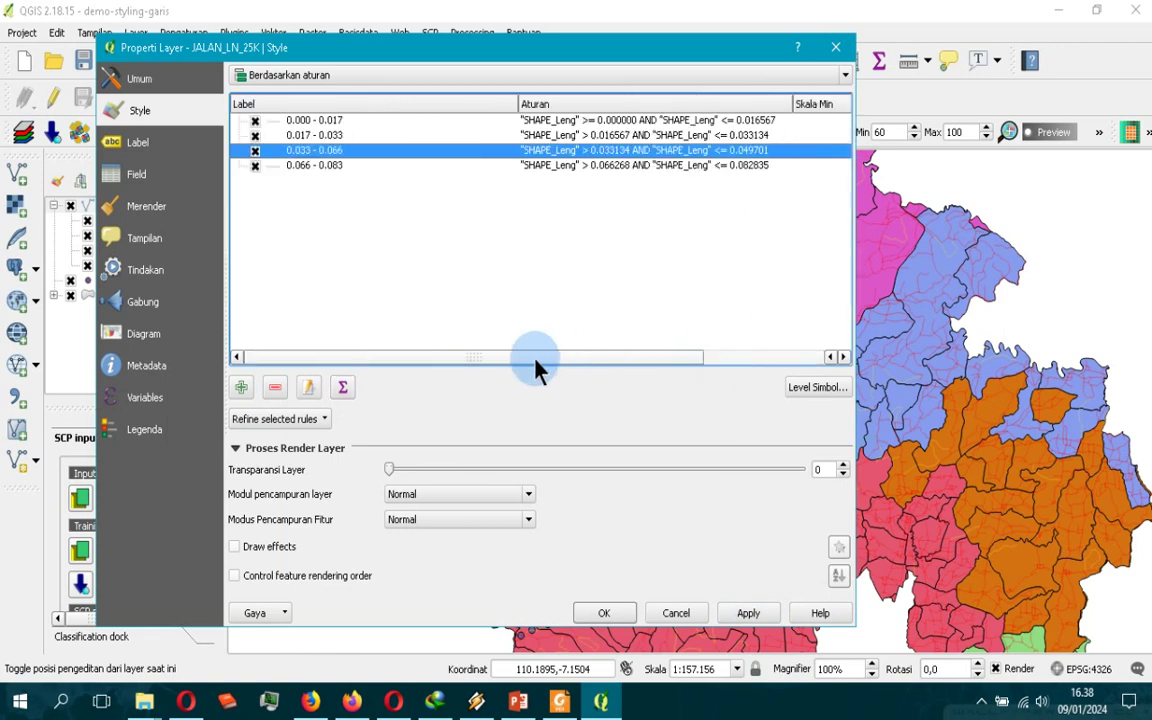
left_click(842, 358)
left_click(841, 359)
left_click_drag(608, 370, 465, 370)
Set the line width of the 0.033 - 0.066 rule to 0.7 mm, accept the layer style and inspect the thicker roads on the map
double_click(262, 150)
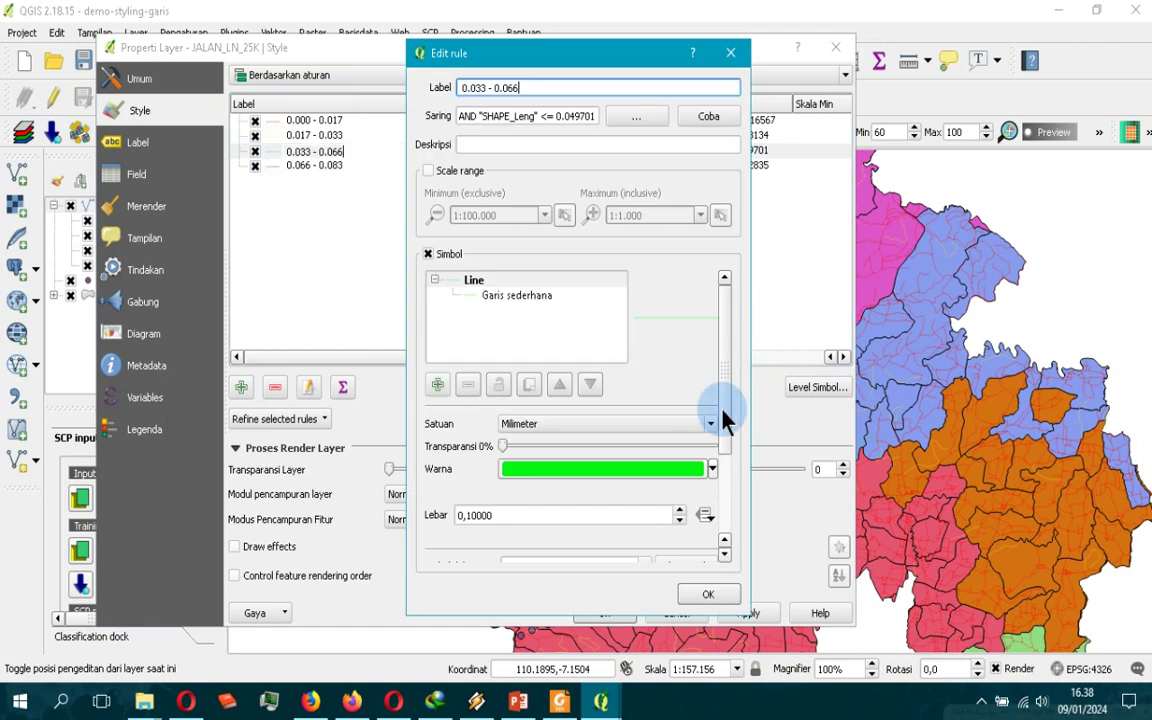
left_click_drag(724, 343, 738, 417)
left_click(680, 386)
left_click(680, 386)
left_click(680, 386)
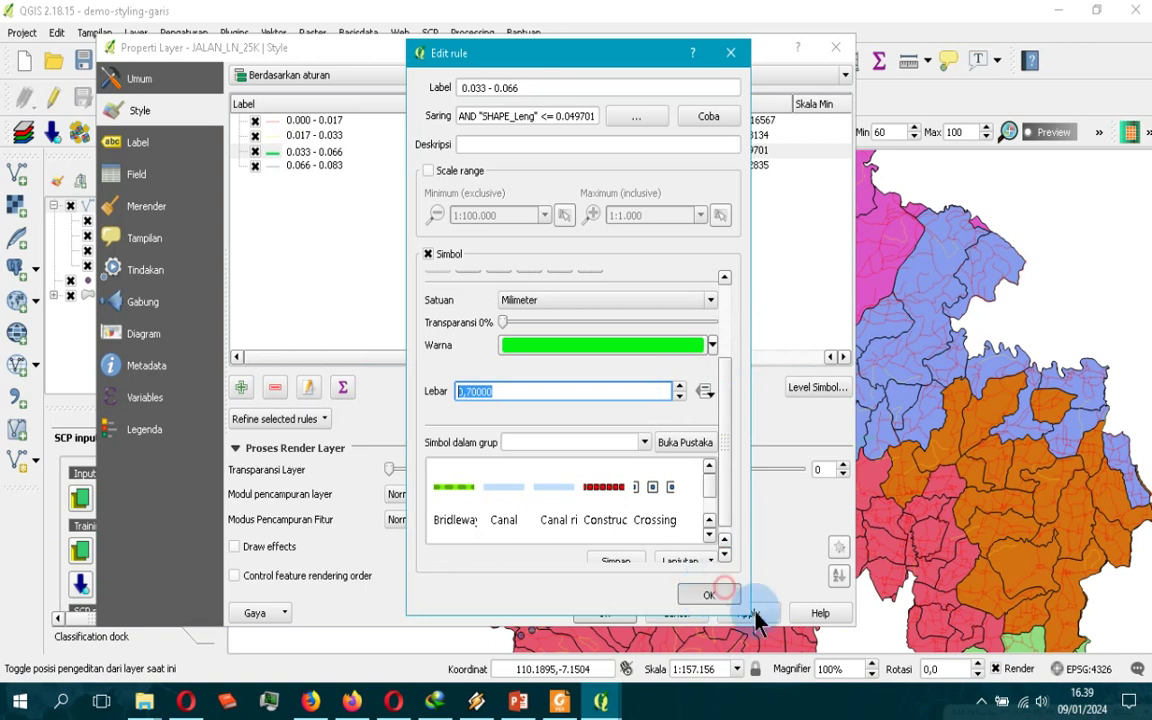
left_click(705, 596)
left_click(601, 613)
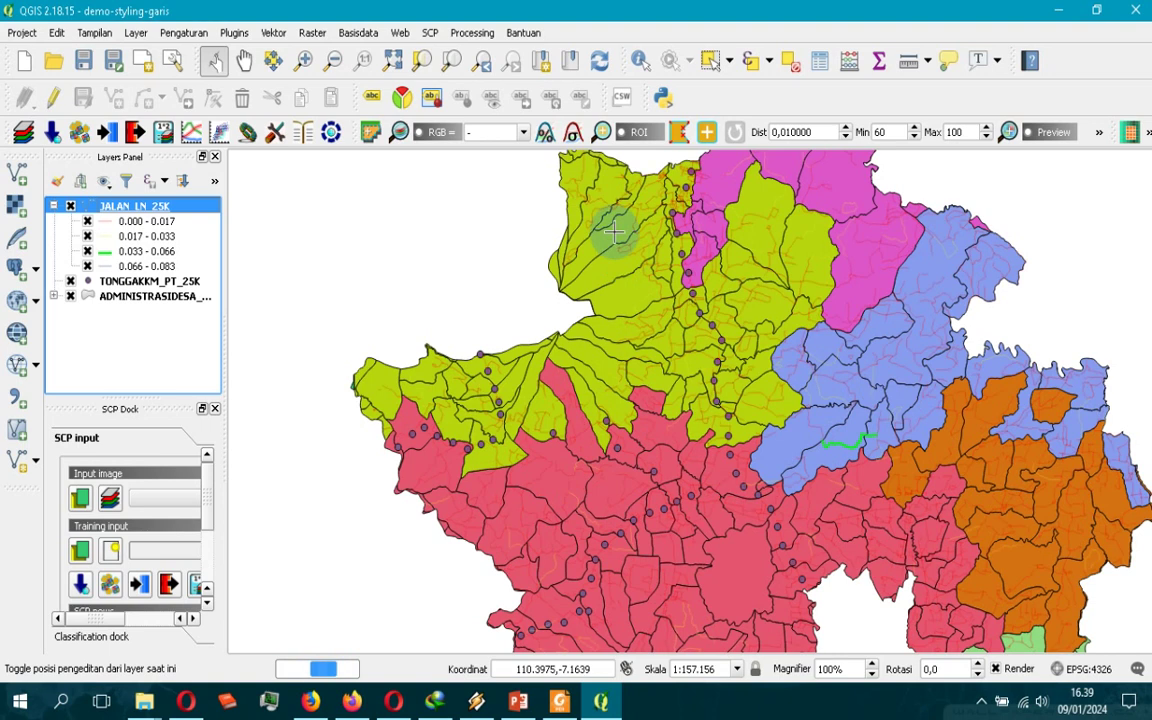
scroll(660, 360, "down", 1)
scroll(770, 455, "up", 1)
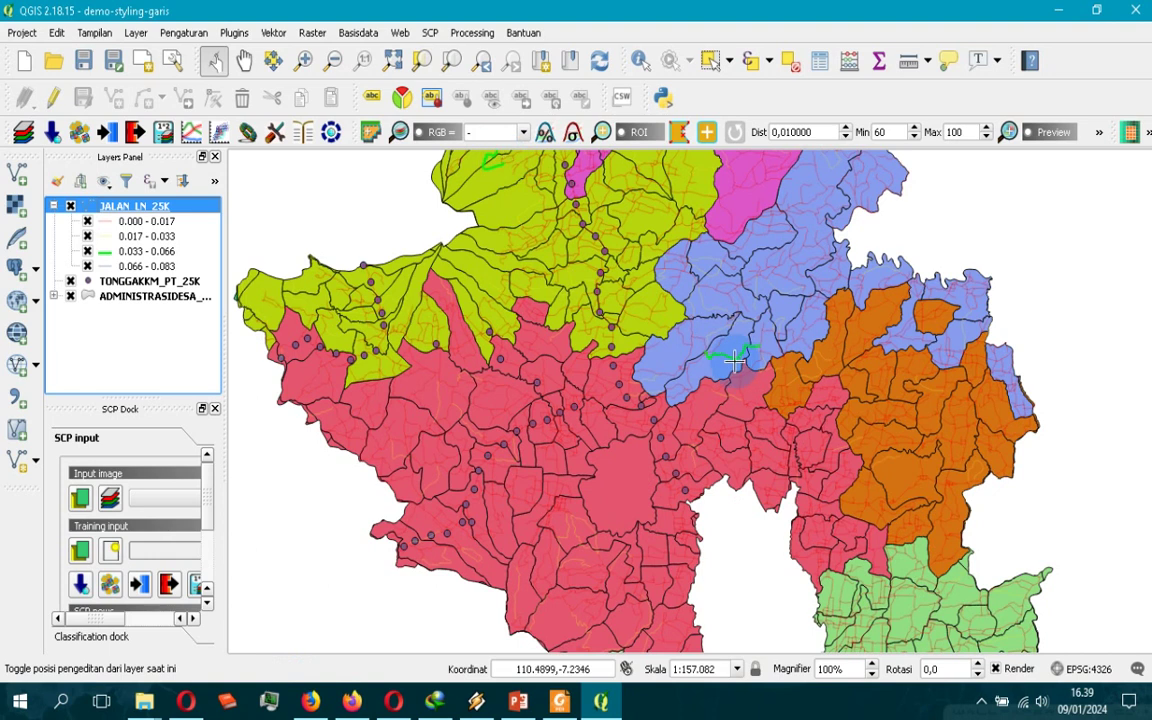
Switch to the Styling Peta Vektor Garis PDF in Foxit Reader and page through the Bedasarkan aturan slides to the closing slide
key("alt+Tab")
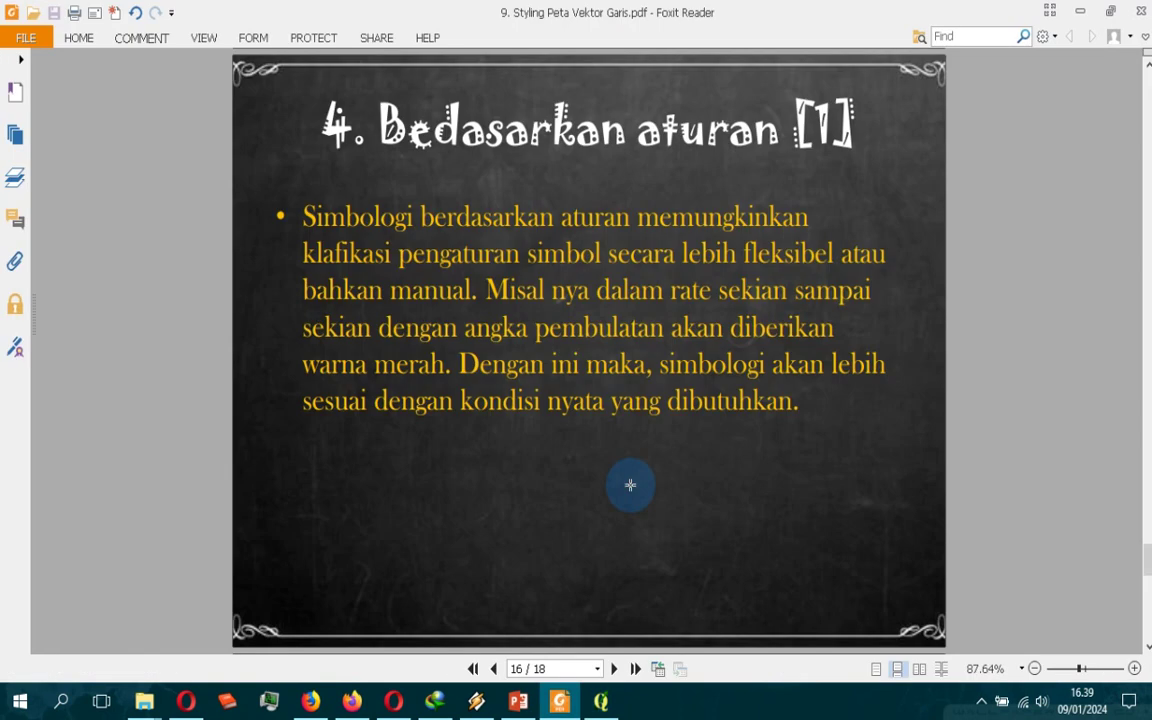
left_click(613, 669)
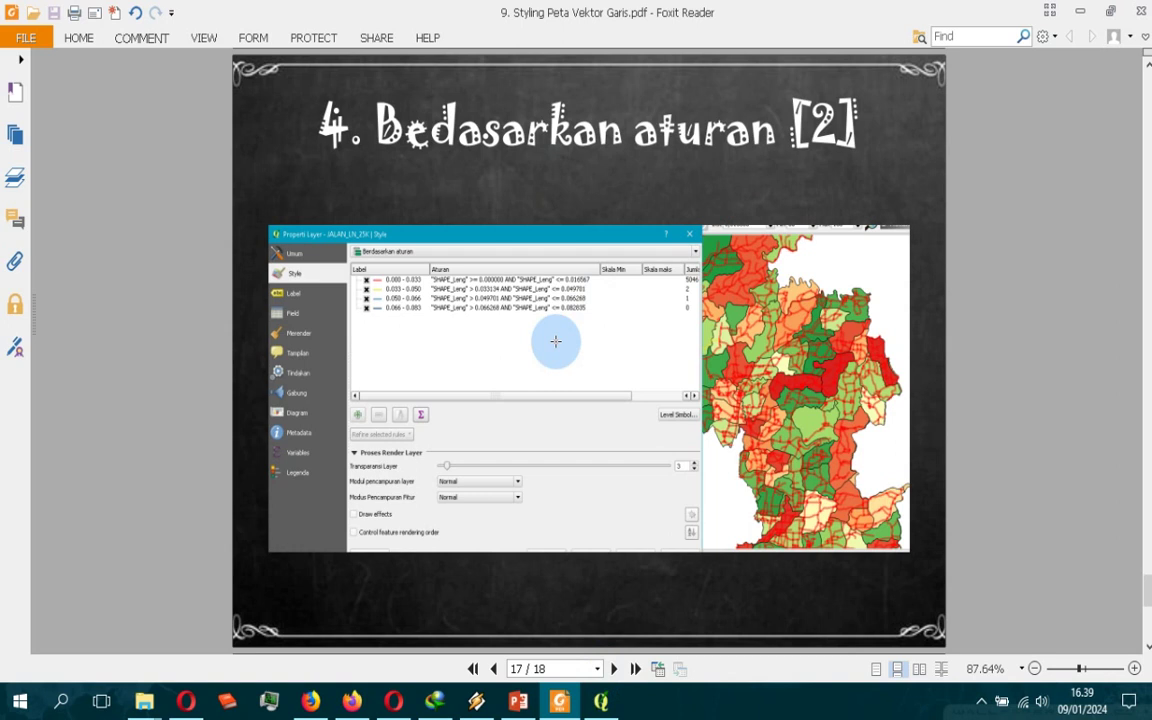
left_click(614, 668)
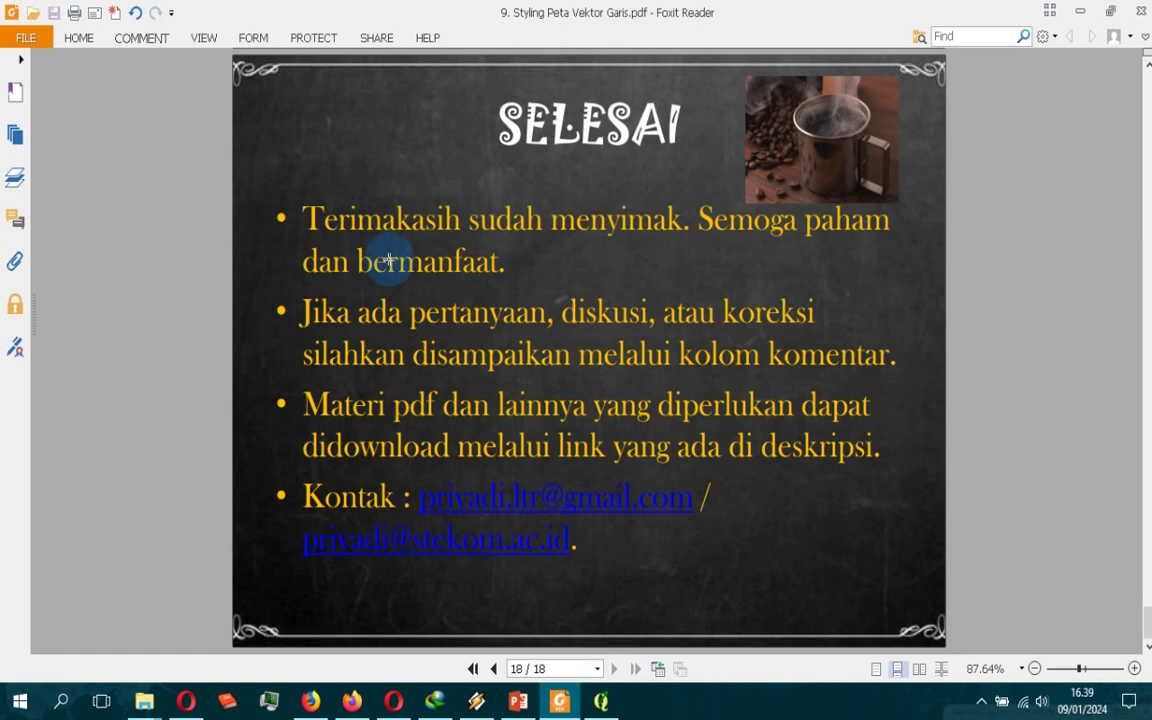